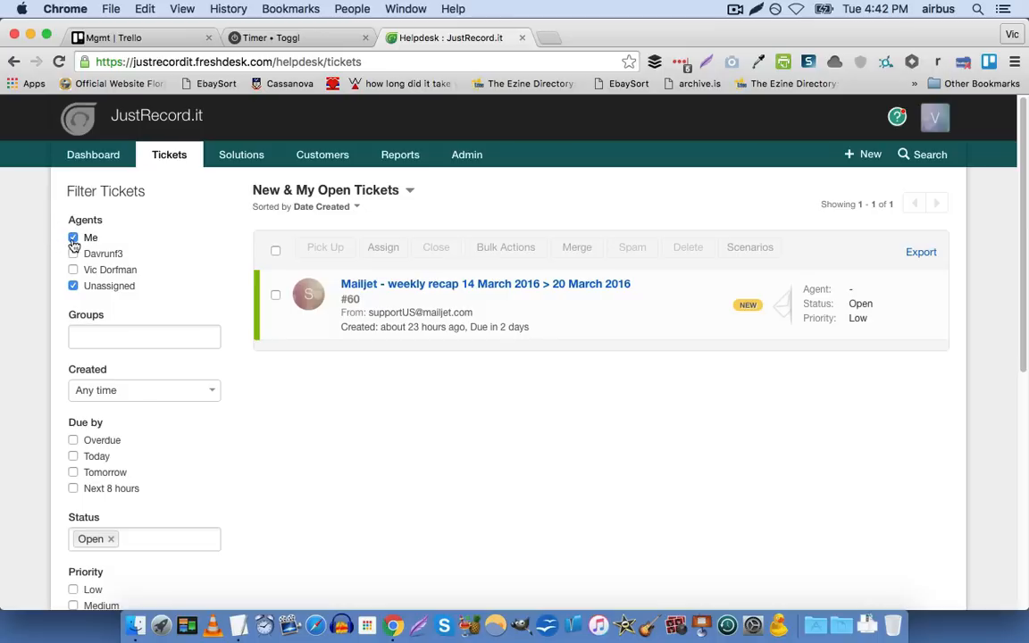
Clear the Me and Unassigned agent filters and remove the Open status filter from the ticket list
click(73, 239)
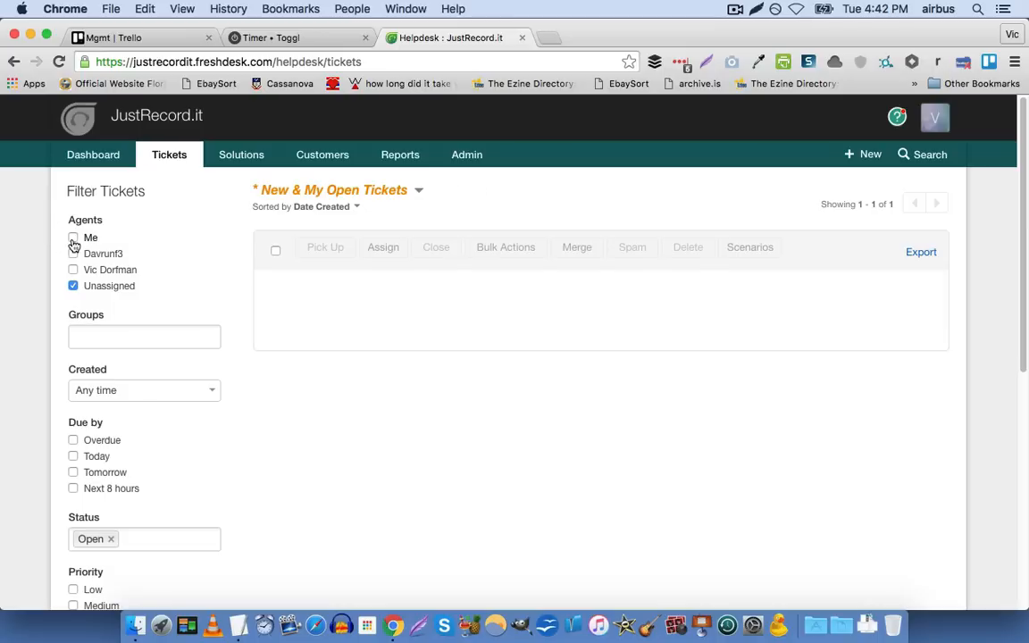
click(75, 287)
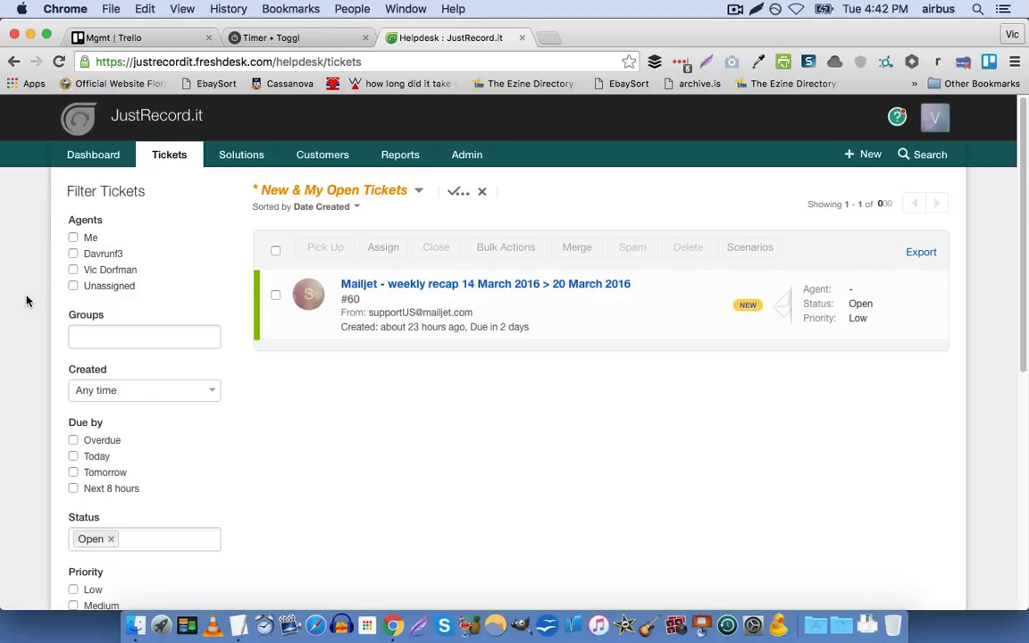
scroll(27, 301, down, 3)
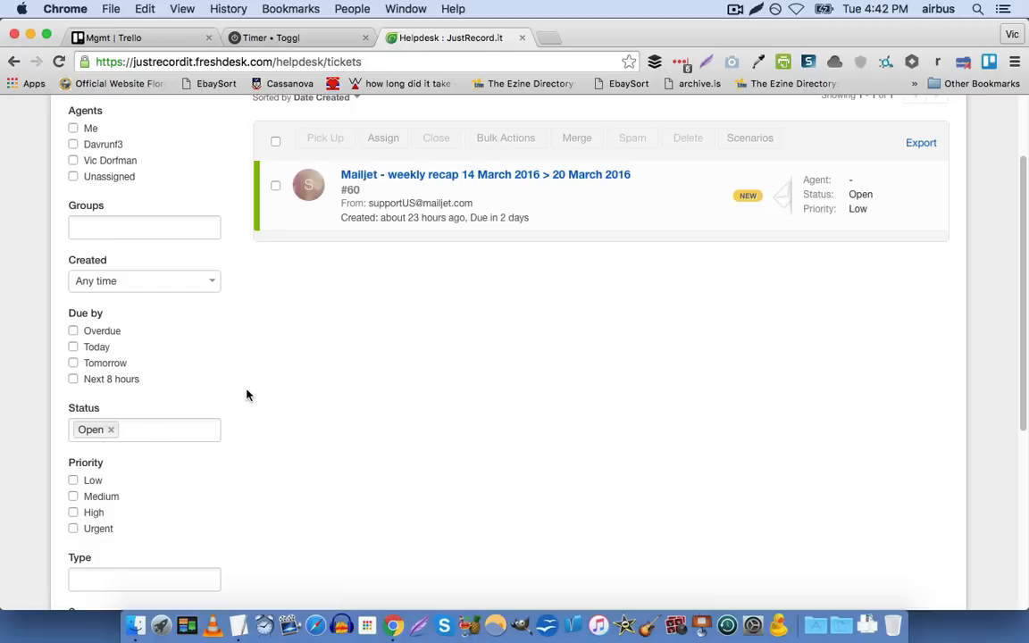
scroll(247, 395, up, 2)
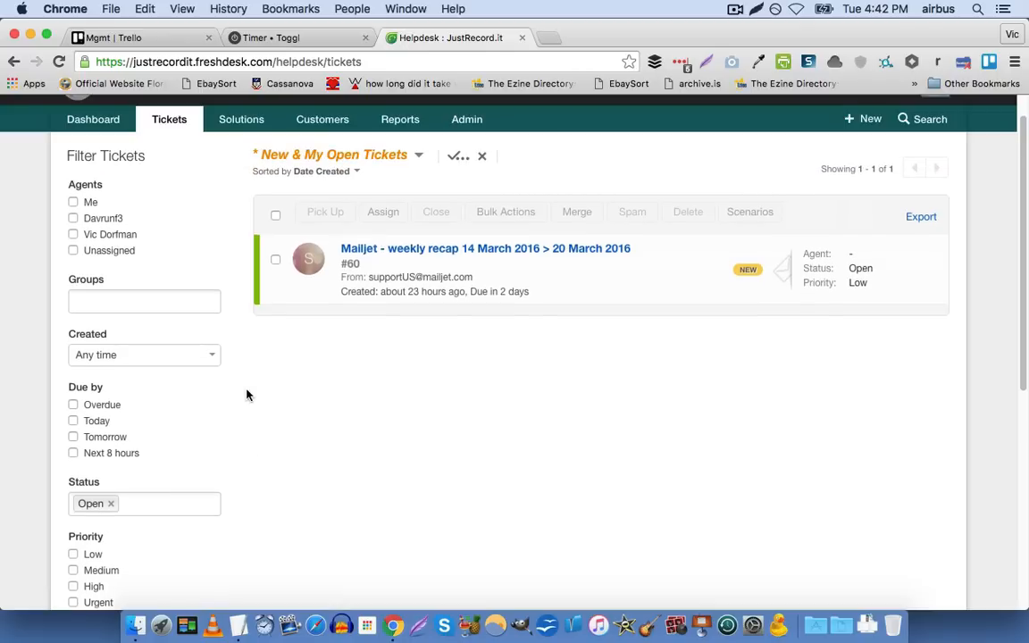
scroll(247, 395, down, 1)
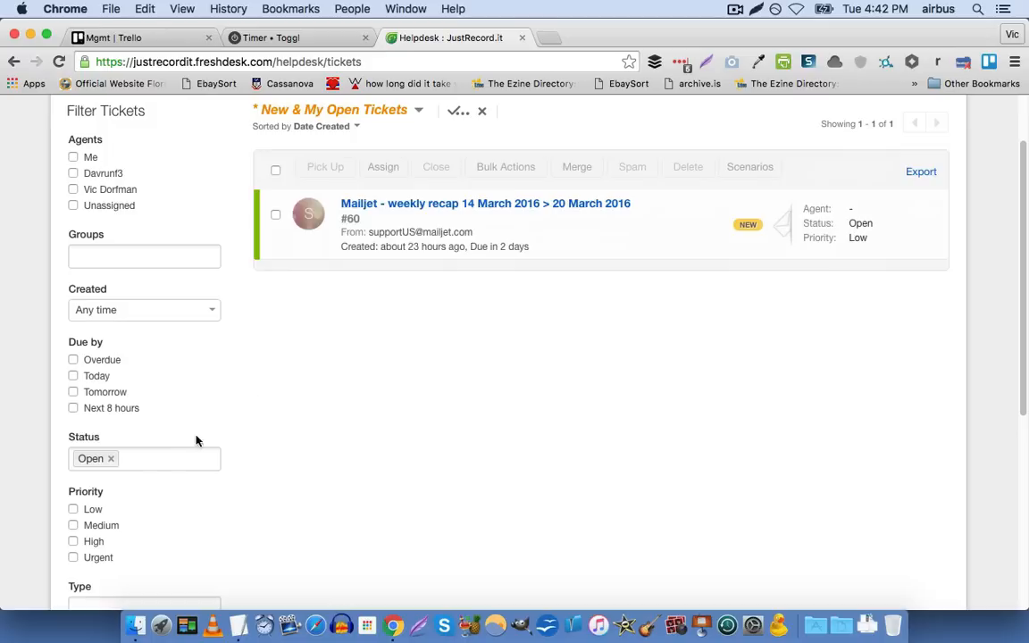
click(111, 459)
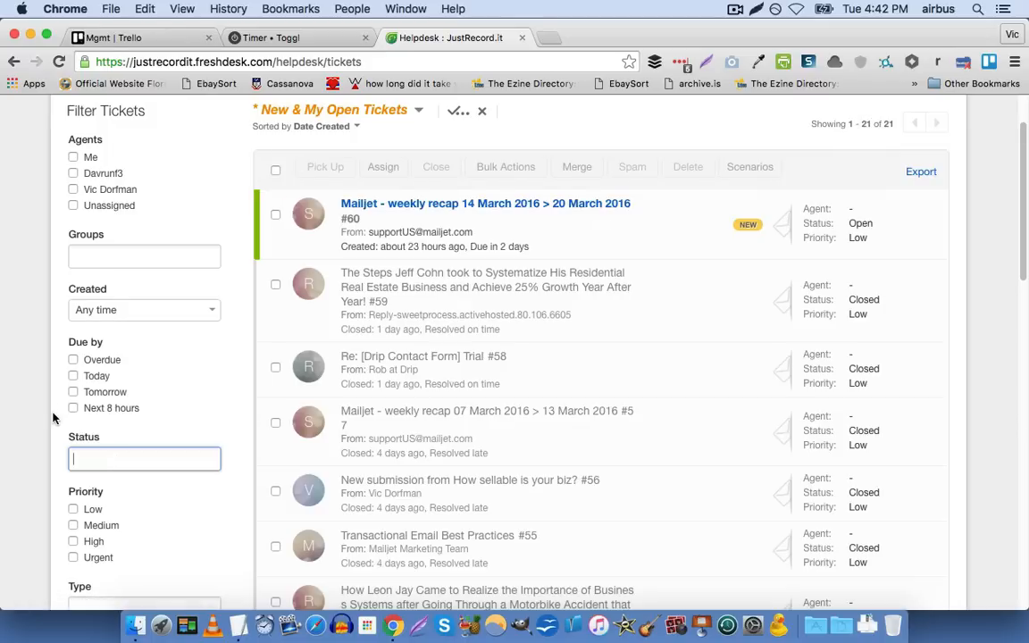
Browse the unfiltered ticket list and view the agent assignment options for ticket #60
scroll(449, 328, down, 2)
scroll(397, 320, up, 4)
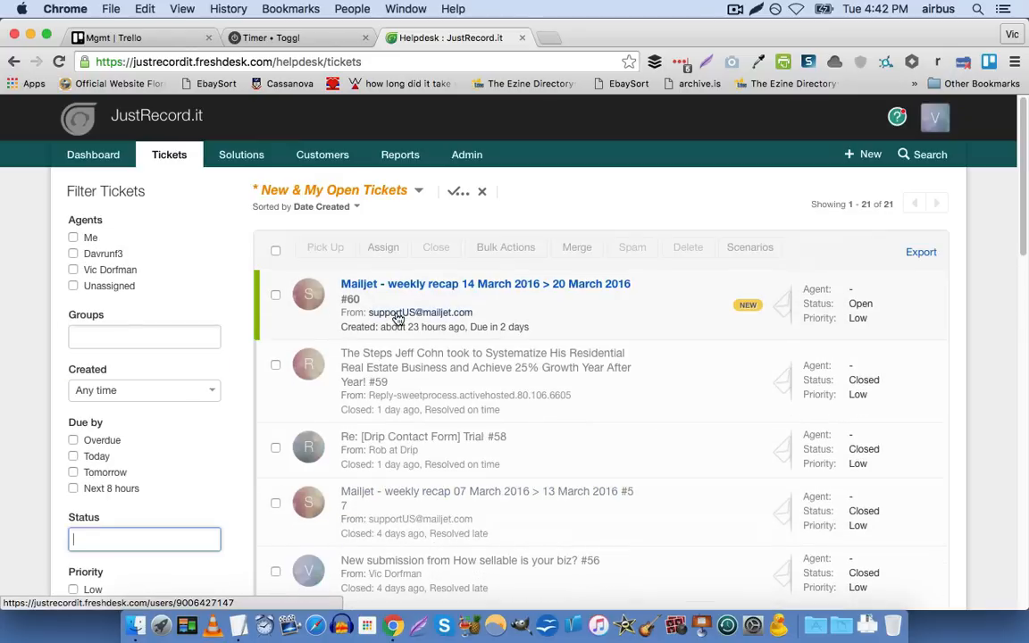
scroll(277, 277, down, 1)
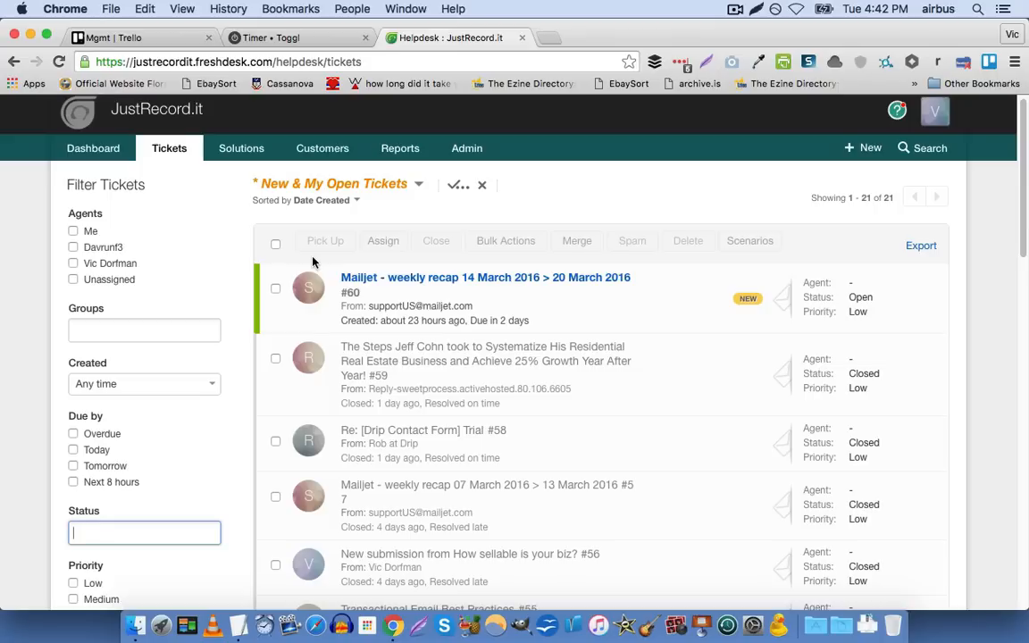
scroll(312, 260, down, 5)
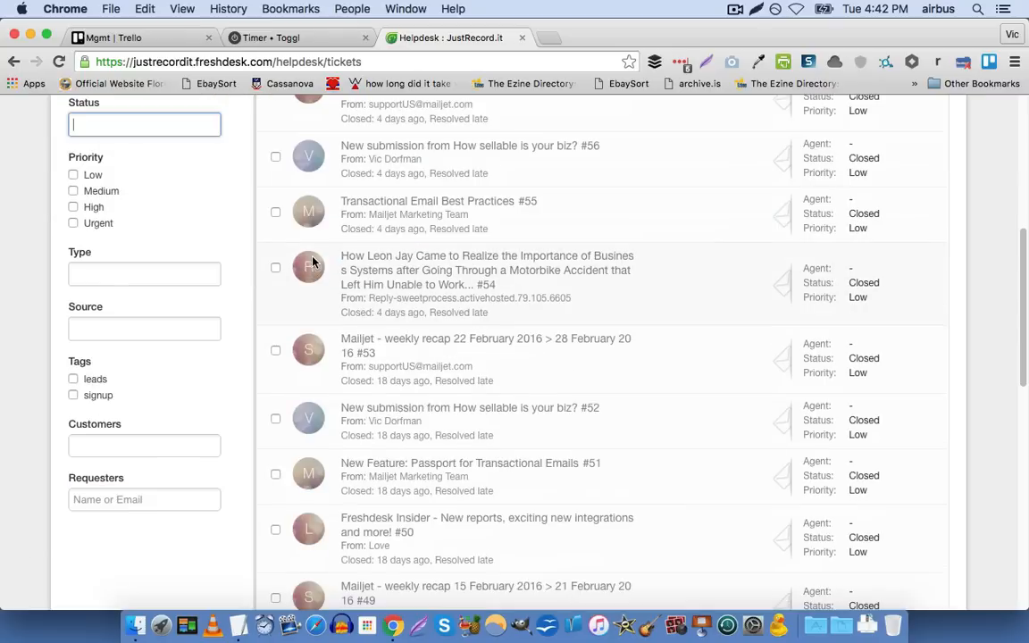
scroll(312, 260, up, 6)
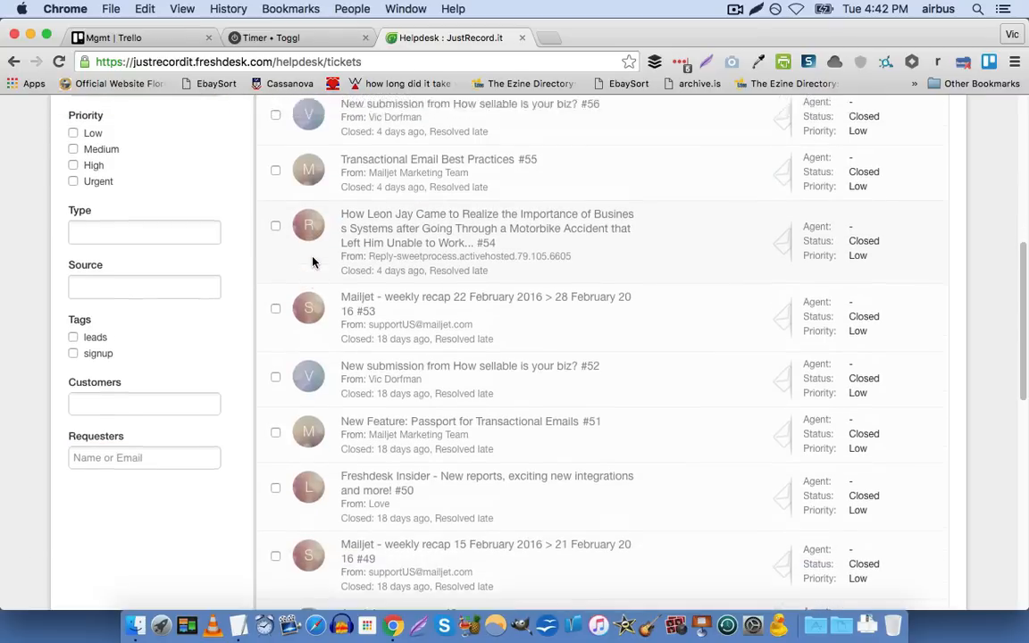
mouse_move(447, 283)
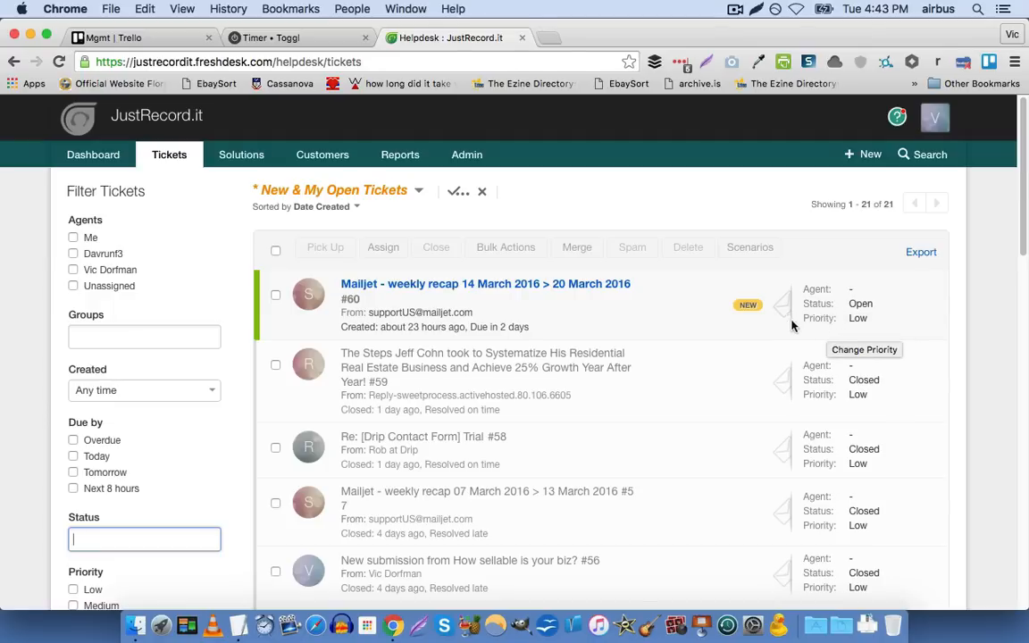
click(933, 291)
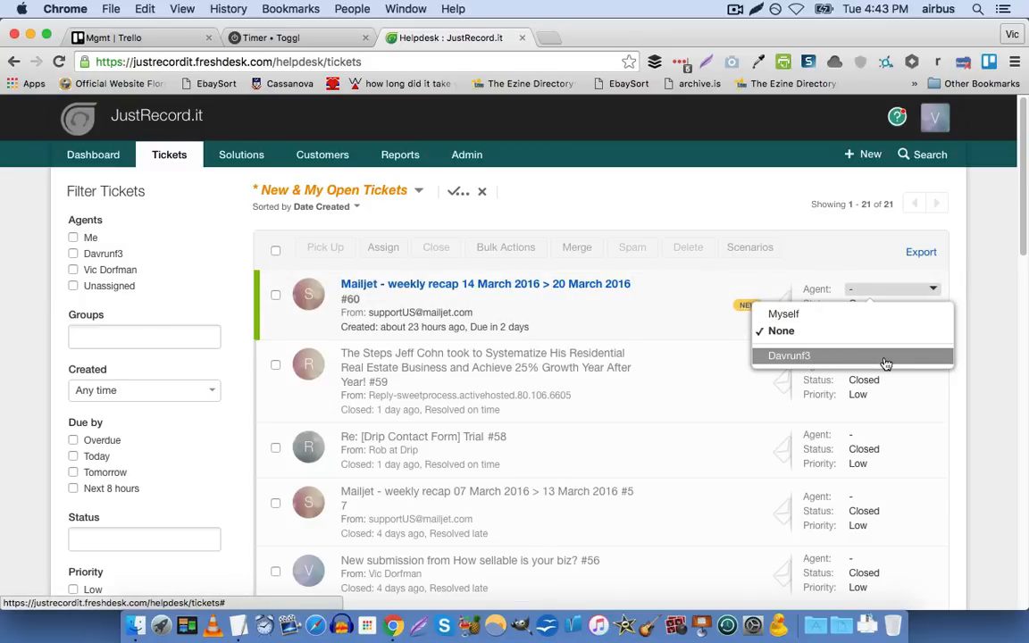
click(957, 269)
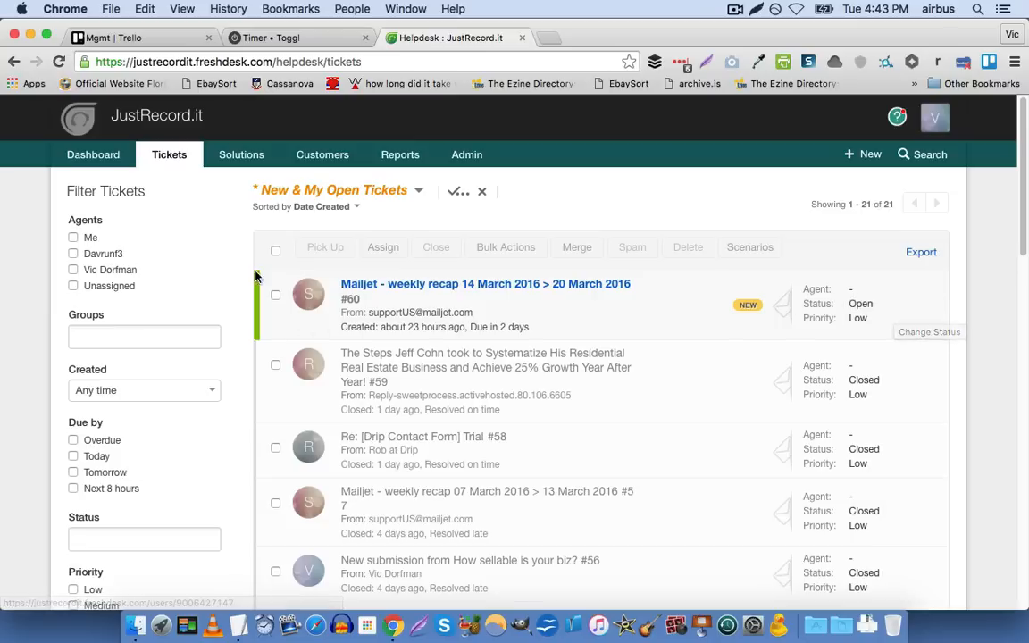
Select tickets #60, #59, #58 and #57, open the bulk actions for them, and close these without changes
click(274, 295)
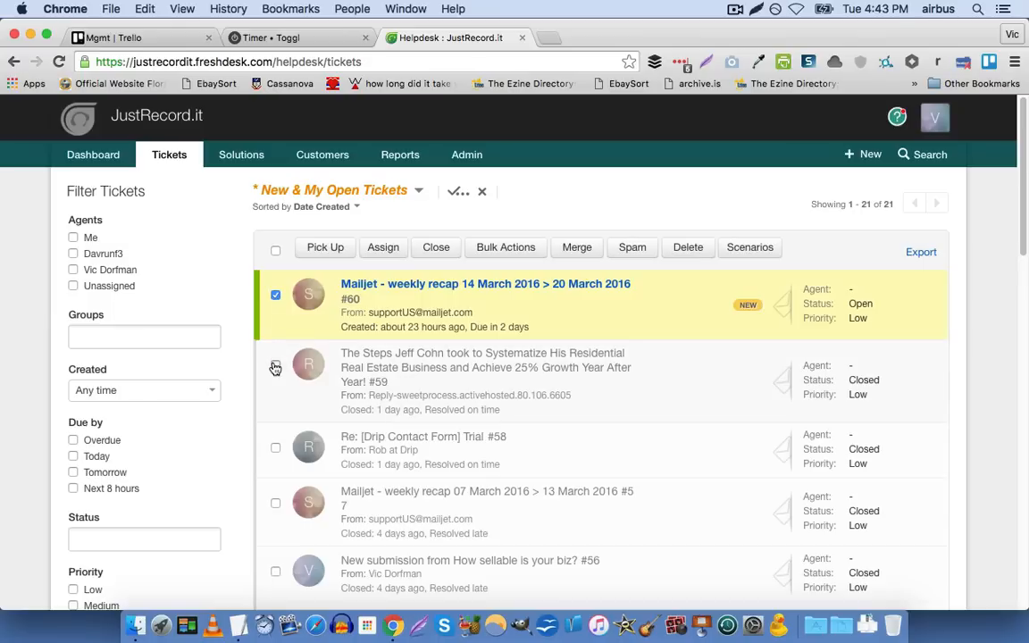
click(275, 364)
click(275, 448)
scroll(277, 460, down, 1)
click(275, 490)
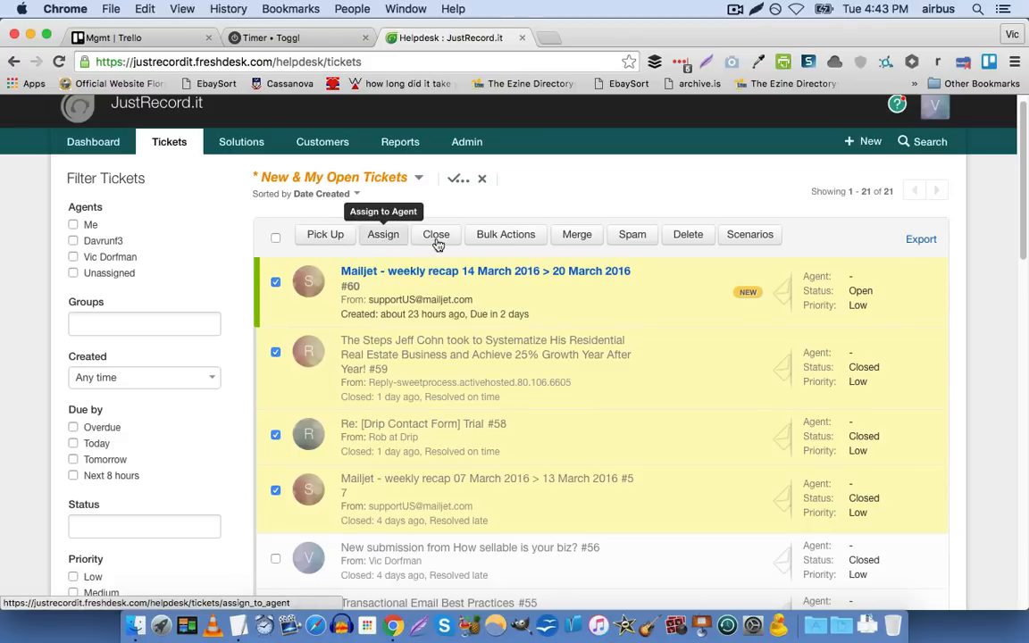
click(503, 236)
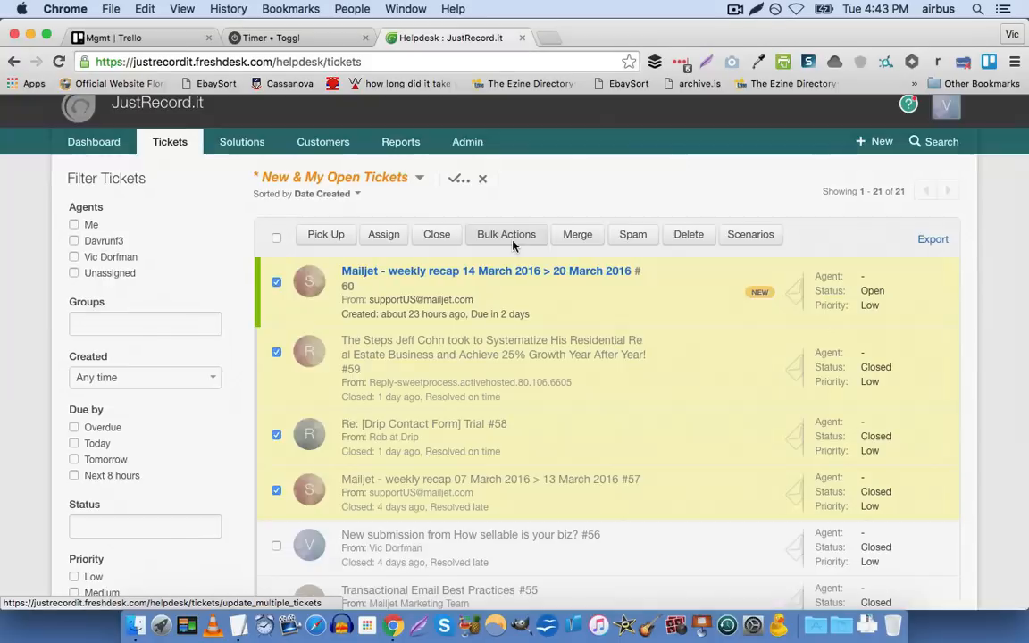
click(682, 335)
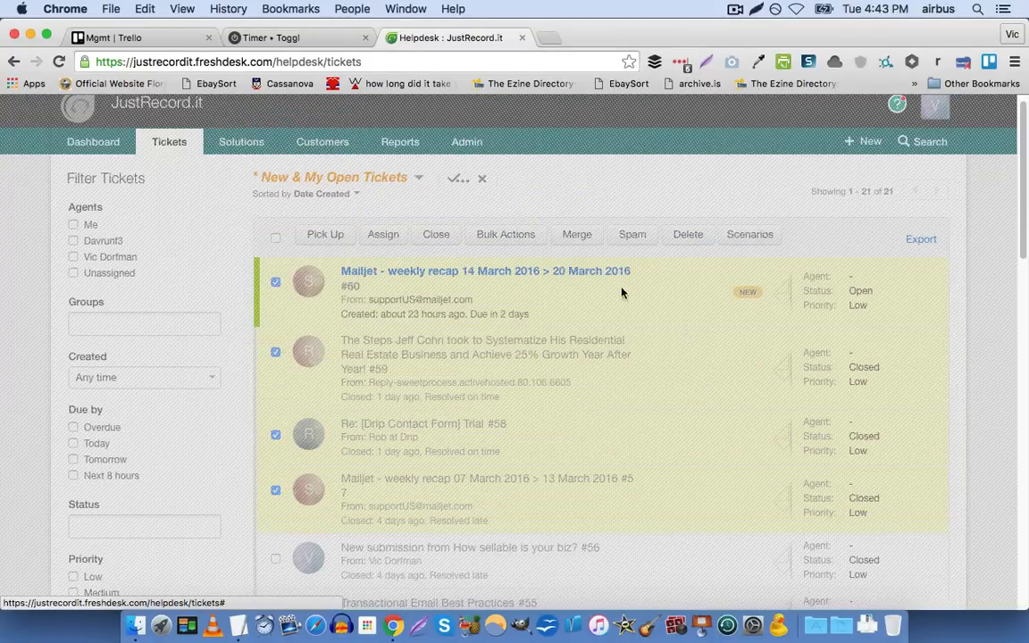
Select all listed tickets at once, check the selection down the list, and clear it
click(275, 237)
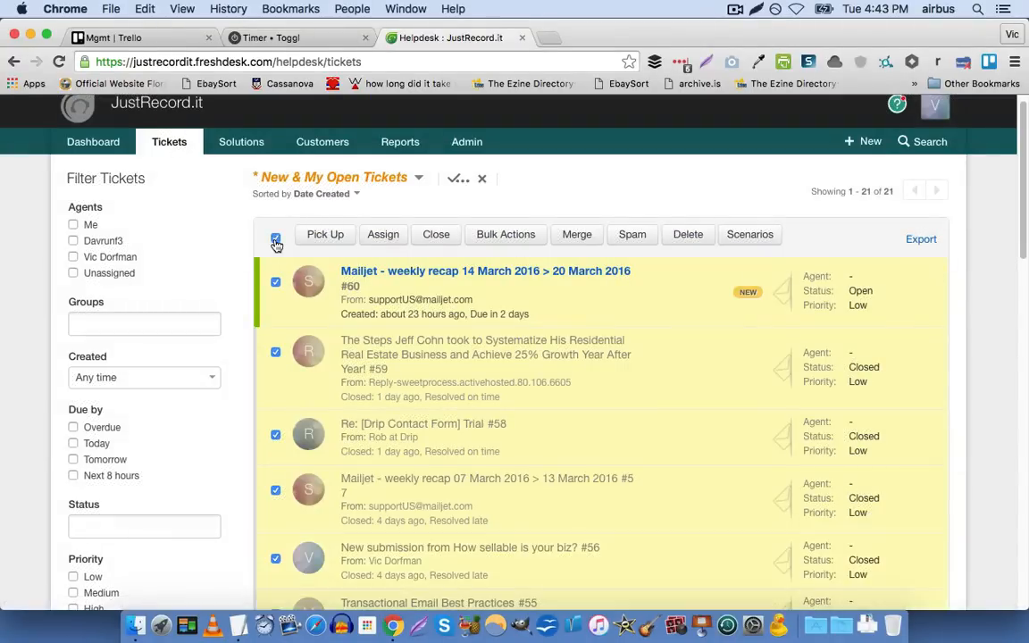
click(275, 238)
click(275, 238)
click(275, 238)
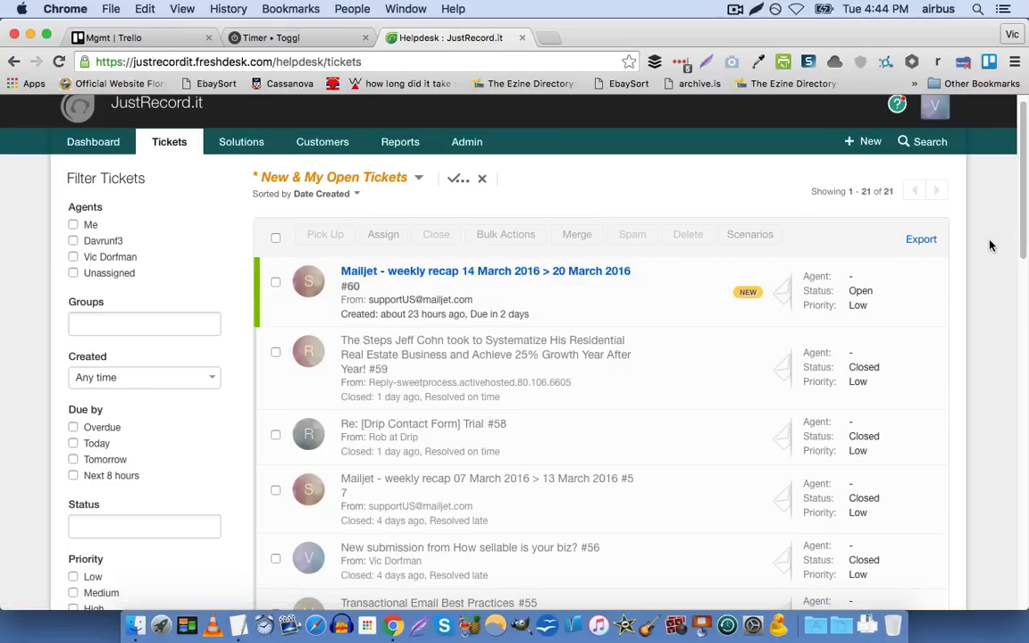
click(273, 237)
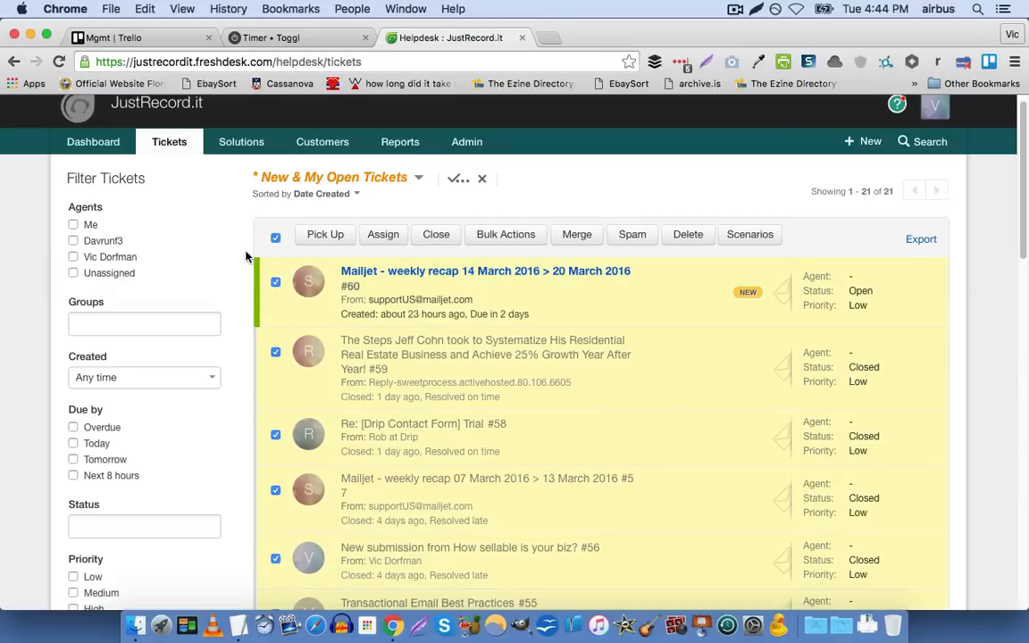
scroll(246, 258, down, 15)
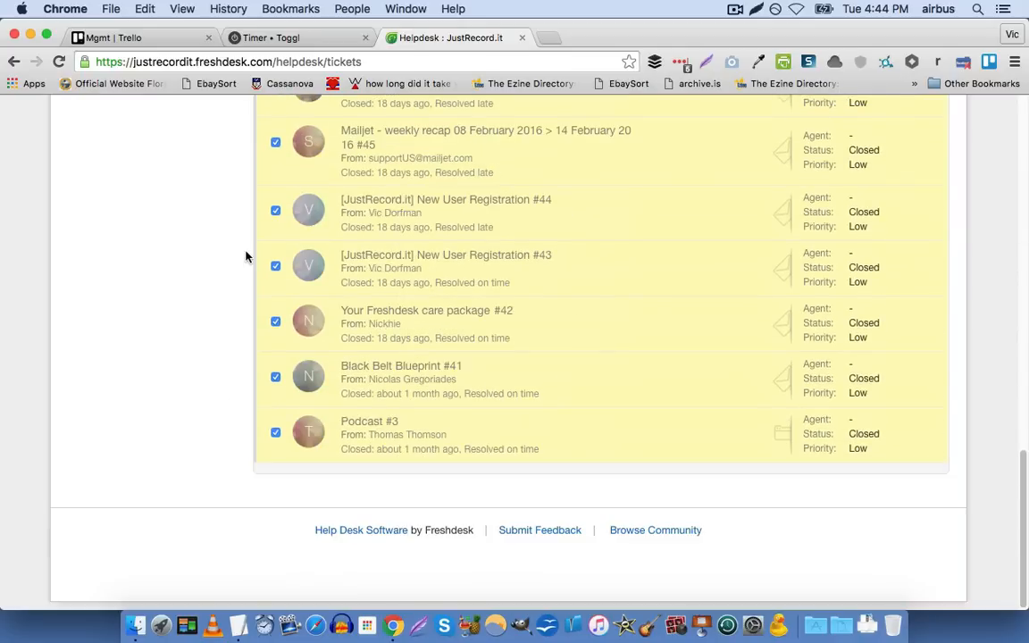
scroll(248, 258, up, 8)
scroll(247, 258, down, 8)
scroll(204, 325, up, 15)
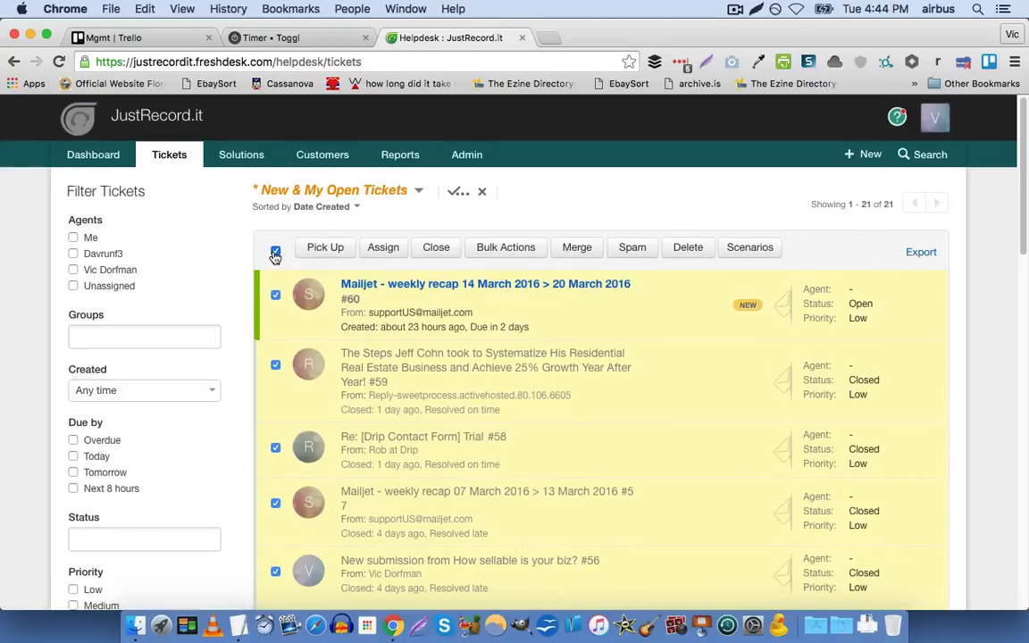
click(276, 253)
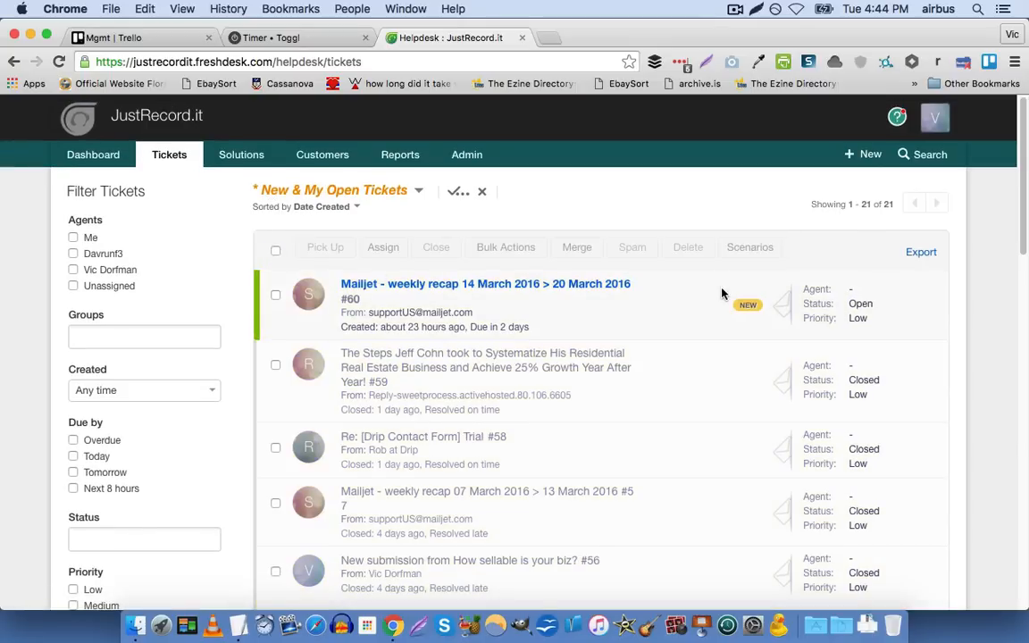
Open the Mailjet weekly recap ticket #60 and read through its email content
click(627, 289)
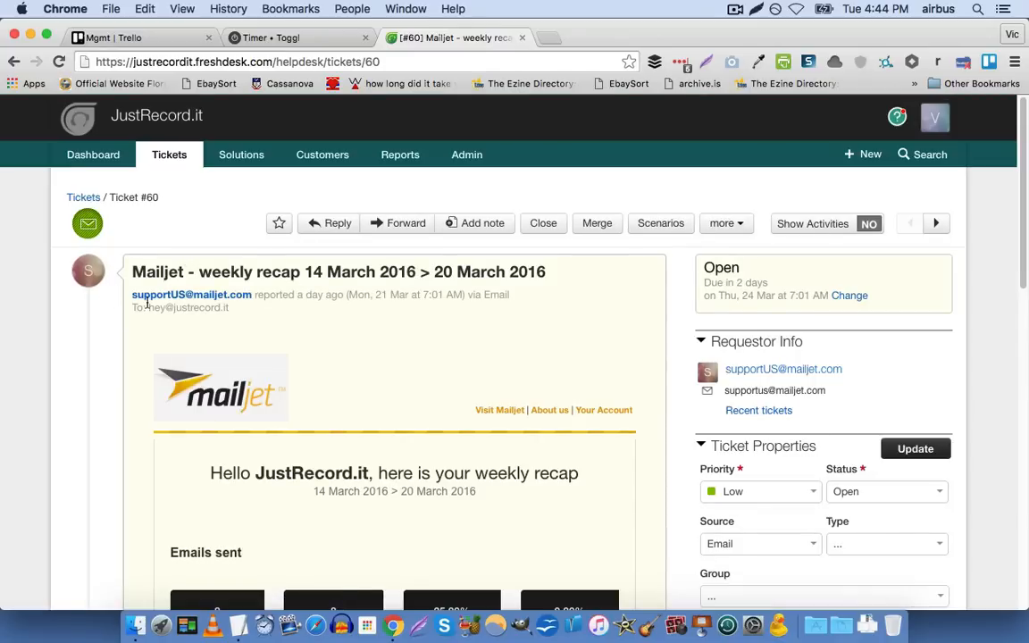
mouse_move(208, 297)
scroll(207, 299, down, 1)
scroll(207, 299, down, 10)
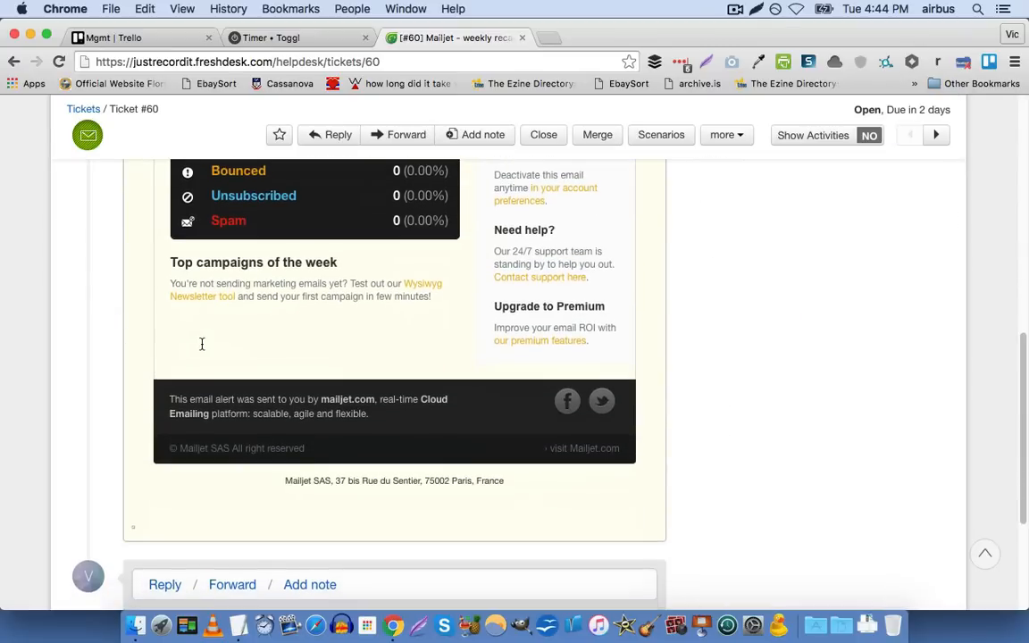
scroll(199, 342, up, 10)
scroll(202, 344, down, 2)
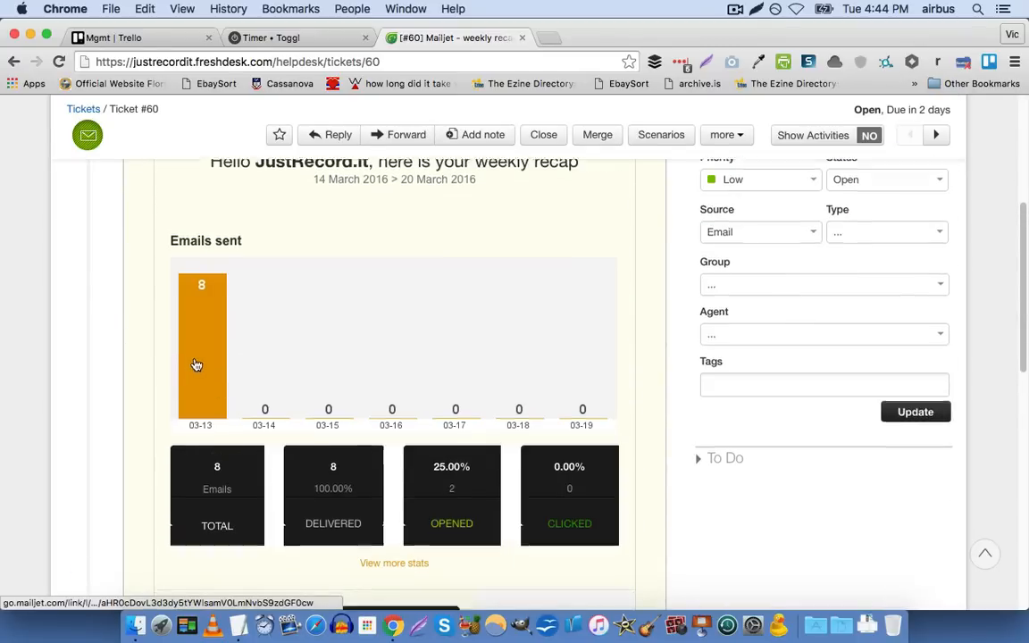
scroll(196, 360, down, 3)
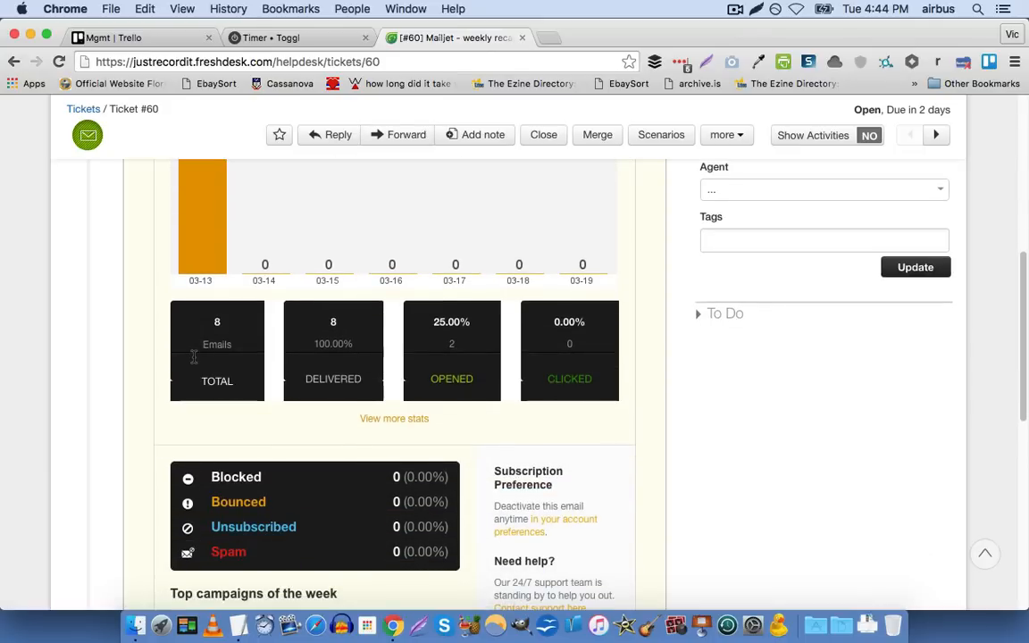
scroll(194, 356, down, 3)
scroll(194, 356, down, 2)
scroll(144, 385, up, 10)
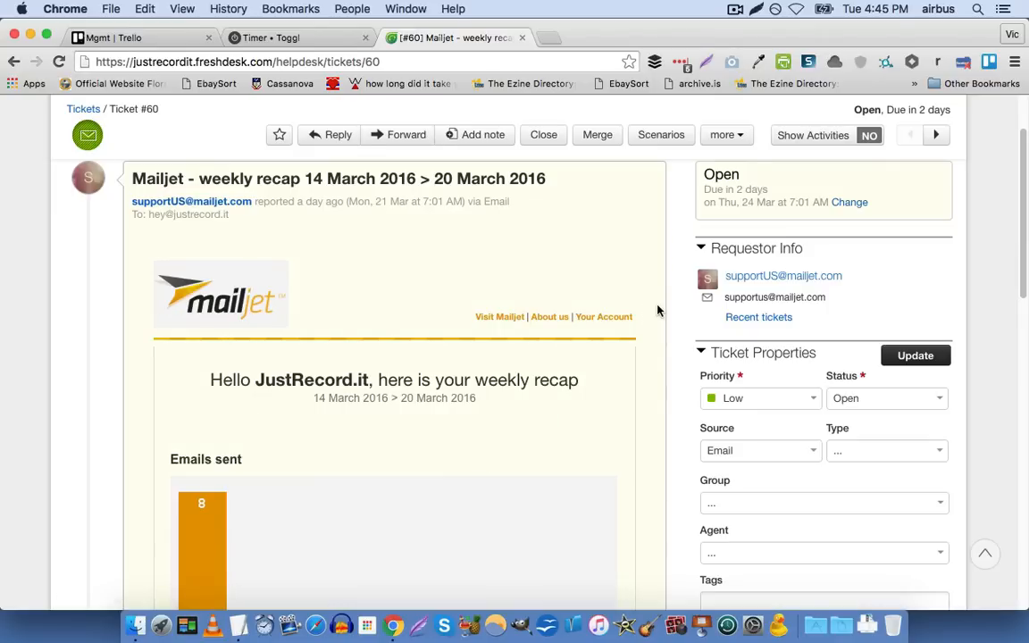
scroll(701, 326, up, 3)
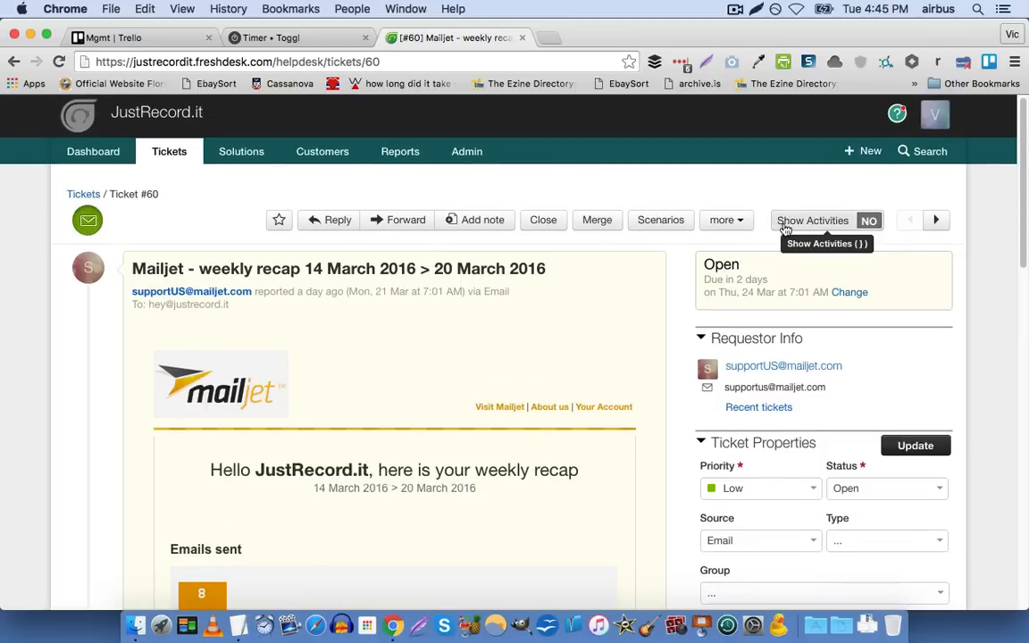
Turn on the activity display for ticket #60 and view its Priority and Status options
click(857, 231)
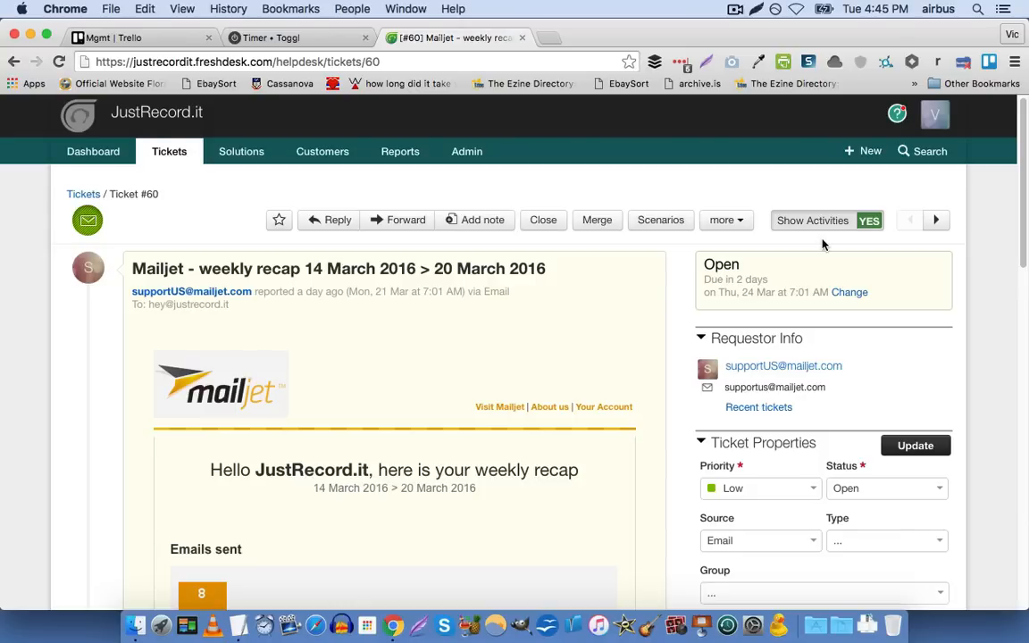
scroll(804, 268, down, 2)
click(740, 430)
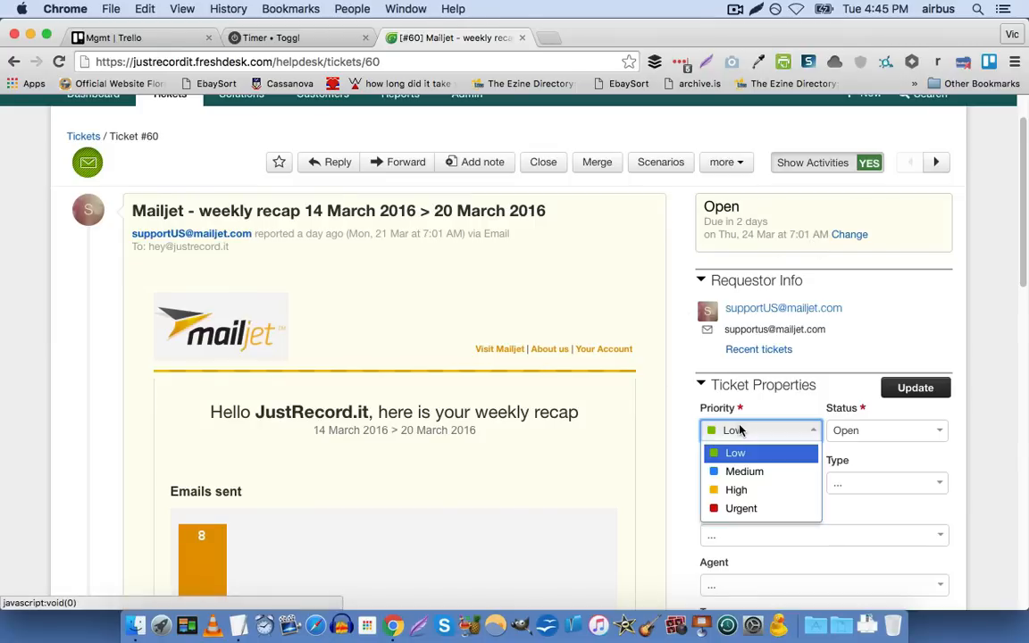
click(670, 430)
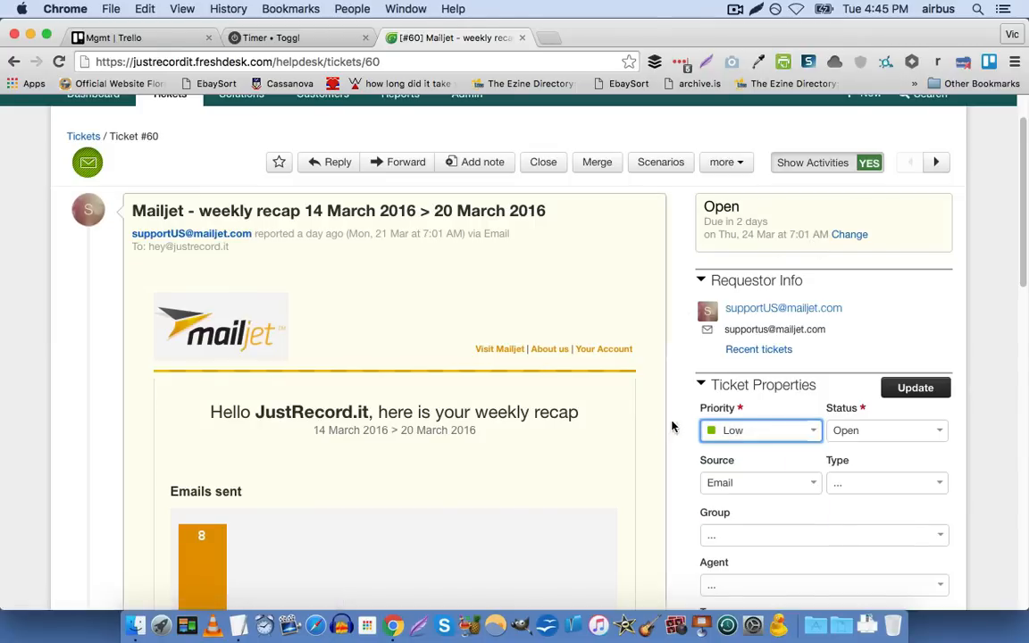
click(839, 430)
click(839, 430)
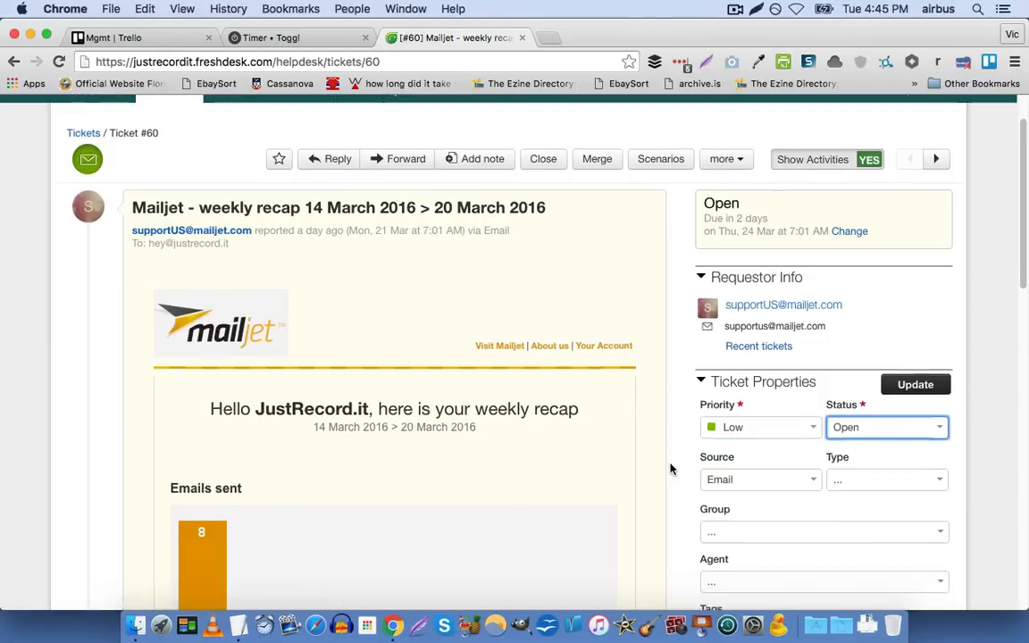
Enter "refund request" as a tag in the properties of ticket #60
scroll(679, 460, down, 5)
click(746, 305)
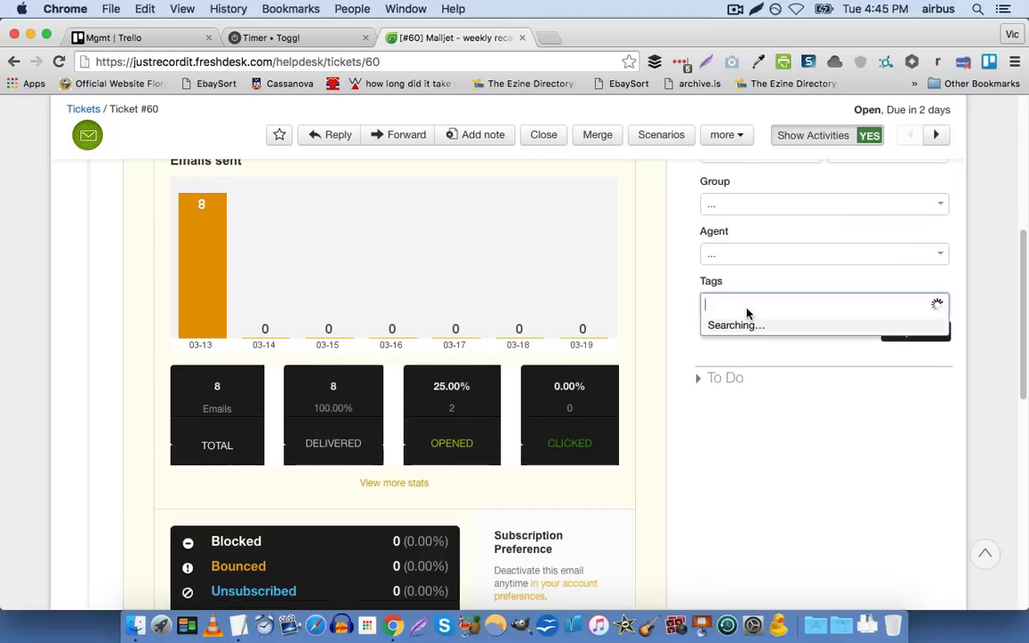
click(991, 289)
scroll(992, 289, up, 2)
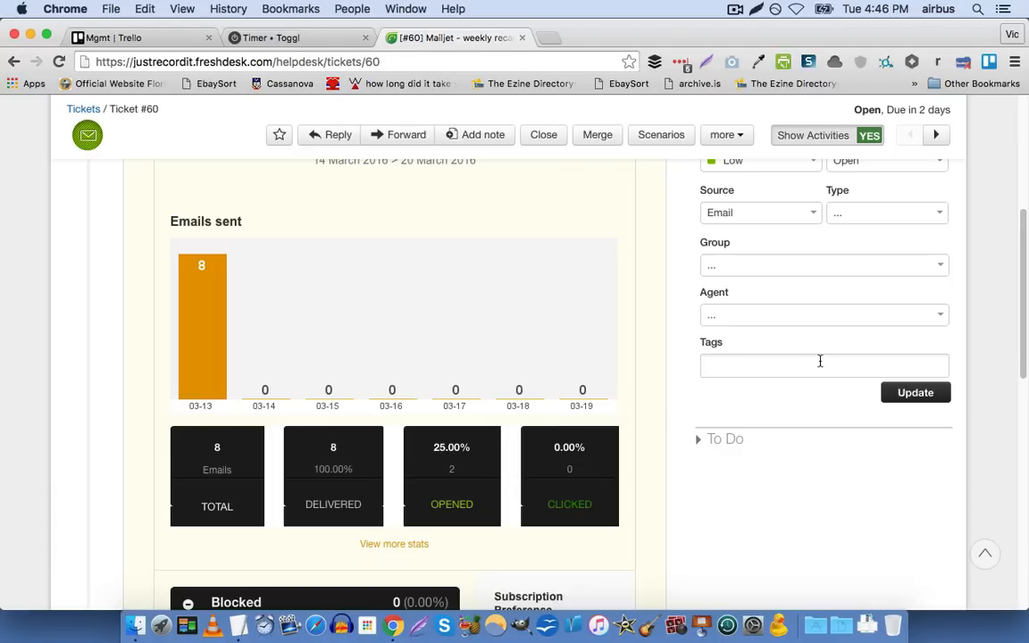
text(refund request)
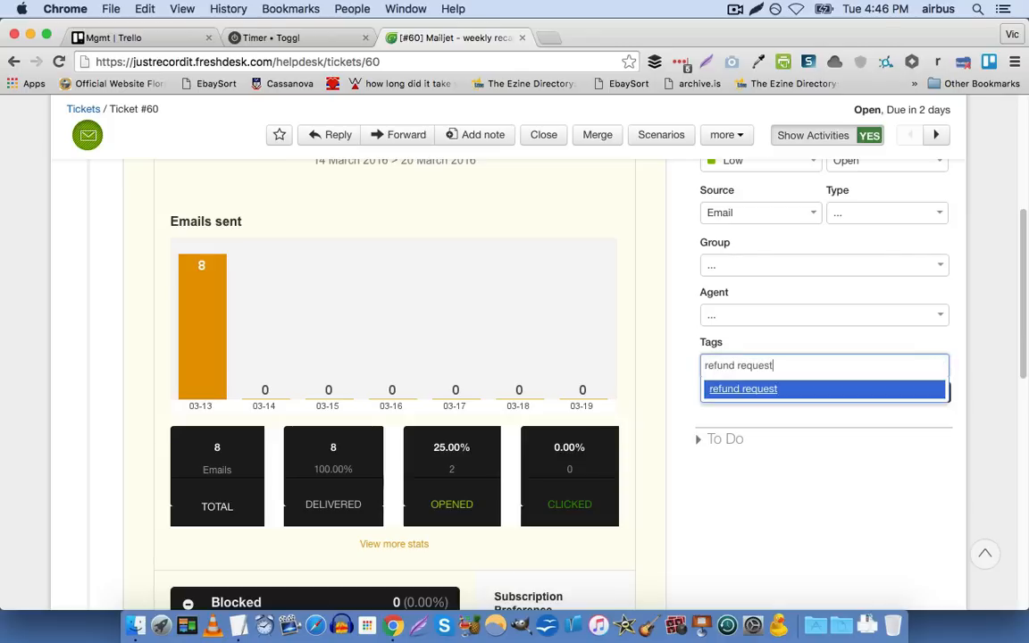
key(Return)
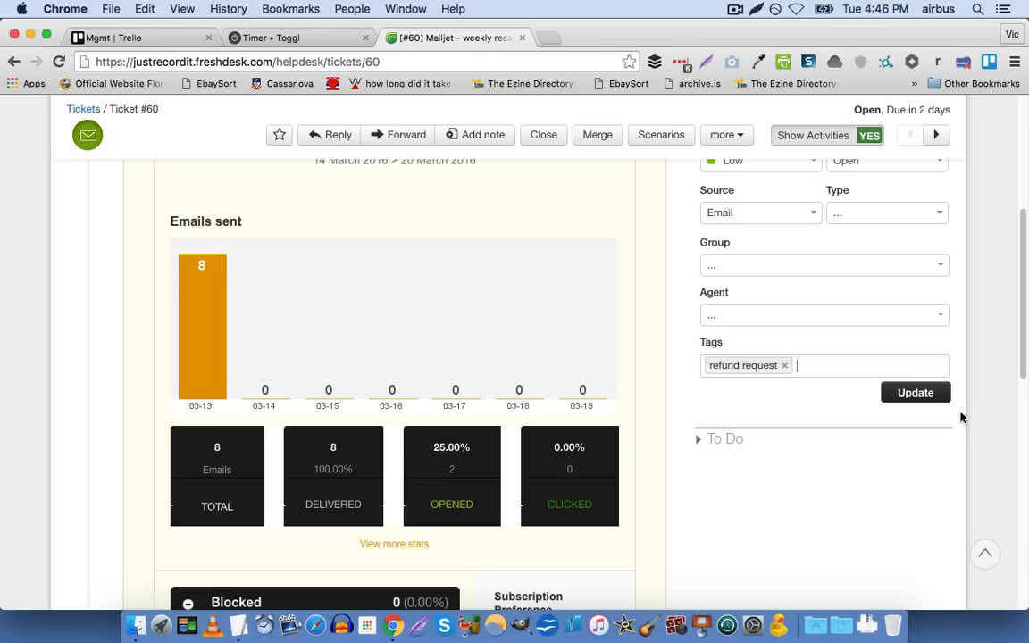
scroll(961, 417, up, 5)
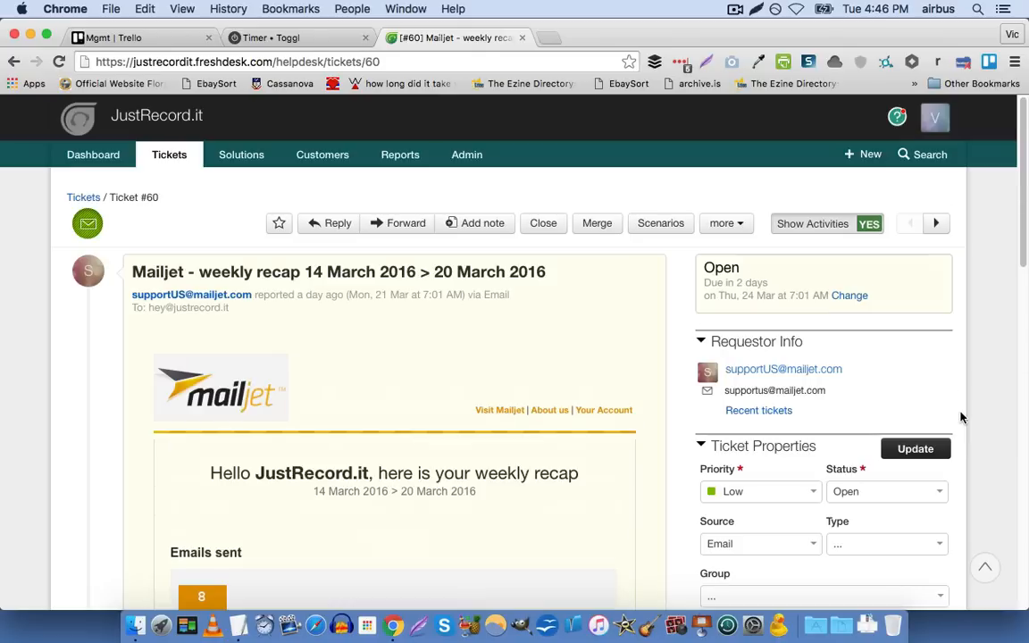
Go to the dashboard, return to the ticket list, and filter it by the "leads" tag
click(114, 158)
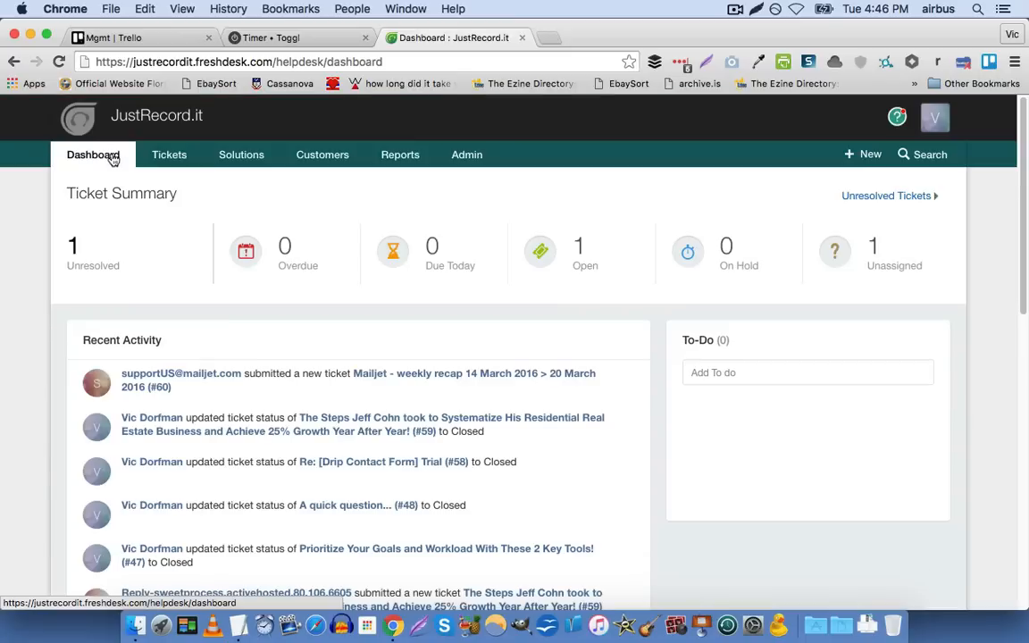
click(168, 158)
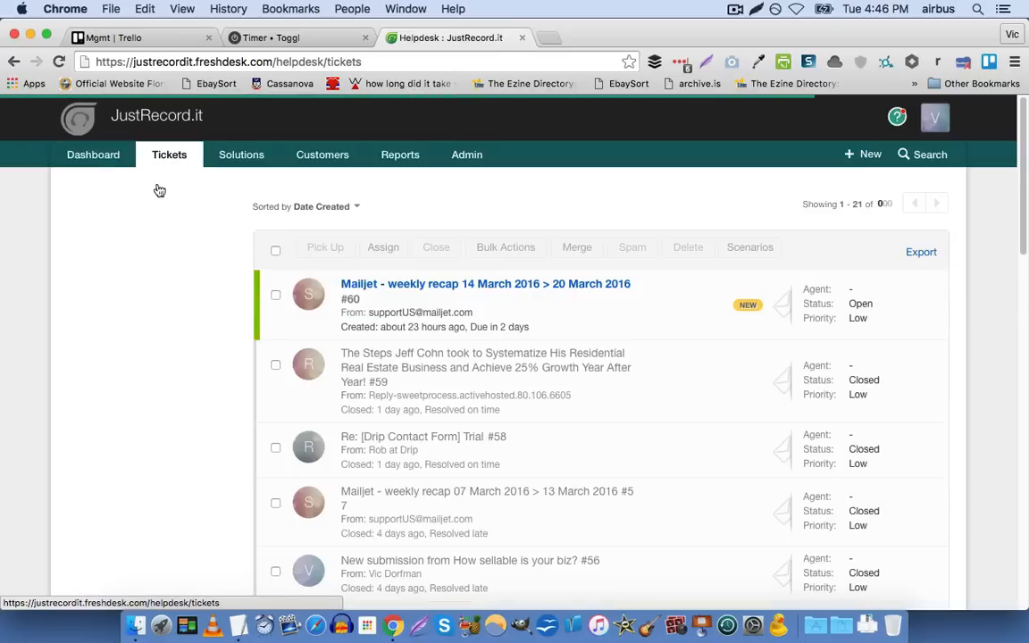
scroll(18, 285, down, 8)
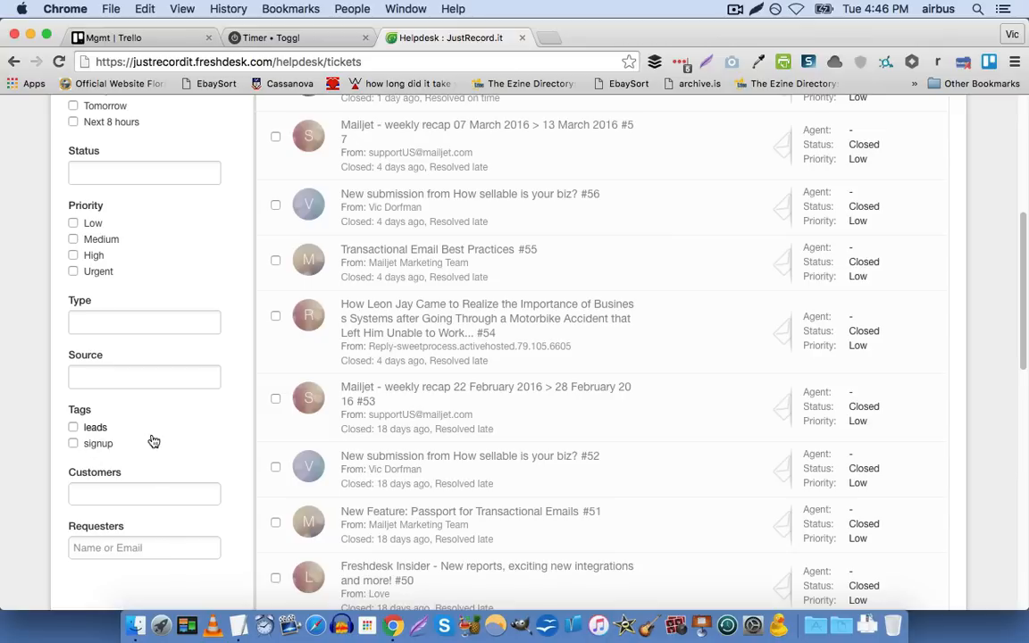
right_click(75, 428)
click(31, 429)
click(71, 429)
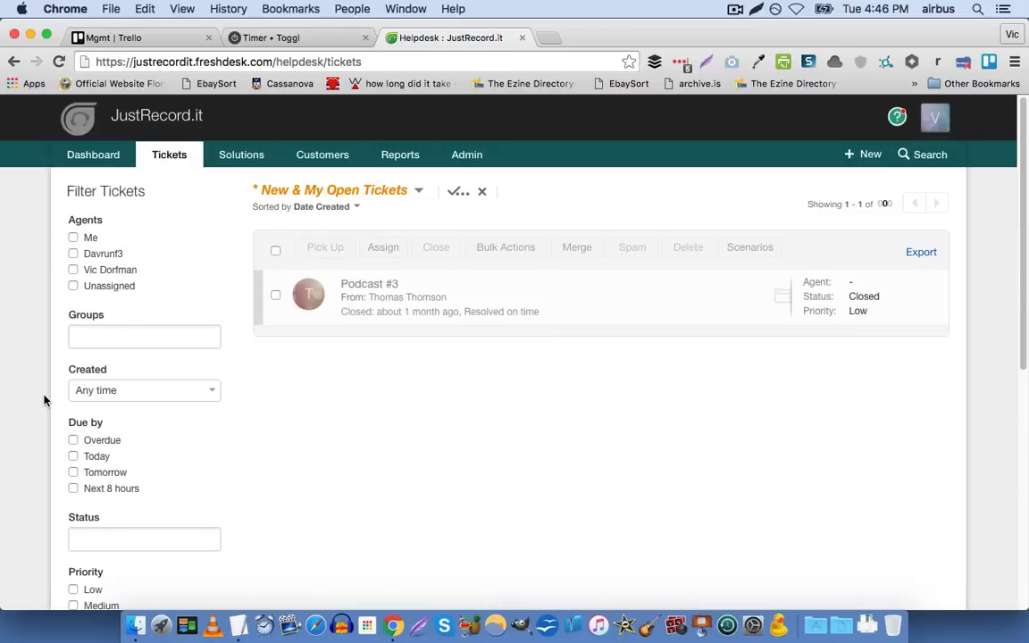
Check the filtered ticket list and remove the "leads" tag filter
scroll(44, 399, down, 3)
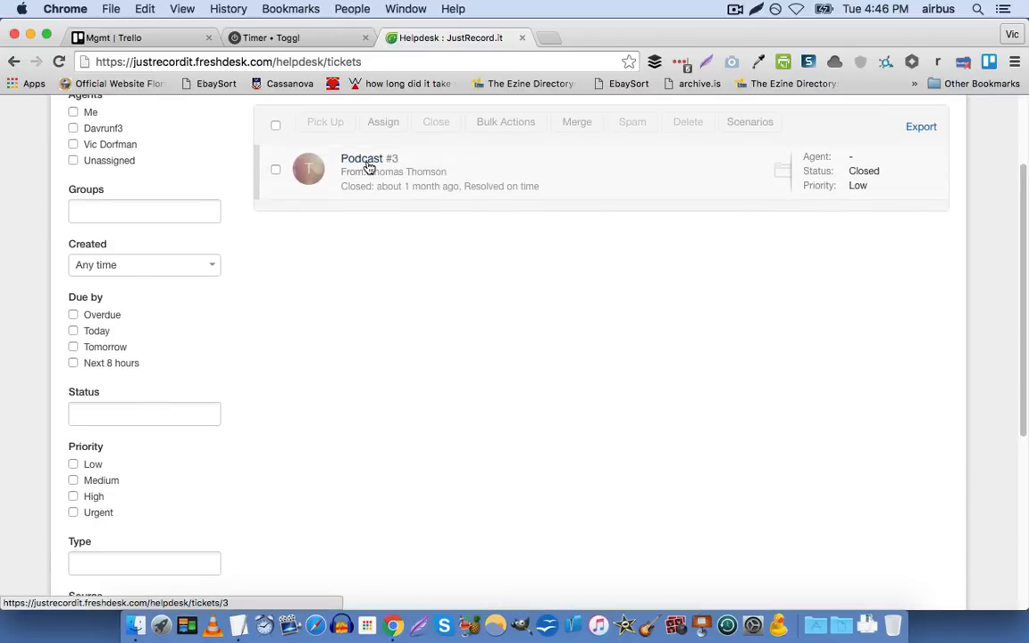
scroll(92, 425, down, 3)
scroll(62, 451, down, 2)
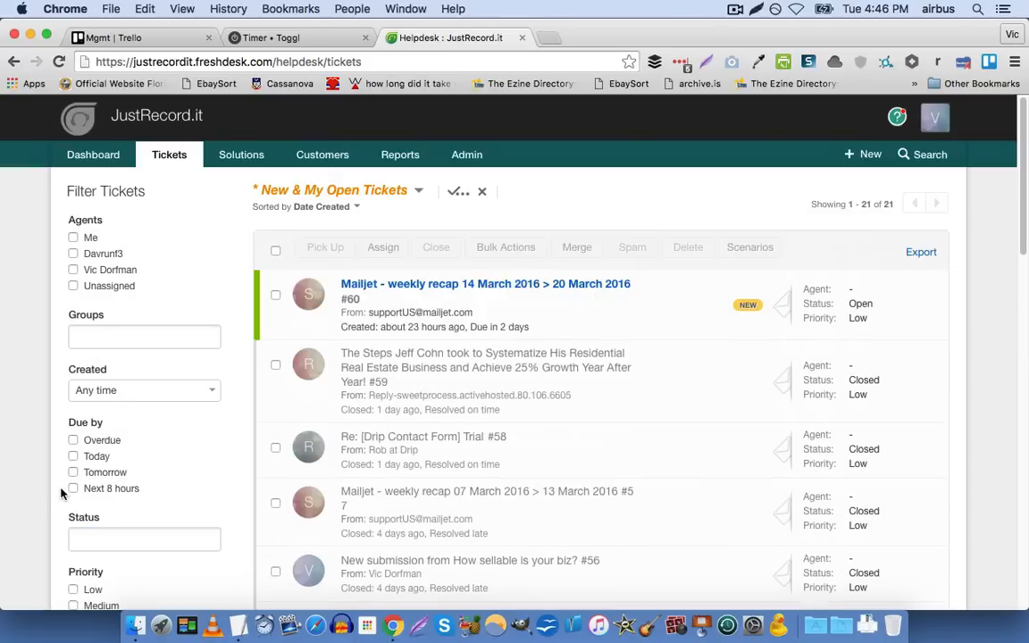
Open the Mailjet weekly recap ticket #60 and bring up its requester's recent tickets
mouse_move(425, 289)
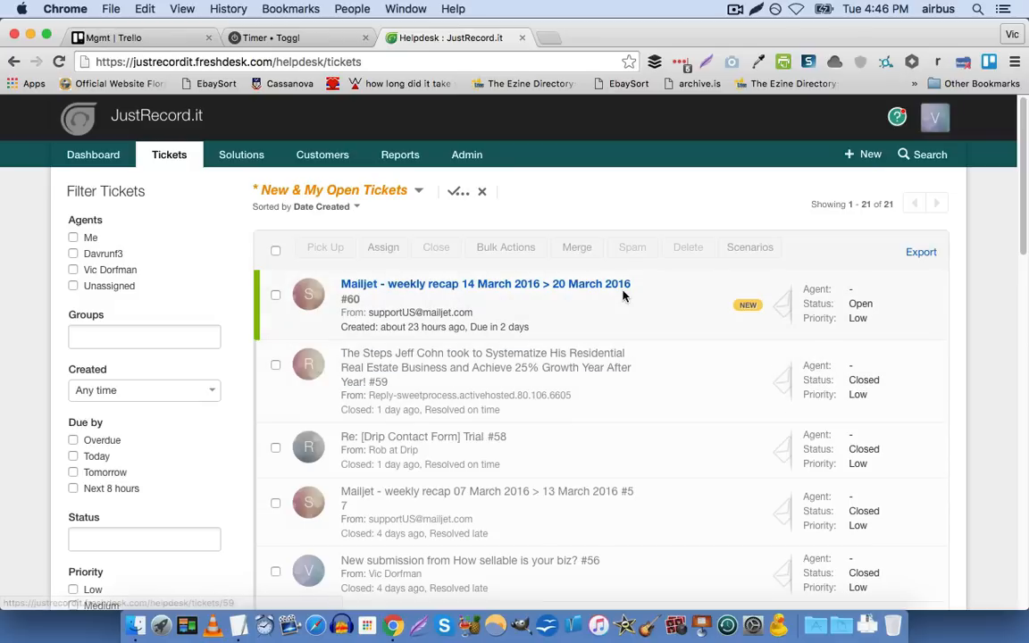
click(598, 288)
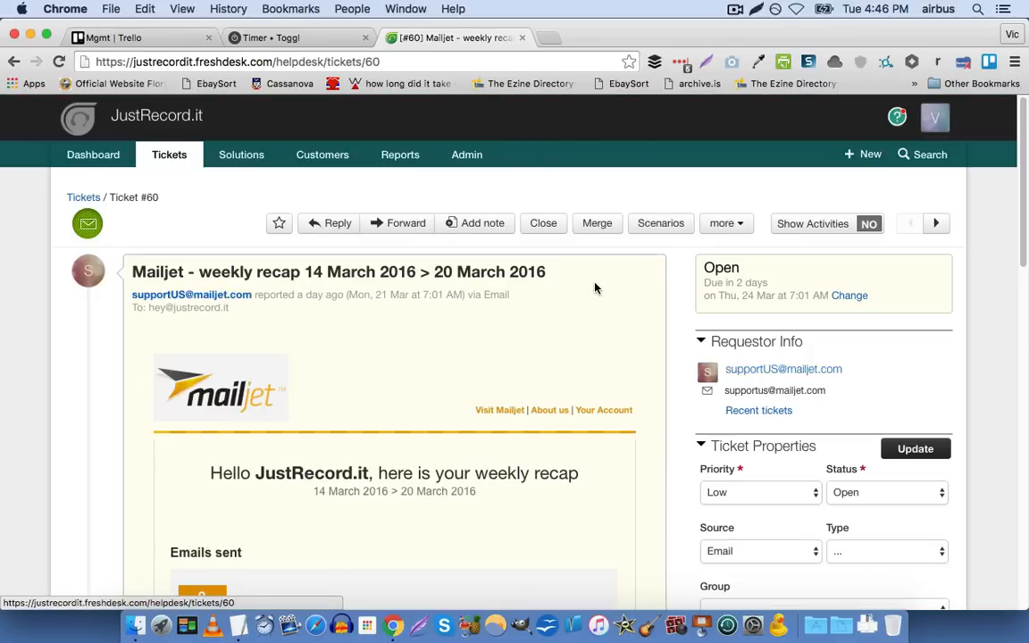
scroll(597, 286, down, 2)
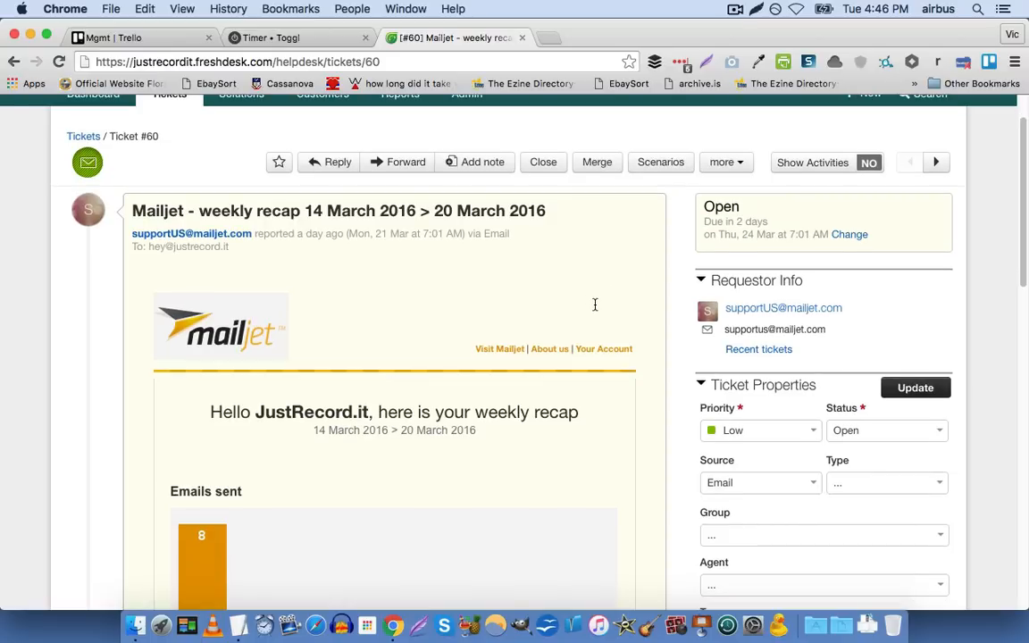
click(756, 356)
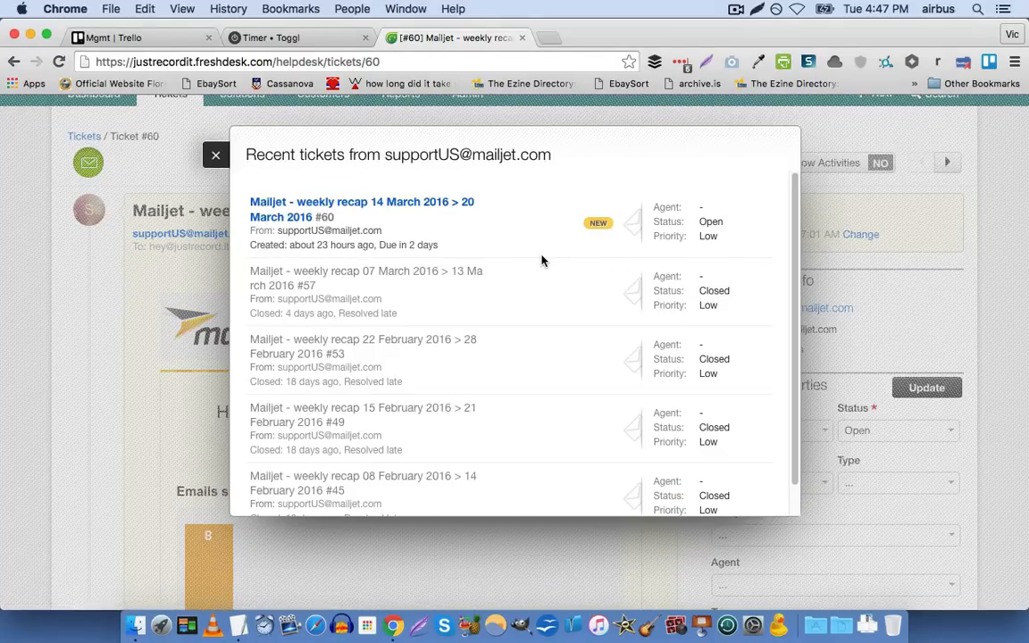
Look through the requester's recent tickets, preview the content of ticket #49, and close the list
scroll(541, 260, down, 2)
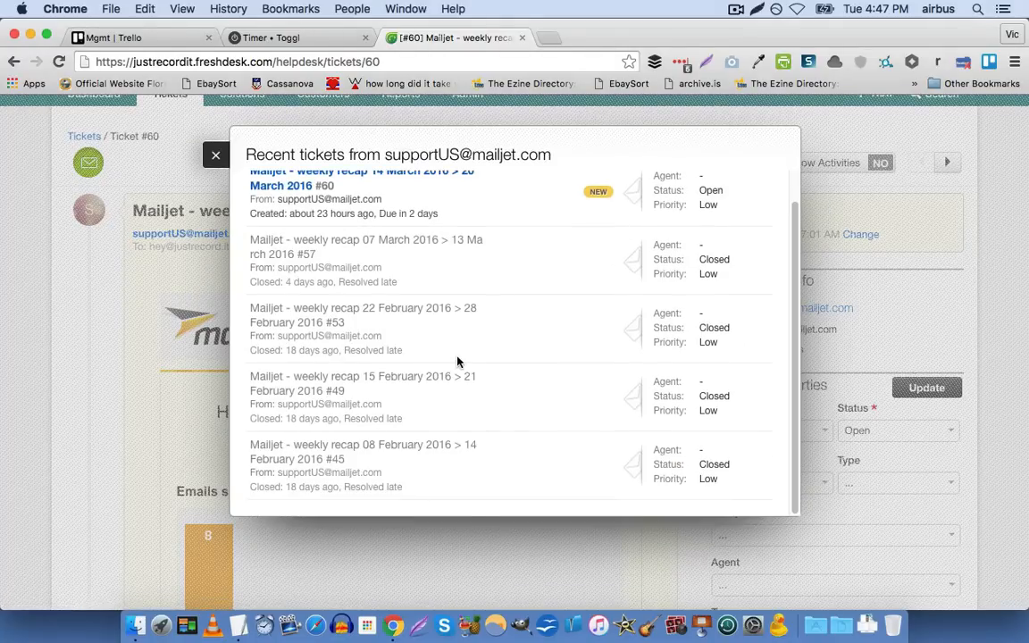
scroll(457, 361, up, 2)
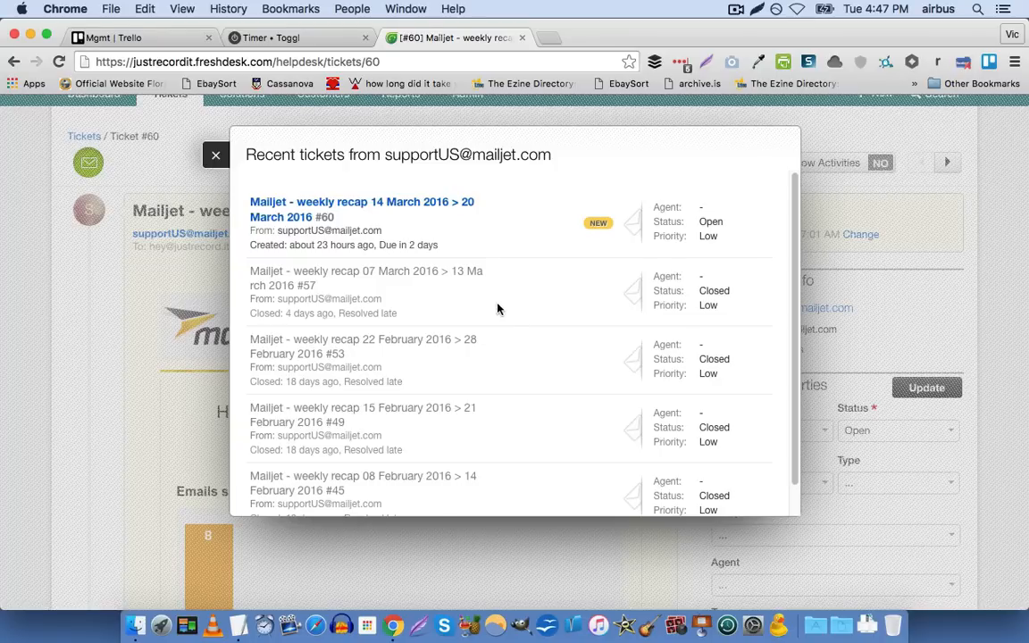
mouse_move(344, 232)
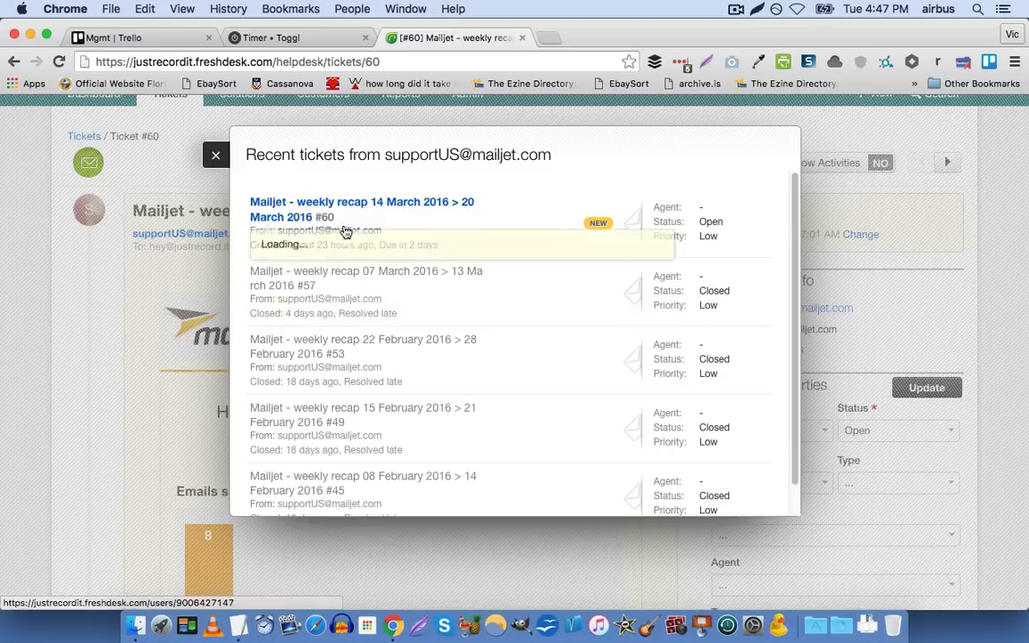
scroll(558, 241, down, 2)
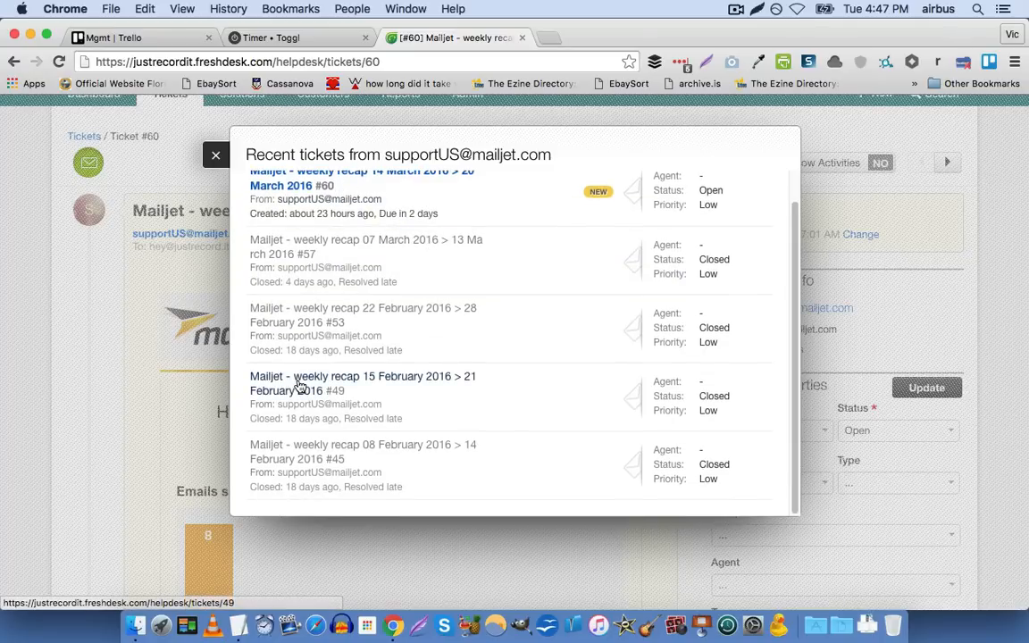
mouse_move(338, 416)
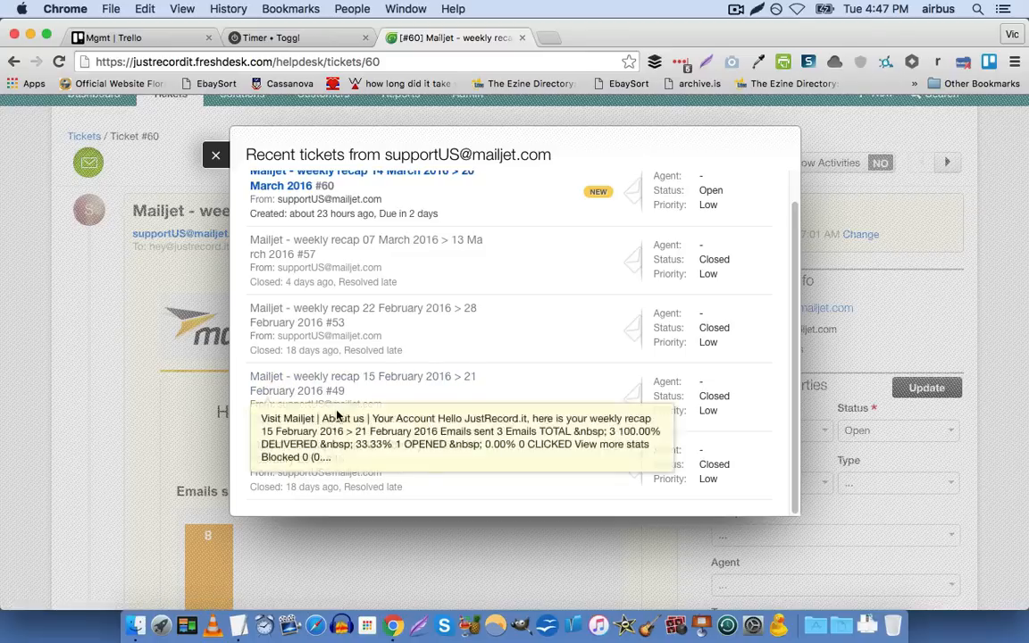
mouse_move(328, 449)
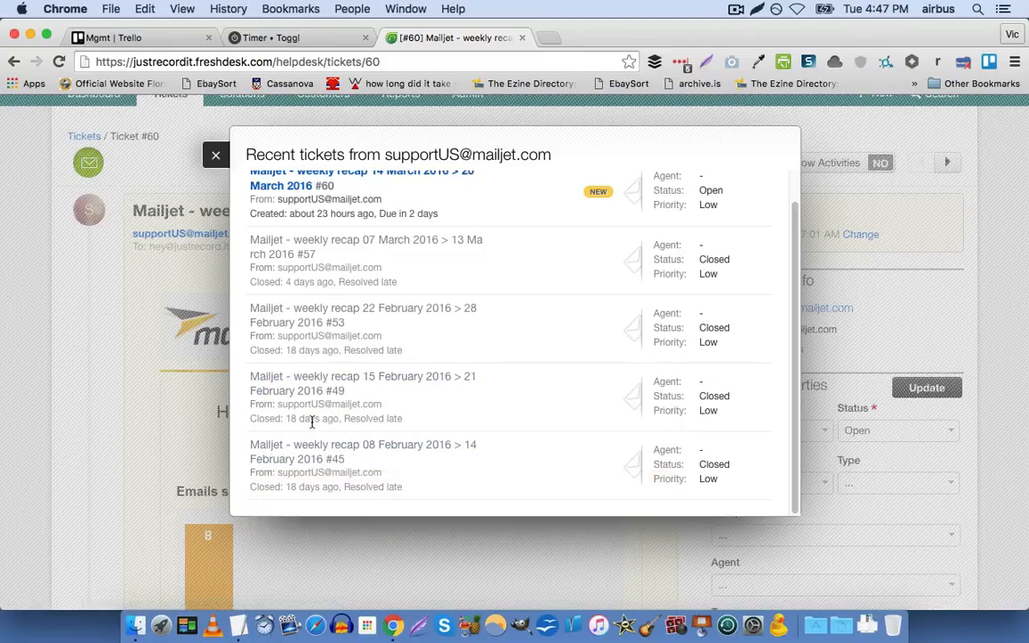
scroll(312, 422, up, 1)
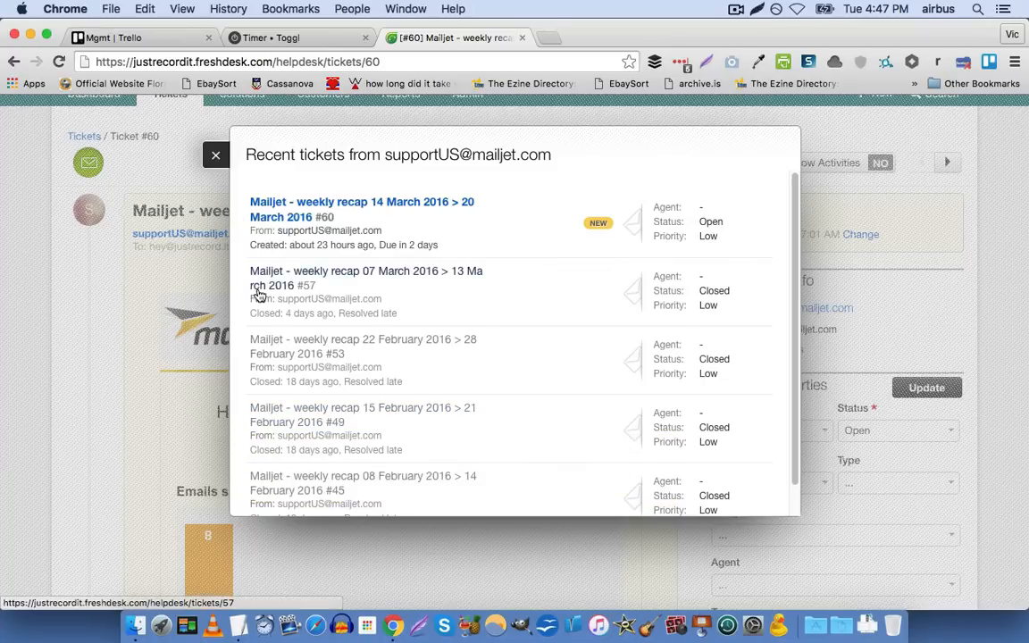
click(216, 158)
View the Agent choices in ticket #60's properties and close them without assigning anyone
scroll(725, 282, down, 2)
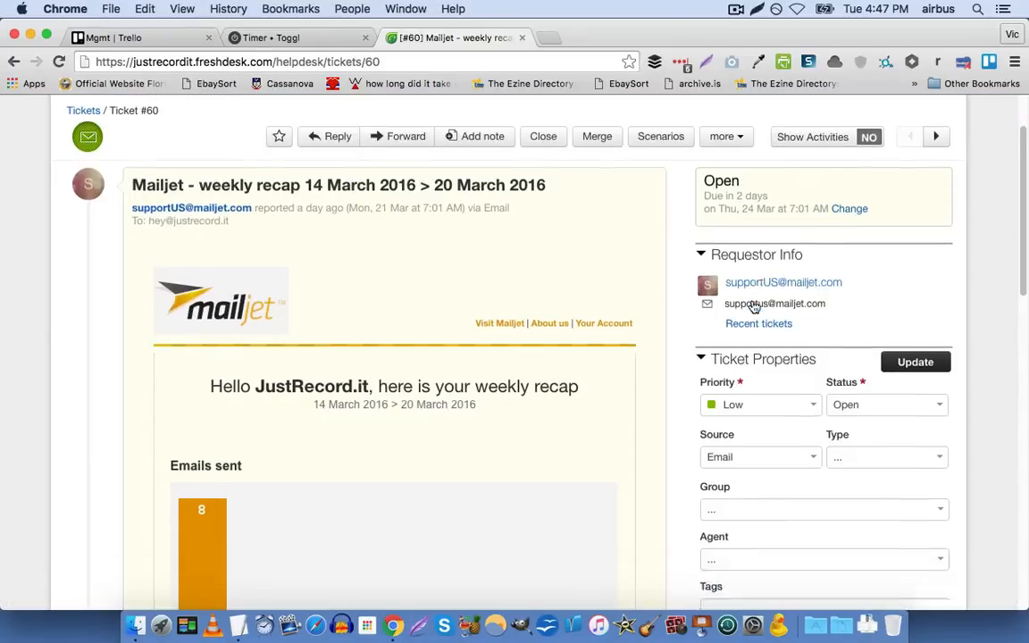
scroll(755, 306, down, 3)
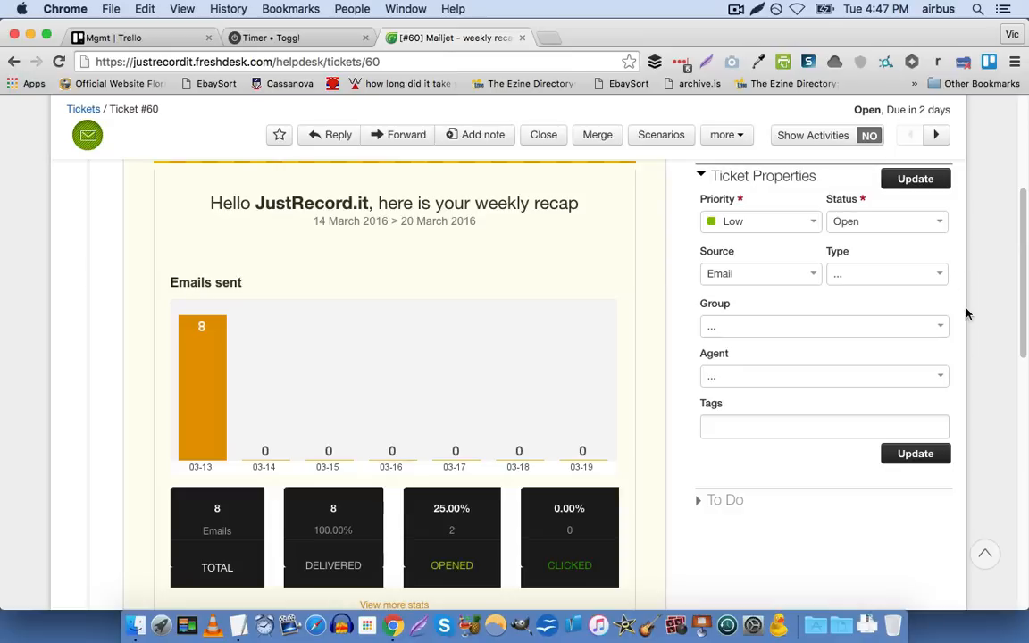
click(909, 375)
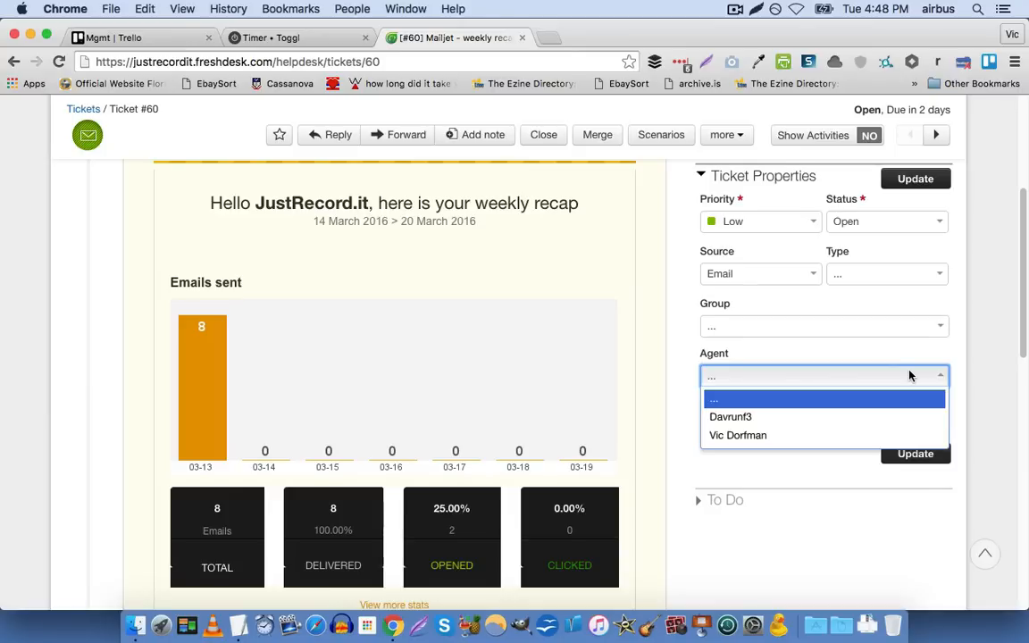
click(69, 330)
scroll(69, 330, up, 5)
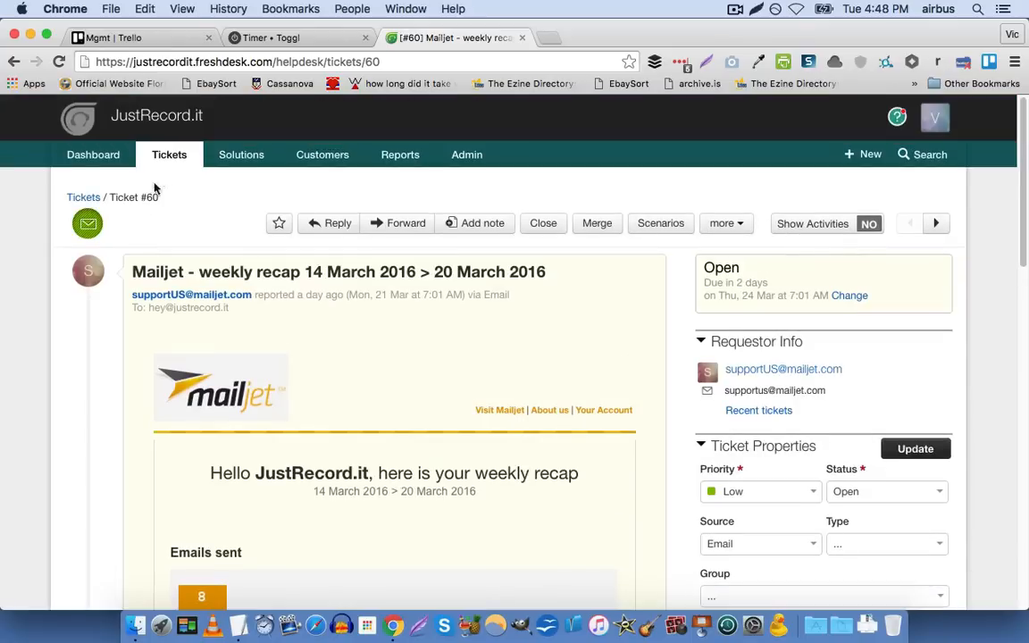
Return to the ticket list and view the agent assignment options for ticket #60 without choosing one
click(169, 157)
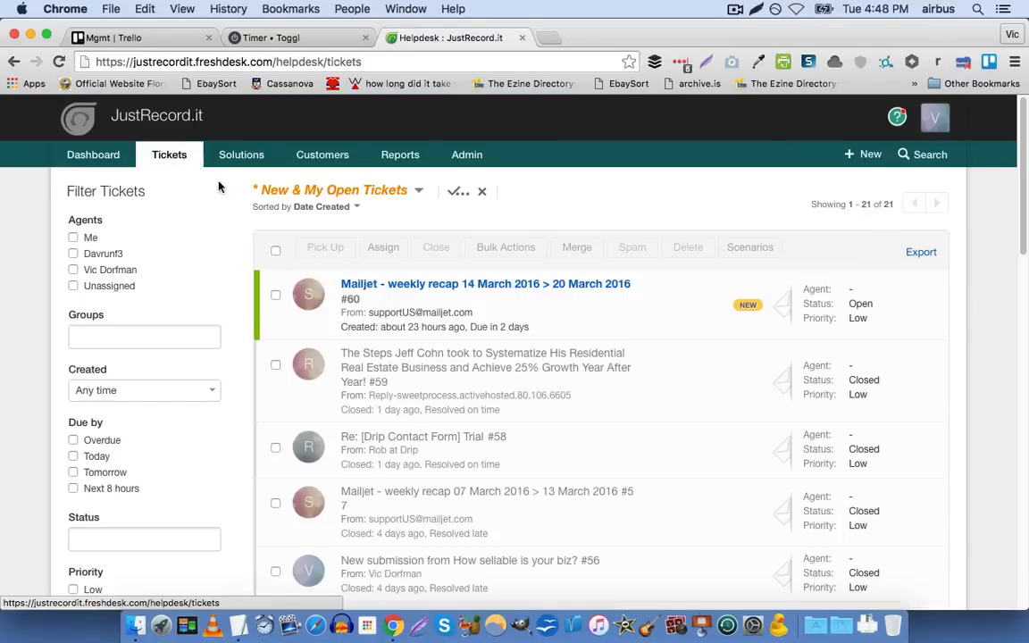
mouse_move(389, 286)
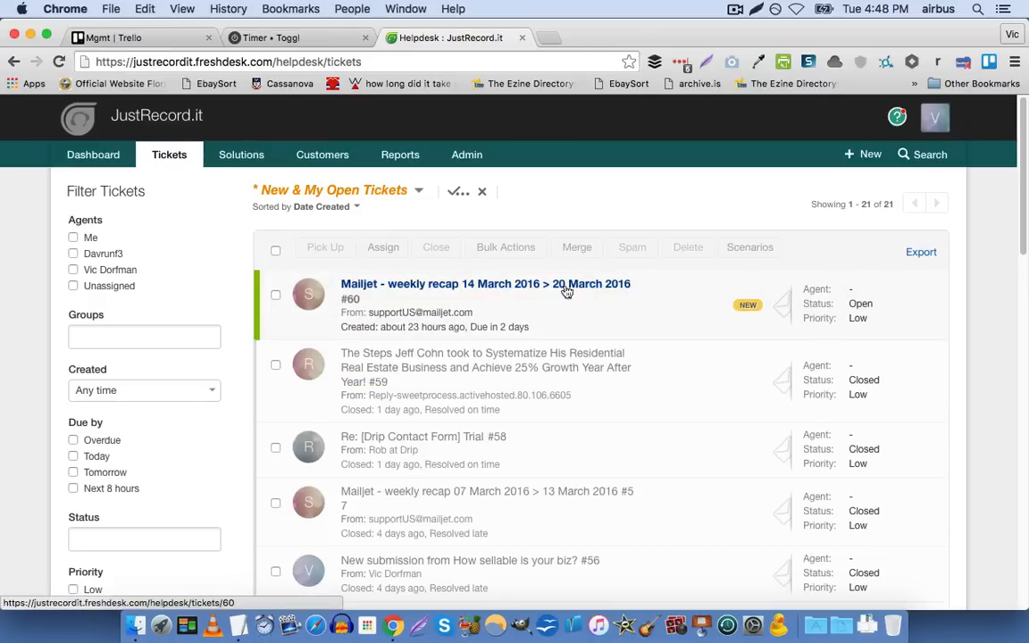
click(873, 291)
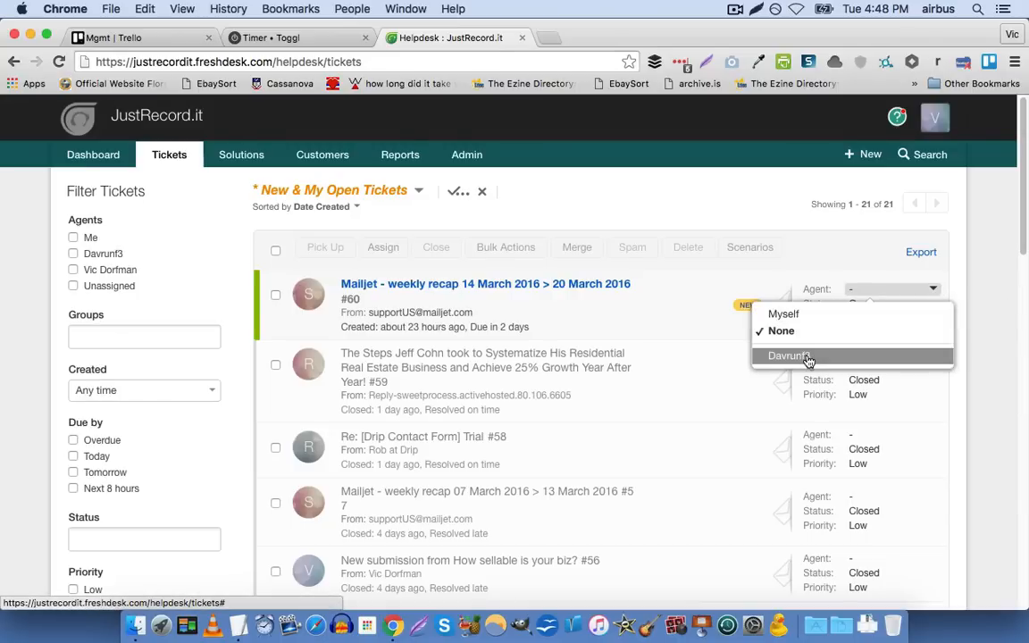
click(991, 255)
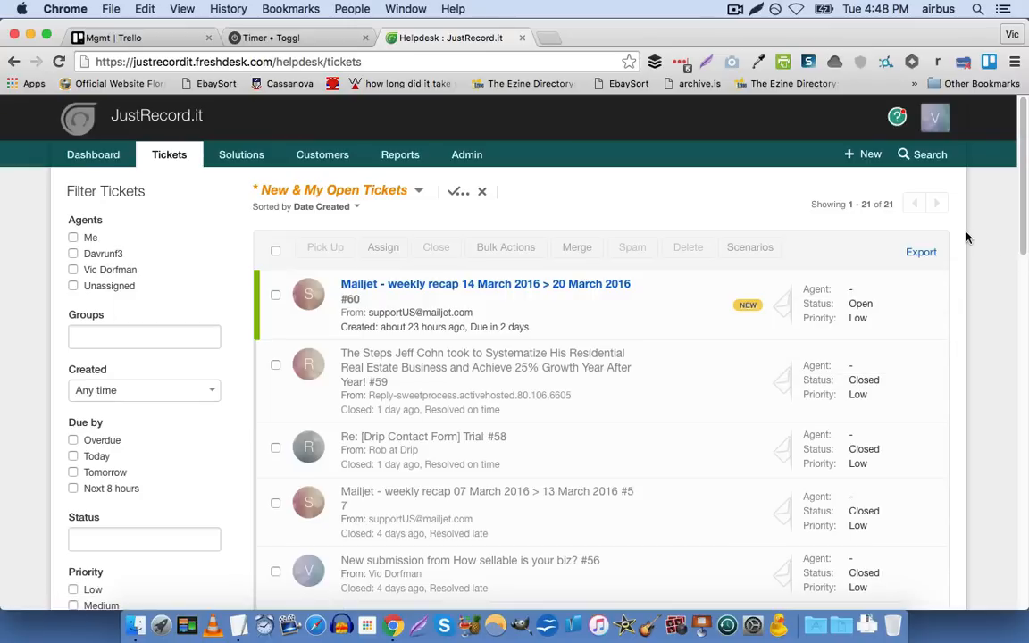
click(893, 291)
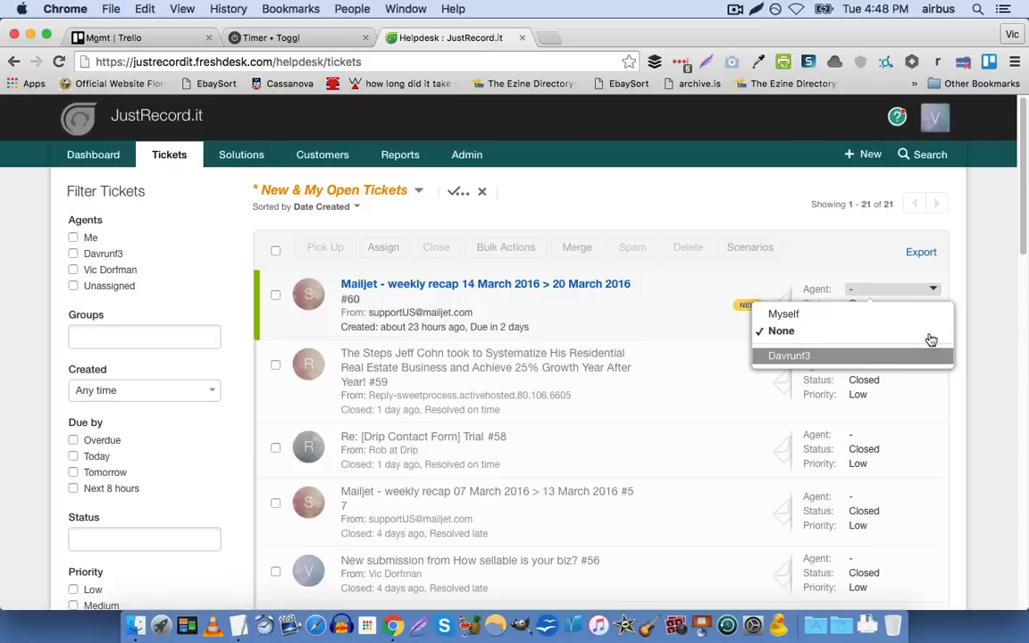
click(975, 293)
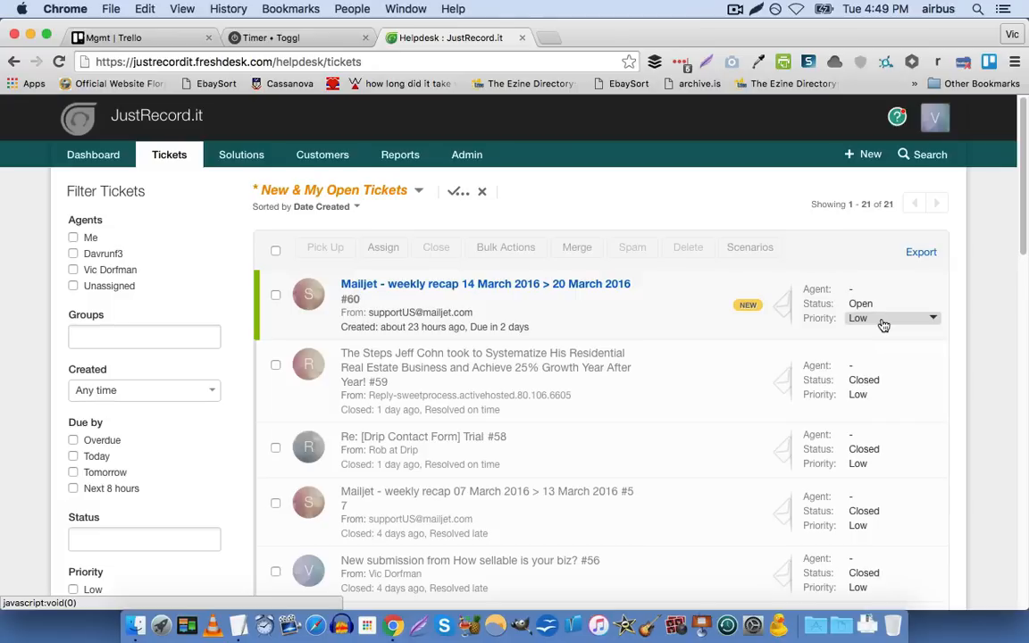
Open ticket #60 again and bring up its Ticket Watchers settings
click(485, 291)
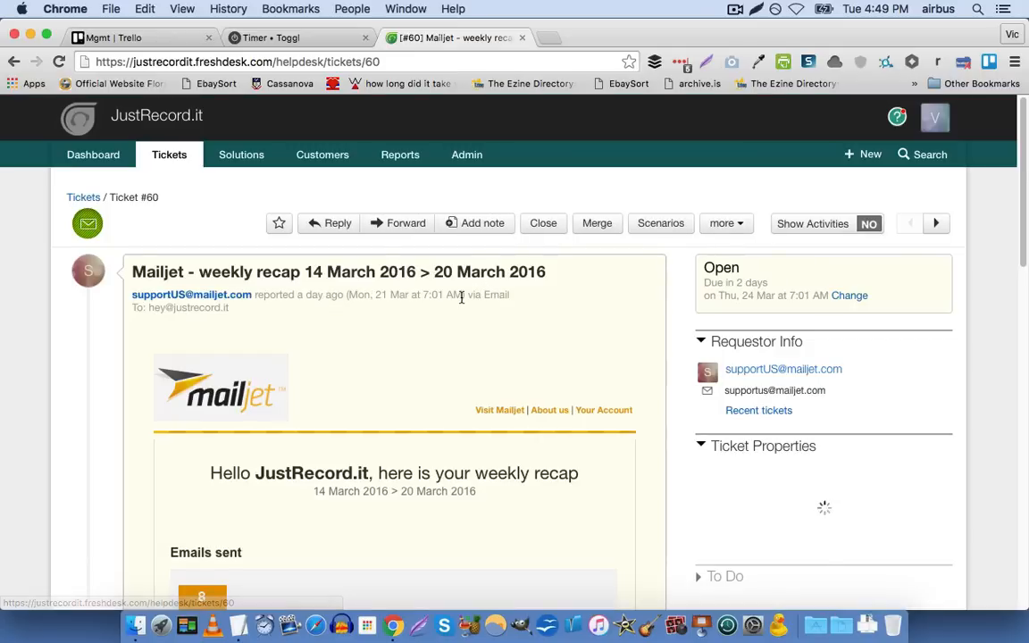
scroll(347, 303, down, 1)
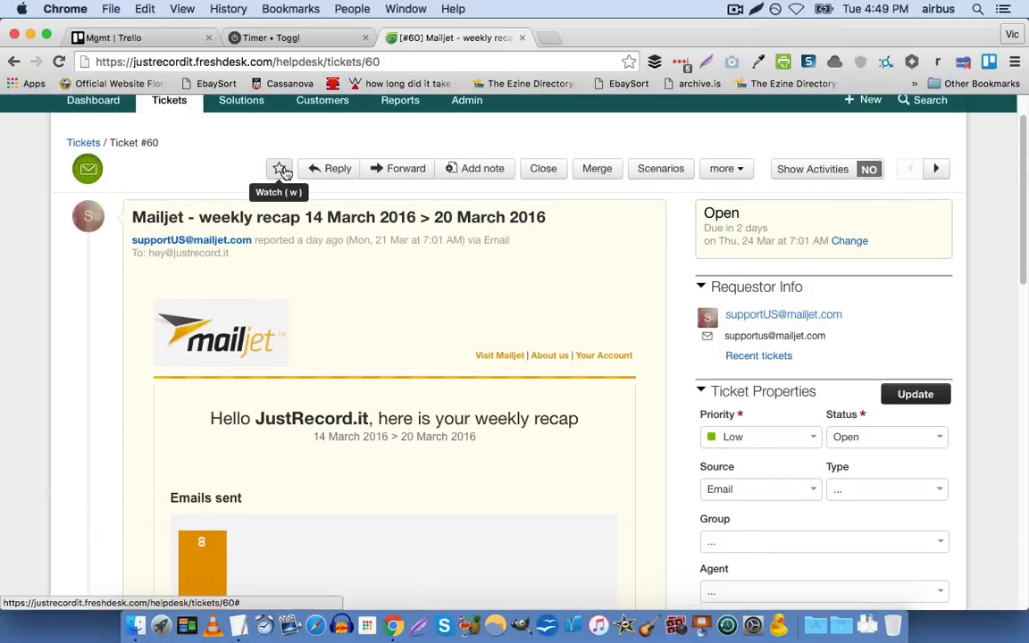
click(281, 172)
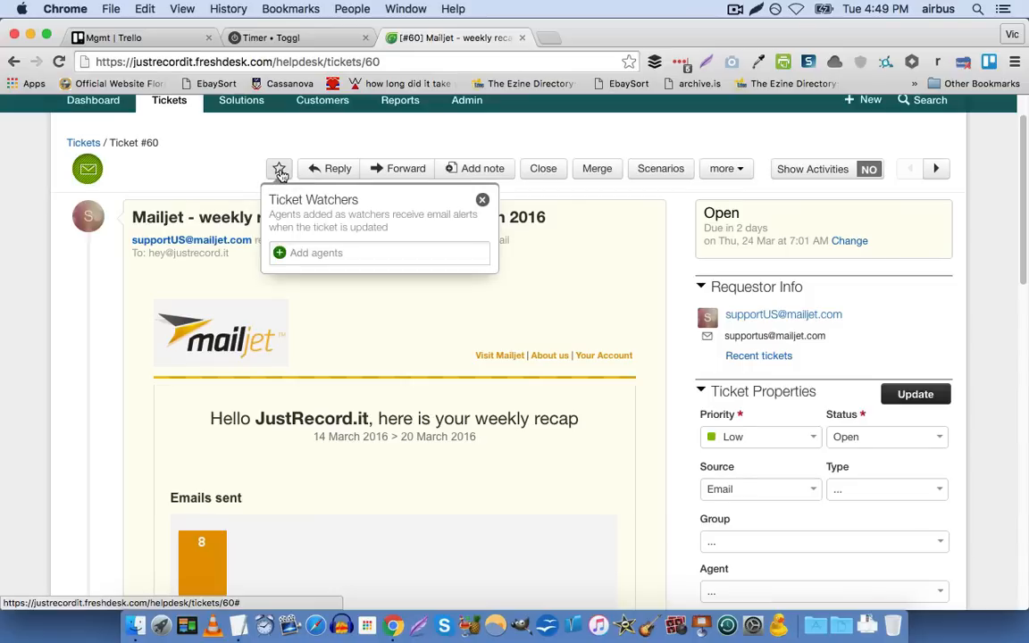
Add the current agent as a watcher of ticket #60, remove that watcher again, and close the Ticket Watchers settings
click(315, 281)
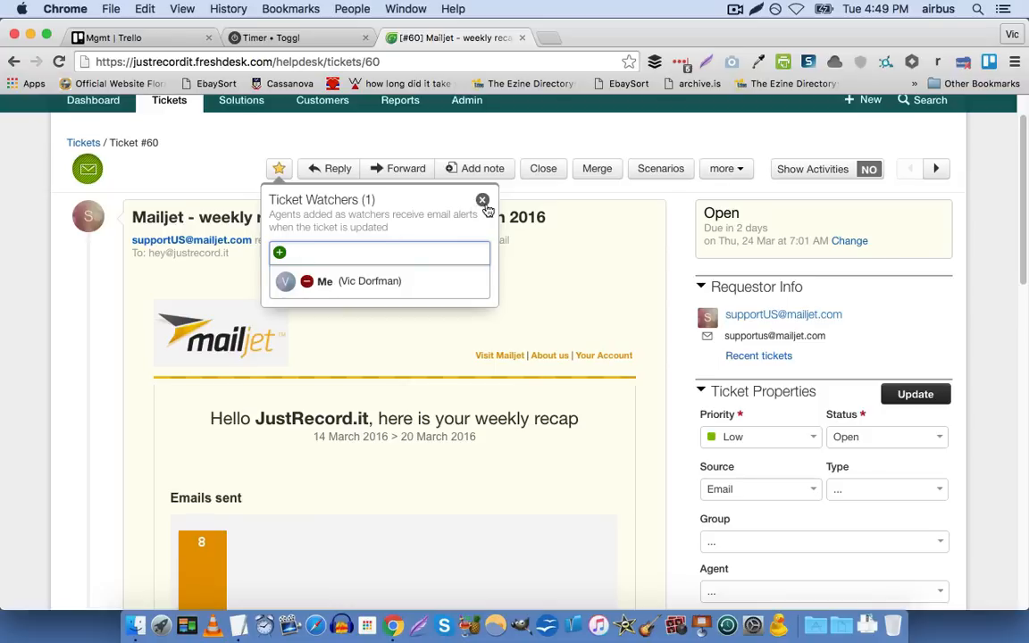
click(308, 281)
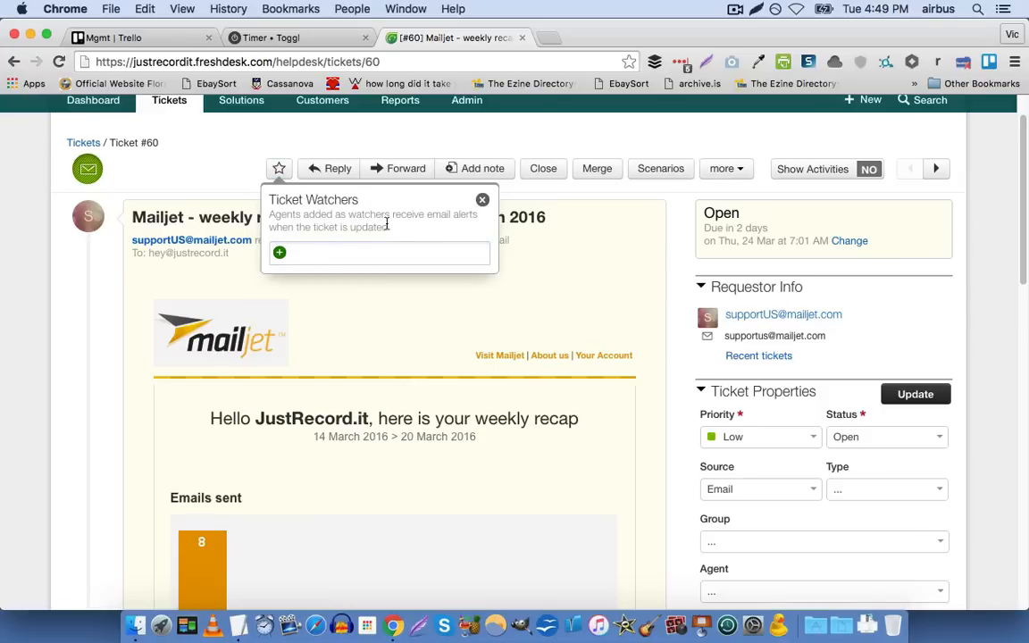
click(482, 199)
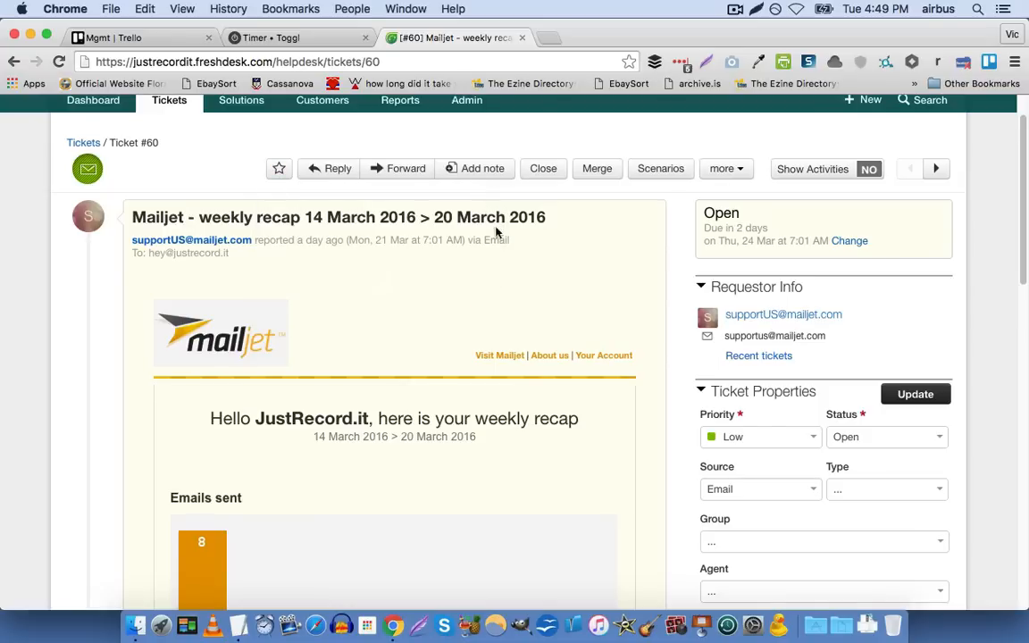
Bring up ticket #60's reply form, switch to adding a note, and examine the note editor and its customer visibility option
click(336, 169)
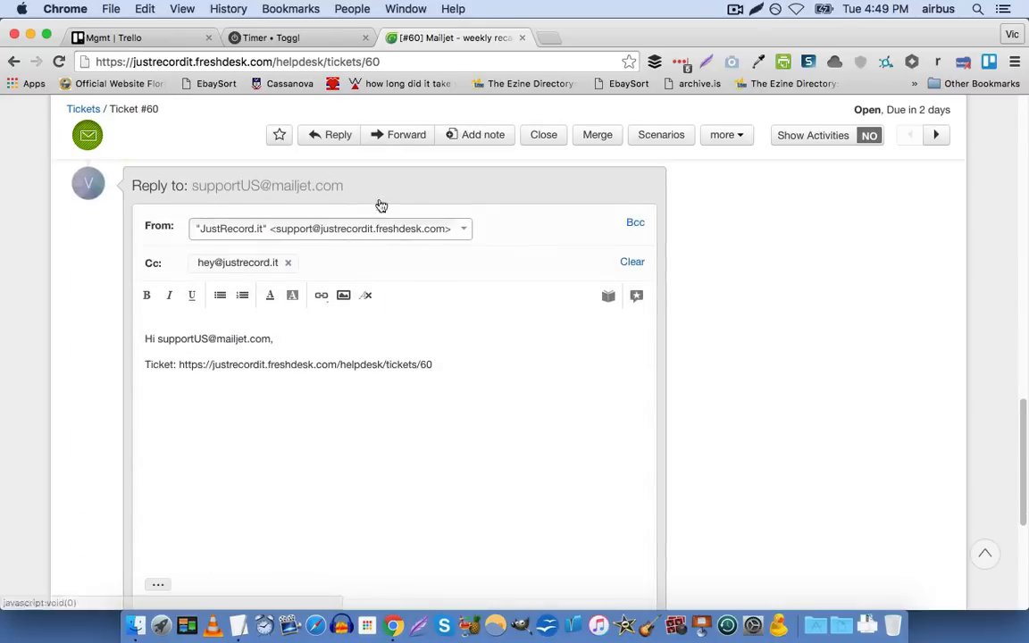
click(483, 138)
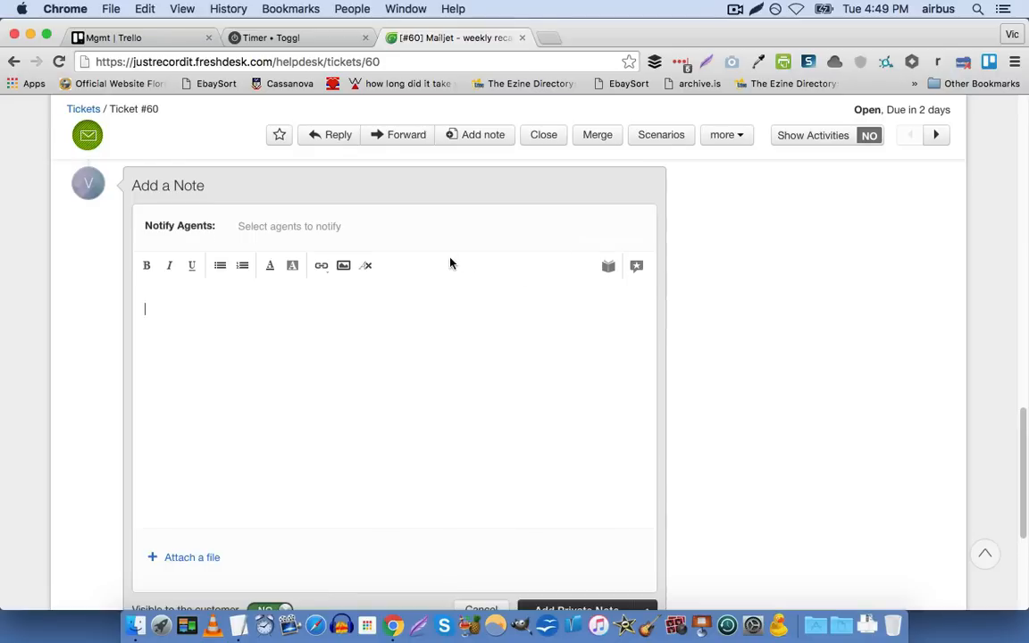
scroll(450, 261, up, 5)
scroll(451, 260, down, 5)
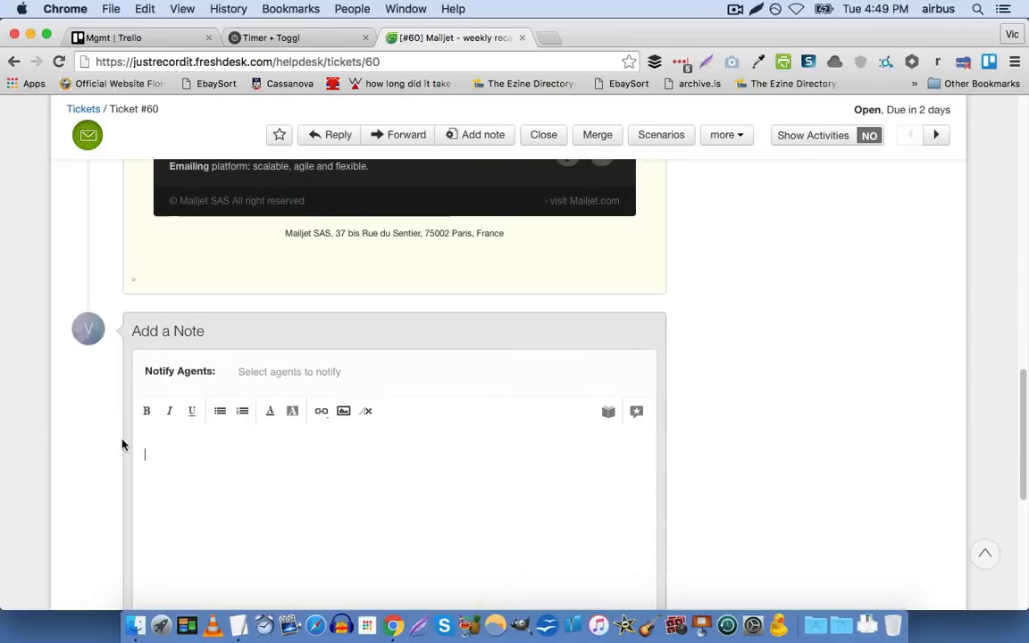
scroll(195, 442, down, 2)
scroll(194, 435, down, 6)
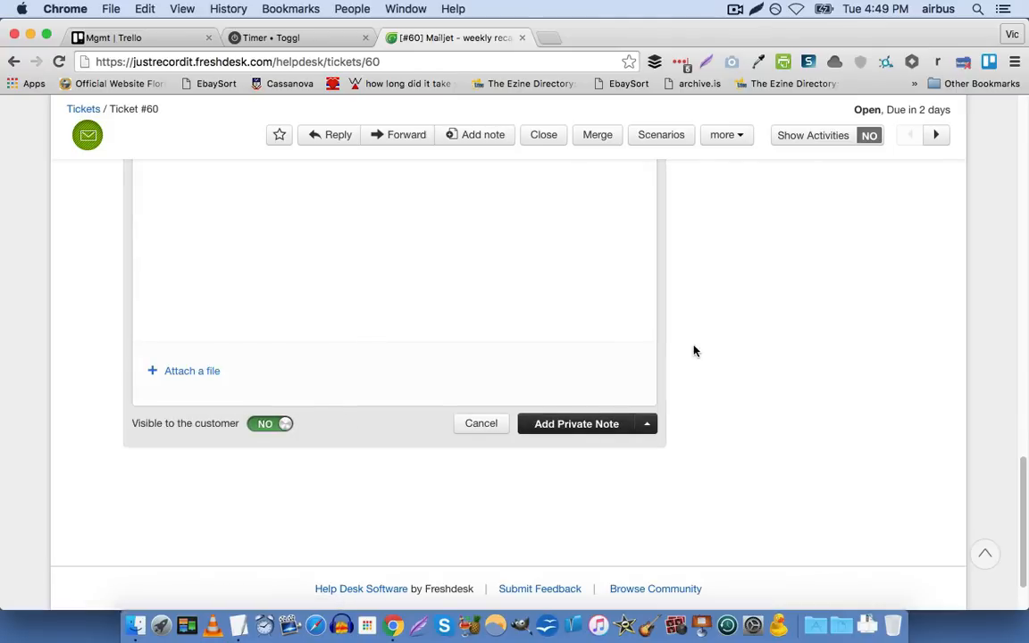
scroll(698, 351, up, 10)
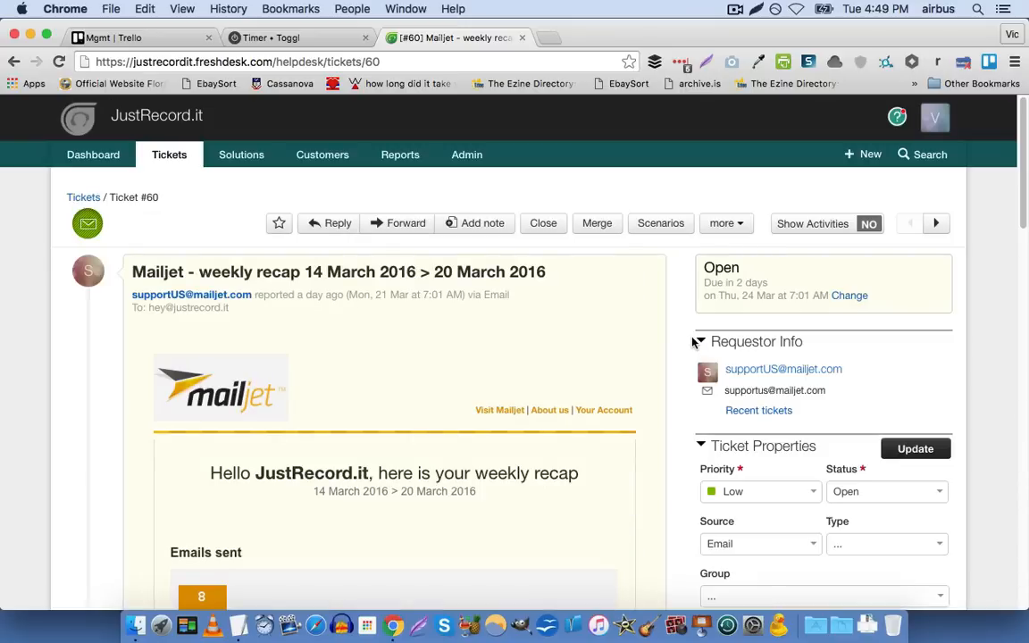
View the Agent choices in ticket #60's properties again and close them without making a selection
scroll(687, 348, down, 5)
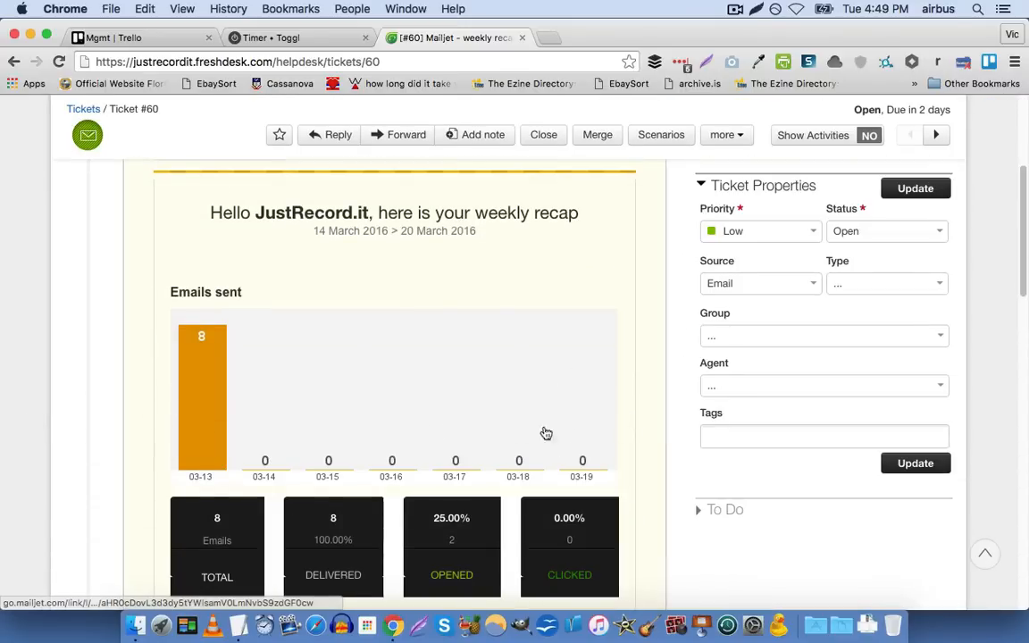
click(751, 389)
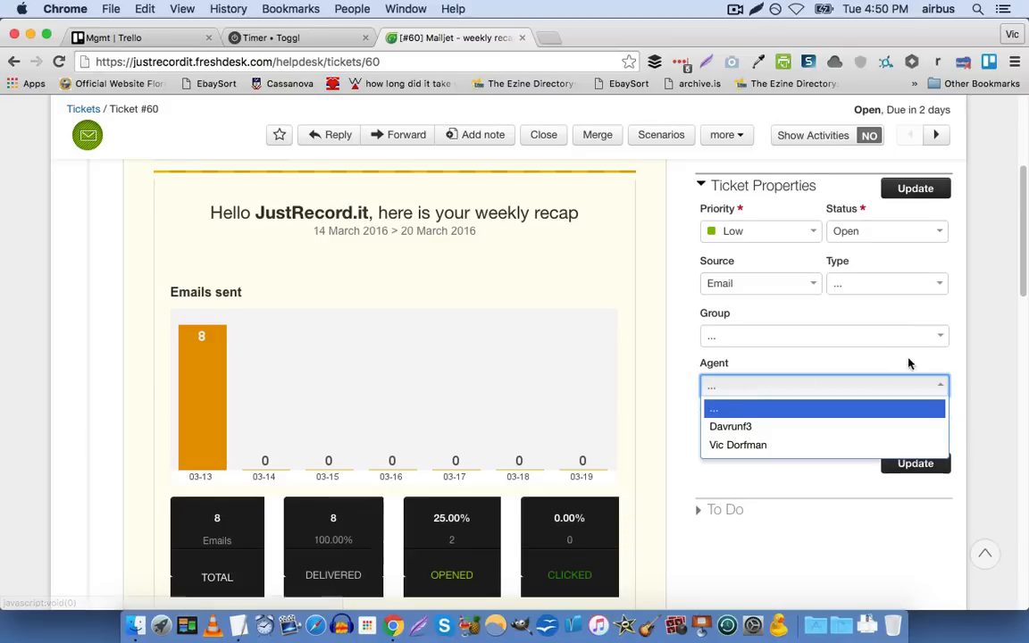
click(977, 333)
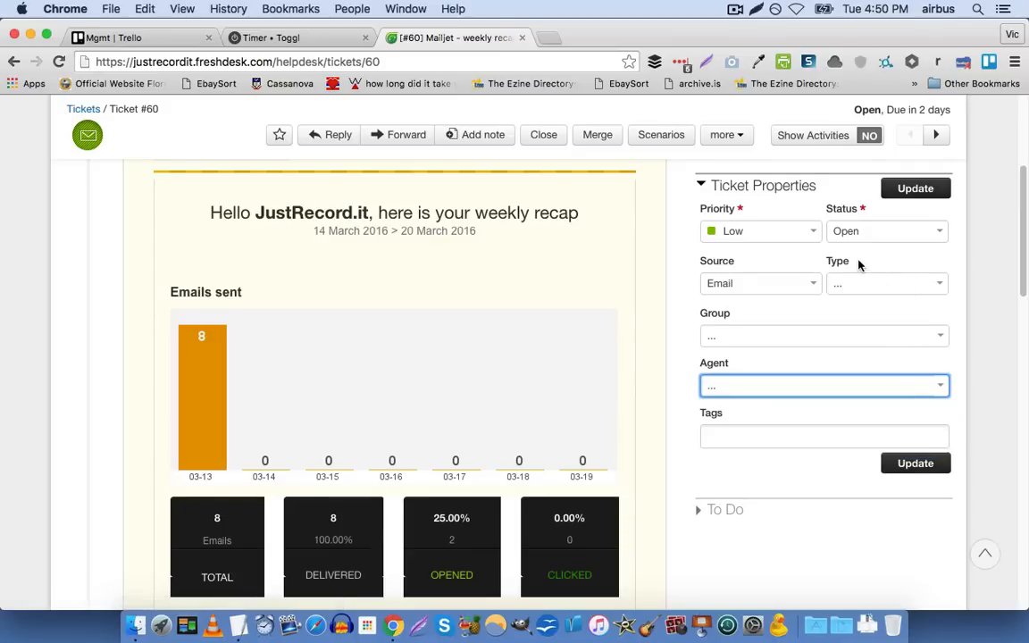
scroll(860, 265, up, 5)
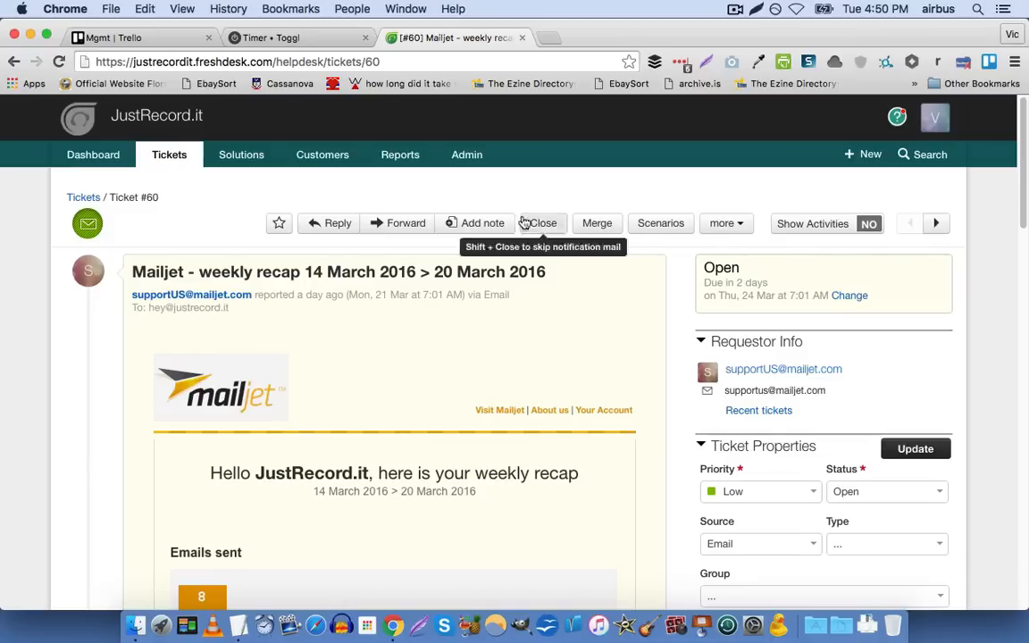
Open the Email settings in the Admin area and review the global support email and the agent conversation and requester options
click(448, 164)
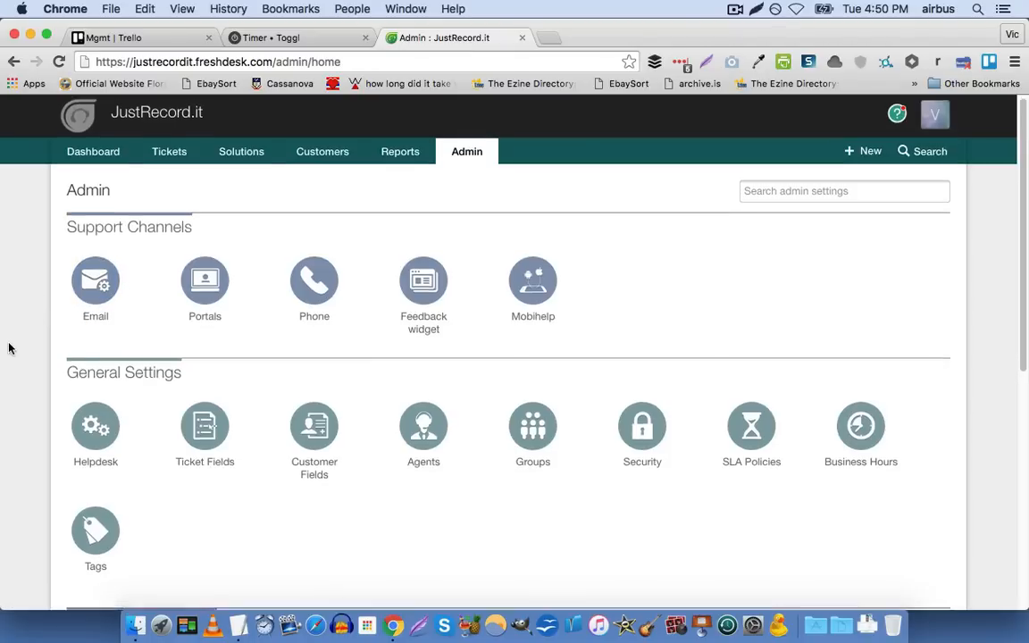
scroll(11, 326, down, 1)
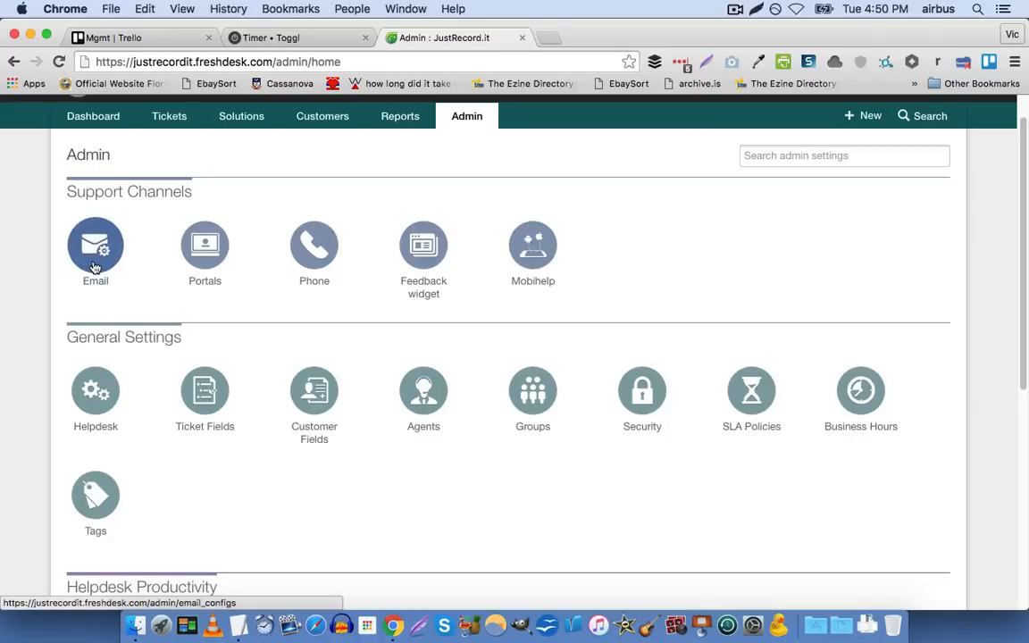
click(94, 266)
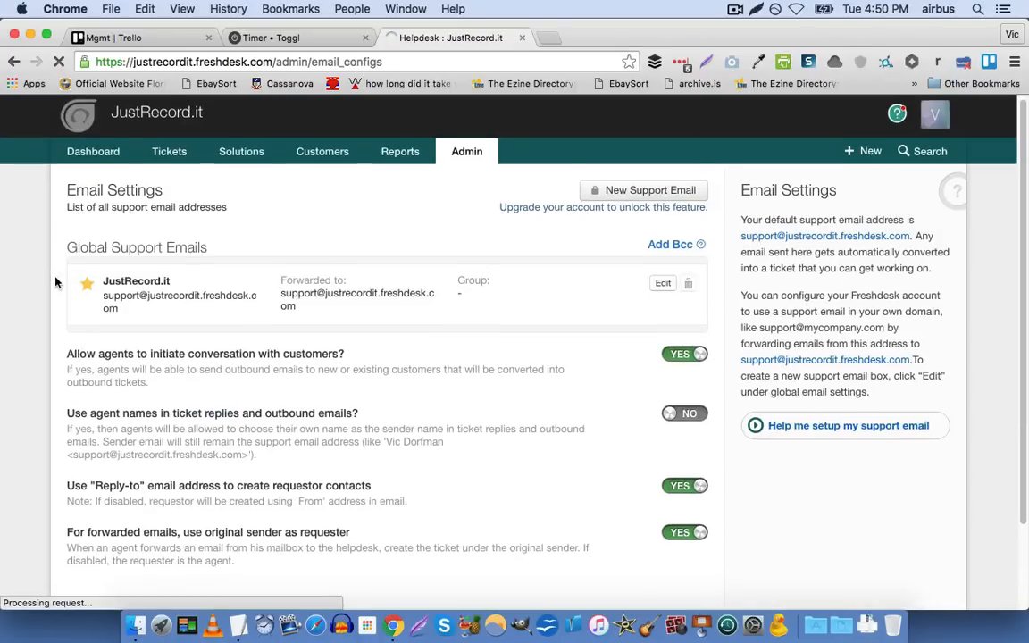
scroll(55, 282, down, 2)
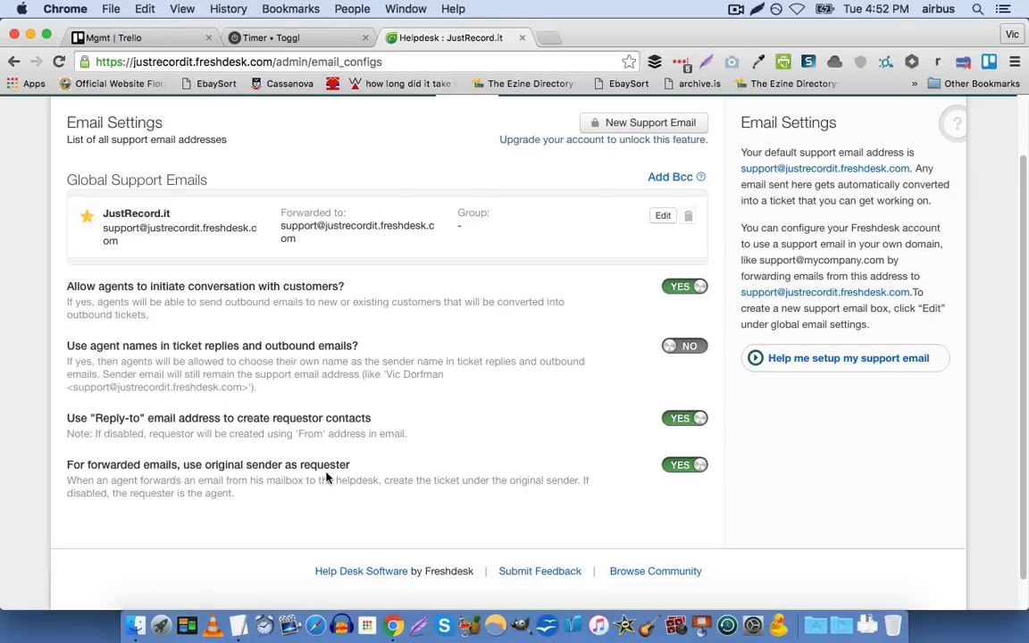
scroll(676, 478, up, 3)
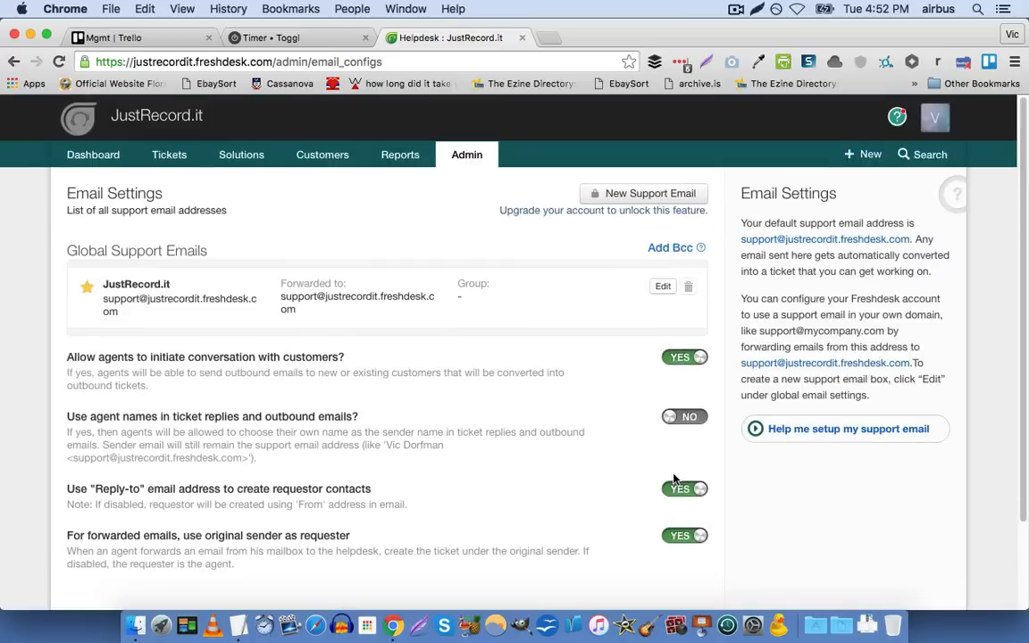
click(447, 158)
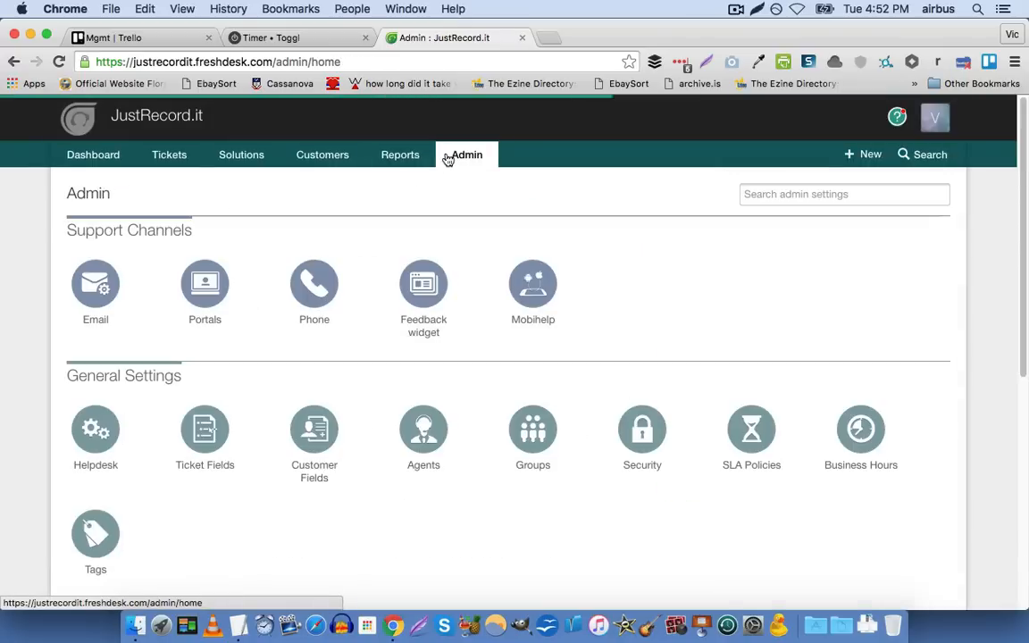
click(87, 286)
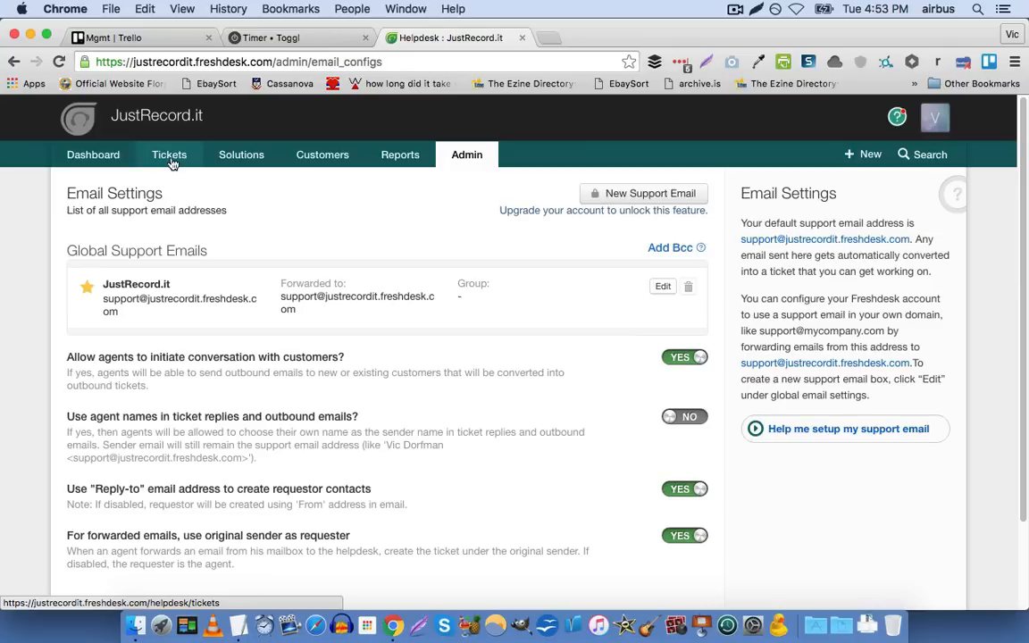
Open the Portals settings in the Admin area and look through the portal name, URL, categories and rebranding options
click(459, 156)
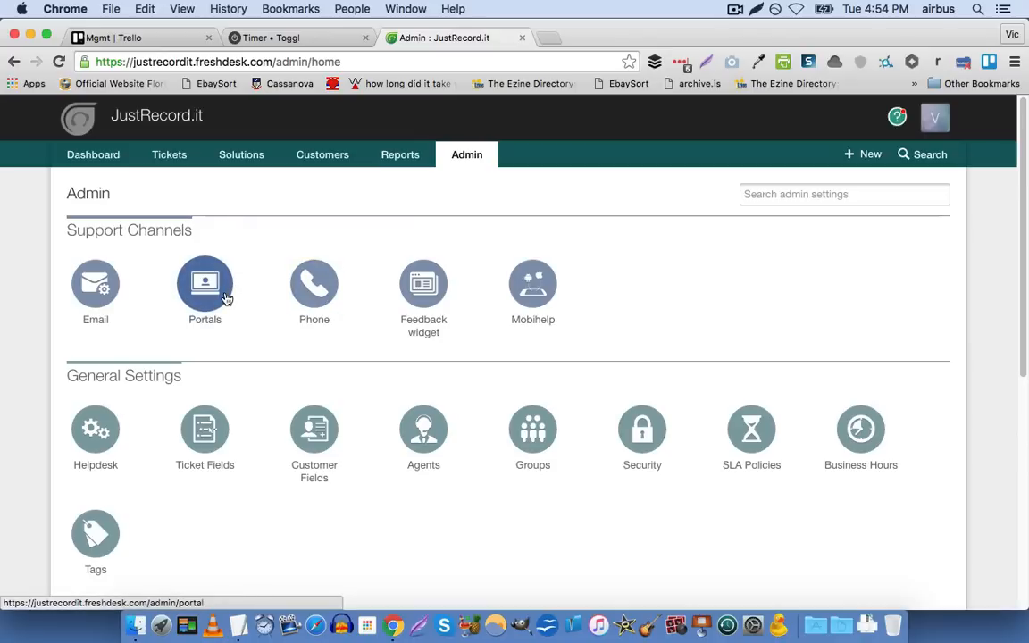
click(224, 297)
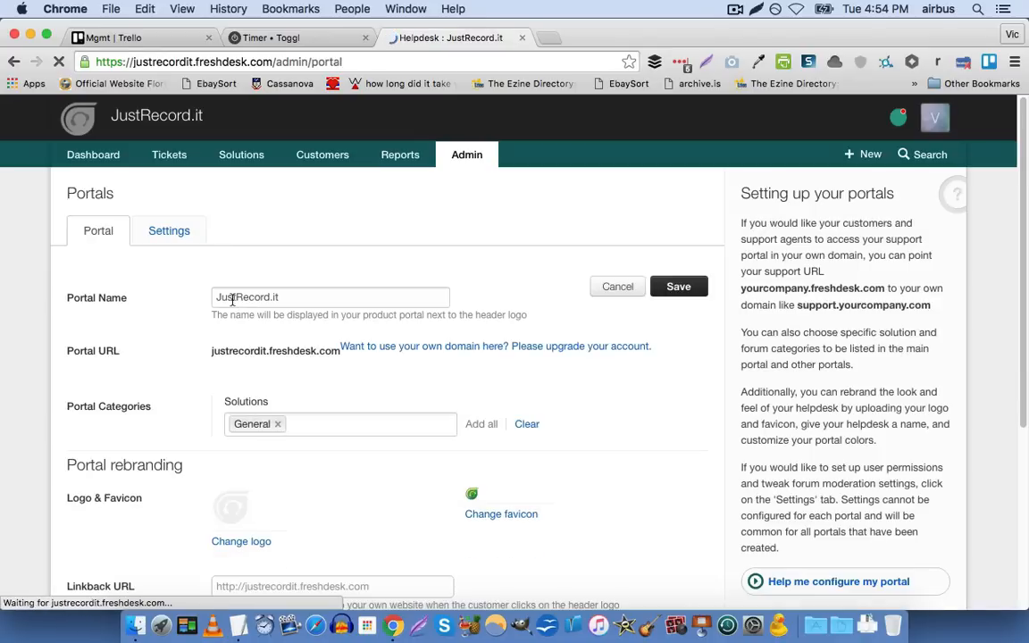
scroll(74, 286, down, 5)
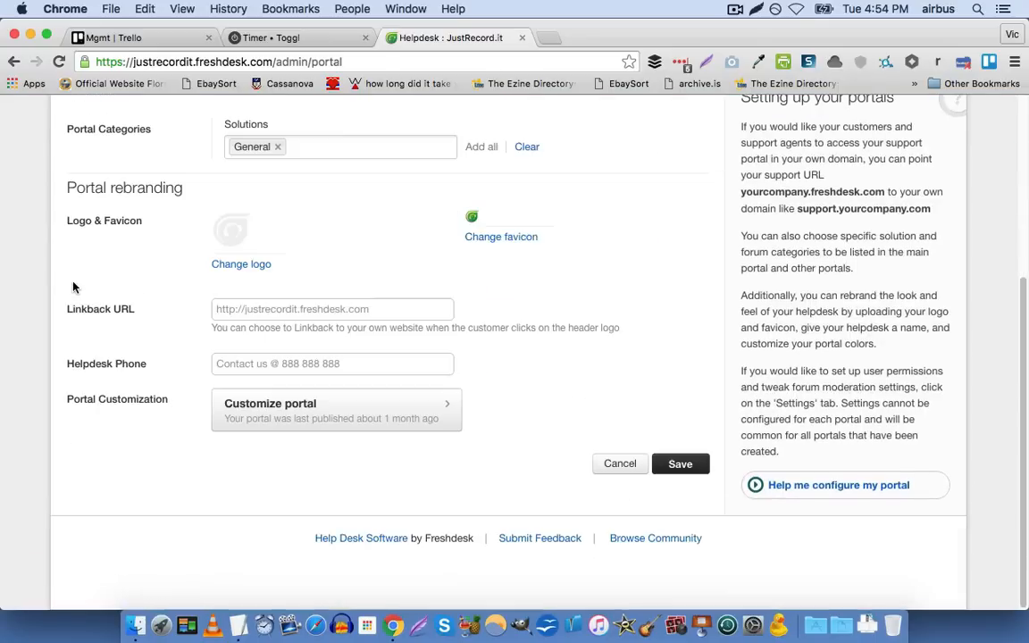
scroll(74, 287, up, 3)
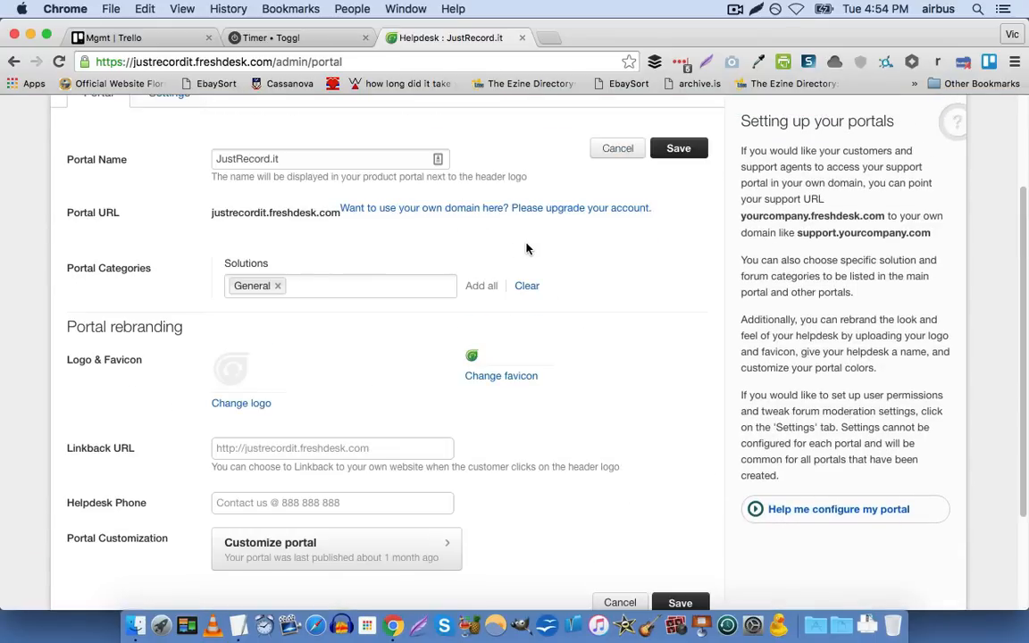
scroll(57, 305, up, 3)
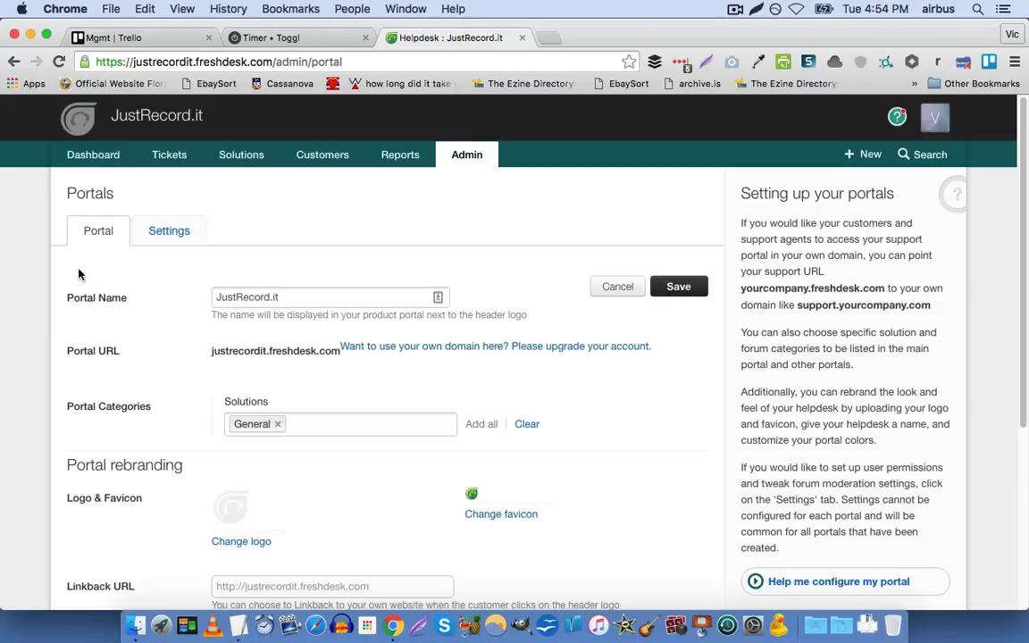
Open the MemberMouse support site, support.membermouse.com, in a new browser tab
key(super+t)
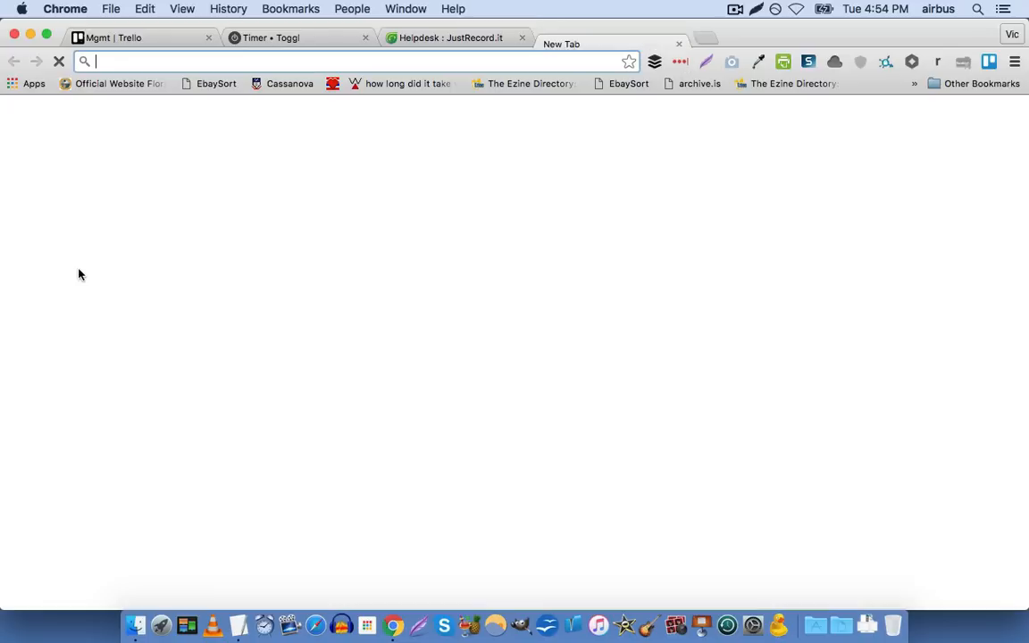
text(support.membermouse.com)
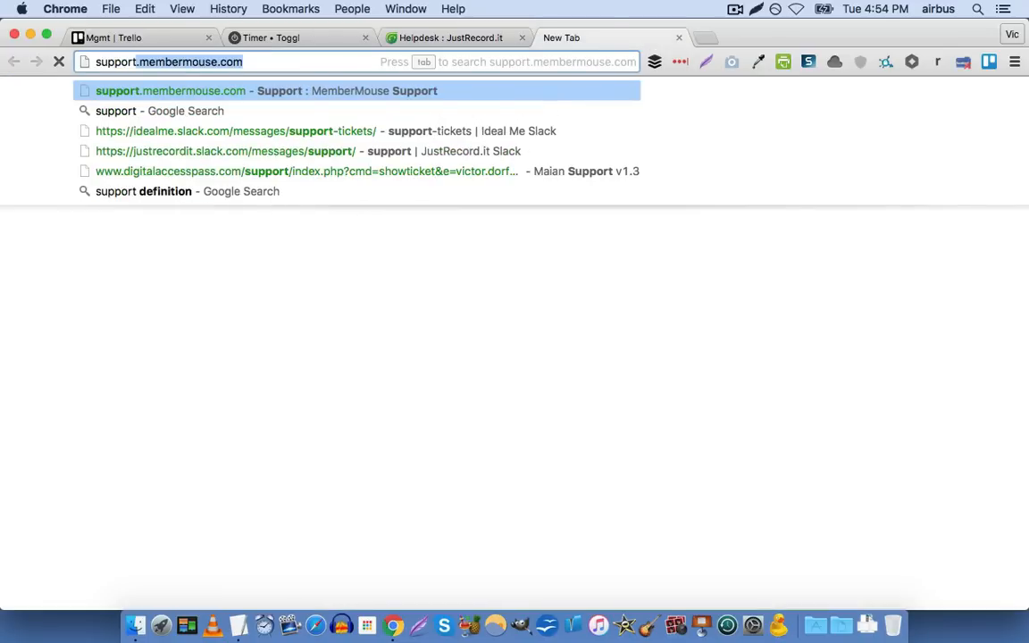
key(Return)
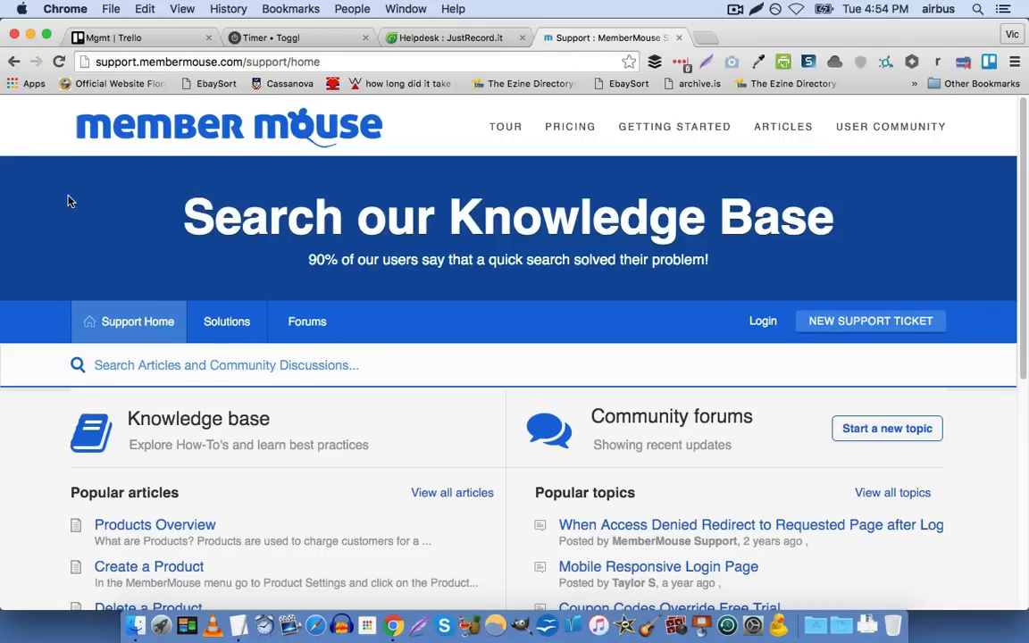
Look through the MemberMouse portal's popular knowledge base articles and forum topics, and open its new support ticket page
scroll(69, 200, down, 1)
scroll(70, 201, down, 5)
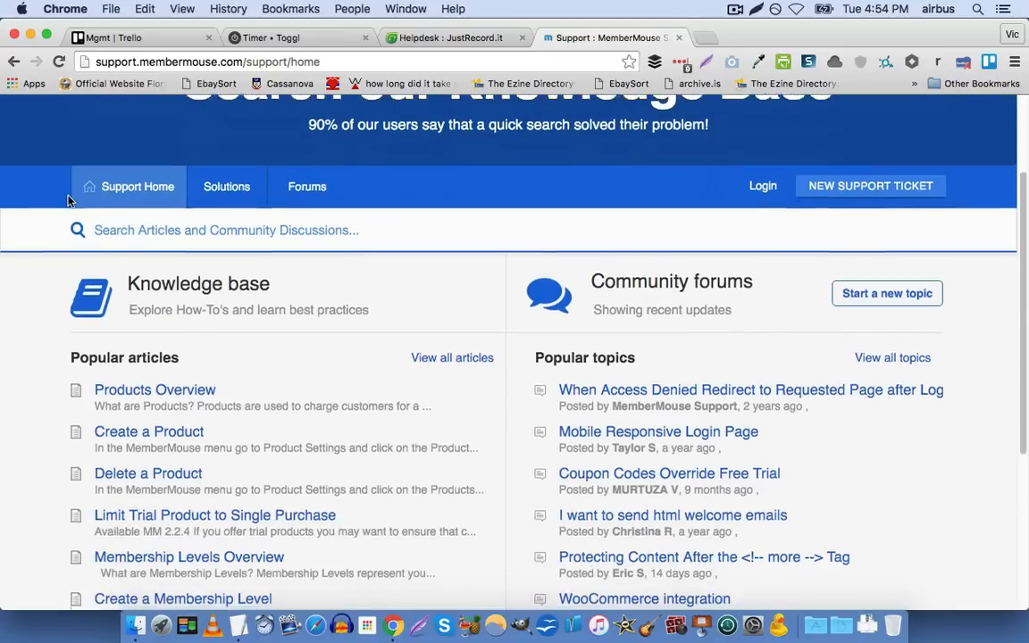
scroll(72, 205, down, 5)
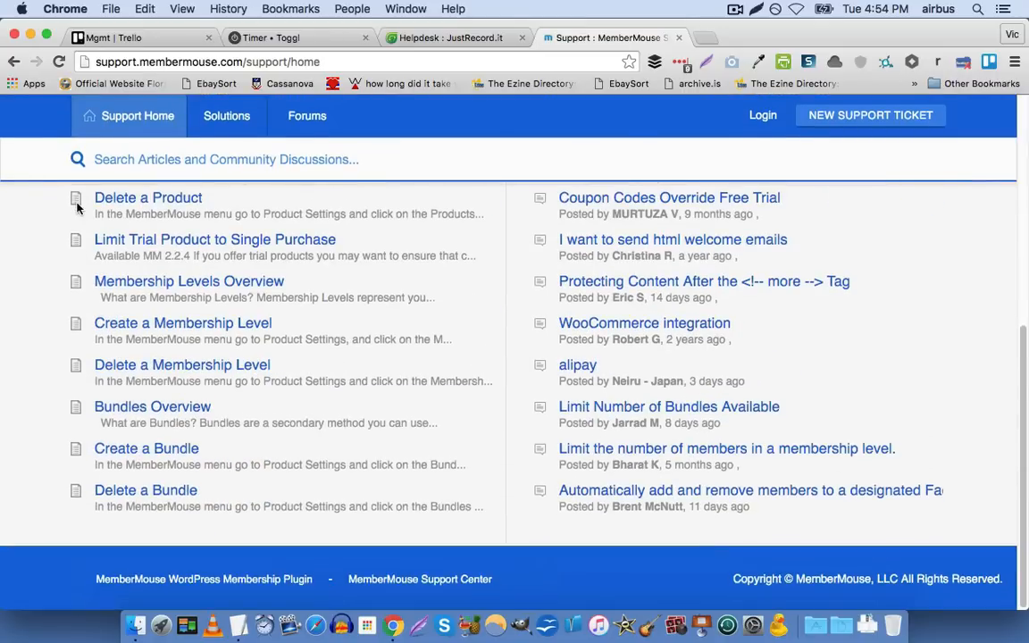
scroll(4, 336, up, 10)
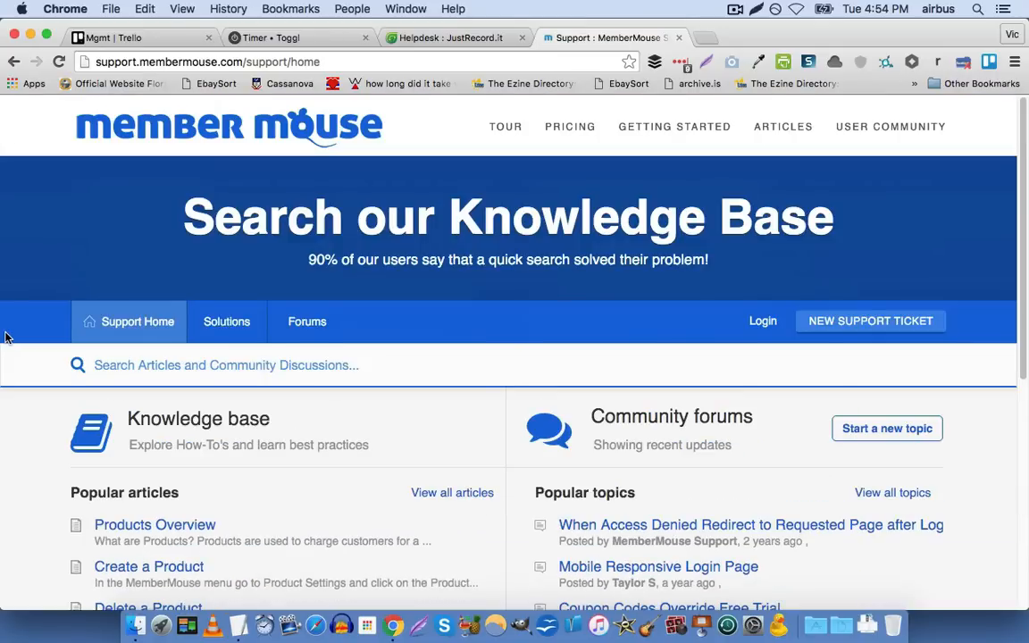
scroll(55, 360, down, 5)
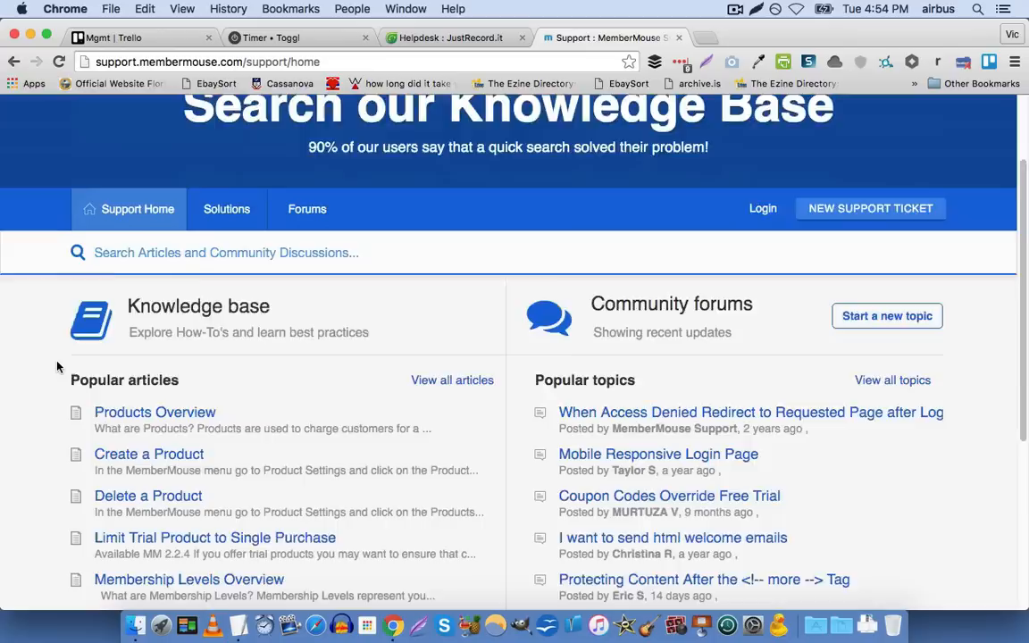
scroll(67, 368, up, 3)
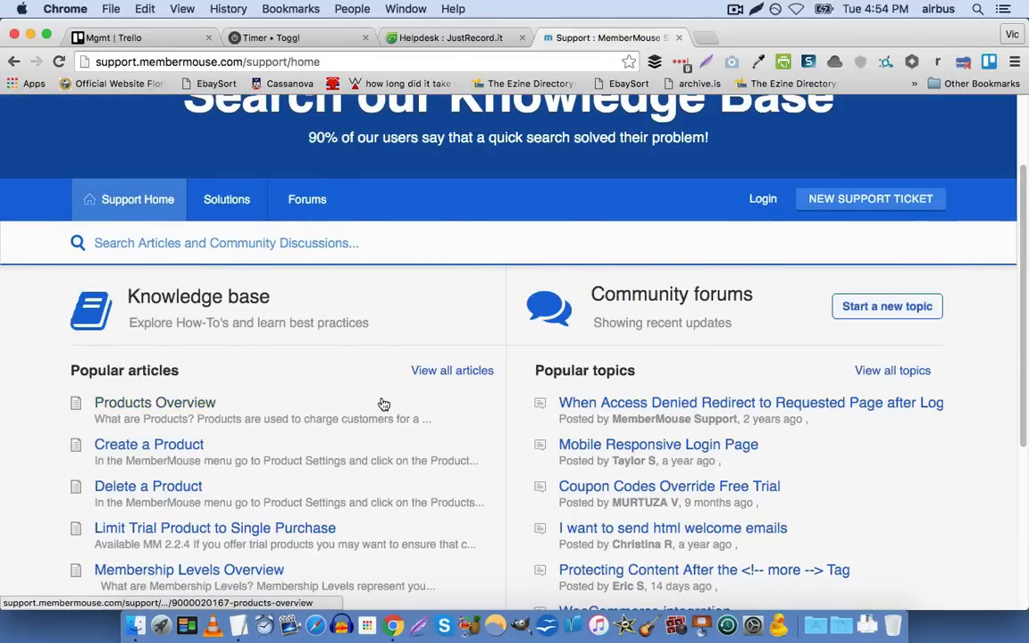
scroll(144, 487, down, 5)
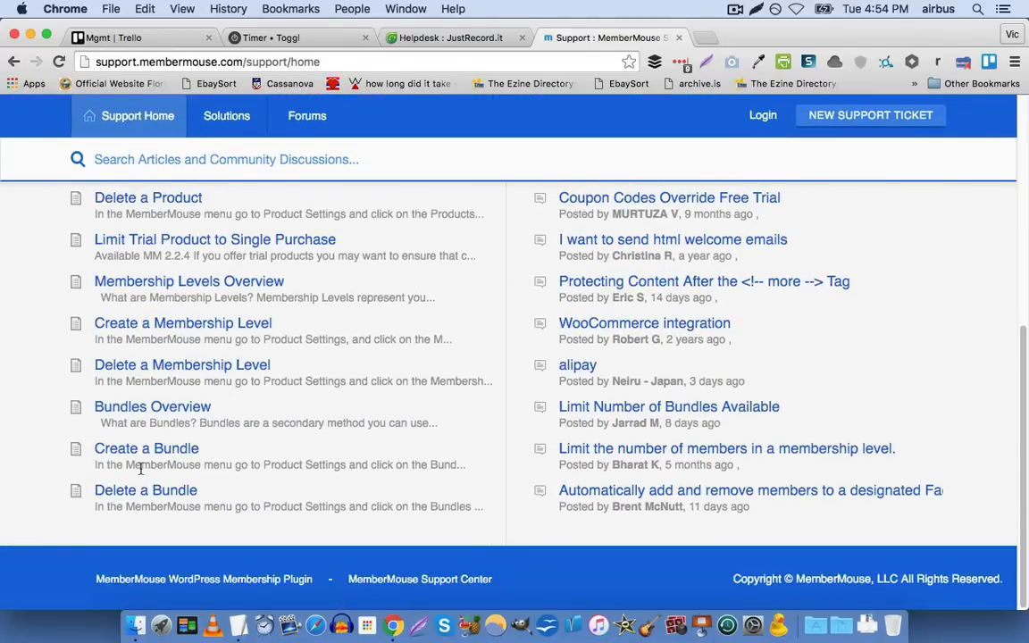
scroll(141, 468, up, 10)
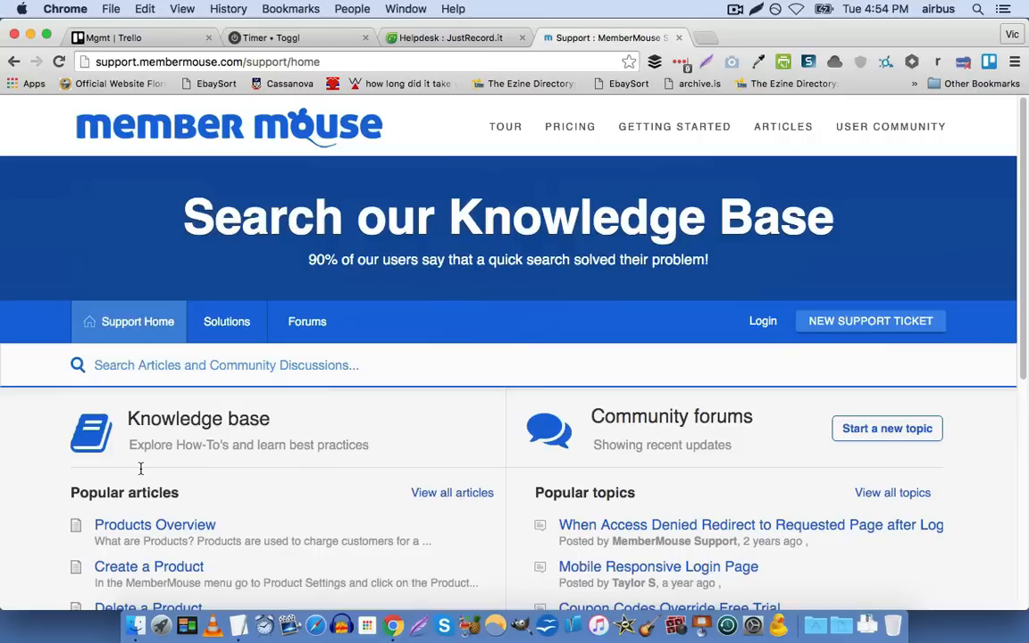
click(820, 332)
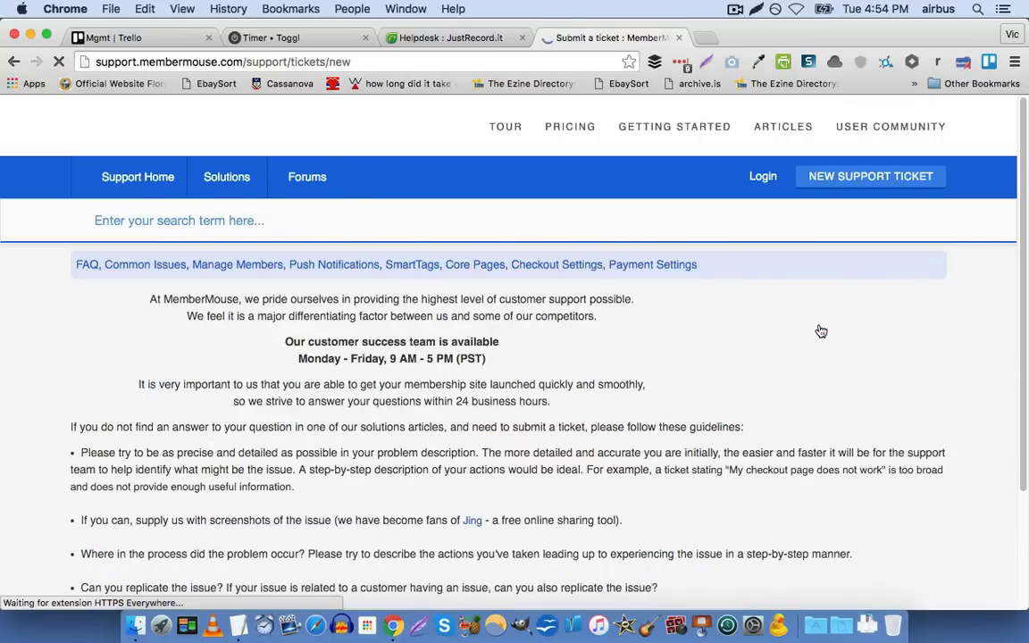
Look through the MemberMouse ticket submission guidelines and the Help & Support form with its requester, subject and topic fields
scroll(332, 383, down, 10)
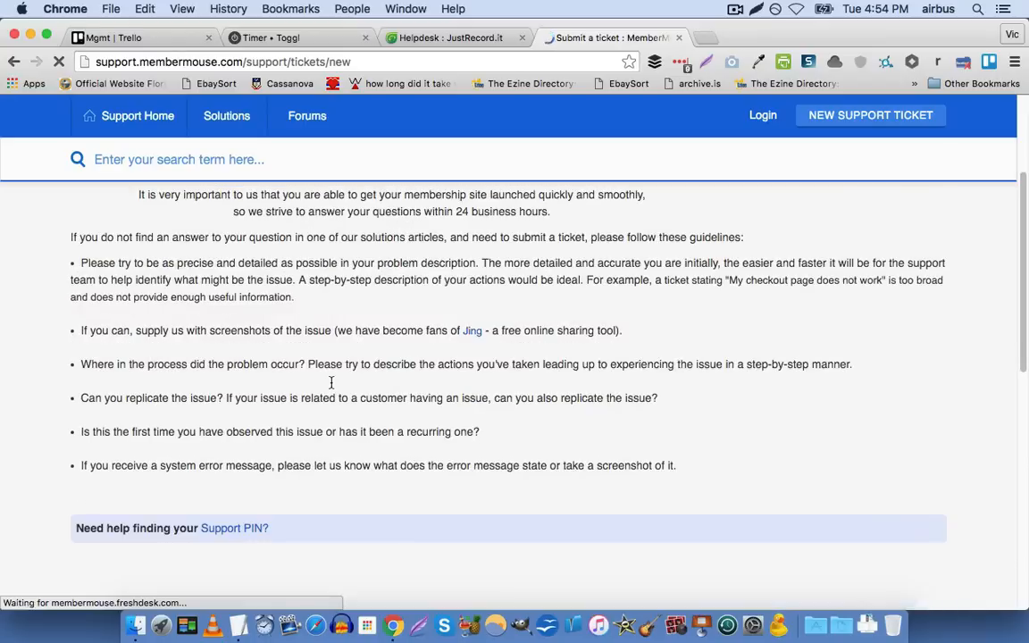
scroll(114, 388, down, 6)
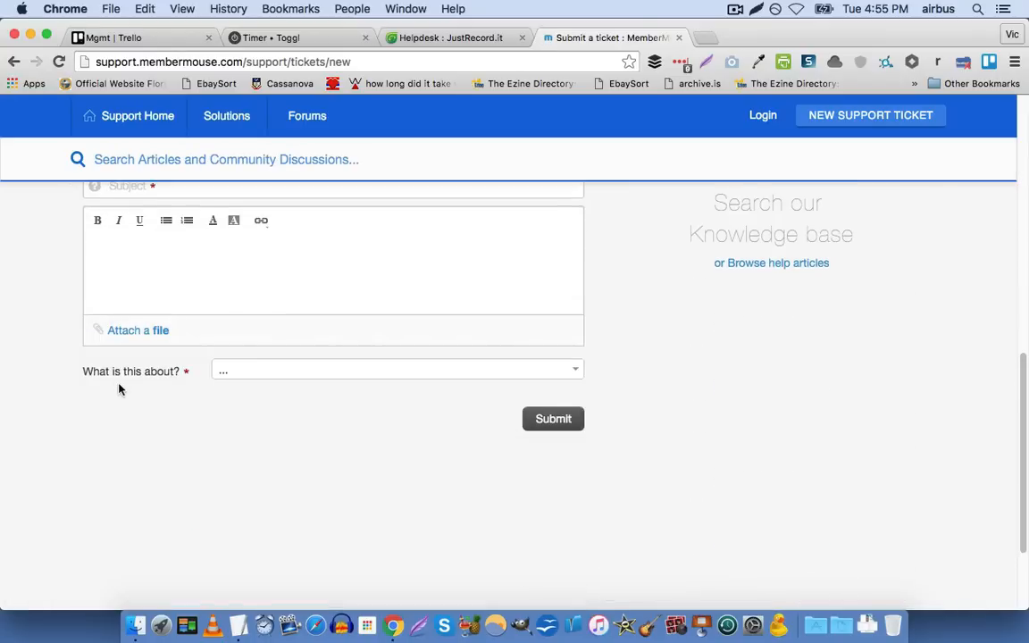
scroll(130, 396, up, 3)
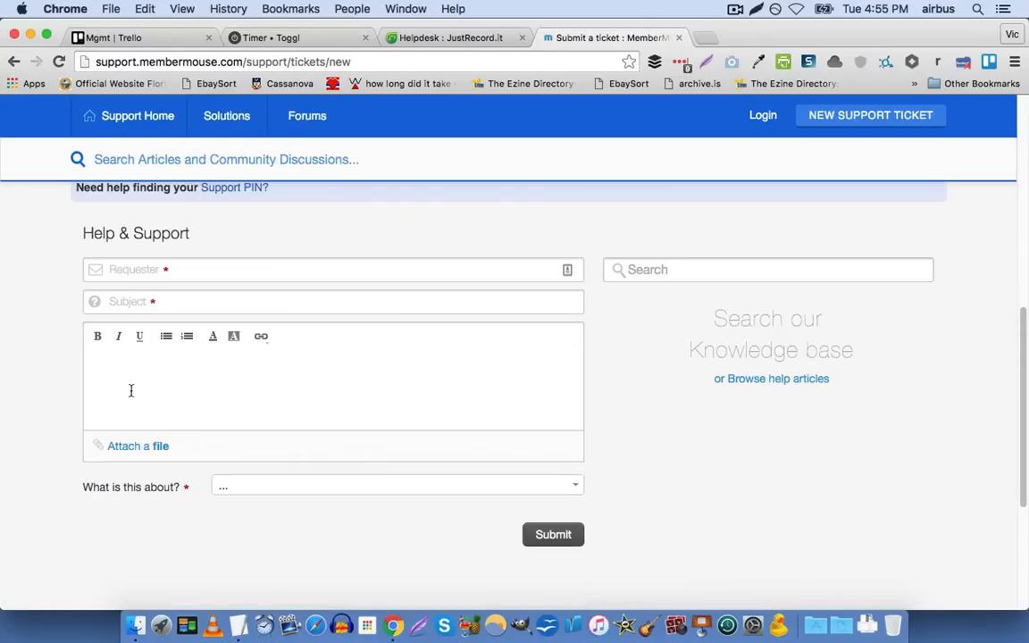
Return to the JustRecord.it helpdesk tab and review the Helpdesk settings in the Admin area
click(455, 40)
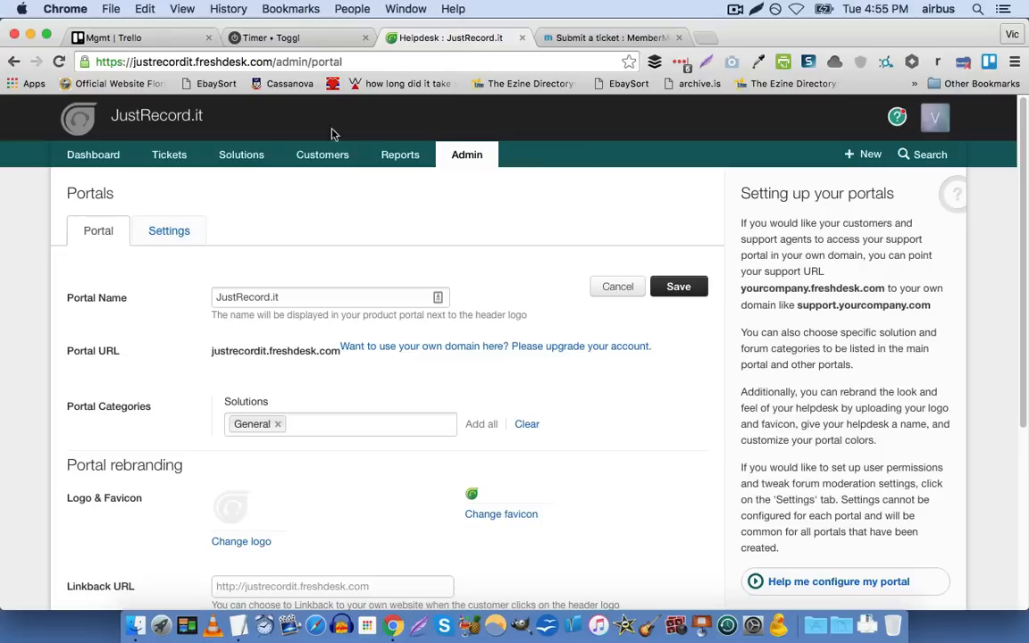
click(466, 156)
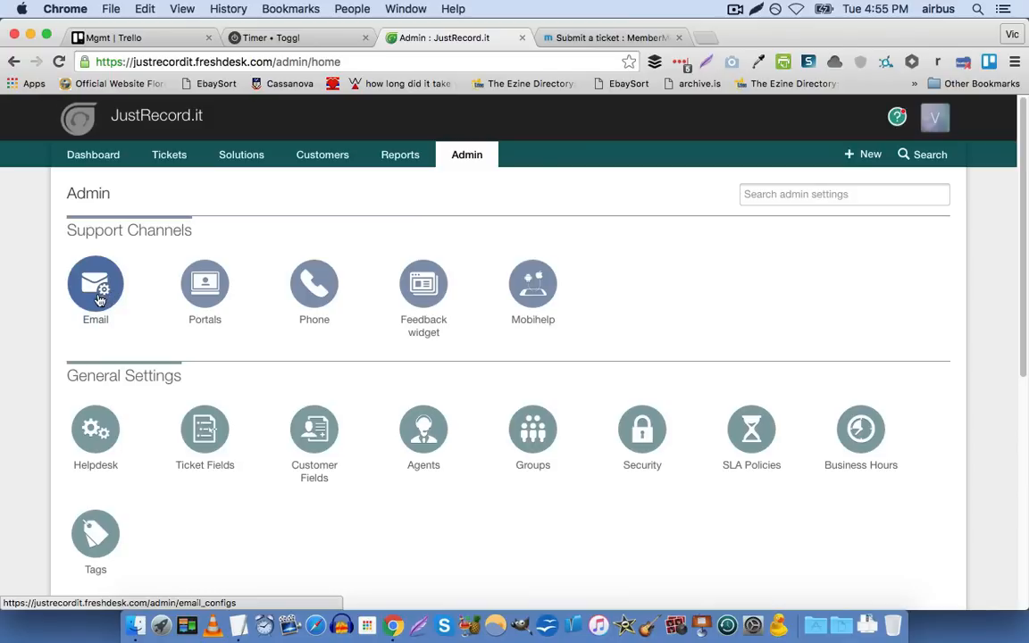
scroll(87, 310, down, 2)
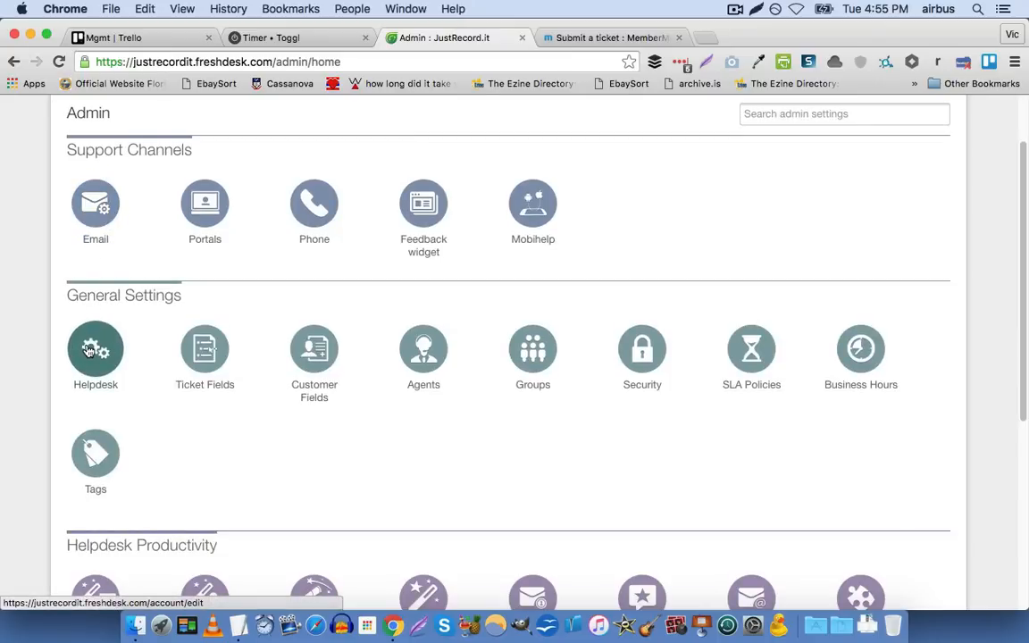
click(89, 350)
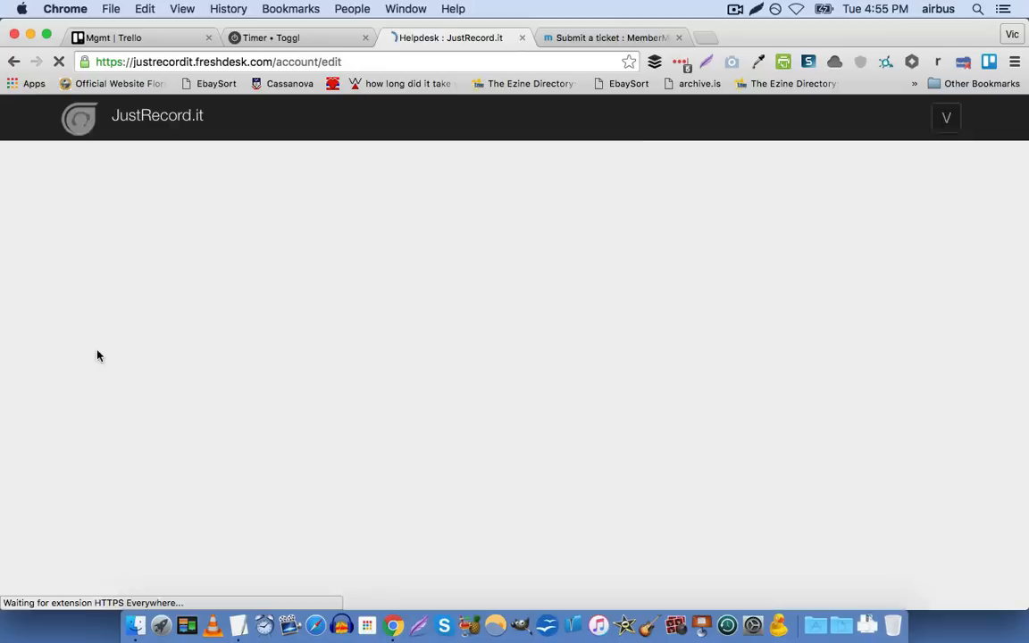
scroll(220, 370, down, 3)
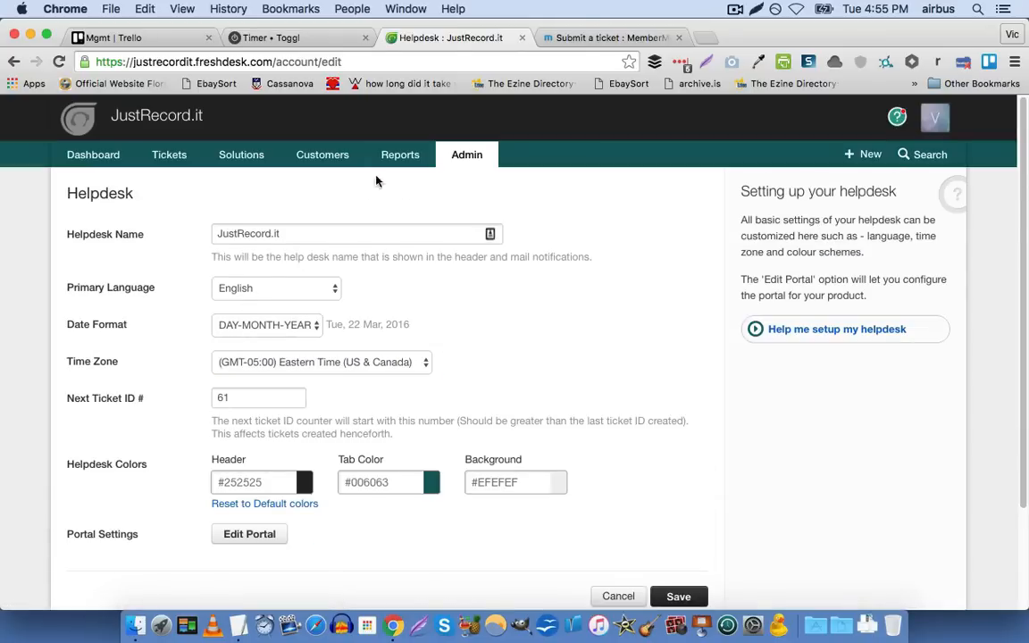
Open the Ticket Fields settings in the Admin area and look through the fields of the ticket form
click(477, 163)
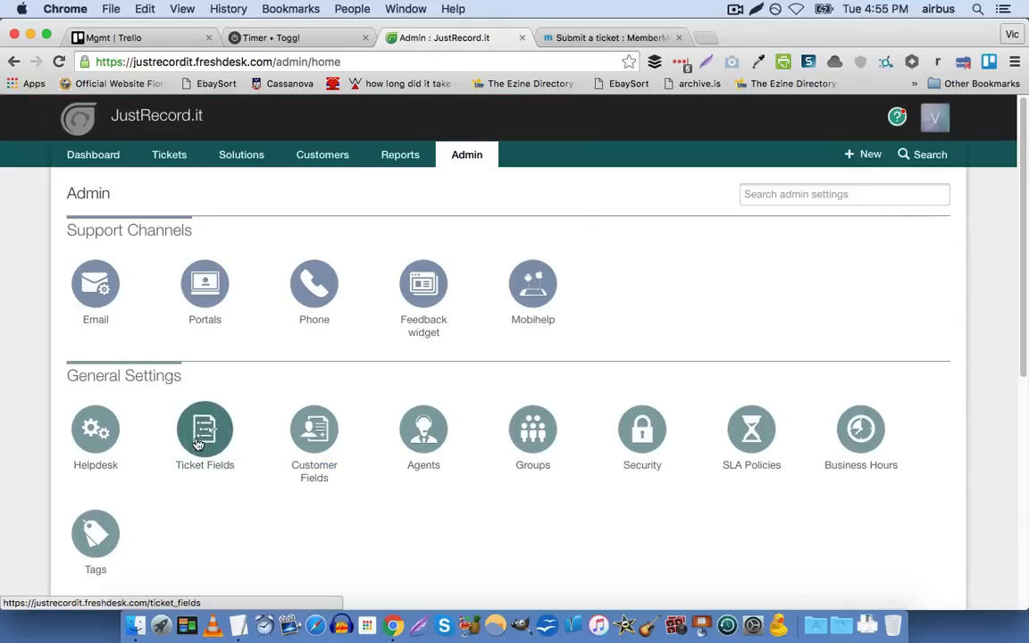
click(198, 438)
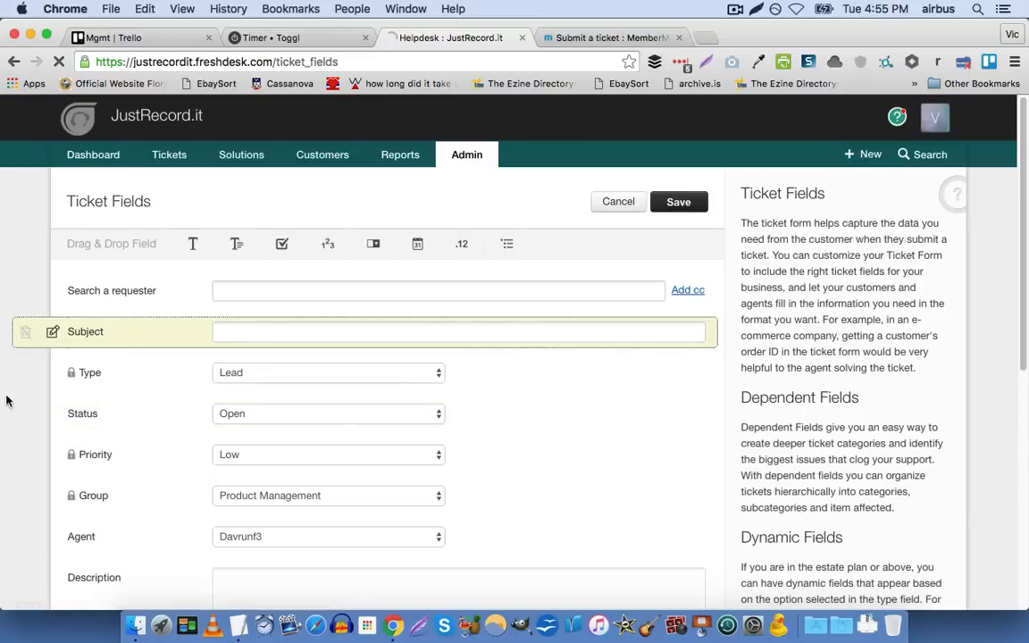
scroll(6, 411, down, 1)
scroll(5, 411, down, 5)
scroll(6, 411, up, 6)
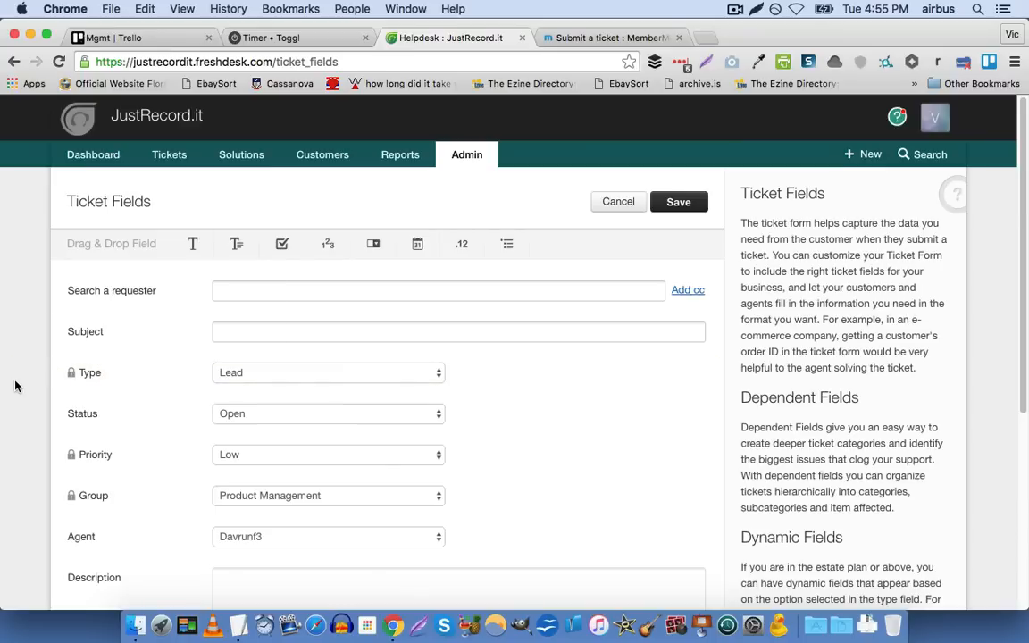
Open the Customer Fields settings in the Admin area and look through the contact form's fields
click(455, 168)
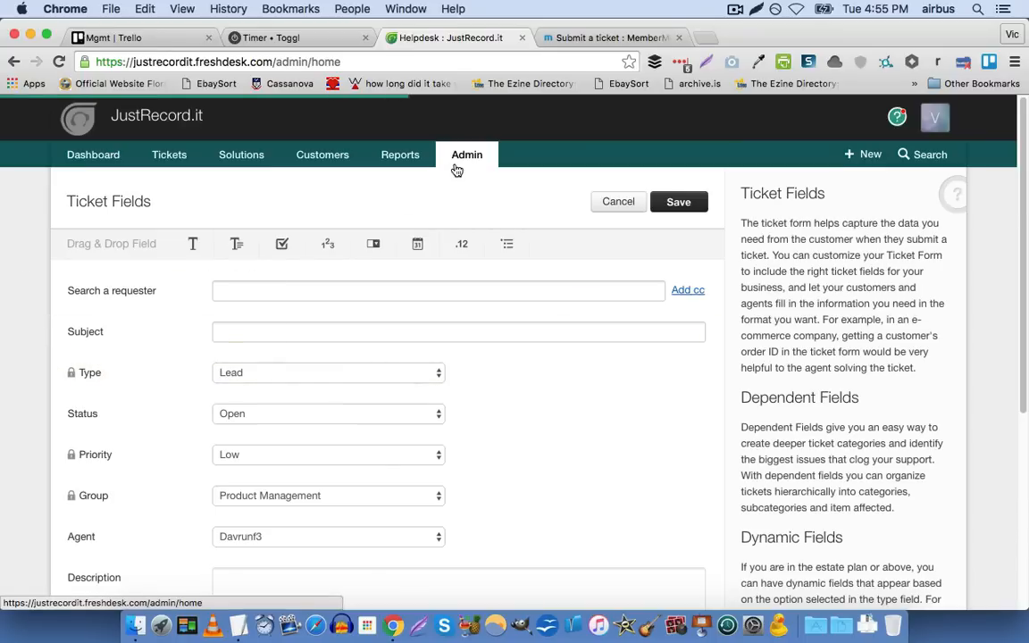
scroll(270, 444, down, 2)
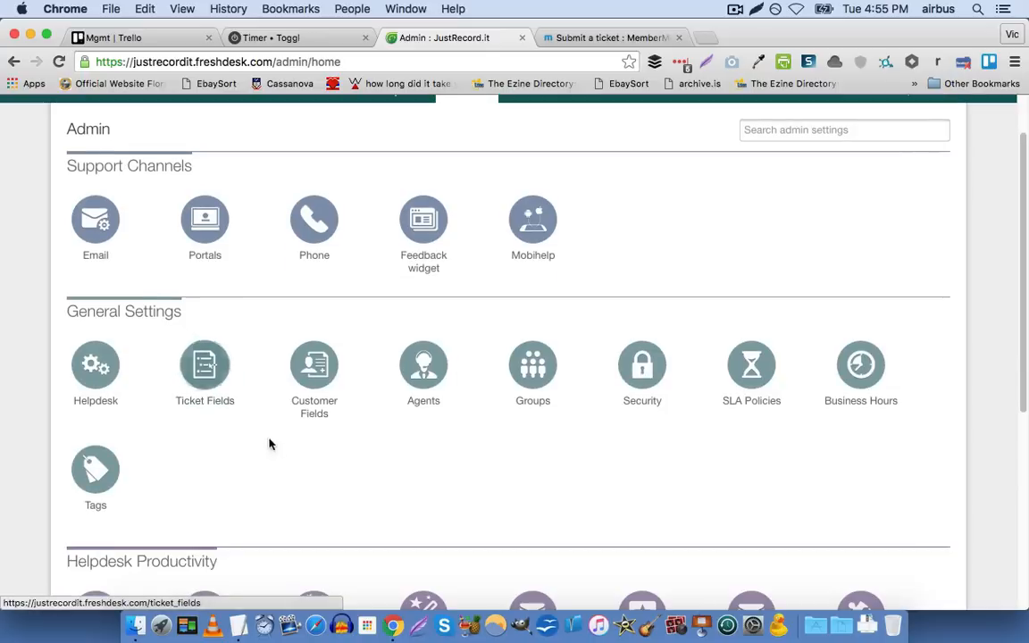
click(333, 406)
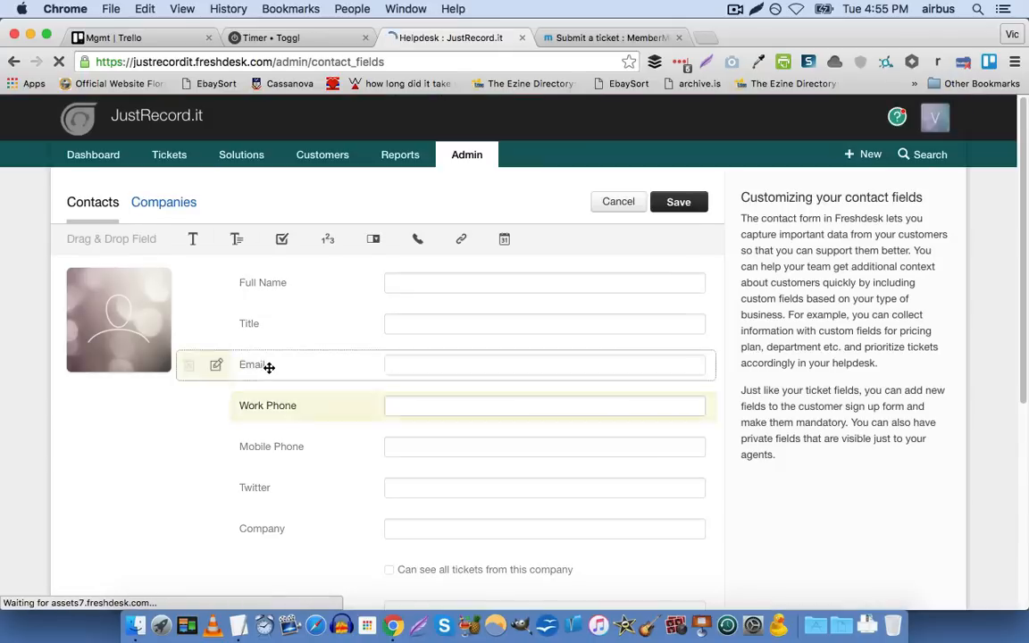
scroll(216, 406, down, 6)
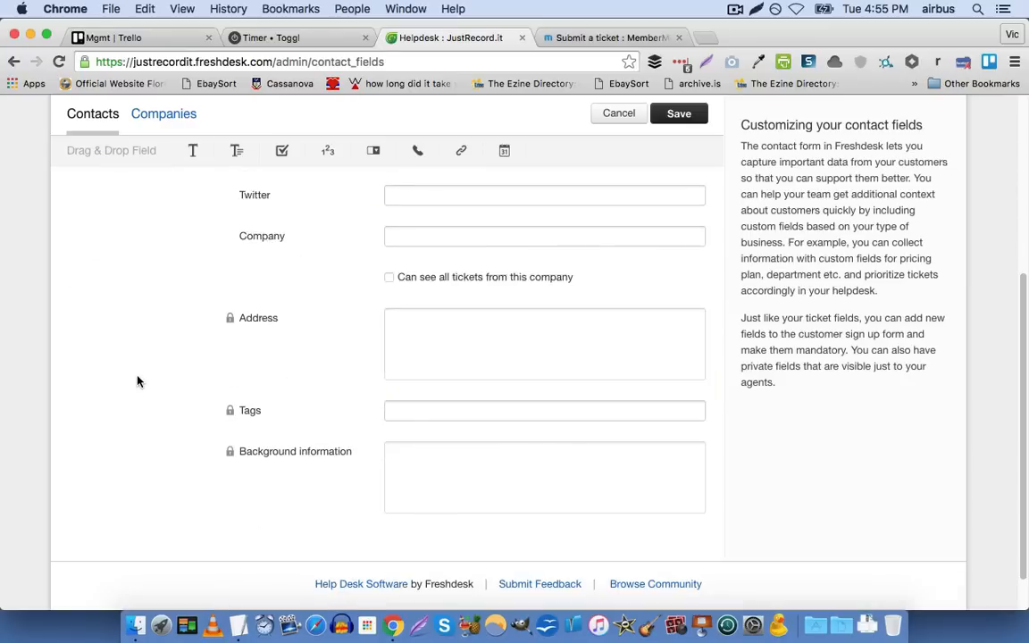
scroll(138, 381, up, 6)
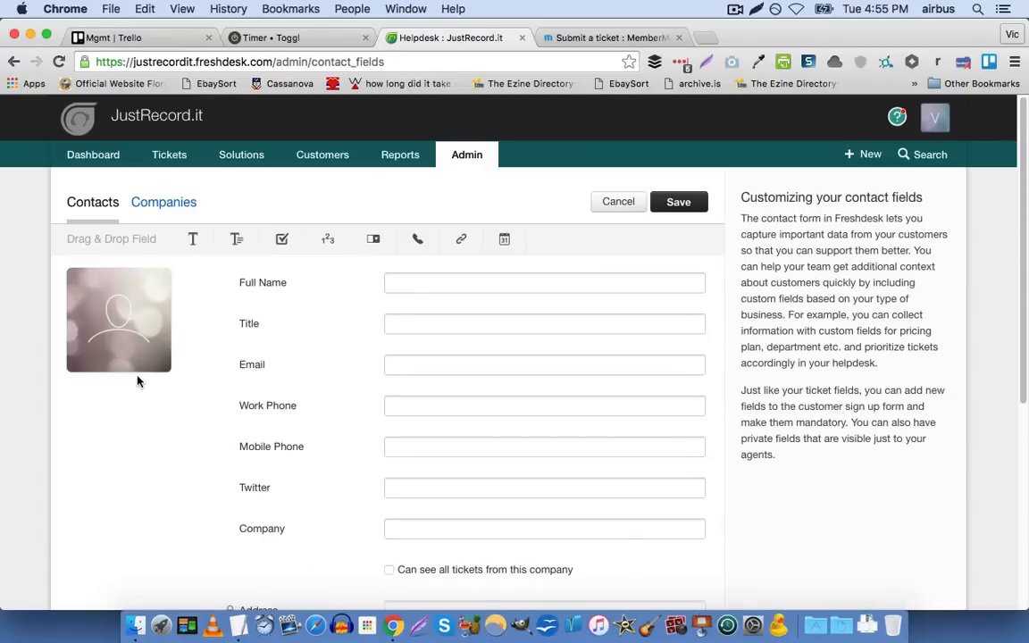
Open the ticket list in a new browser tab and review the Mailjet weekly recap ticket for 14 to 20 March 2016
right_click(166, 161)
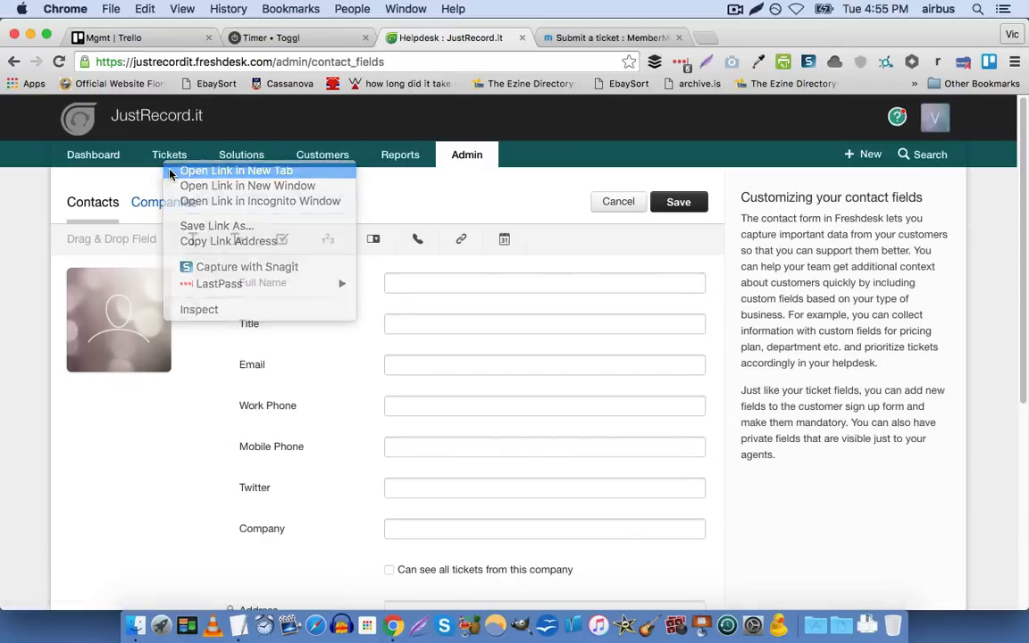
click(235, 171)
click(563, 41)
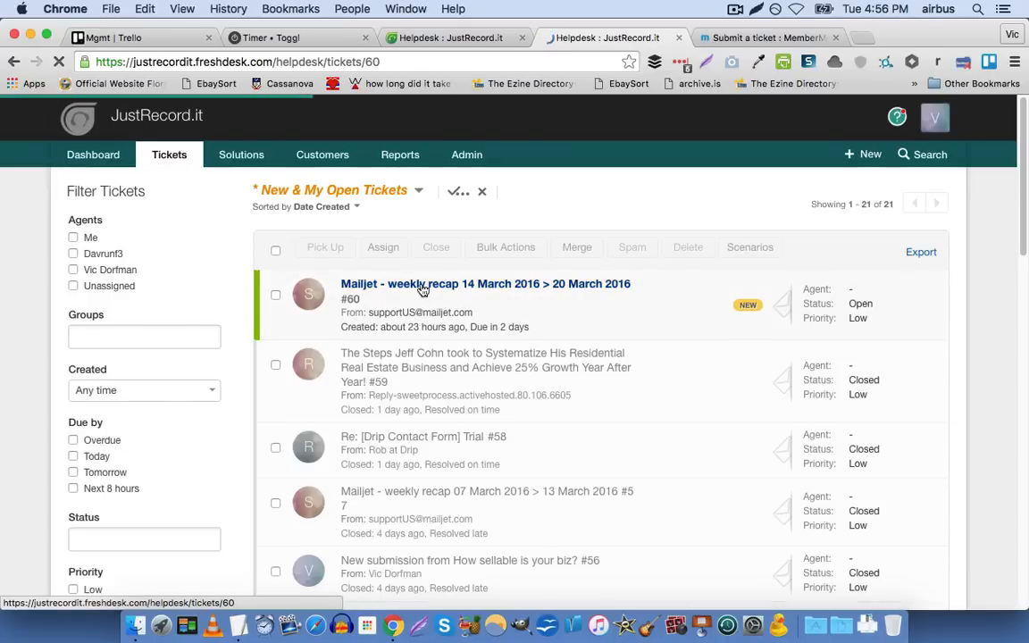
click(422, 285)
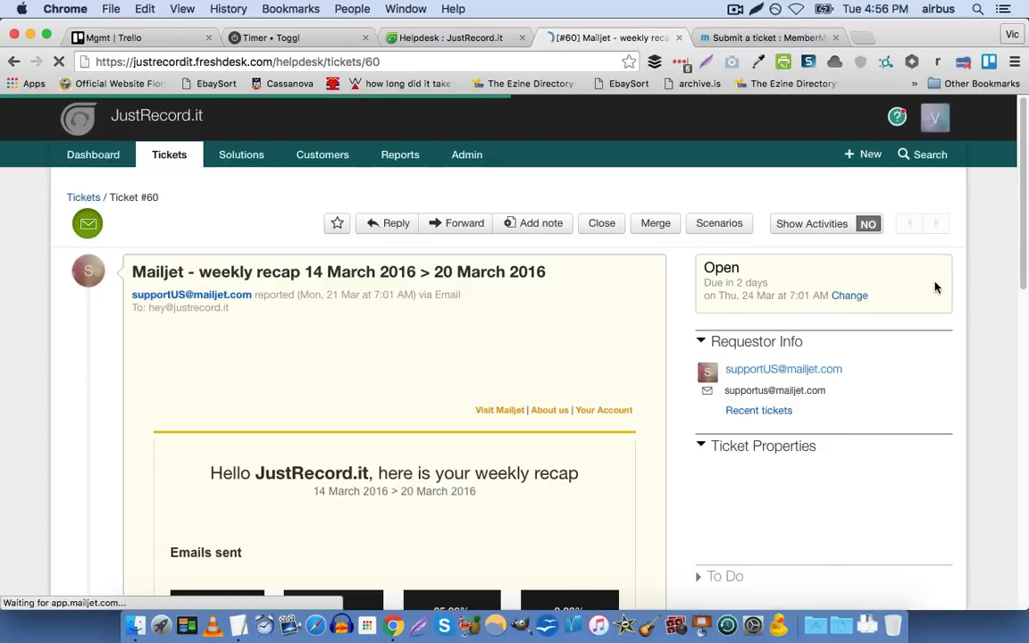
scroll(938, 286, down, 2)
scroll(937, 286, down, 1)
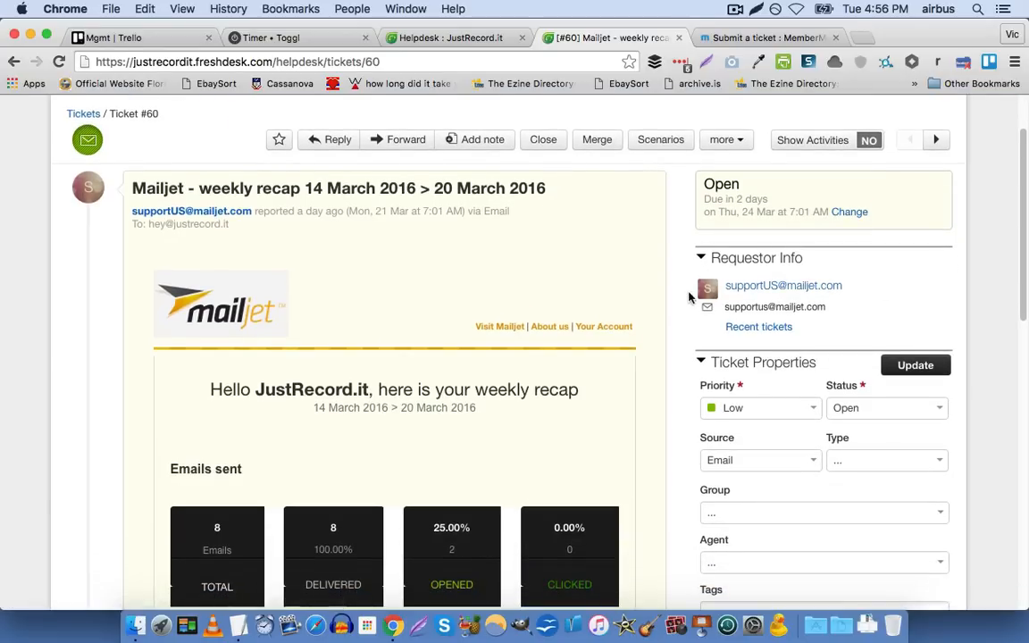
Open the ticket requester's contact profile and look through its background field and recent tickets
click(782, 286)
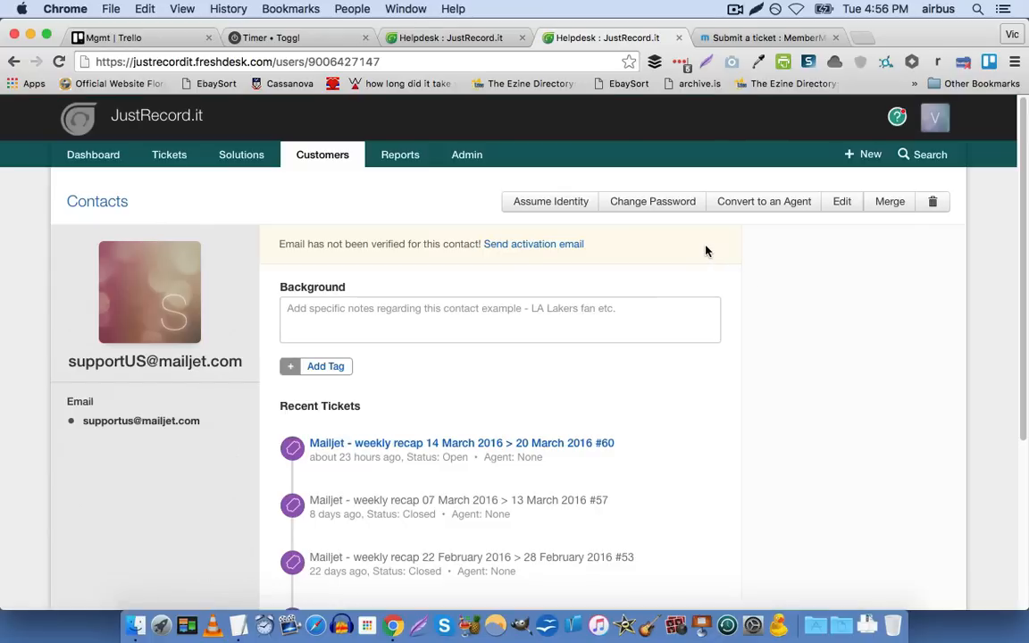
scroll(498, 281, down, 2)
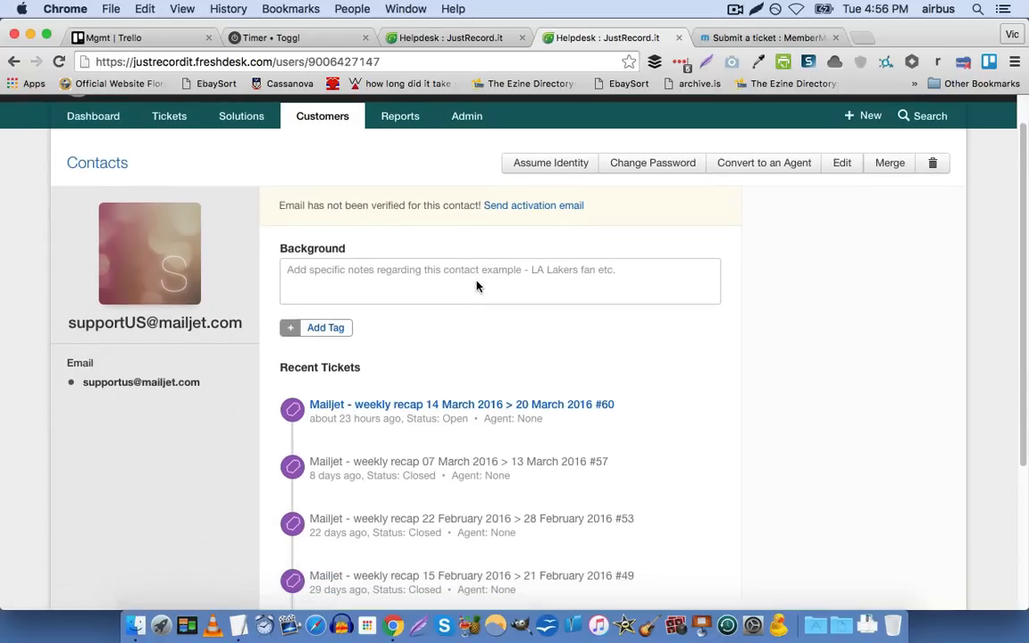
scroll(634, 271, down, 5)
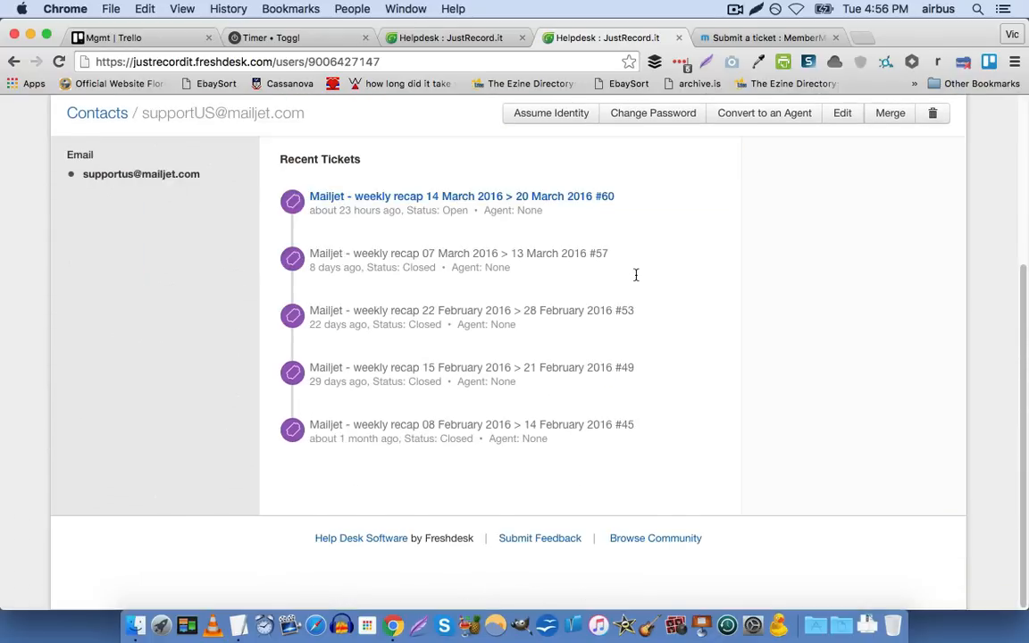
scroll(636, 273, up, 6)
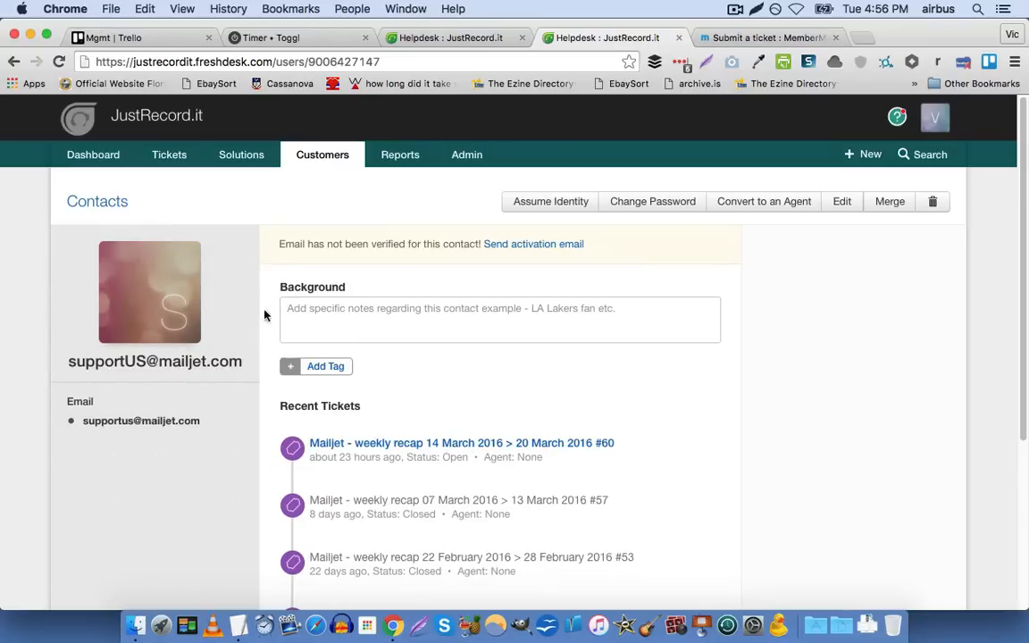
Edit the requester's contact details, entering "Sir Patrick Stewart" as the title and filling in a work phone number
click(841, 202)
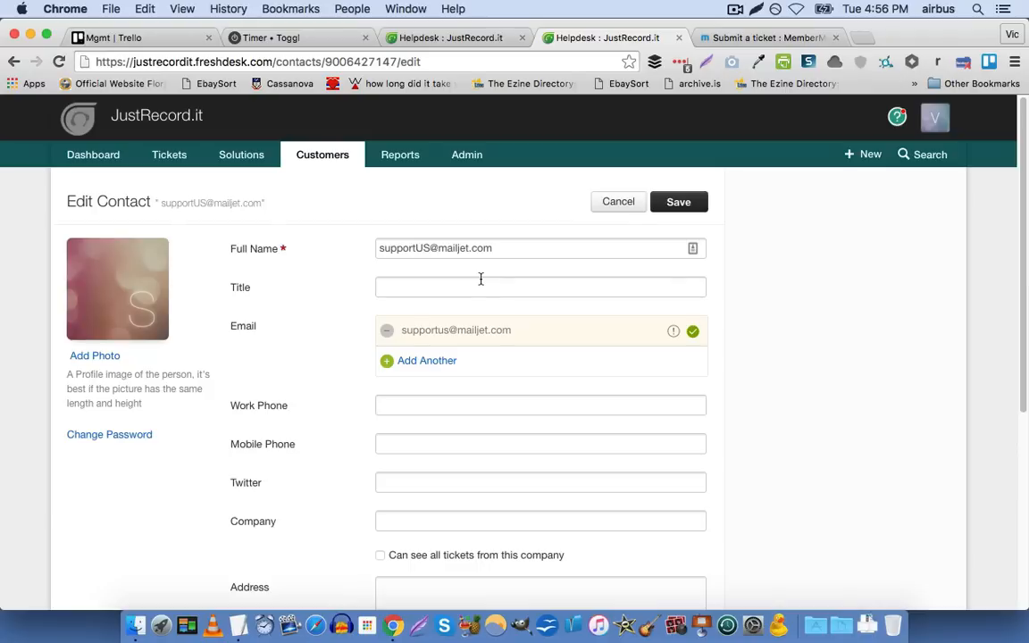
text(Sir )
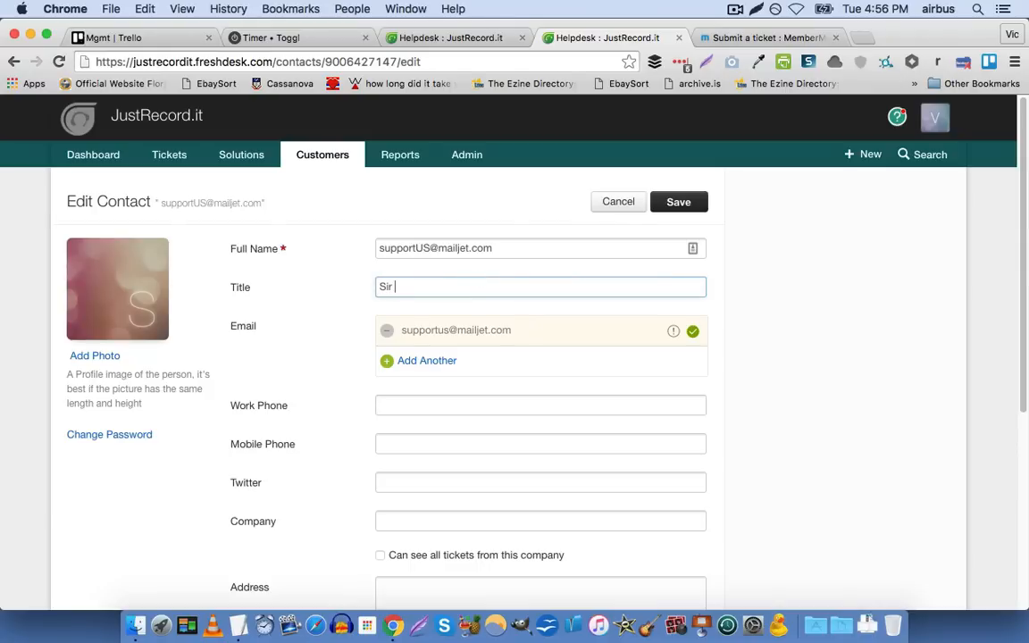
text(Patrick Stewart)
scroll(396, 363, down, 1)
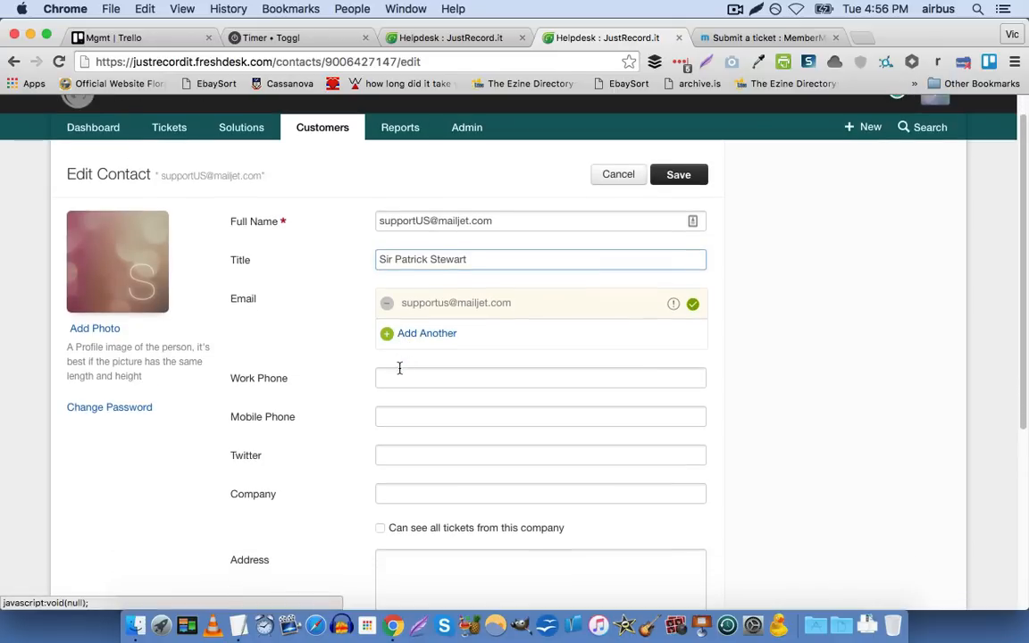
click(419, 376)
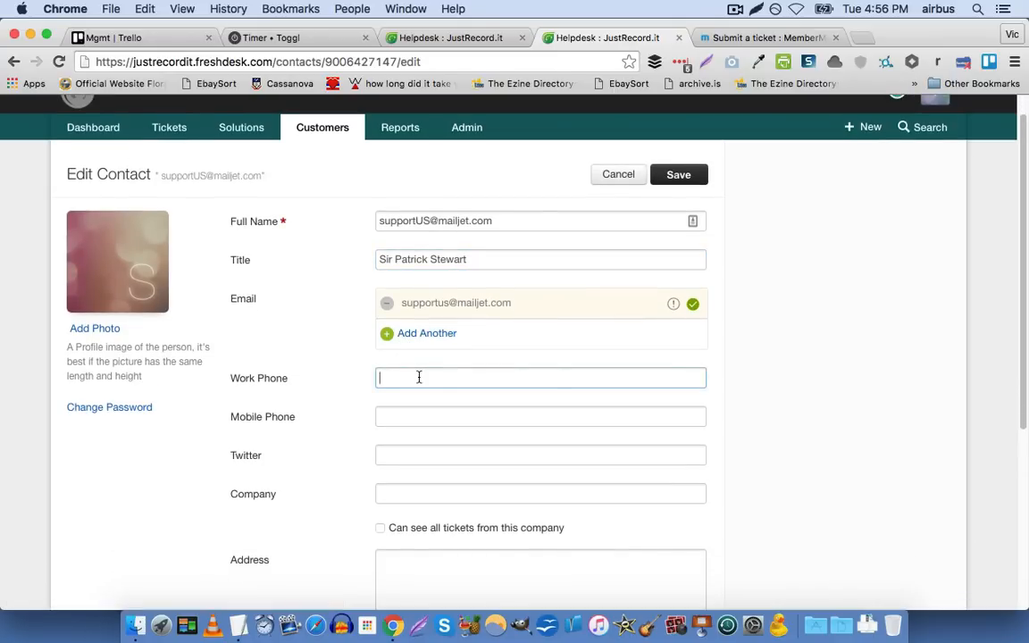
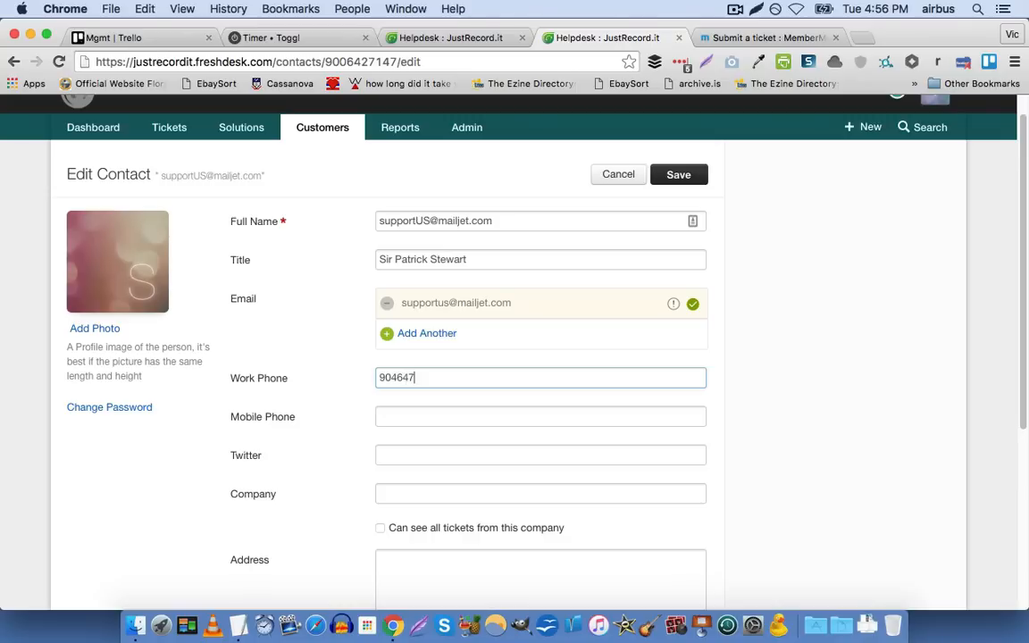
scroll(411, 374, down, 1)
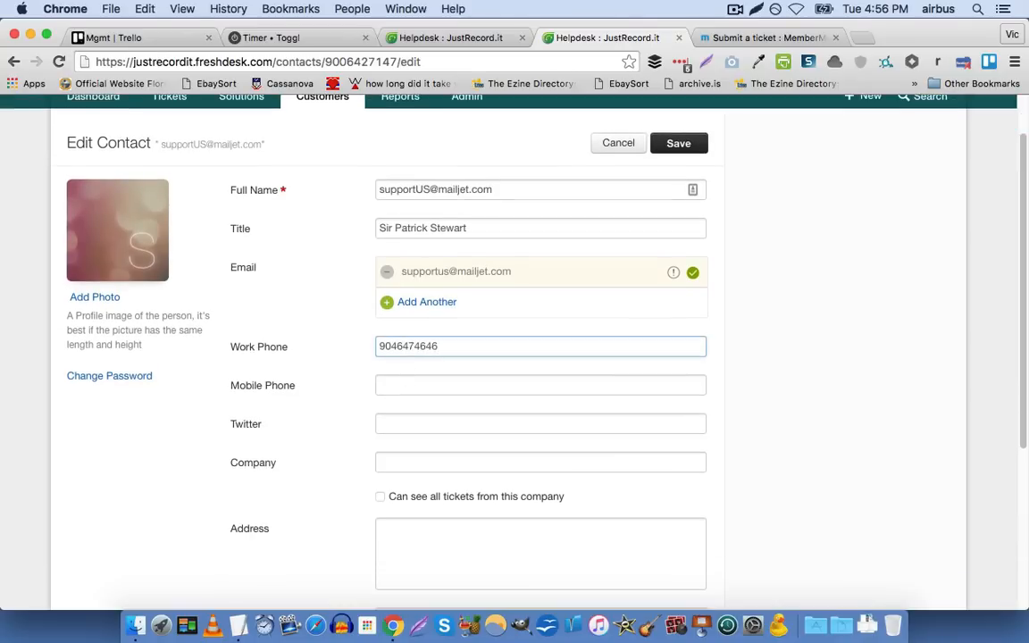
Look over the remaining contact fields down to tags and background information, then switch back to the Customer Fields settings tab
click(411, 374)
scroll(410, 374, down, 1)
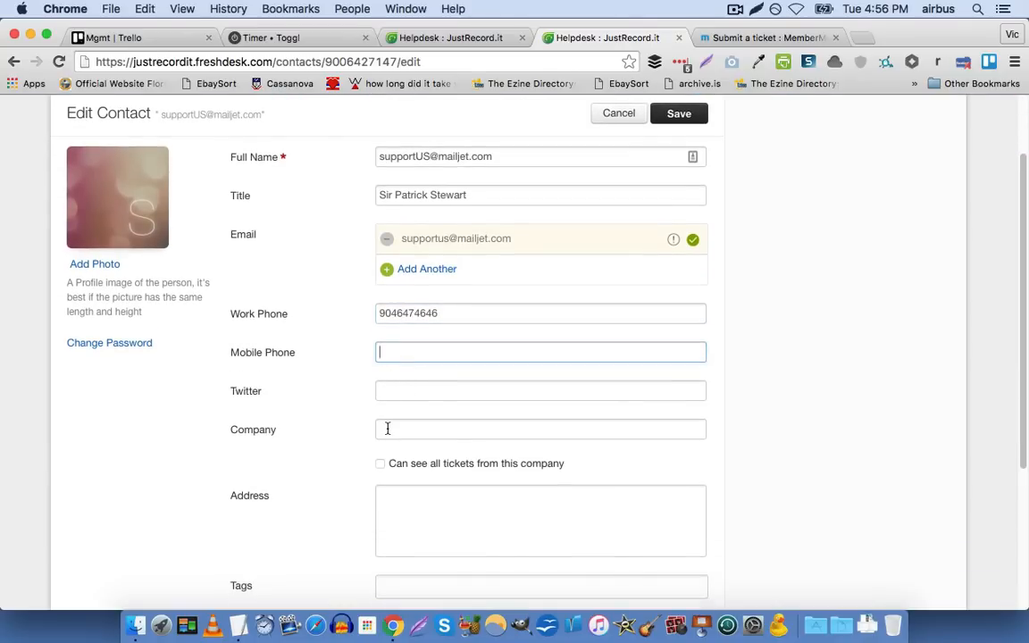
scroll(386, 427, down, 7)
scroll(349, 444, up, 3)
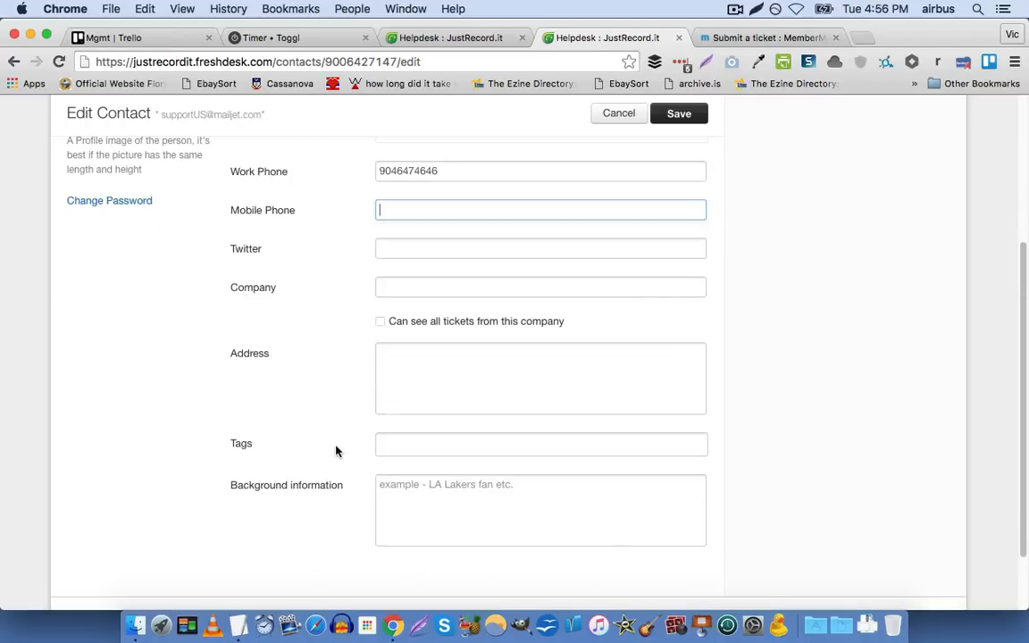
scroll(335, 451, up, 7)
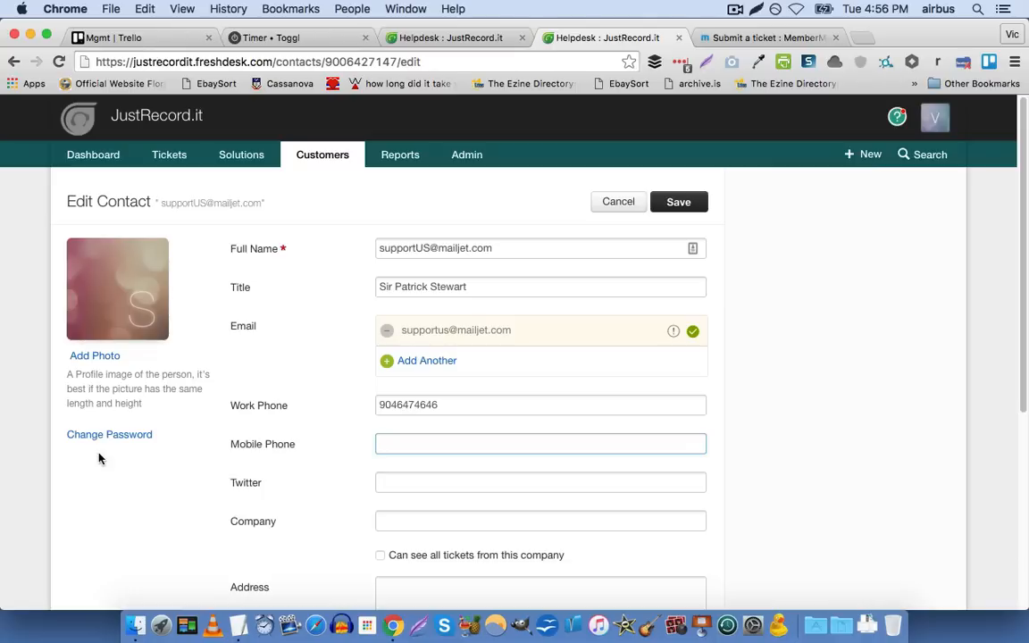
scroll(51, 450, down, 1)
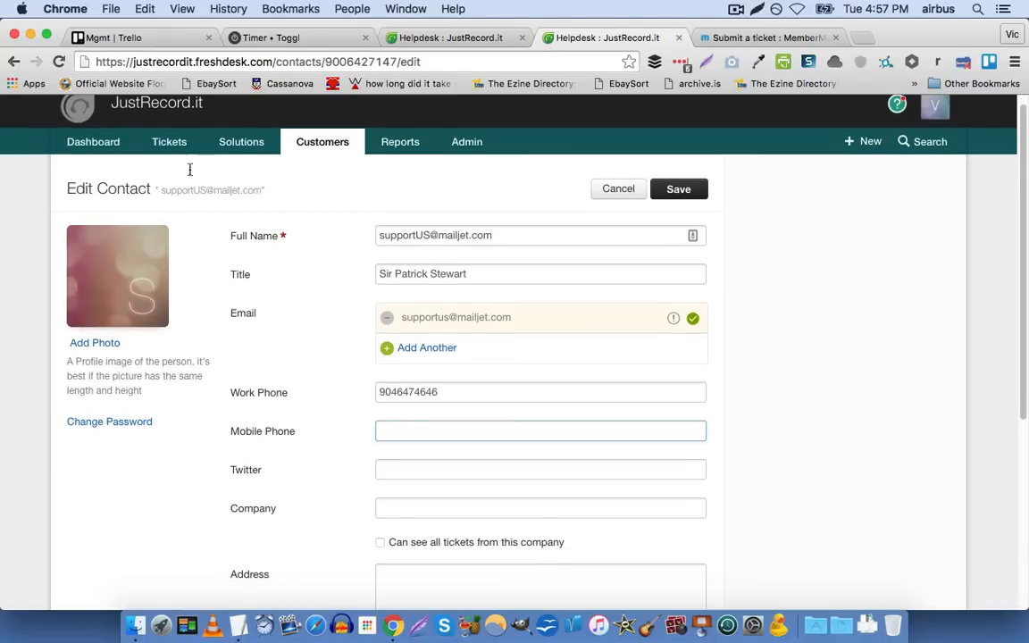
click(482, 38)
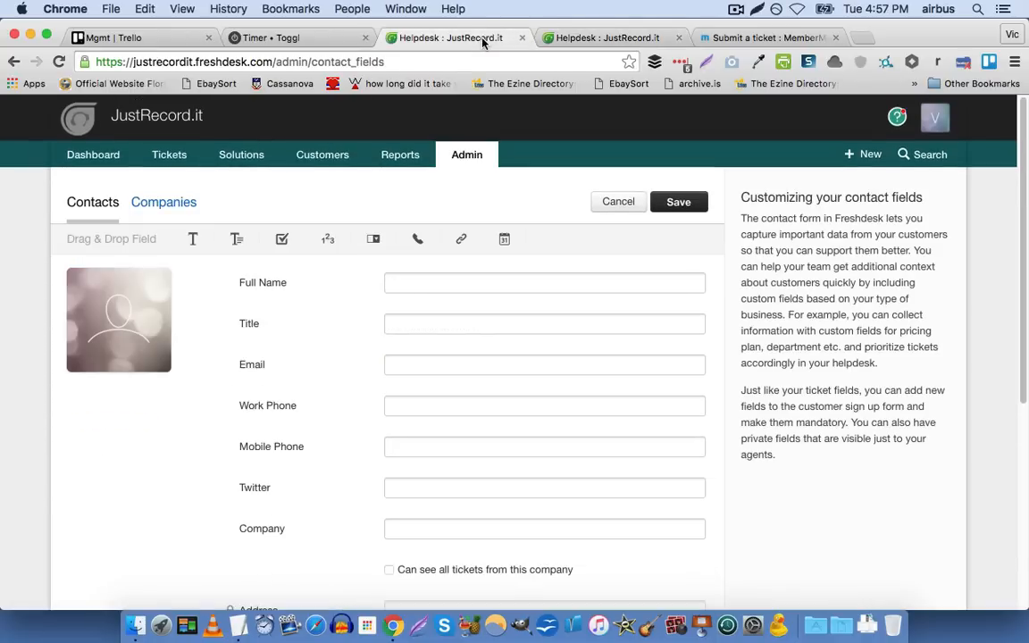
Look over the open contact edit form again, then return to the Customer Fields settings tab
click(580, 39)
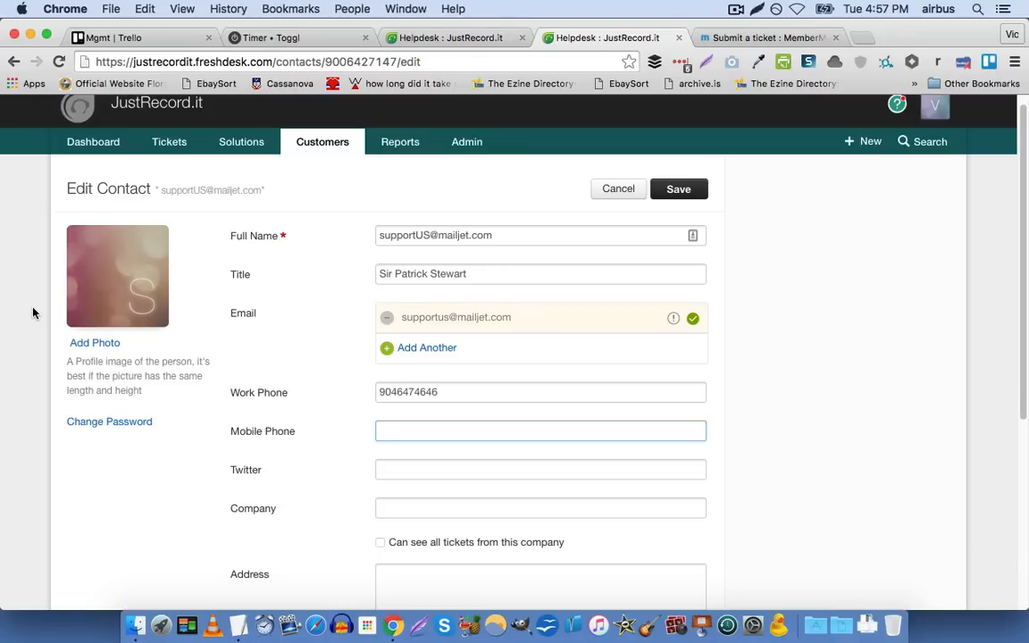
scroll(35, 318, down, 2)
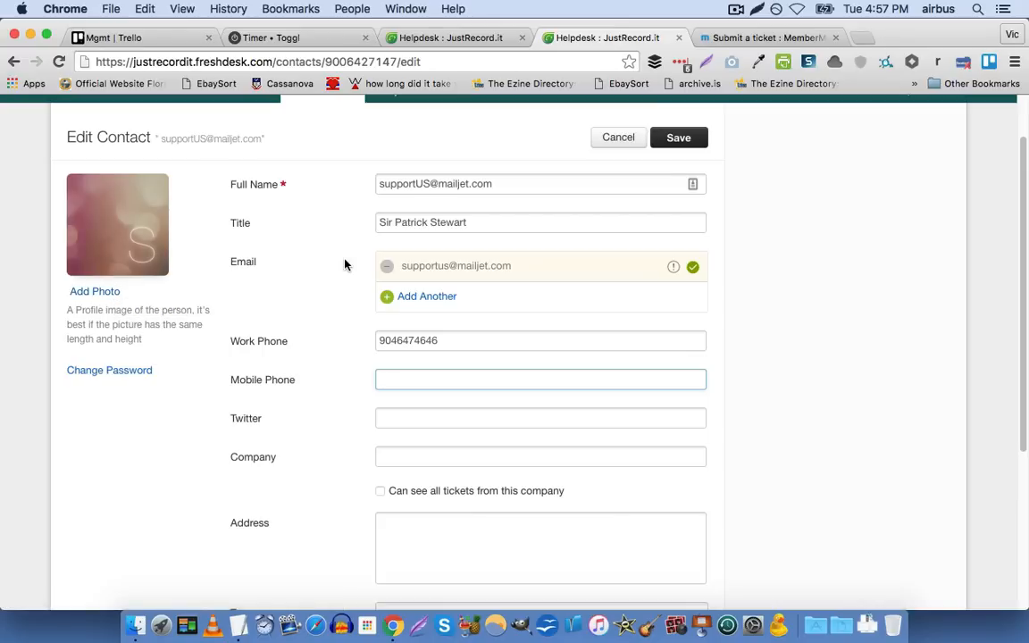
click(464, 39)
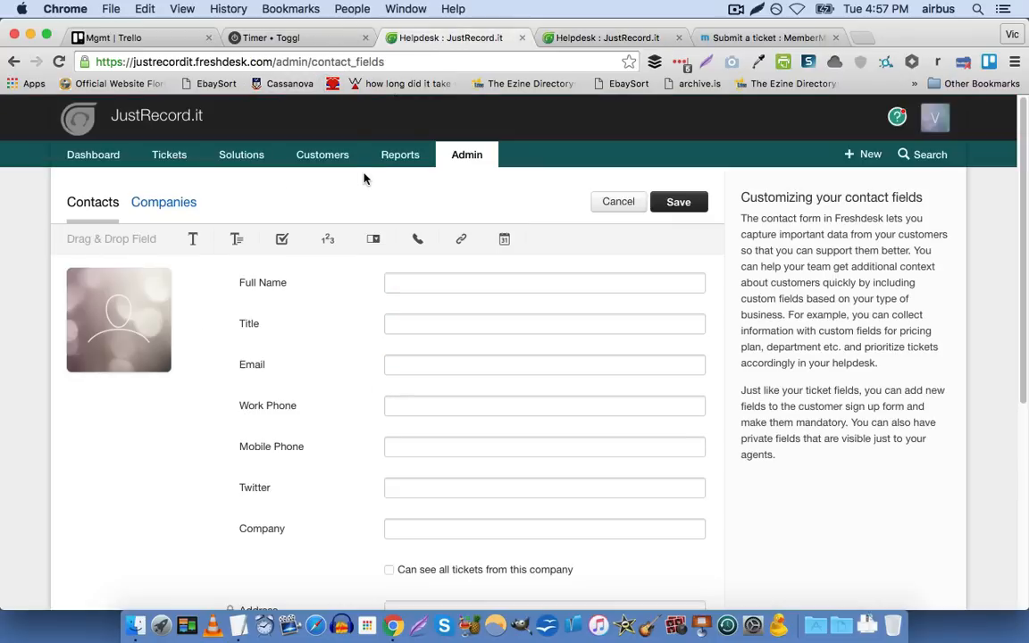
Open the first full-time agent for editing from the Agents admin settings and review the agent information, ticket scope, role and groups
click(450, 161)
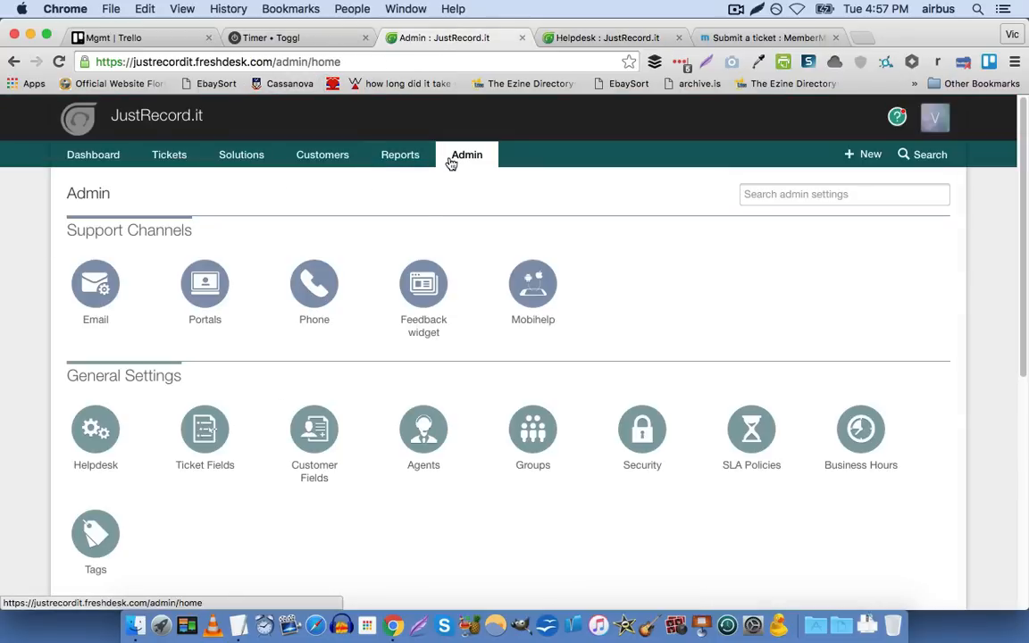
scroll(422, 245, down, 3)
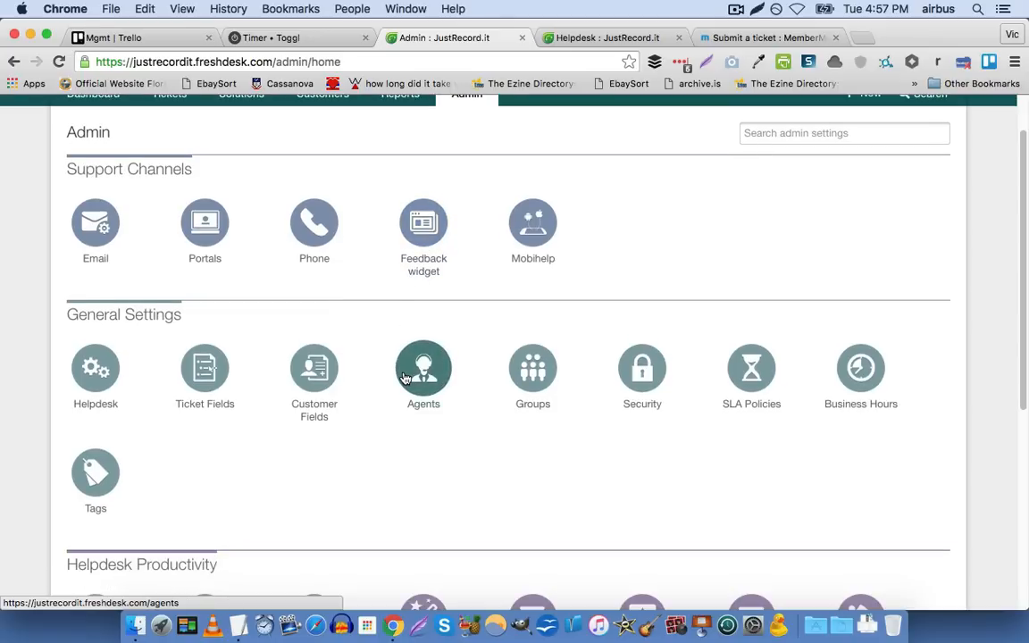
click(404, 378)
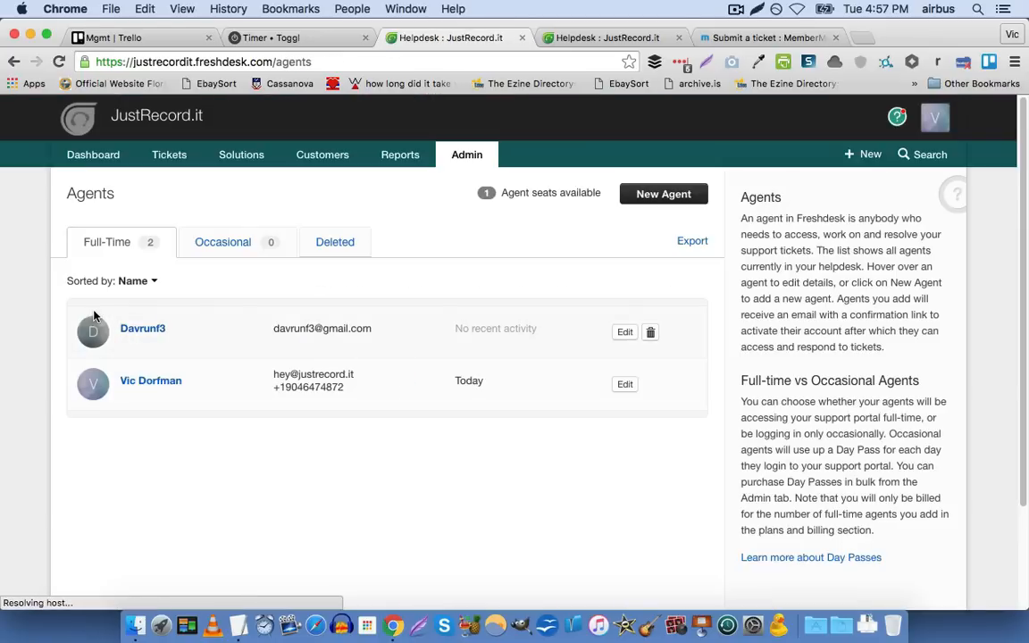
click(622, 334)
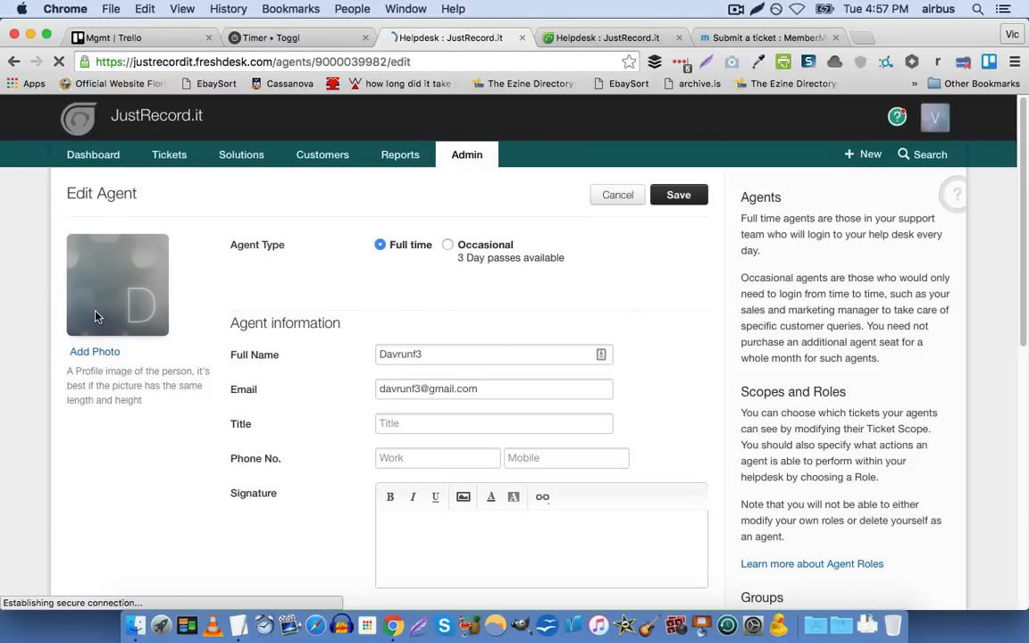
scroll(97, 319, down, 5)
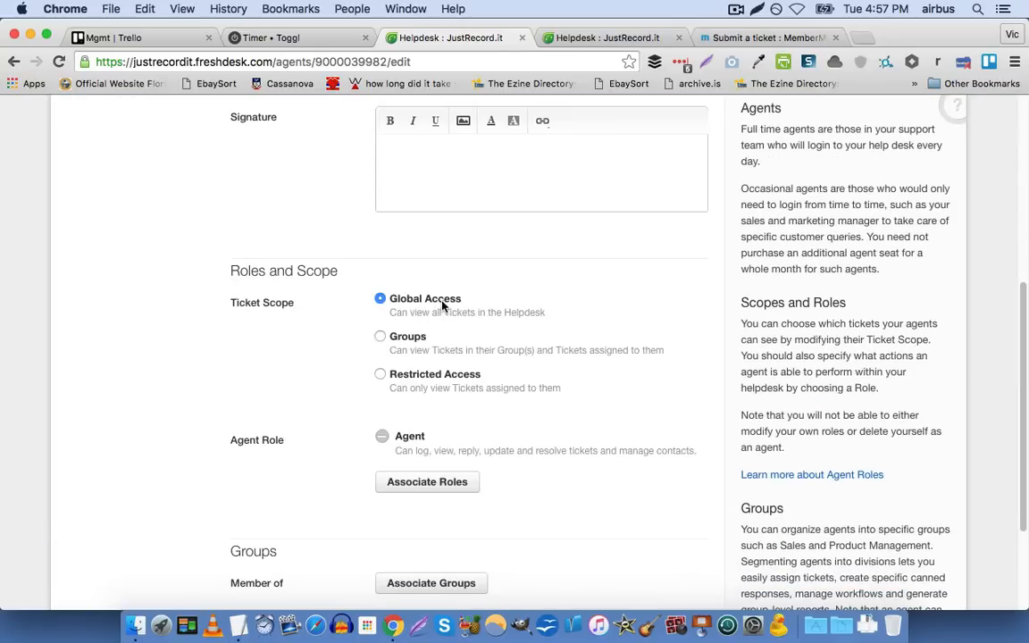
scroll(431, 310, down, 1)
scroll(431, 311, down, 3)
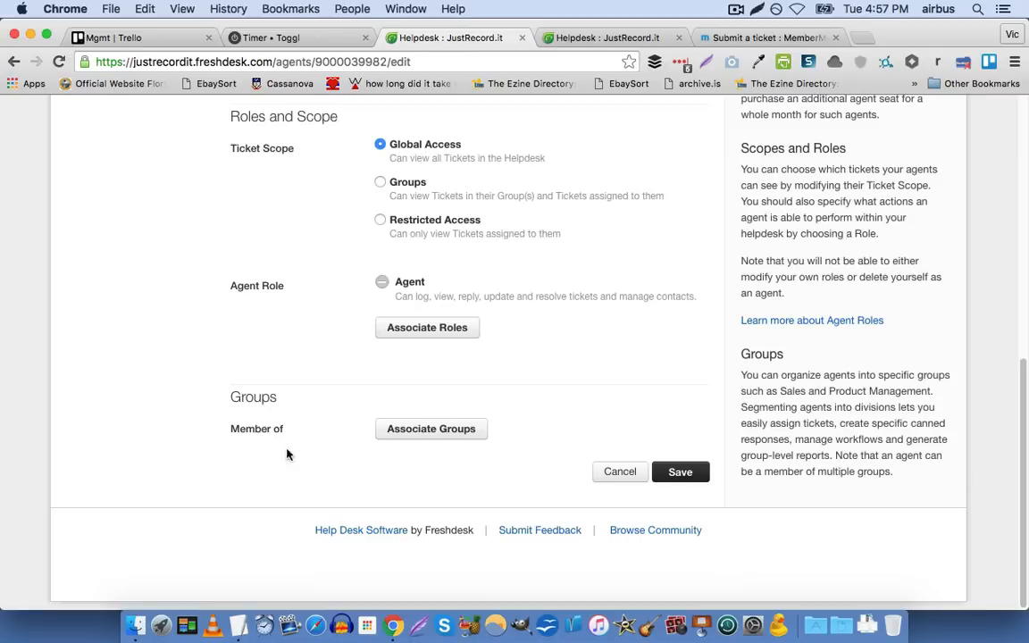
Add the Administrator role to the agent and save the agent's settings
click(464, 330)
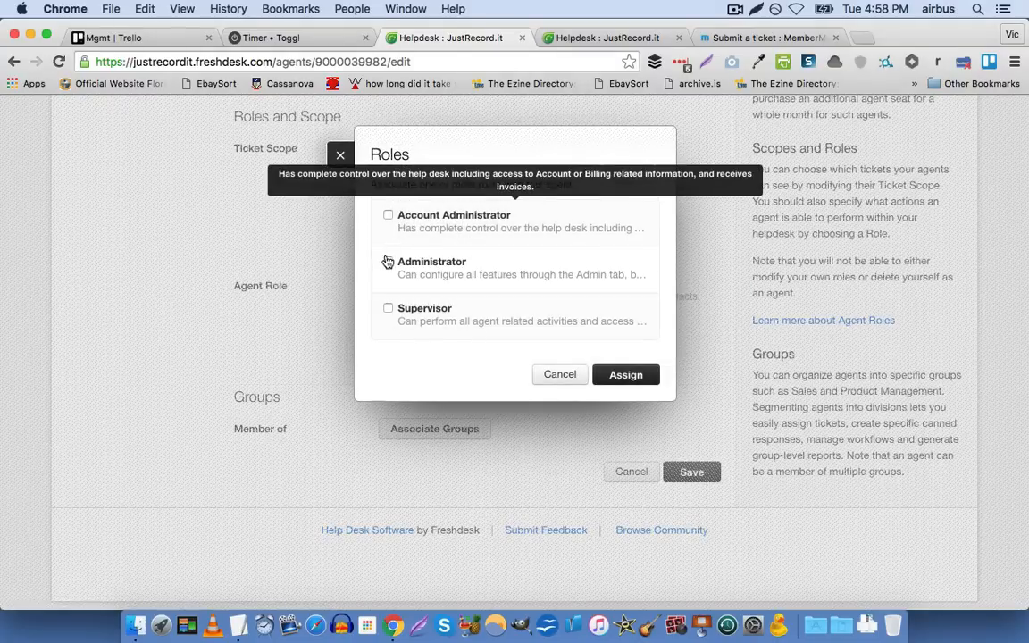
click(397, 263)
click(610, 373)
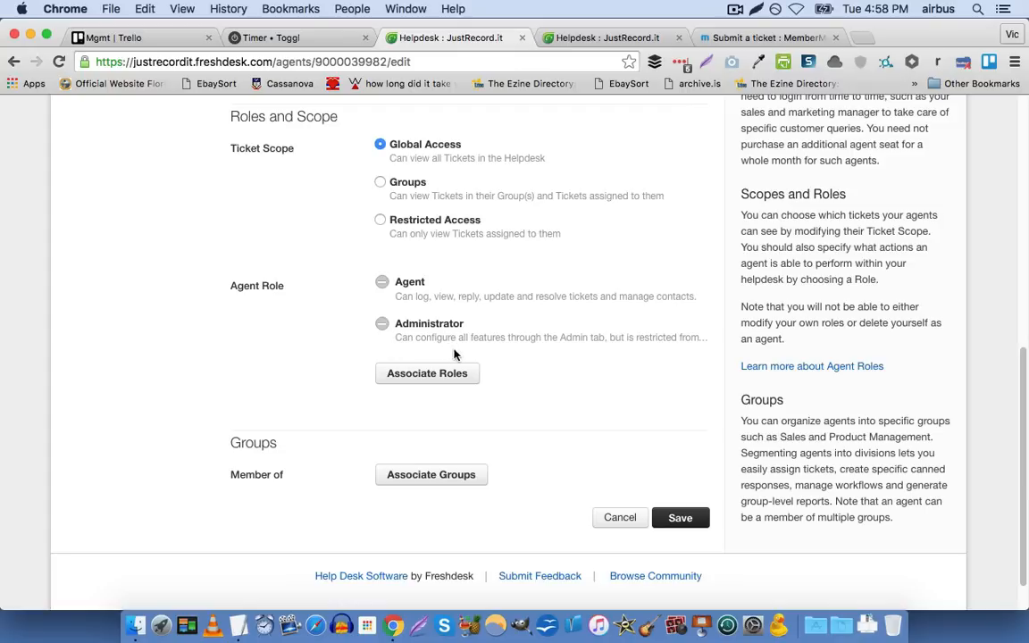
scroll(647, 471, up, 10)
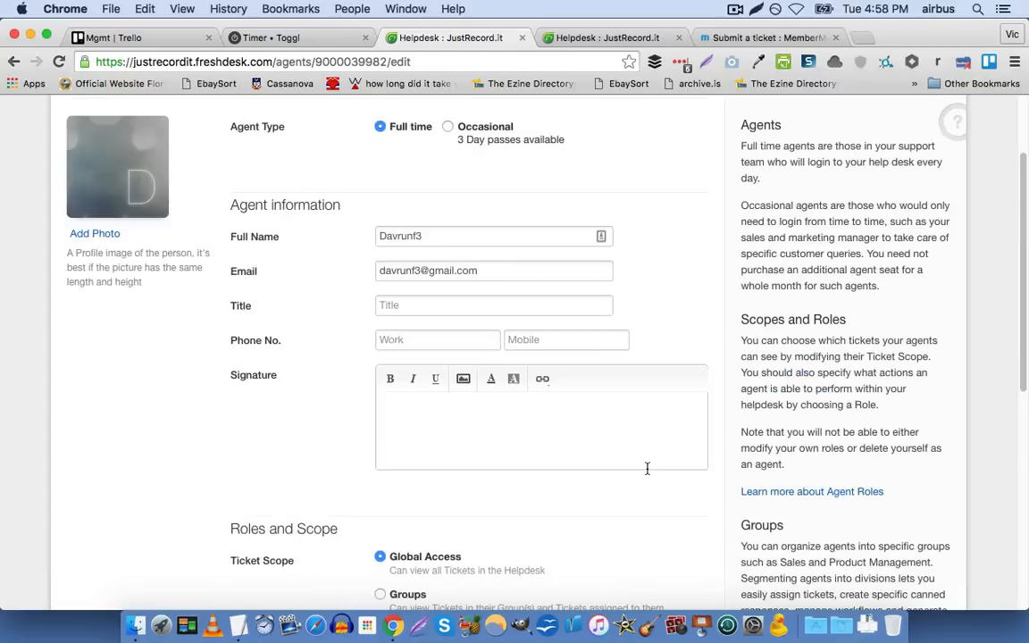
scroll(660, 479, down, 10)
click(676, 476)
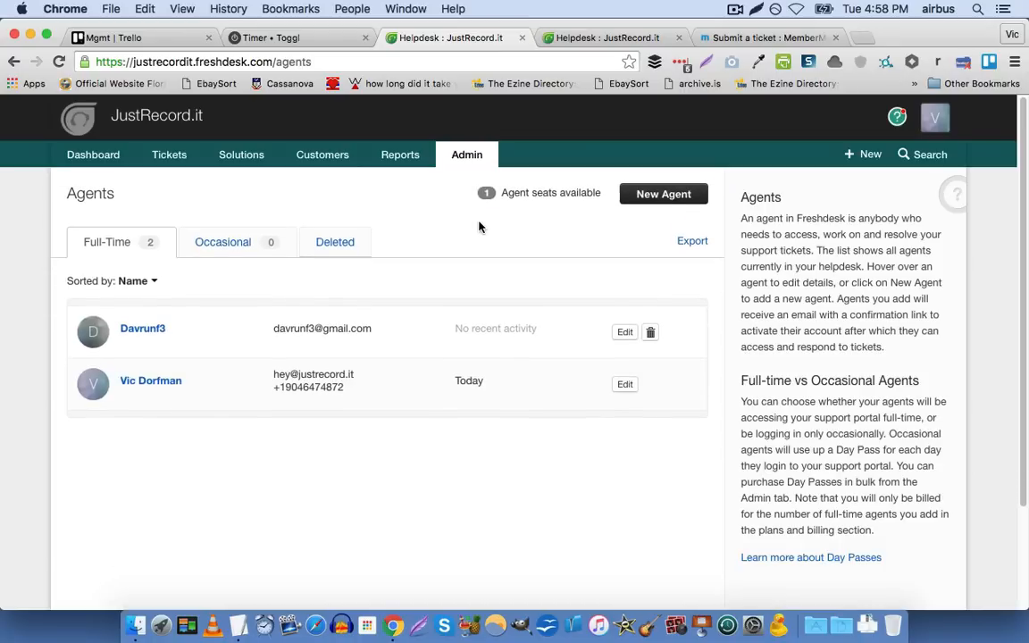
Open the admin overview in the contact's tab and look through the General Settings, Helpdesk Productivity and Account Settings sections
click(564, 38)
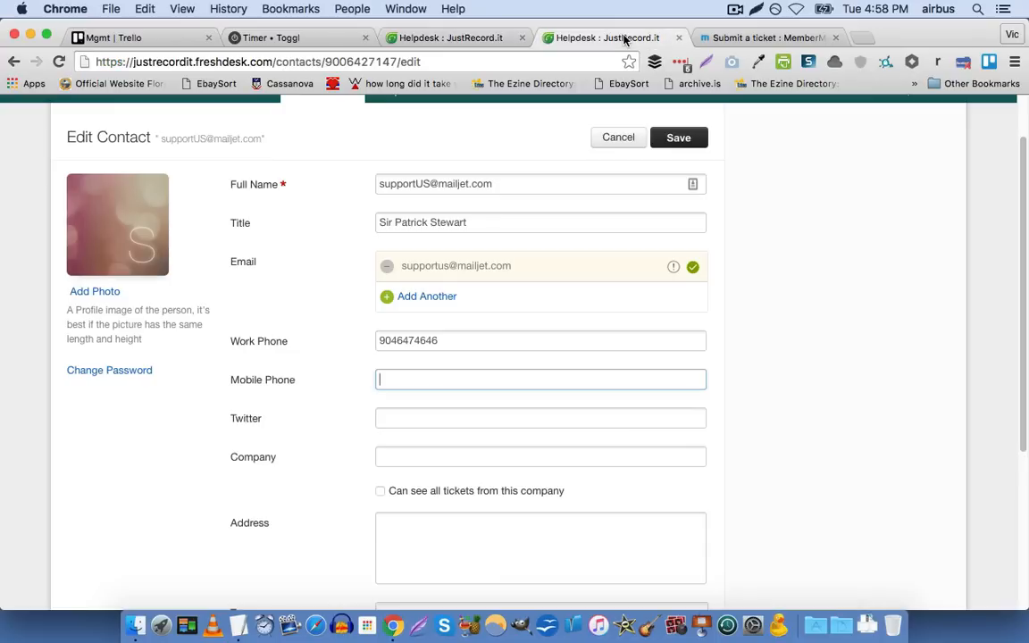
click(464, 156)
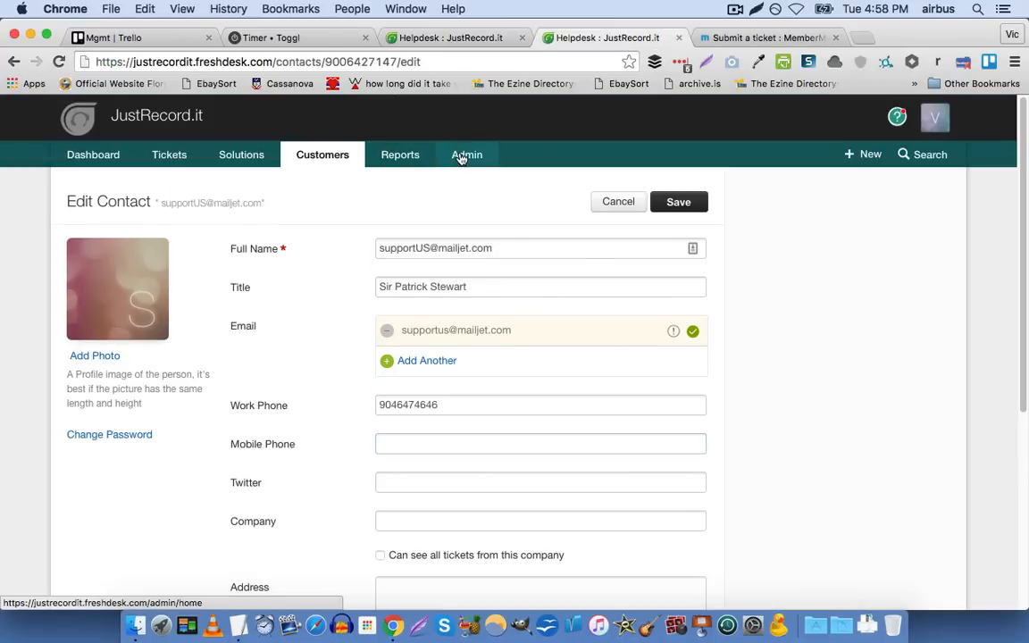
scroll(402, 245, down, 3)
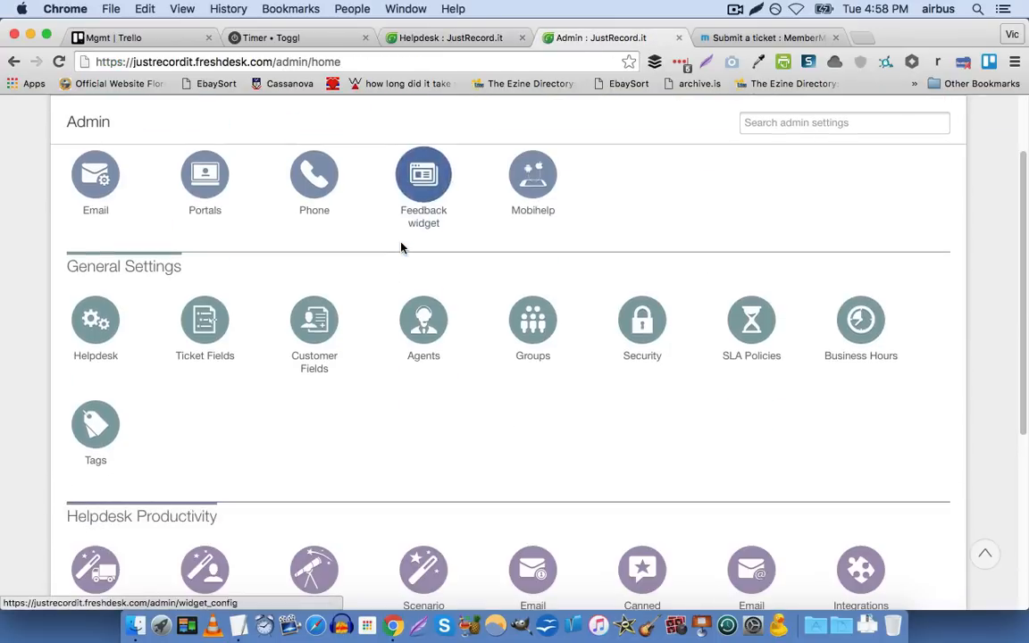
scroll(392, 308, down, 1)
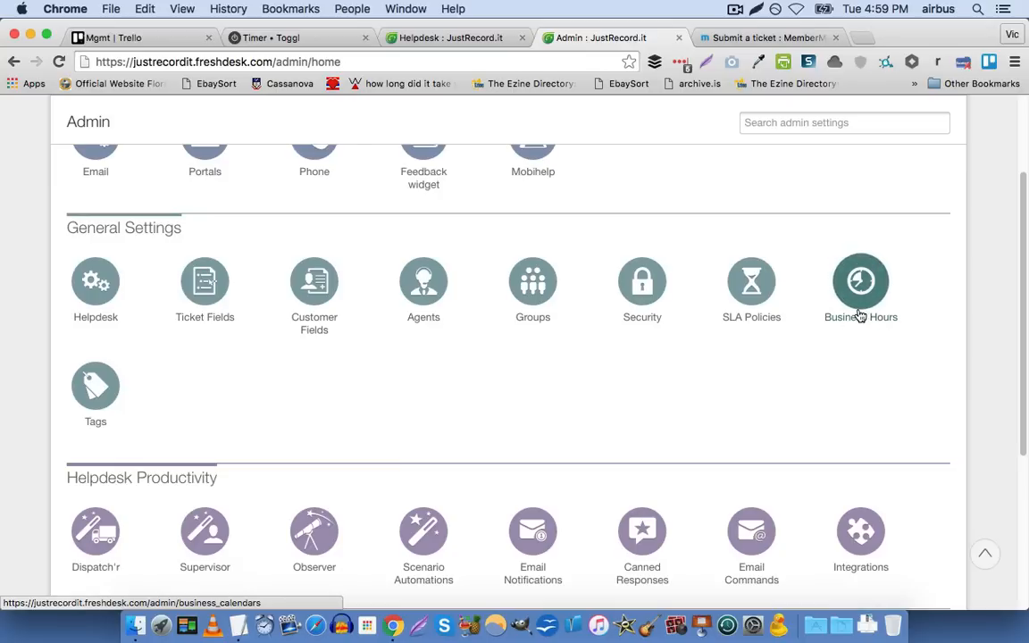
scroll(610, 351, down, 5)
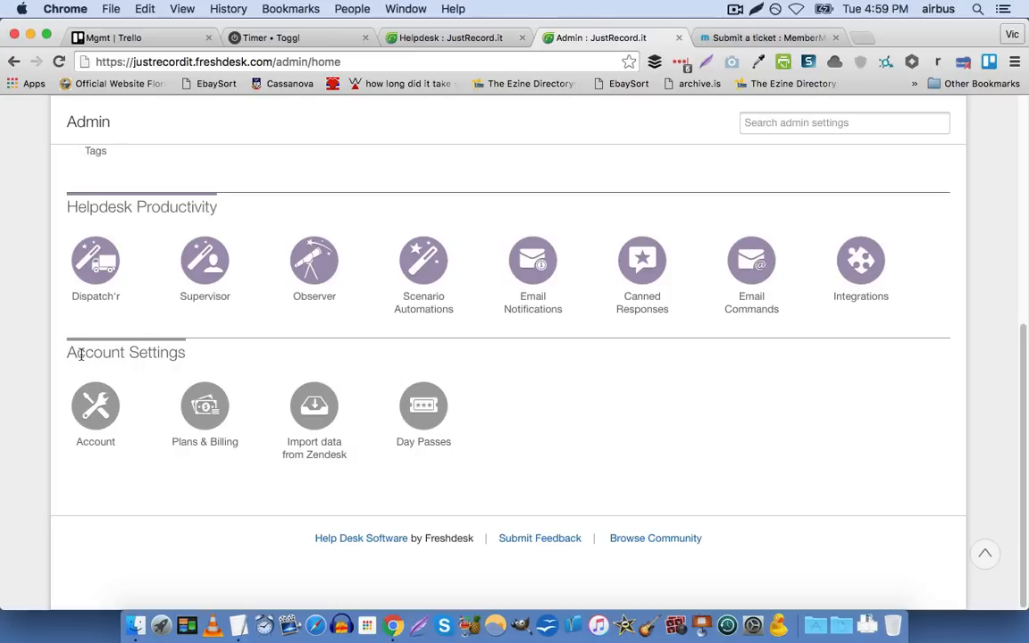
scroll(80, 362, up, 1)
scroll(83, 362, up, 4)
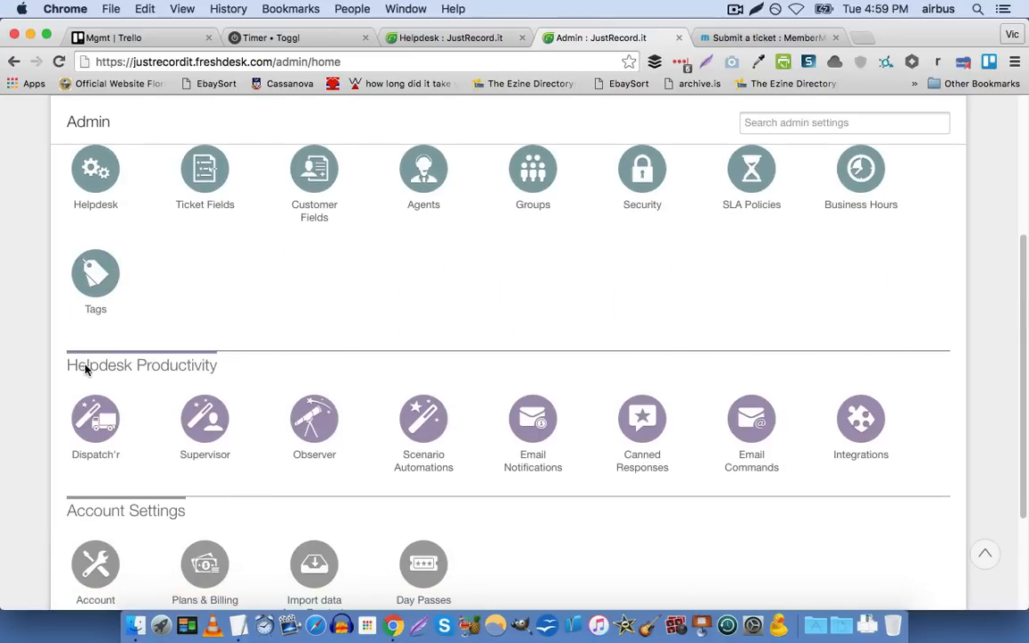
Open the sample Dispatch'r rule "Send Leads to Sales" for editing and look over its description and conditions
click(99, 419)
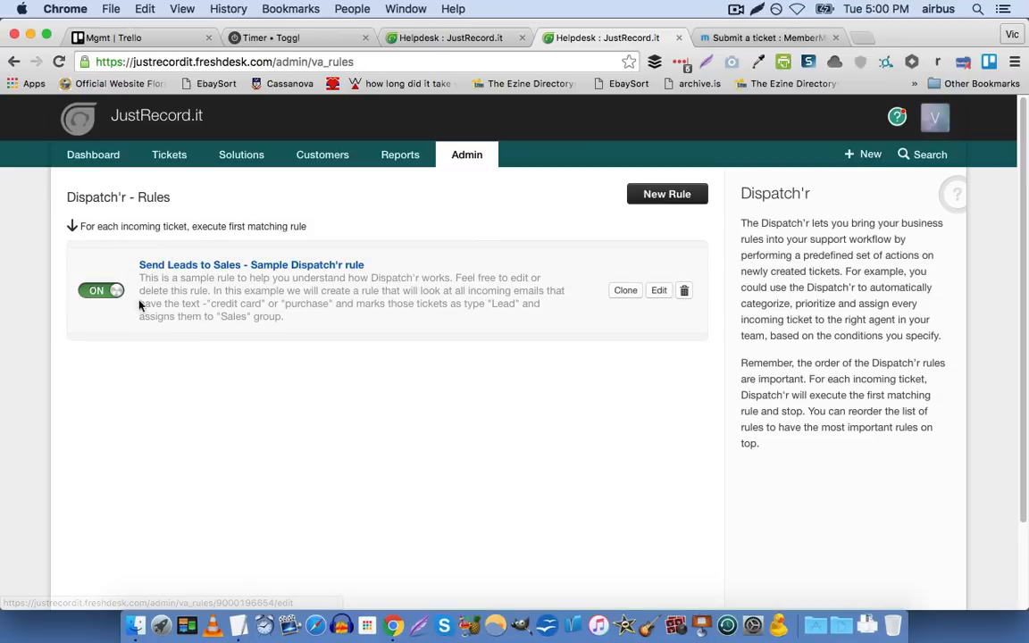
click(651, 295)
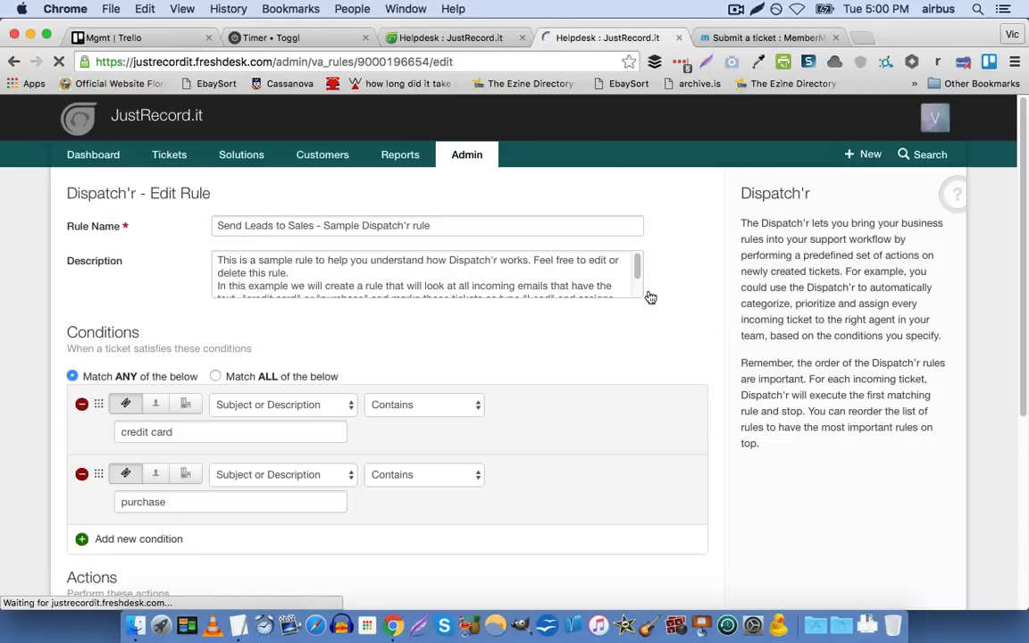
scroll(33, 339, down, 2)
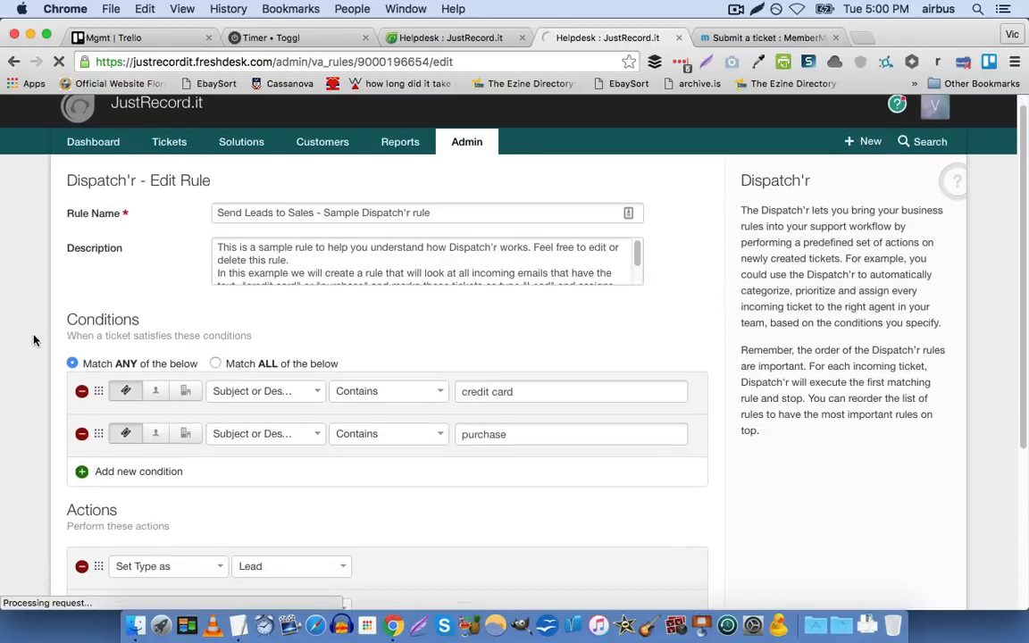
scroll(34, 339, down, 1)
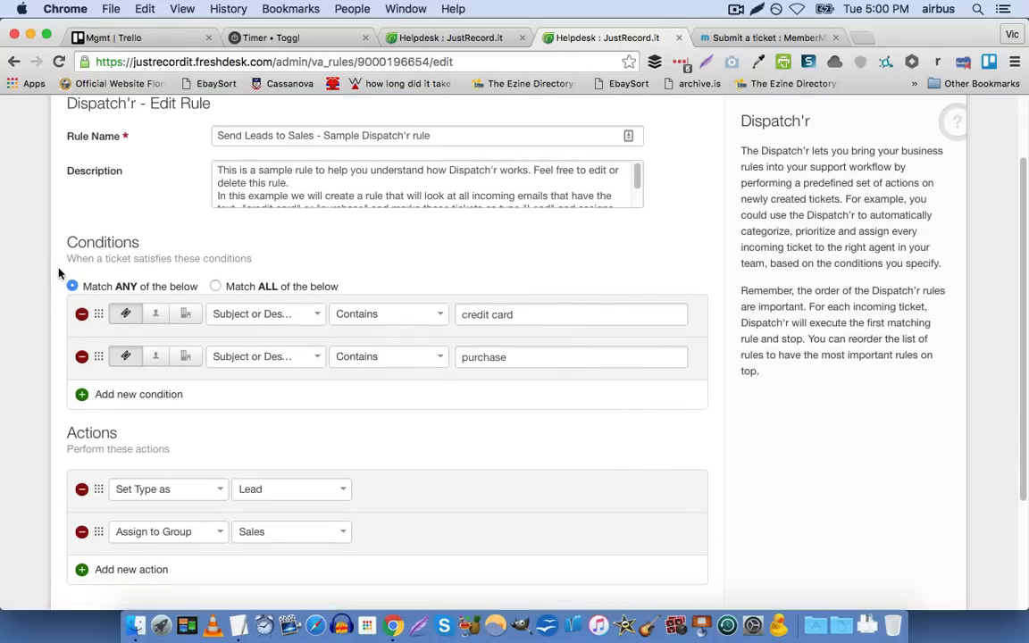
Examine the rule's "credit card" and "purchase" conditions, including the ticket fields available for matching
click(237, 314)
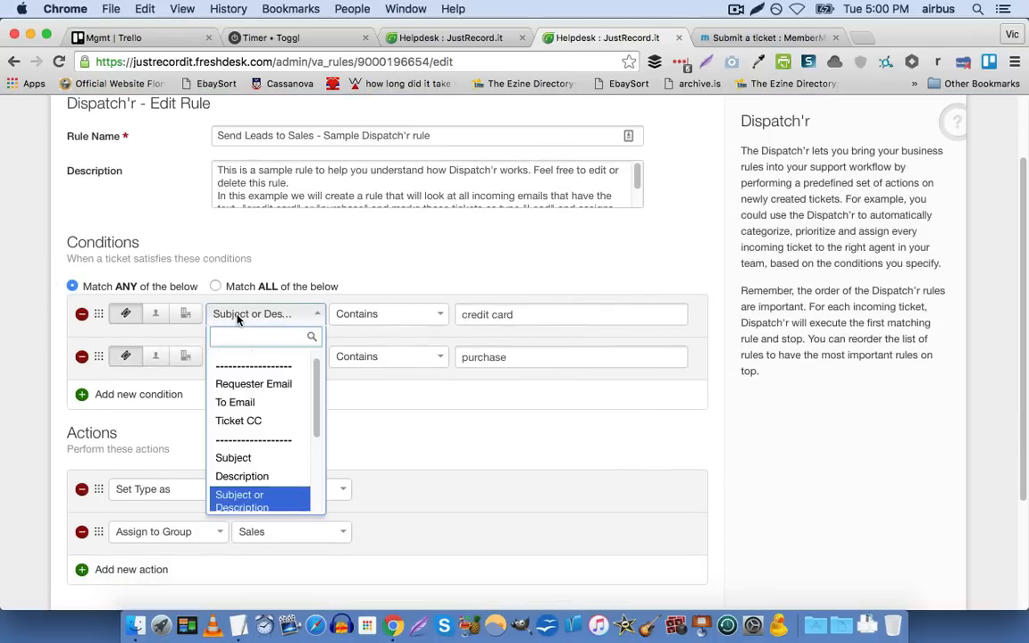
click(366, 268)
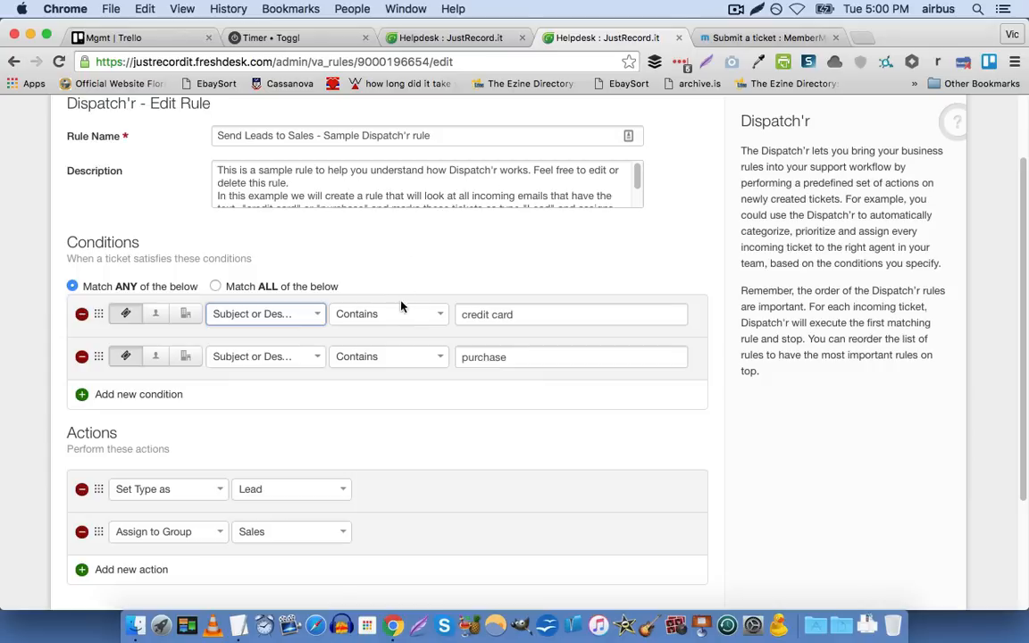
click(509, 315)
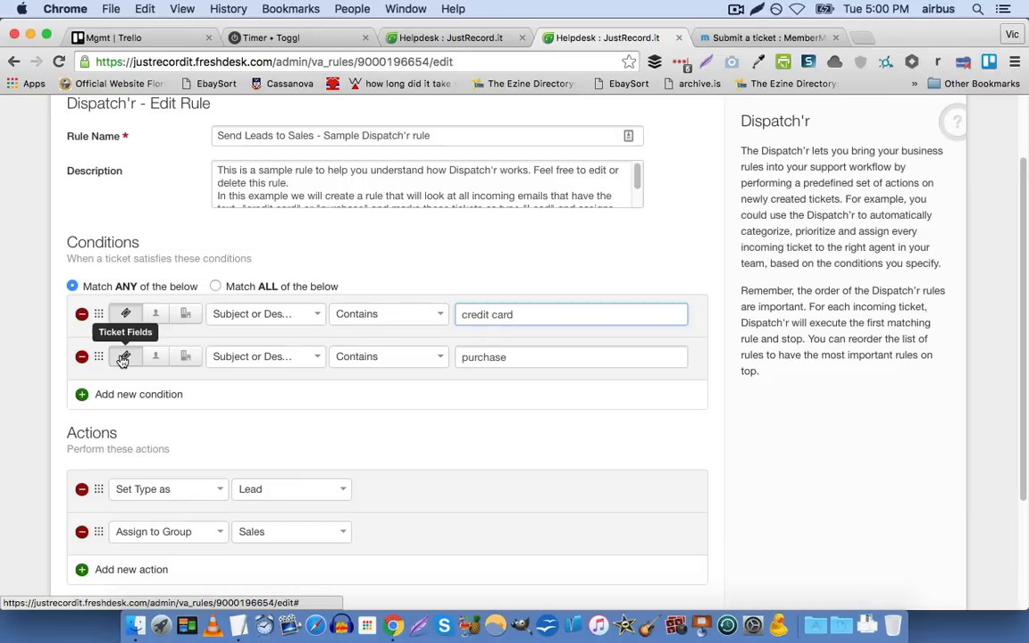
click(301, 355)
click(301, 355)
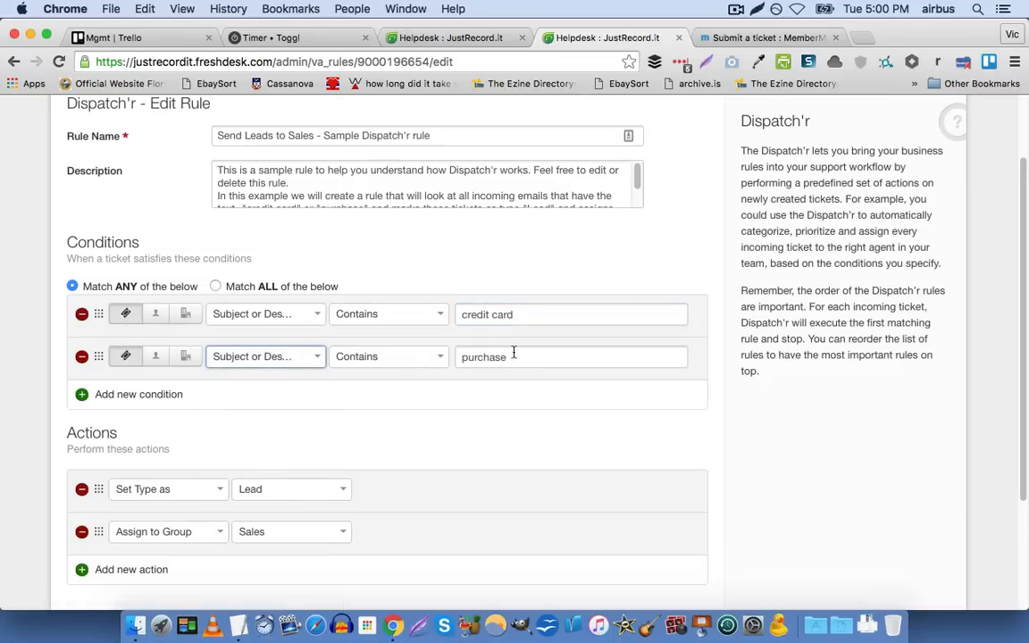
scroll(771, 456, down, 5)
scroll(727, 400, up, 4)
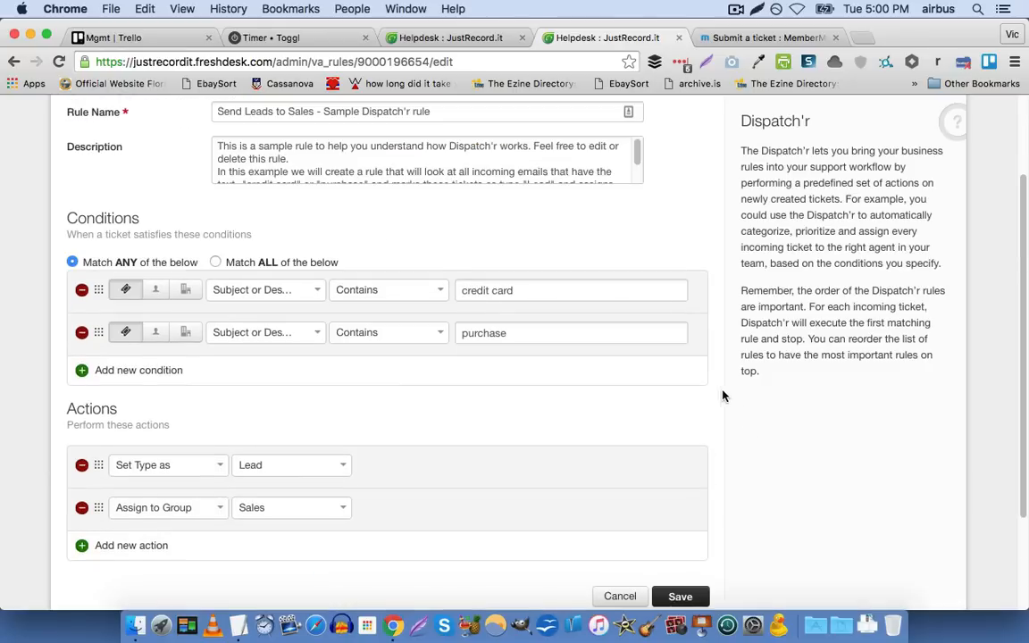
Examine the rule's actions and their available ticket types and groups, keeping Lead and Sales selected
scroll(643, 402, down, 2)
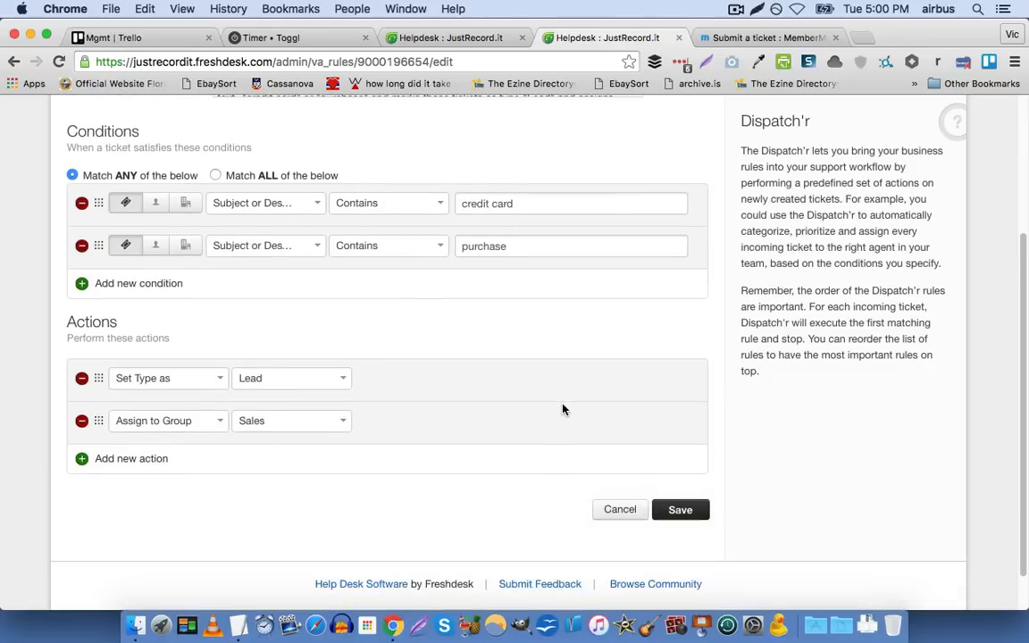
click(245, 383)
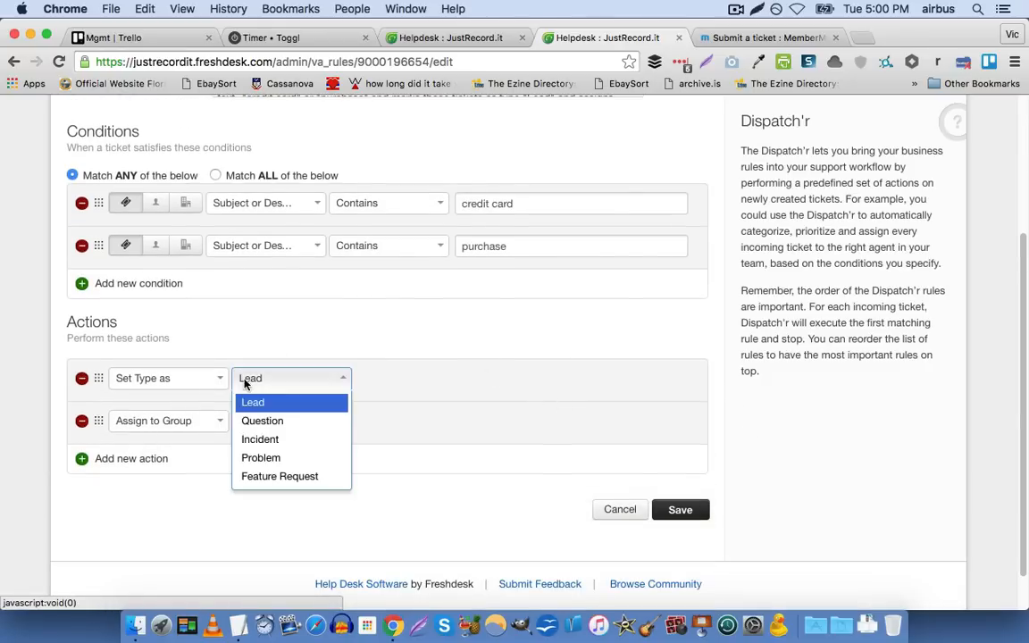
click(286, 409)
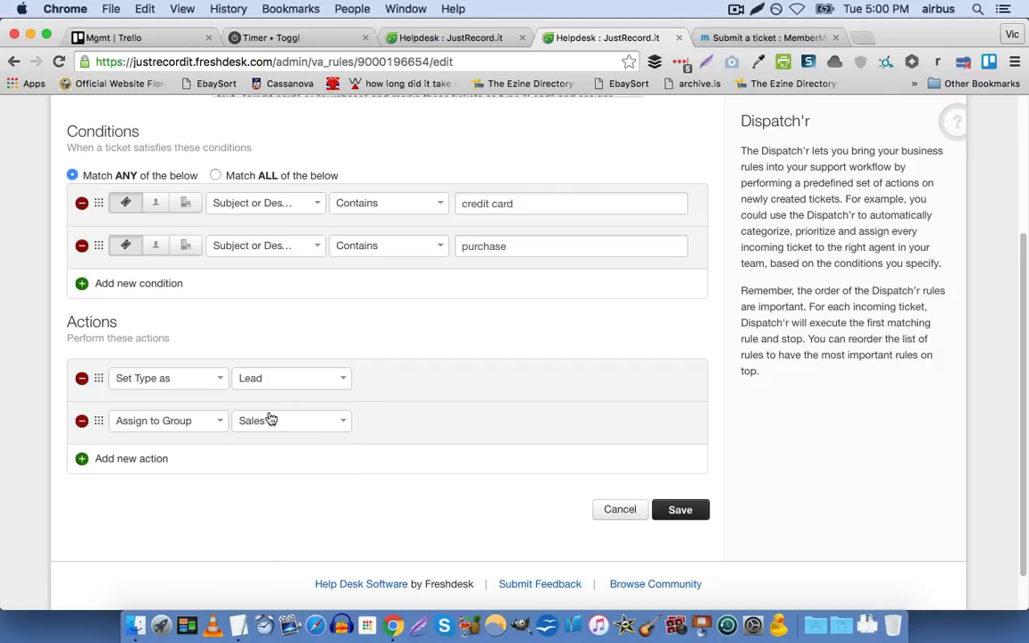
click(302, 425)
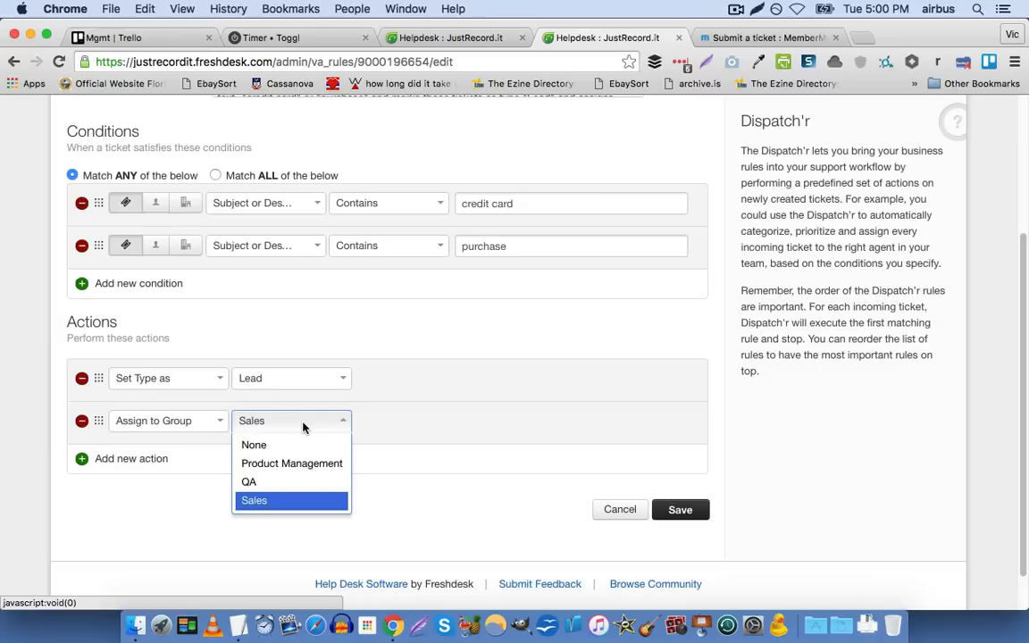
click(536, 407)
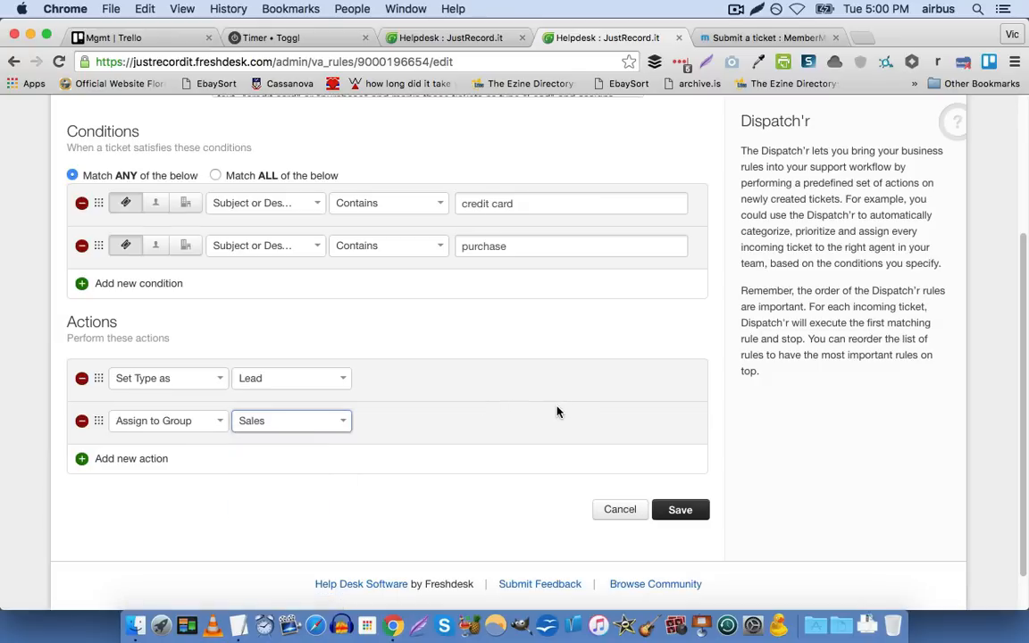
Leave the Dispatch'r rule without saving and return to the Helpdesk Productivity section of the admin settings
scroll(556, 412, up, 5)
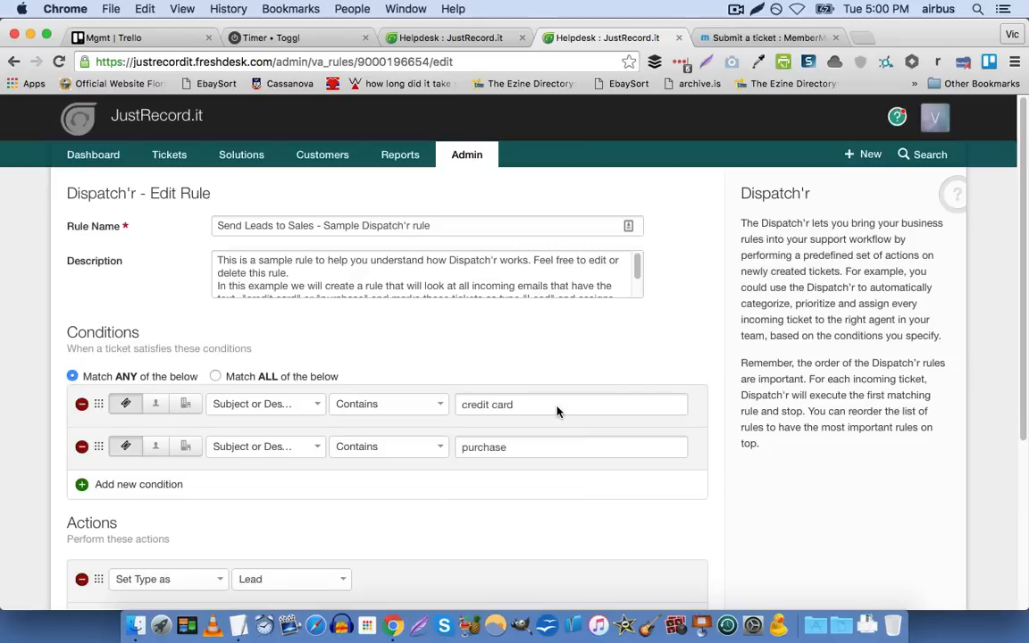
click(463, 167)
scroll(161, 313, down, 5)
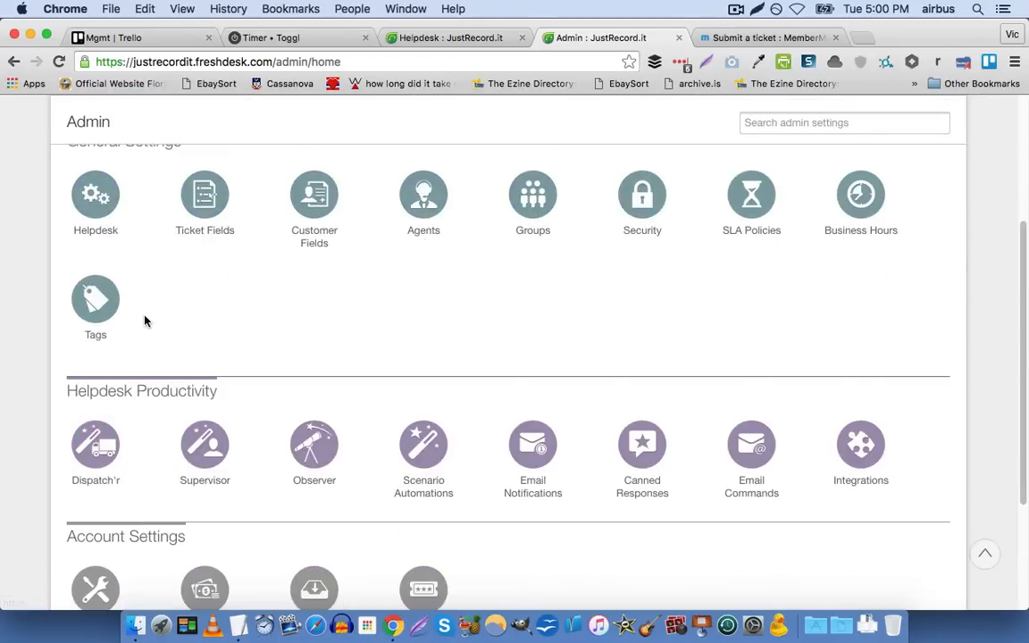
Open the Supervisor rule "Automatically close resolved tickets after 48 hours" for editing
scroll(145, 320, down, 2)
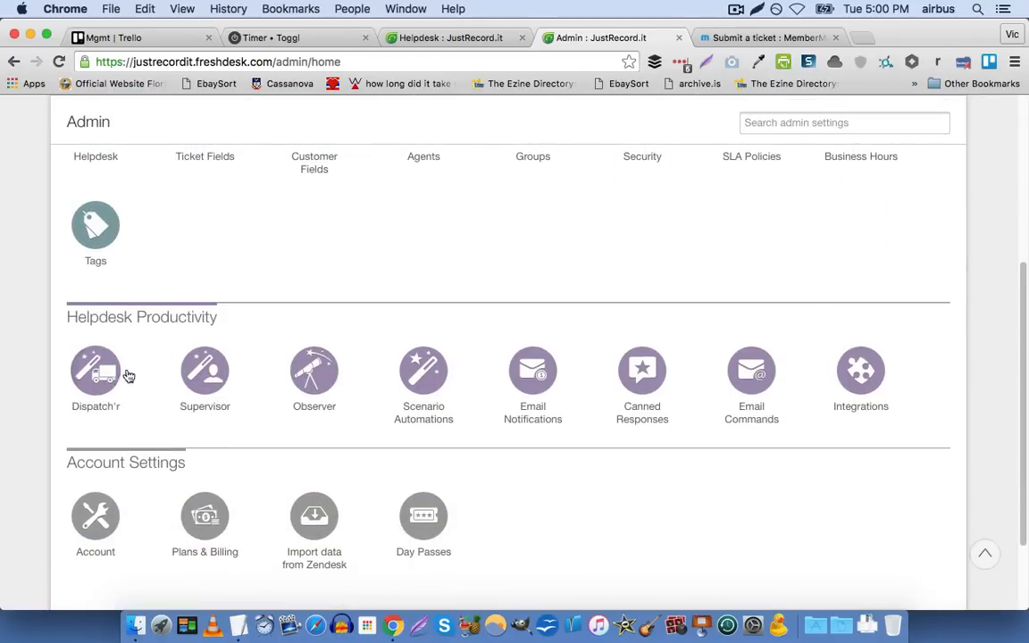
click(211, 384)
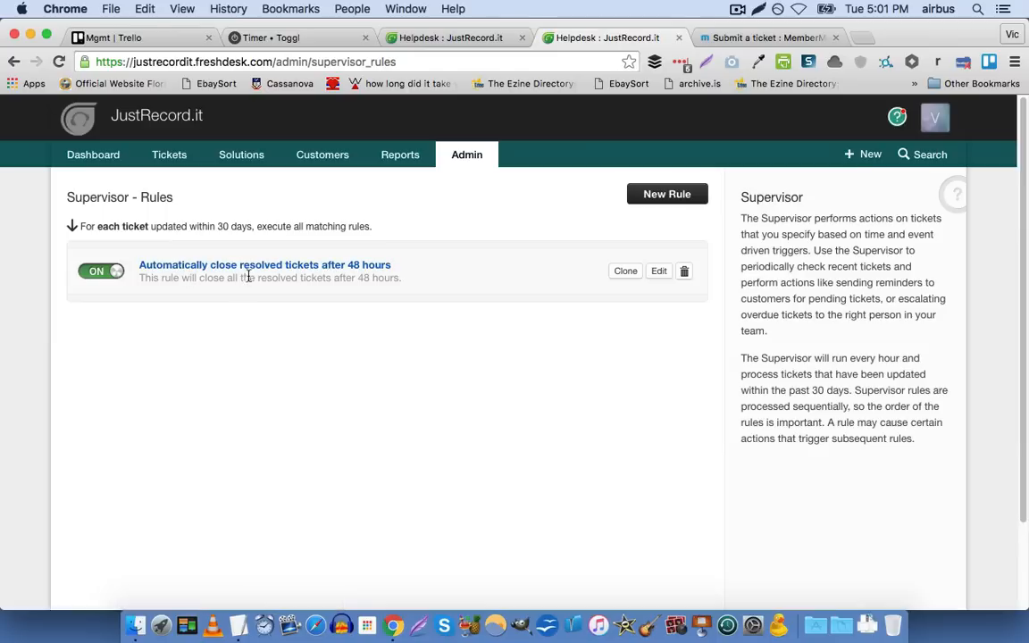
click(660, 278)
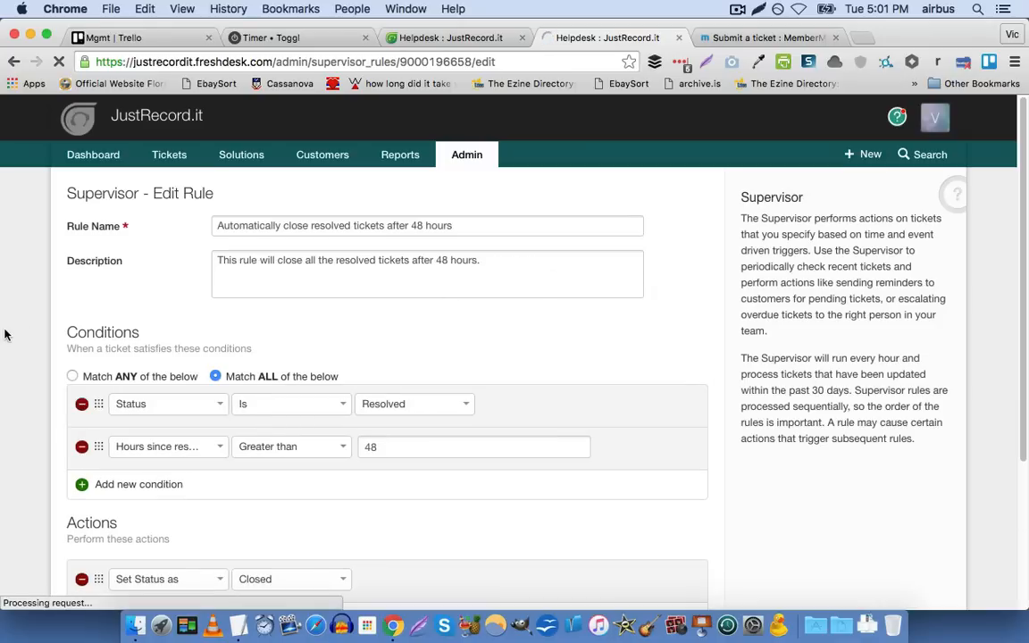
scroll(4, 332, down, 3)
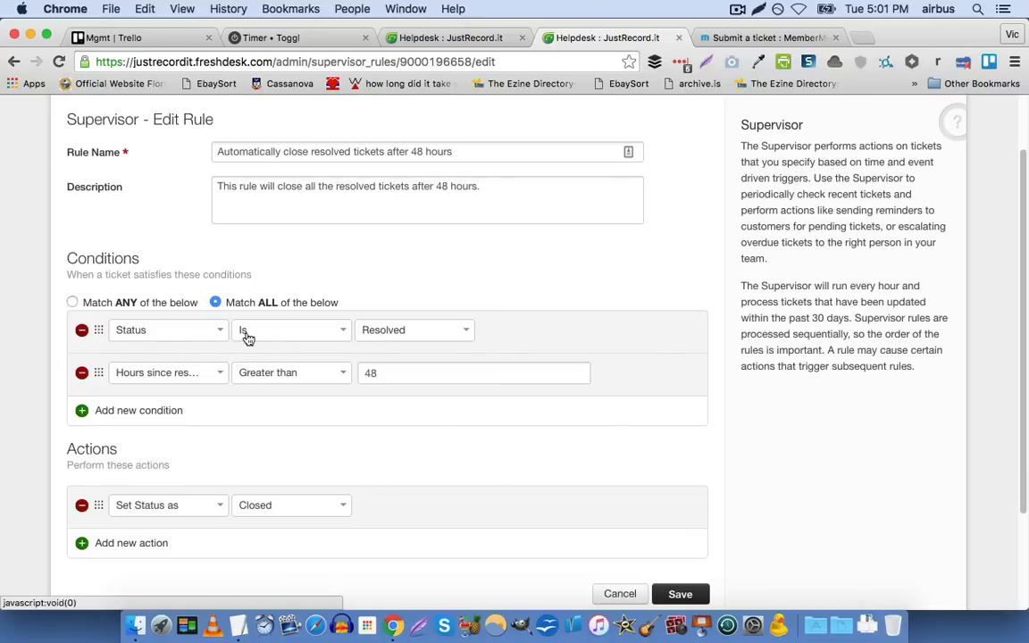
Look over the Supervisor rule's hours-since-resolved condition and its action that sets the ticket status
click(184, 380)
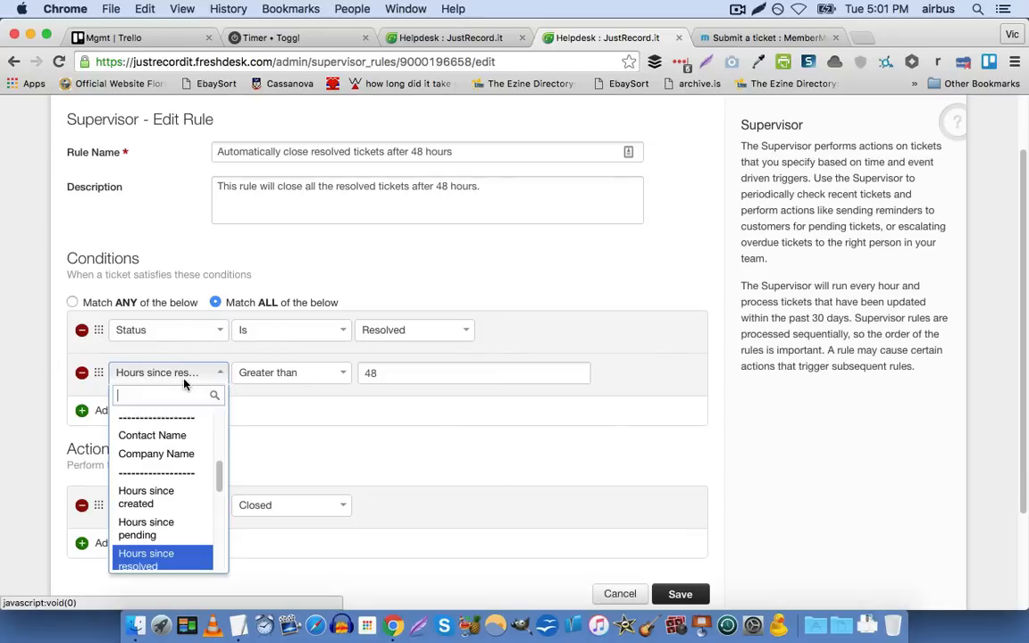
click(190, 382)
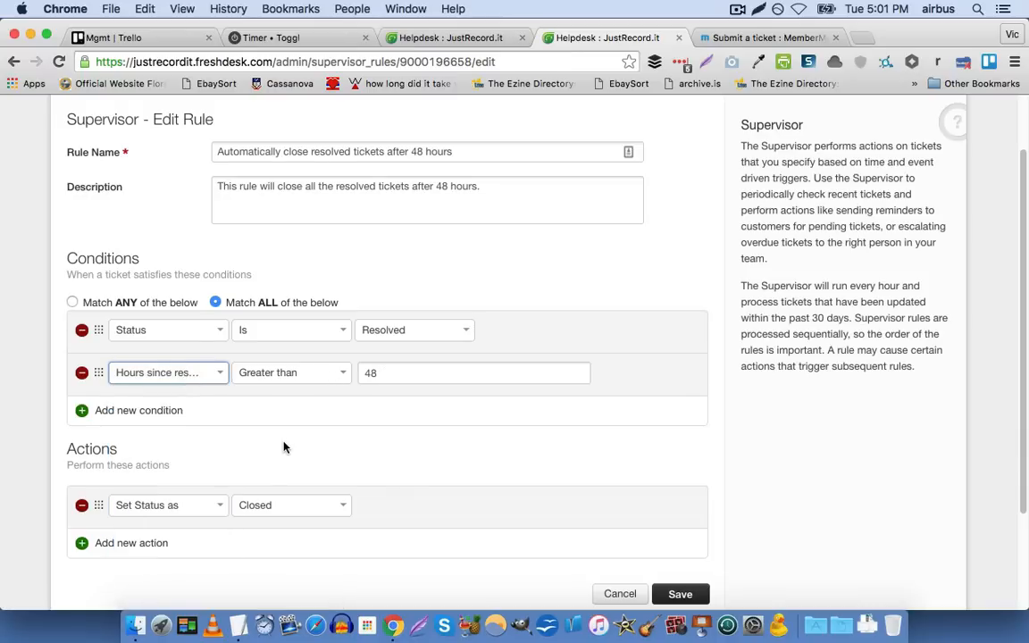
scroll(285, 446, down, 3)
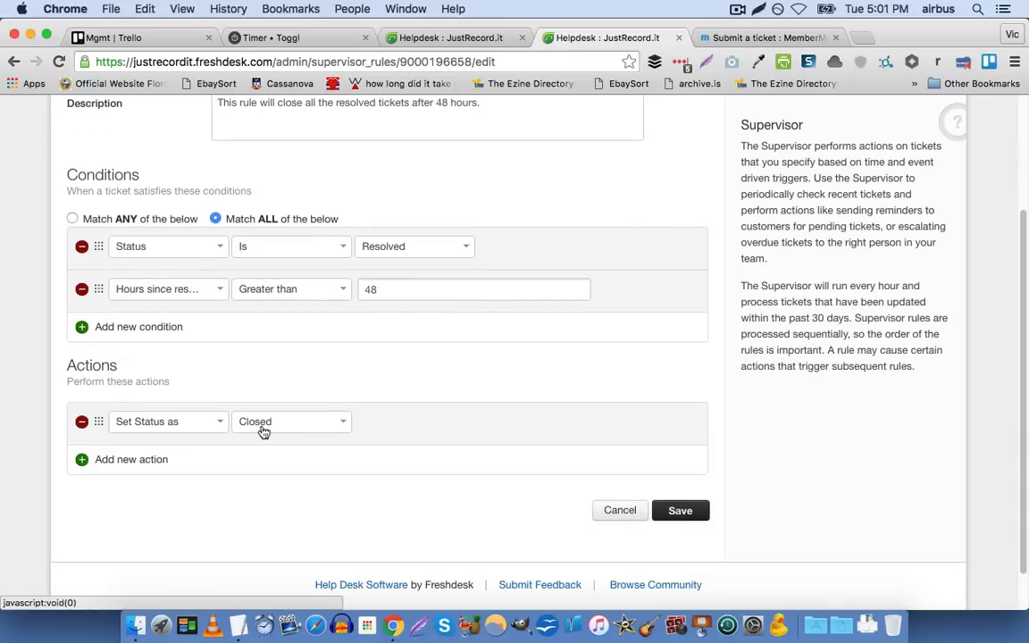
scroll(478, 404, up, 5)
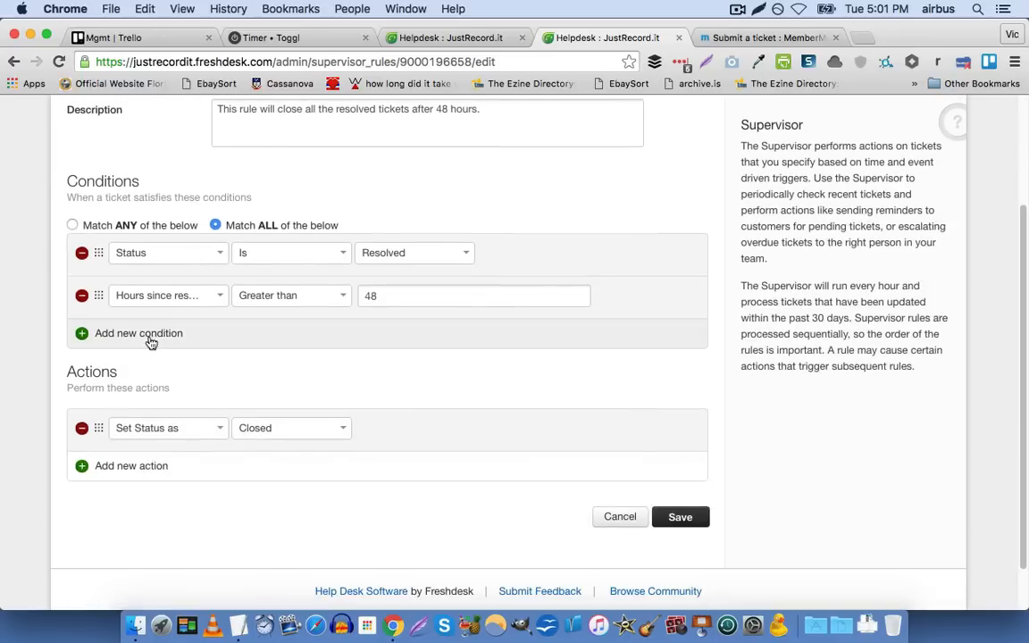
Examine the time-based "Hours since" fields available for the rule's second condition, keeping the current choice
click(198, 298)
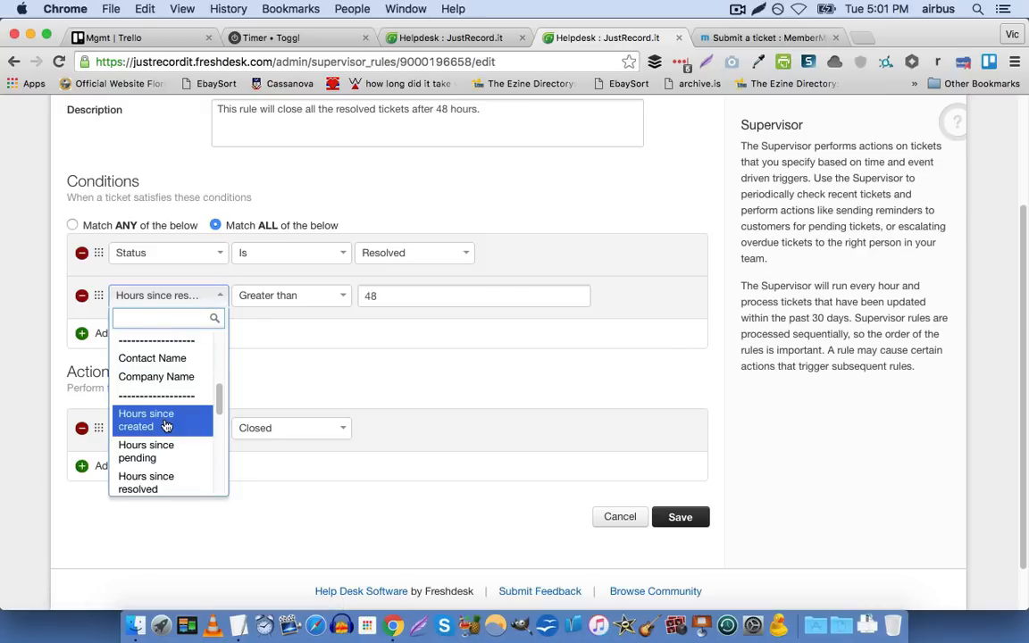
scroll(162, 424, down, 1)
scroll(165, 433, down, 1)
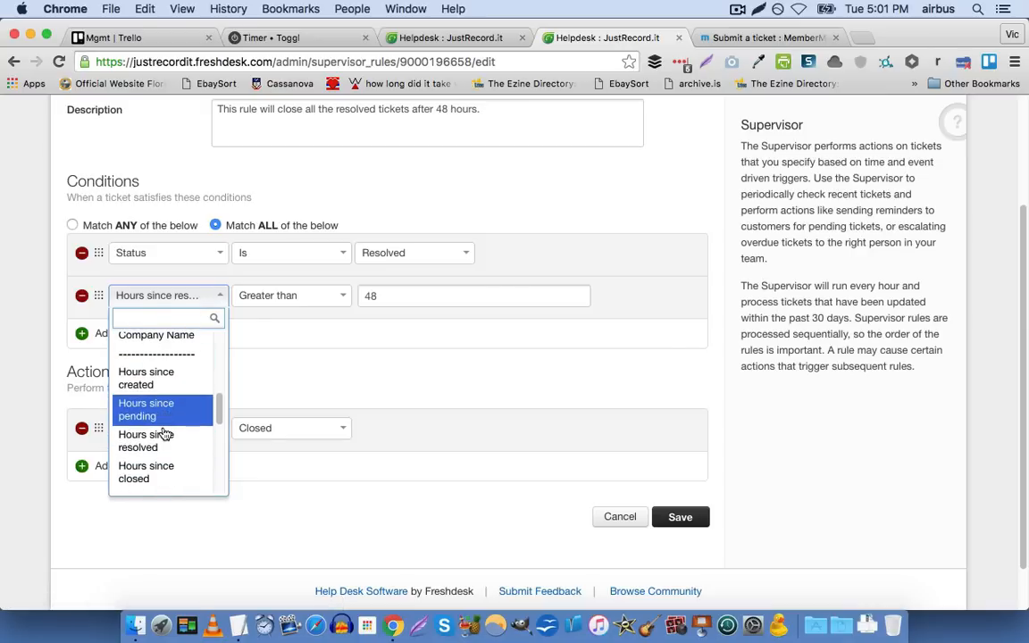
scroll(166, 438, down, 1)
scroll(171, 453, down, 5)
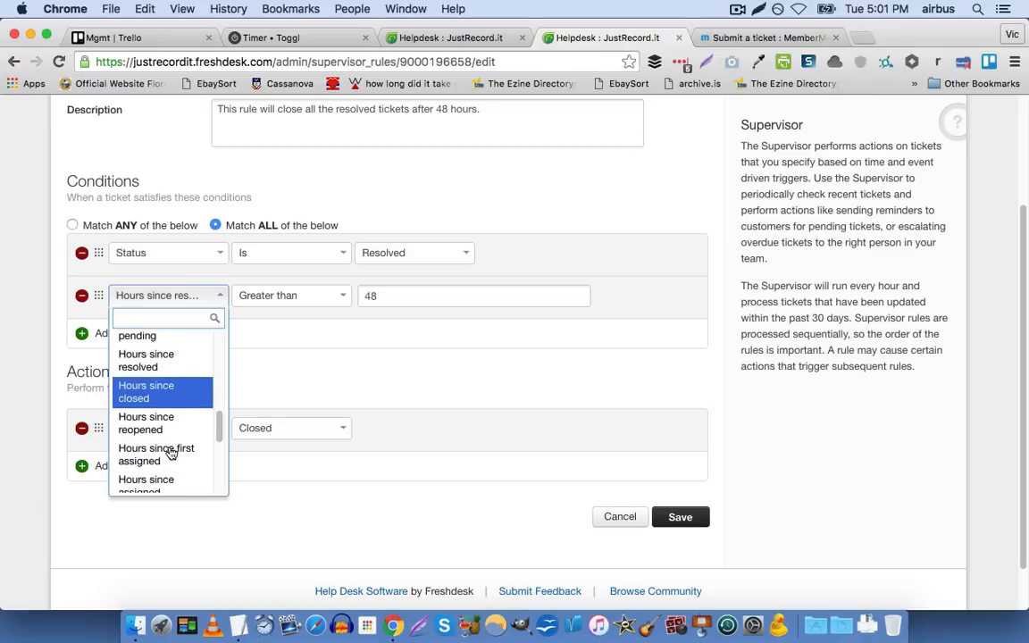
scroll(170, 451, down, 5)
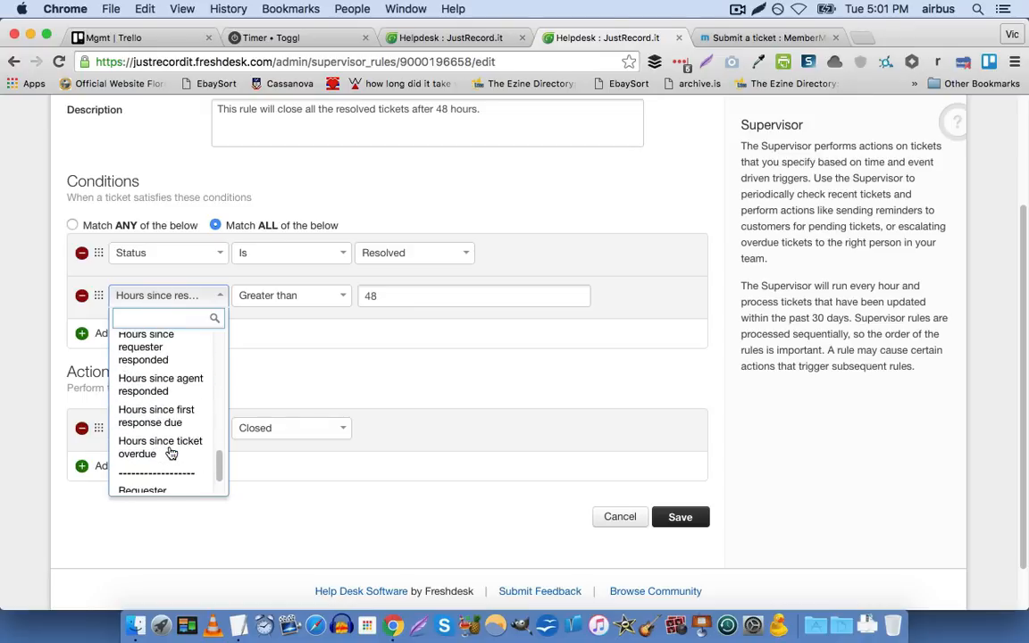
click(346, 400)
Review the rule from its name down to its conditions and check the status value choices without changing them
scroll(317, 353, up, 3)
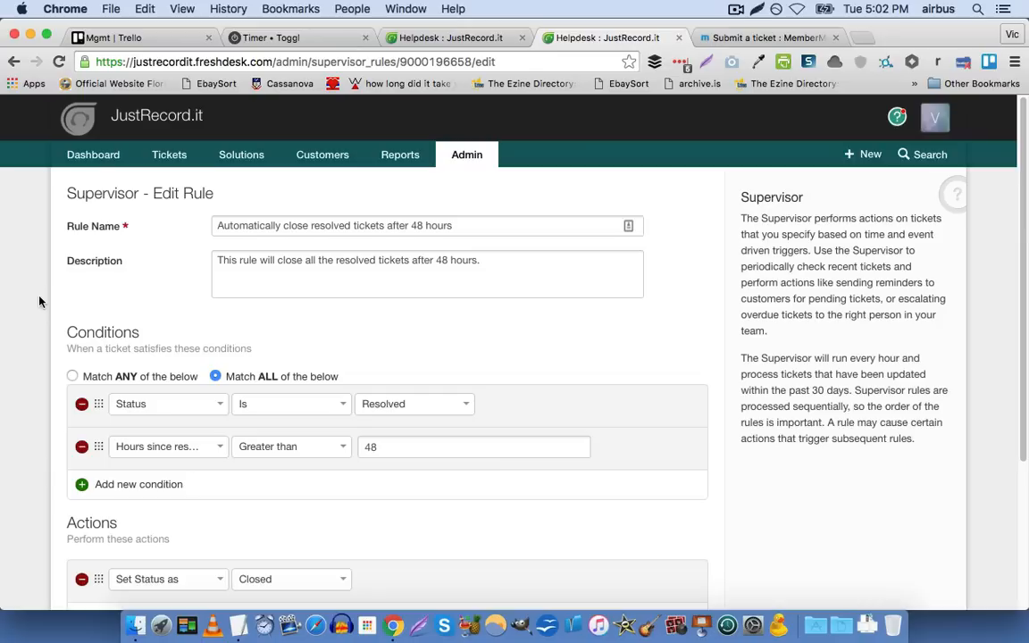
scroll(32, 308, down, 1)
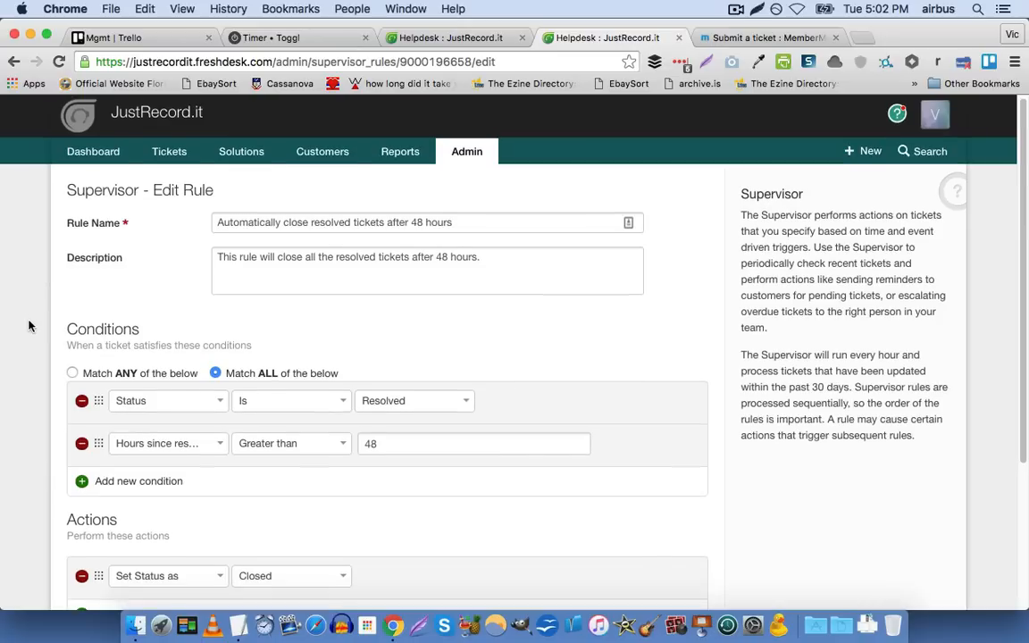
scroll(32, 327, down, 1)
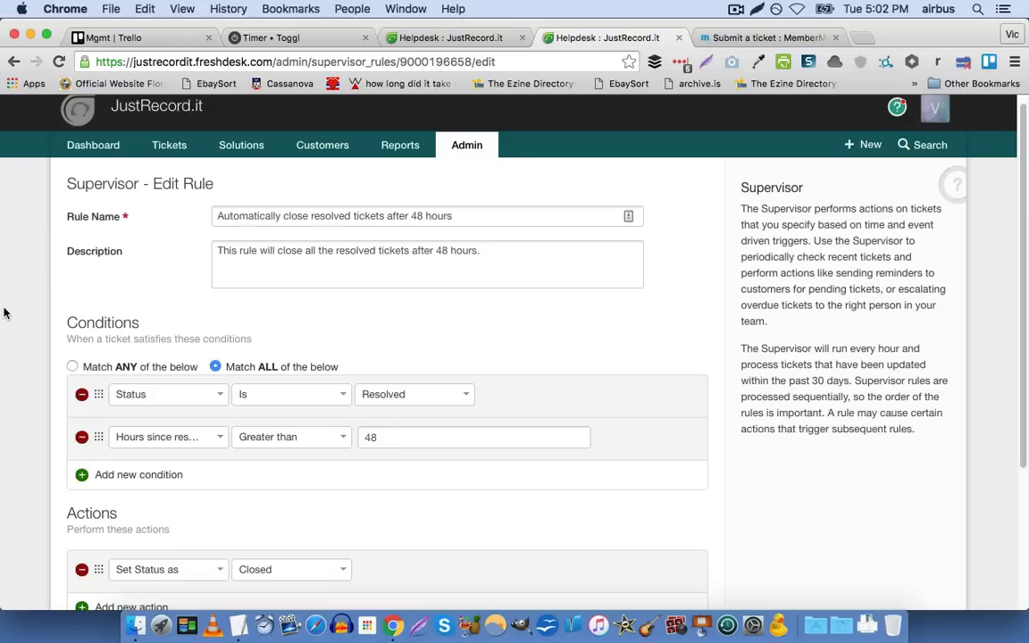
click(378, 397)
click(377, 398)
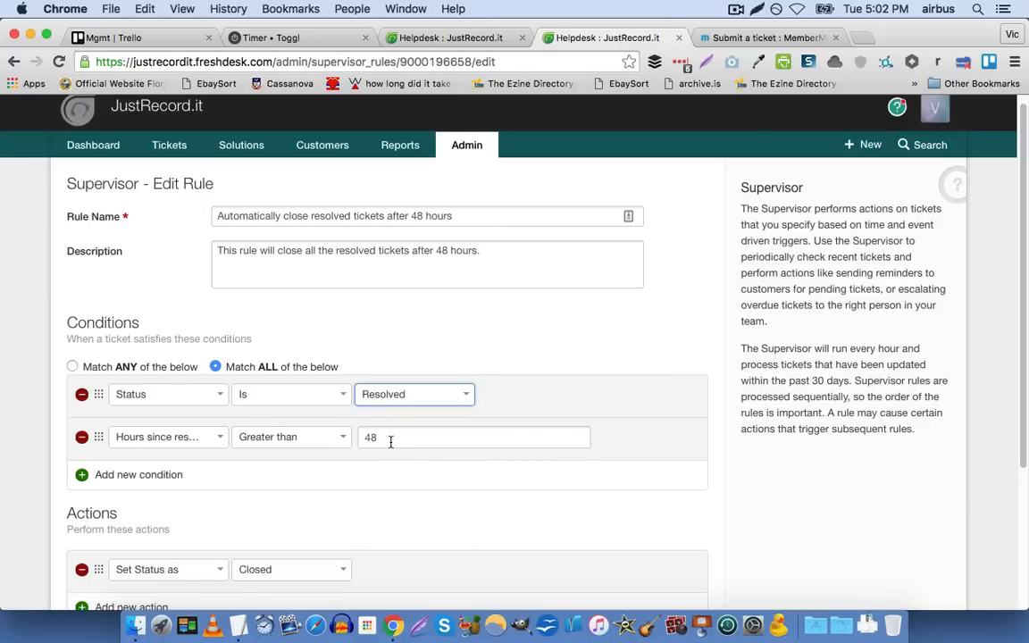
Leave the Supervisor rule without saving and open the Observer rules from the Helpdesk Productivity settings
click(466, 144)
scroll(411, 316, down, 1)
scroll(411, 316, down, 5)
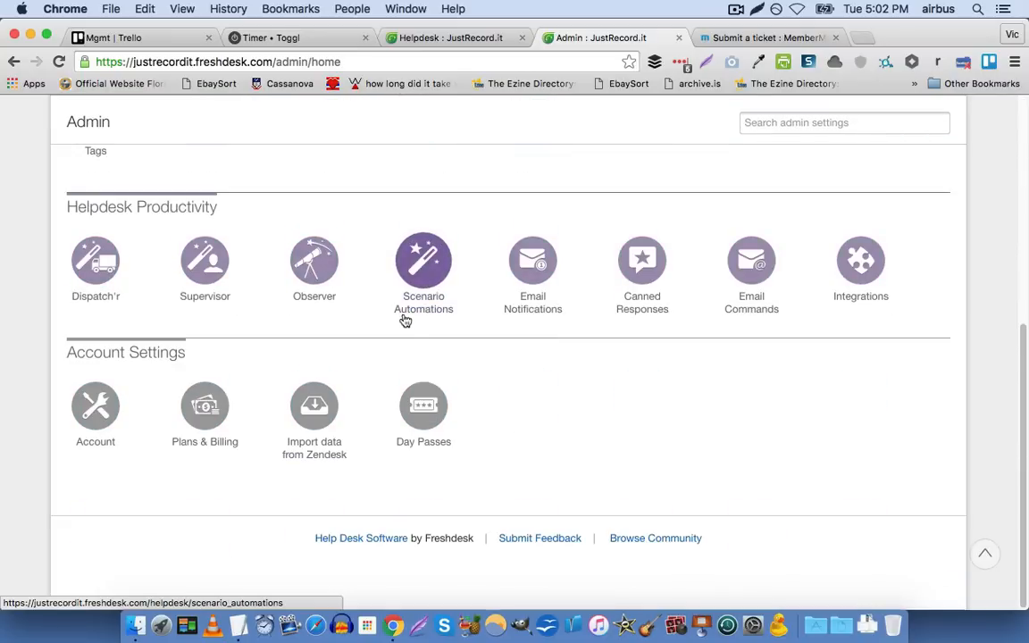
click(298, 261)
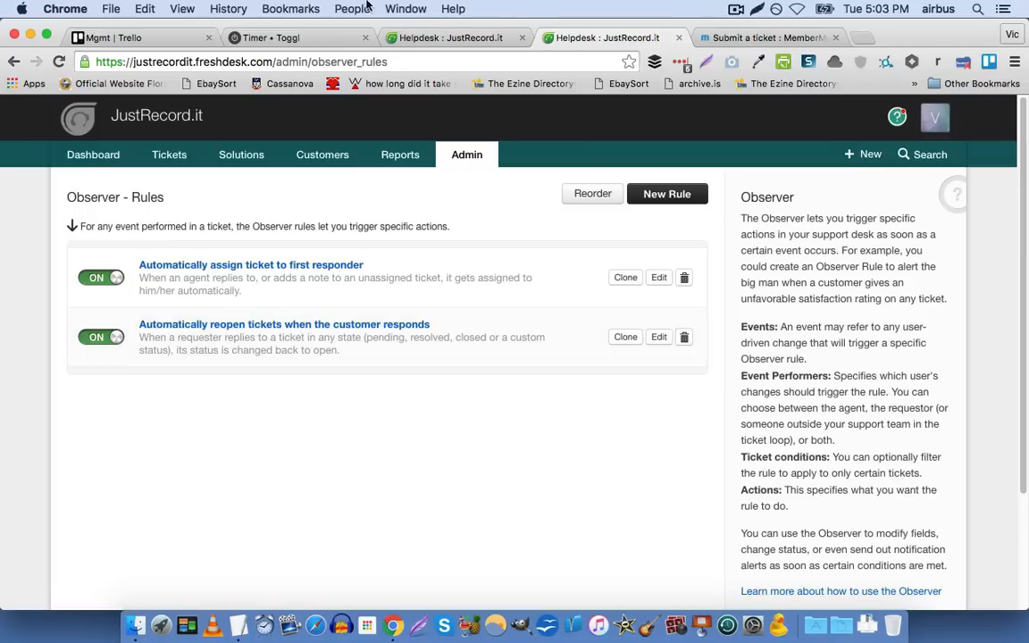
Switch to the other helpdesk browser tab and open the Mailjet weekly recap ticket #60, looking through its message and properties
click(438, 41)
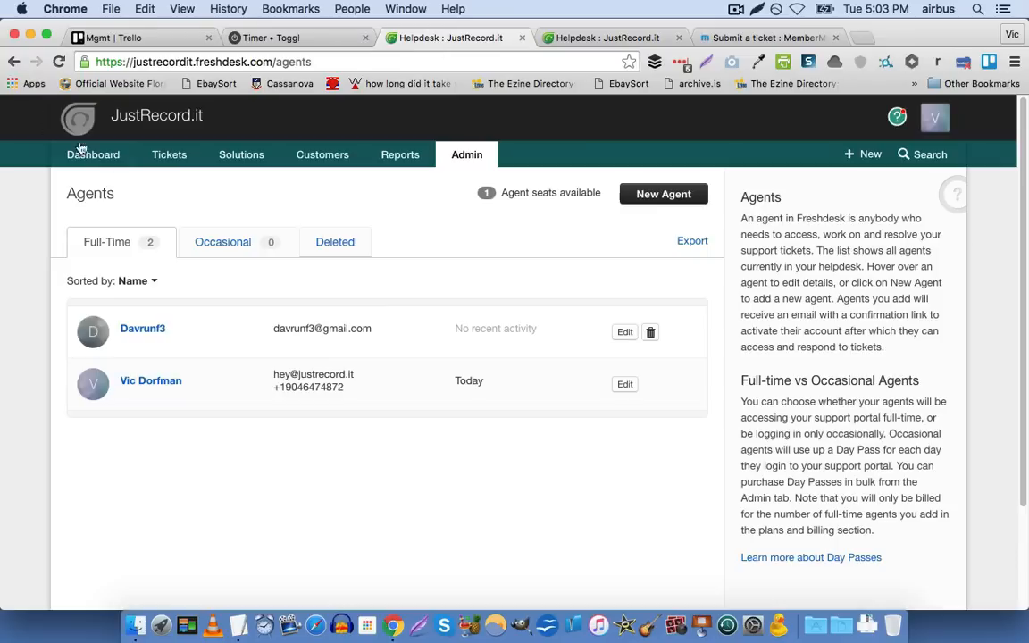
click(140, 161)
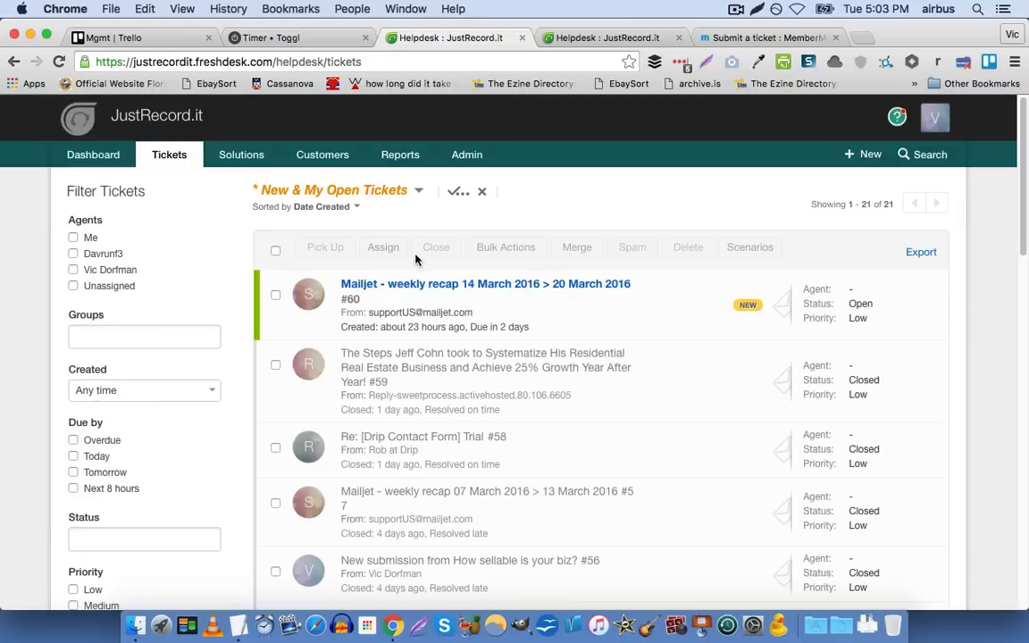
click(427, 283)
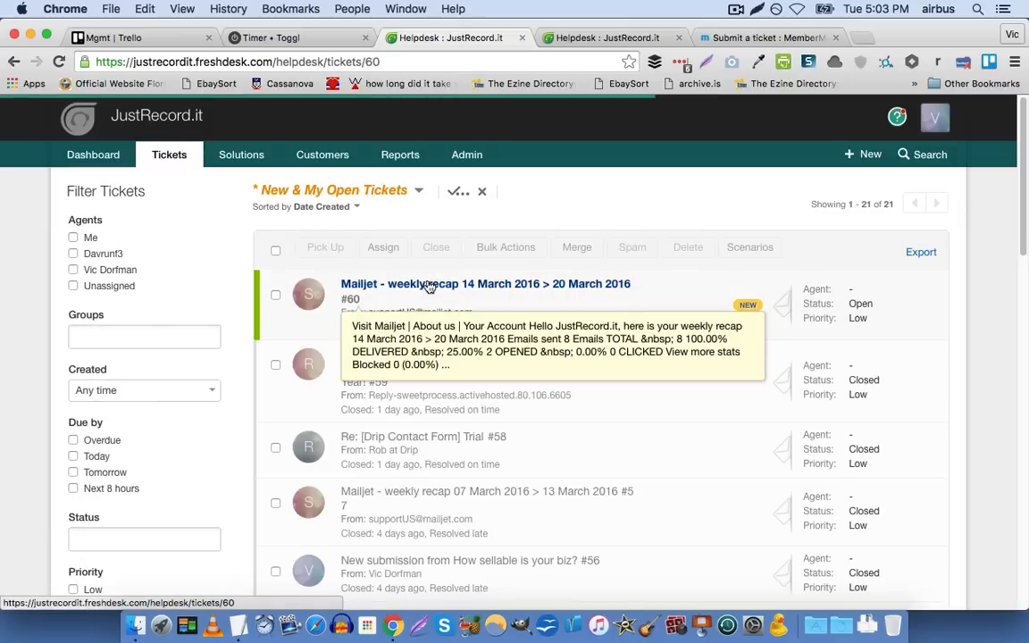
scroll(424, 310, down, 5)
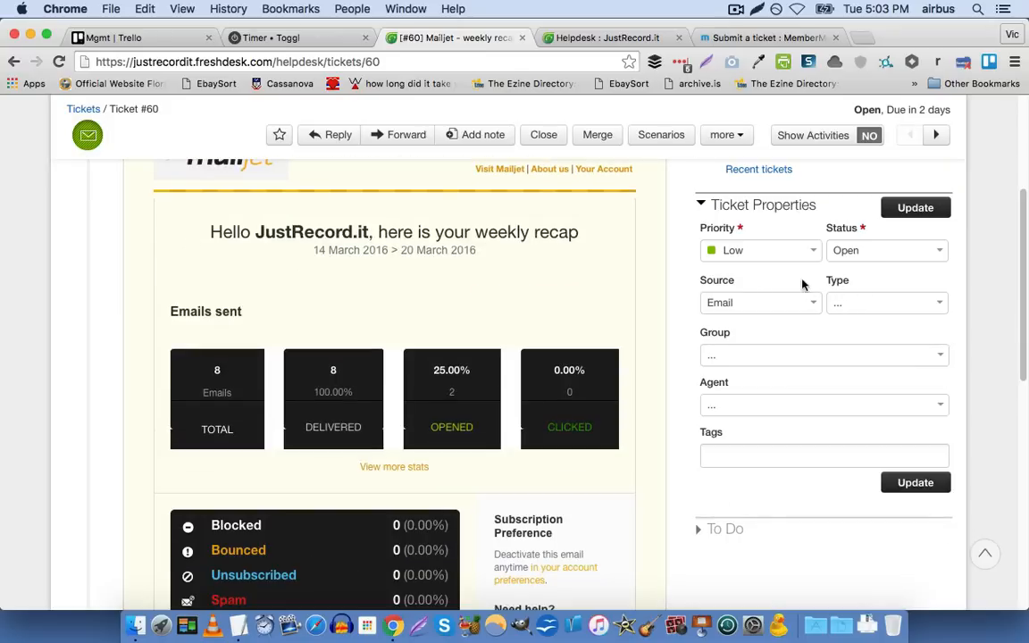
scroll(89, 339, down, 10)
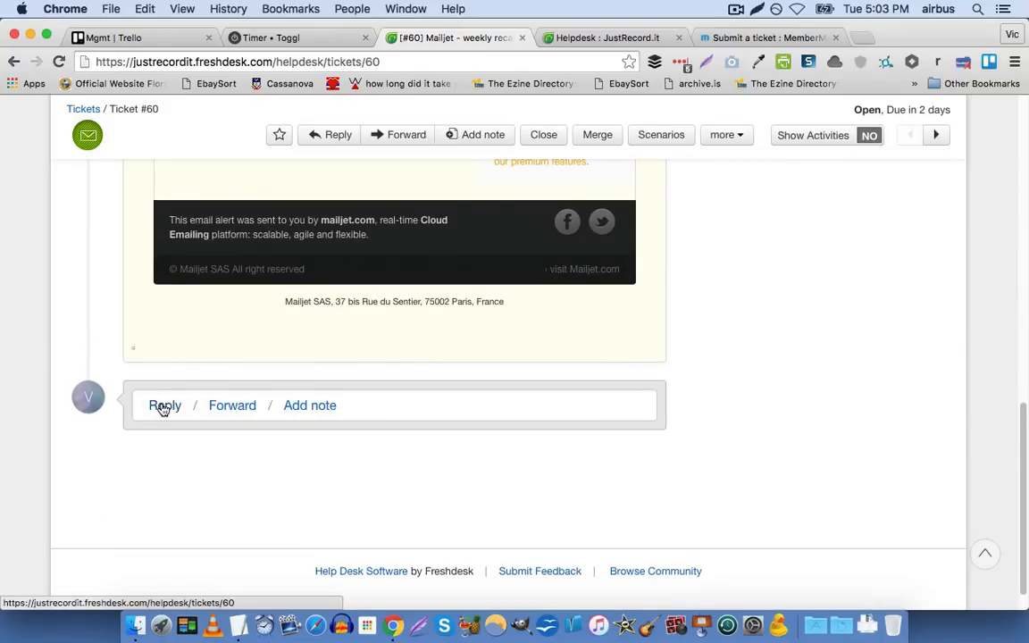
Start a reply to ticket #60 and view the choices for sending it with a new ticket status
click(163, 406)
scroll(110, 312, down, 3)
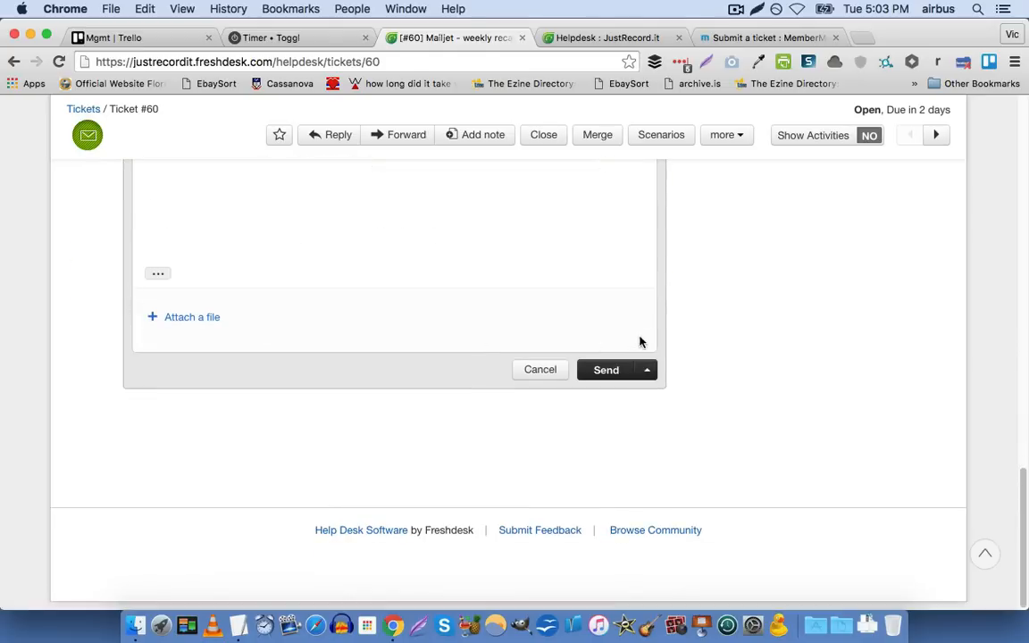
click(652, 371)
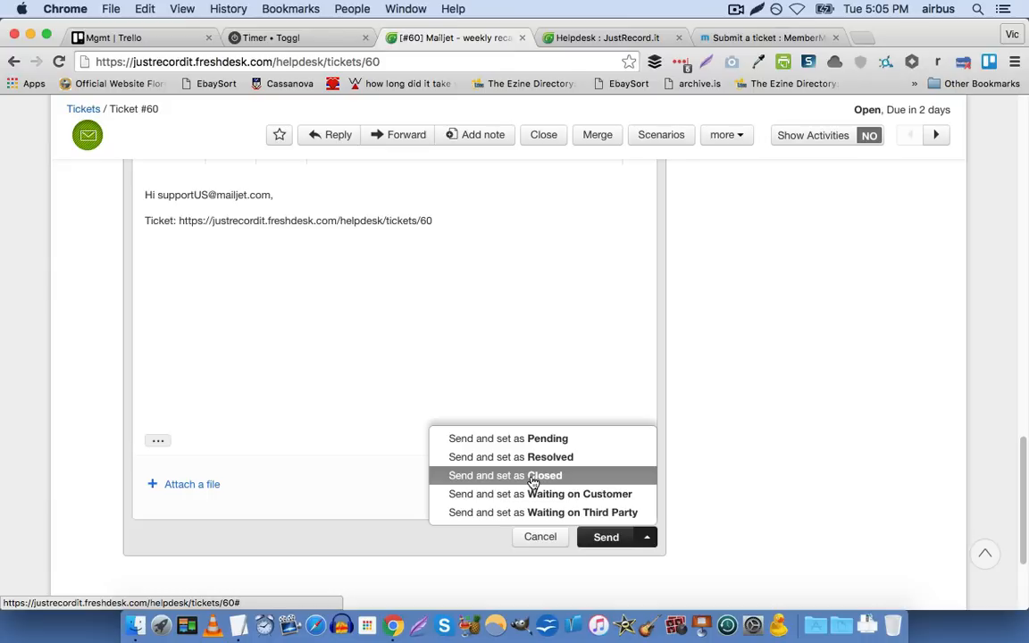
click(714, 352)
click(635, 355)
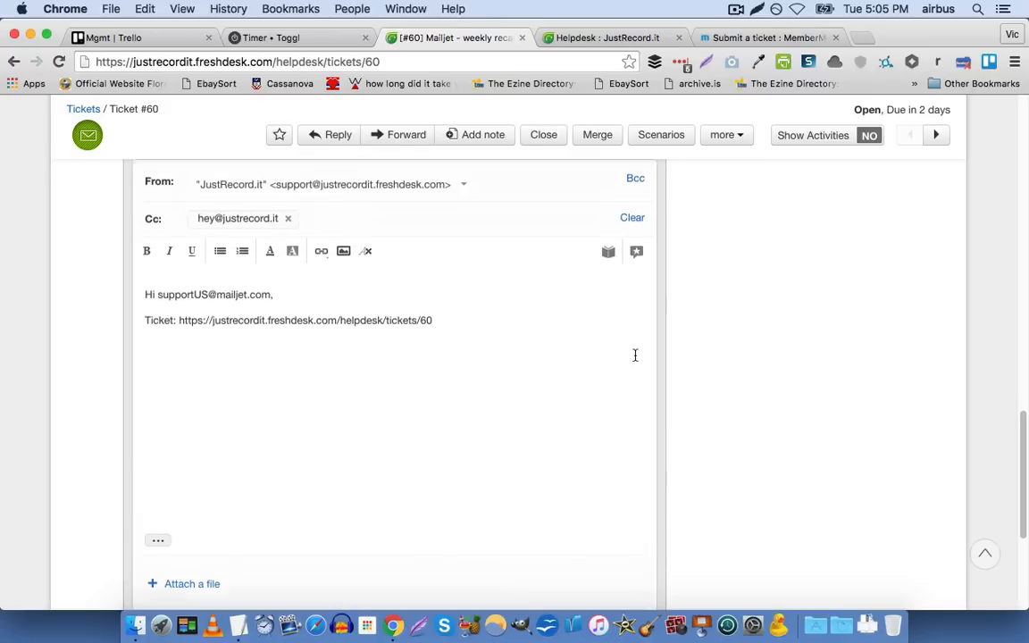
Recheck the send-and-set-status choices, including Closed and Waiting on Third Party, leaving the reply unsent and returning to the ticket's beginning
scroll(634, 356, down, 2)
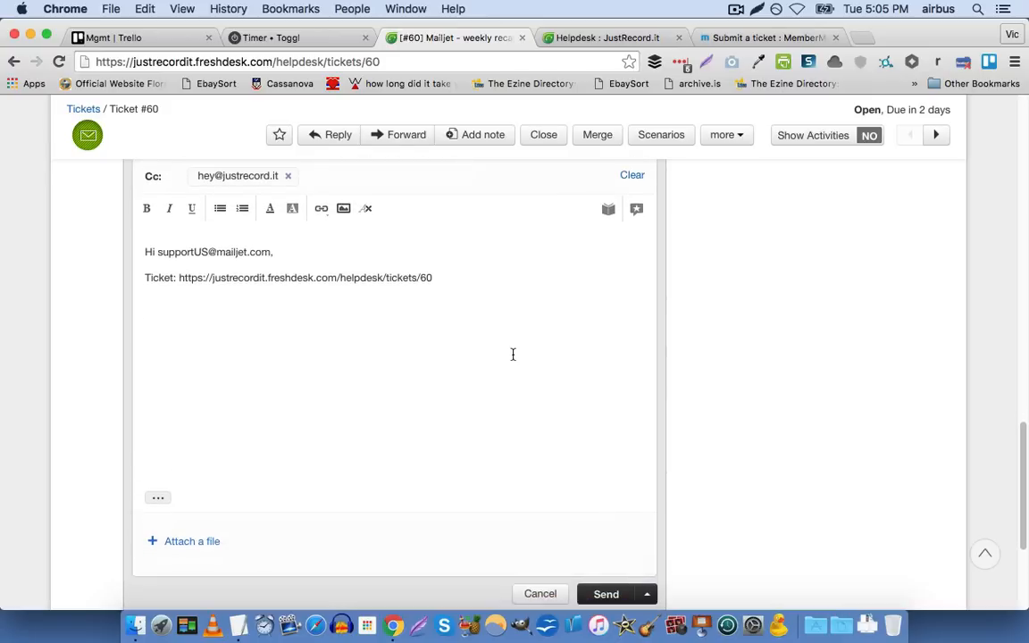
scroll(550, 369, down, 2)
click(646, 541)
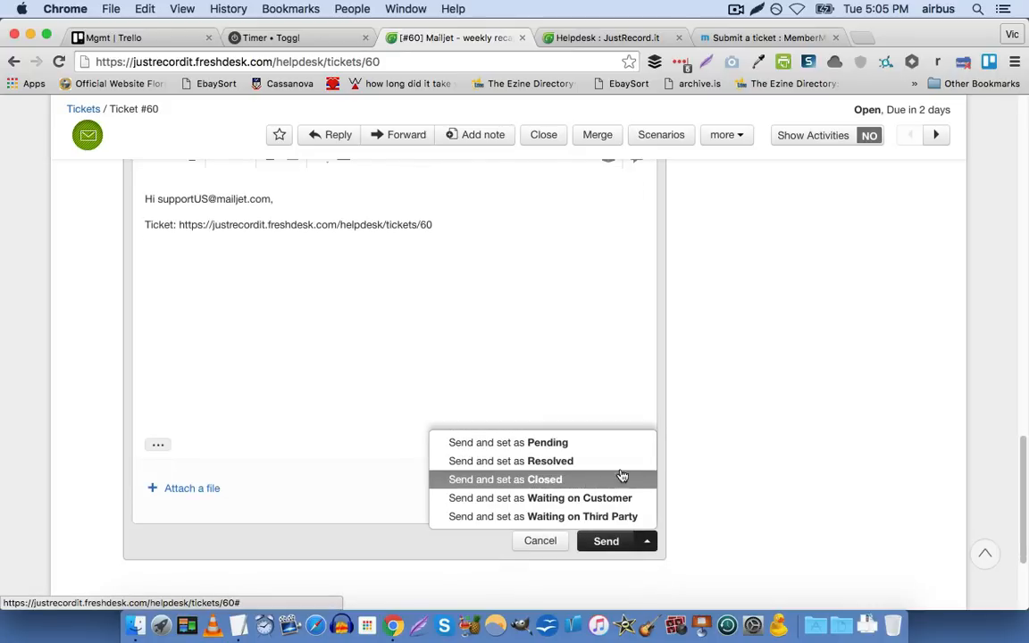
click(714, 455)
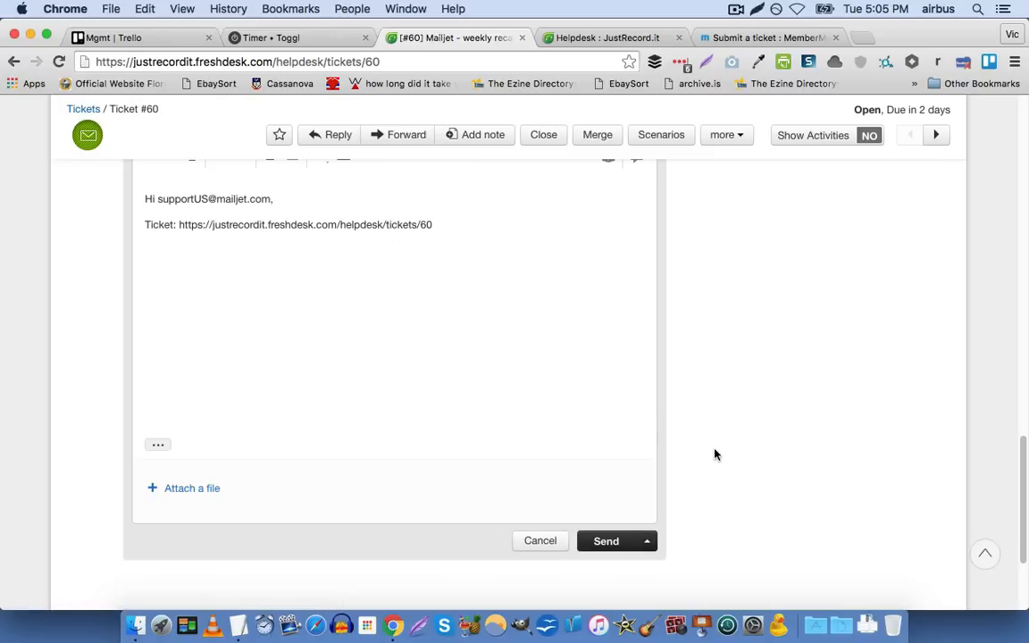
click(647, 544)
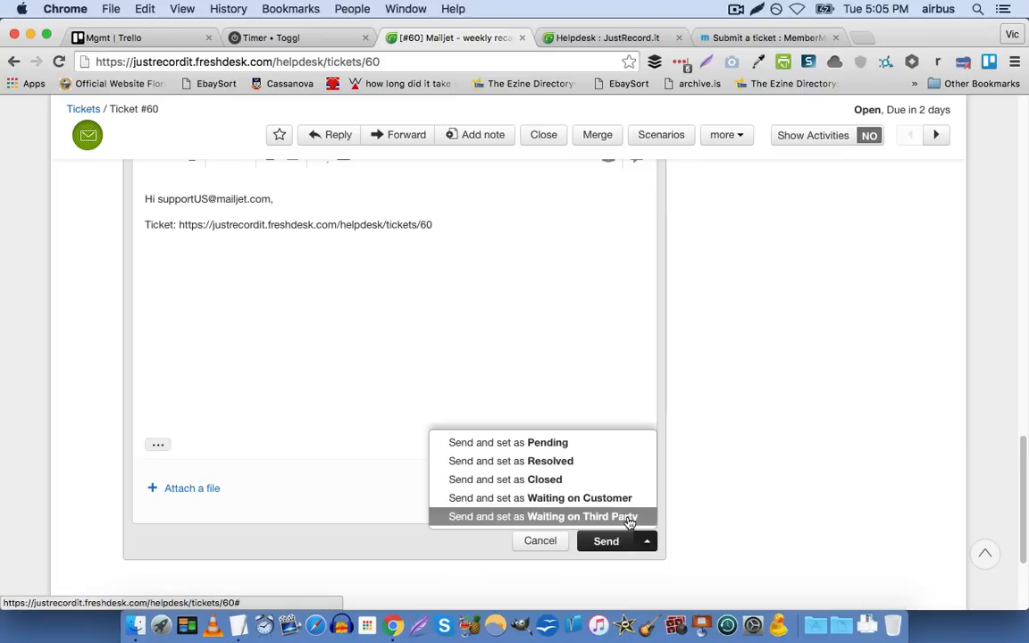
click(790, 457)
scroll(790, 457, up, 3)
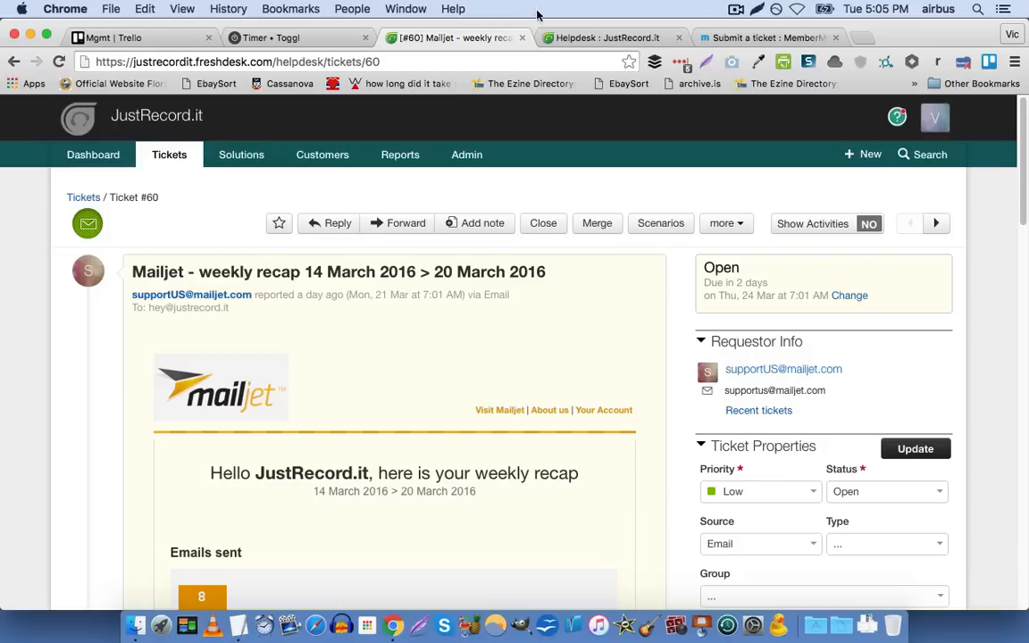
Return to the browser tab with the admin settings and open the Scenario Automations list
click(566, 38)
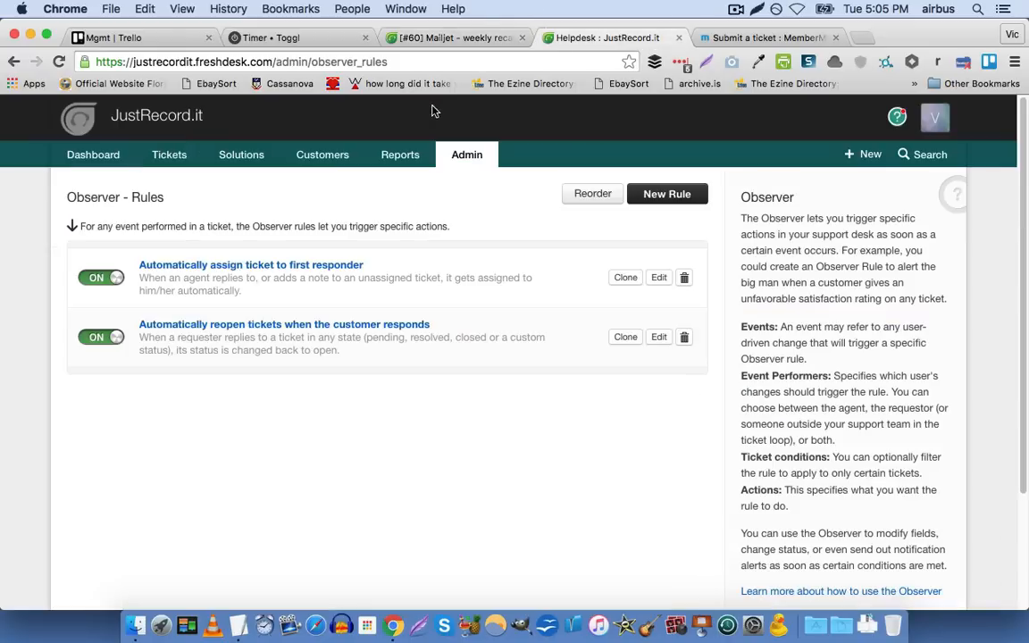
click(463, 154)
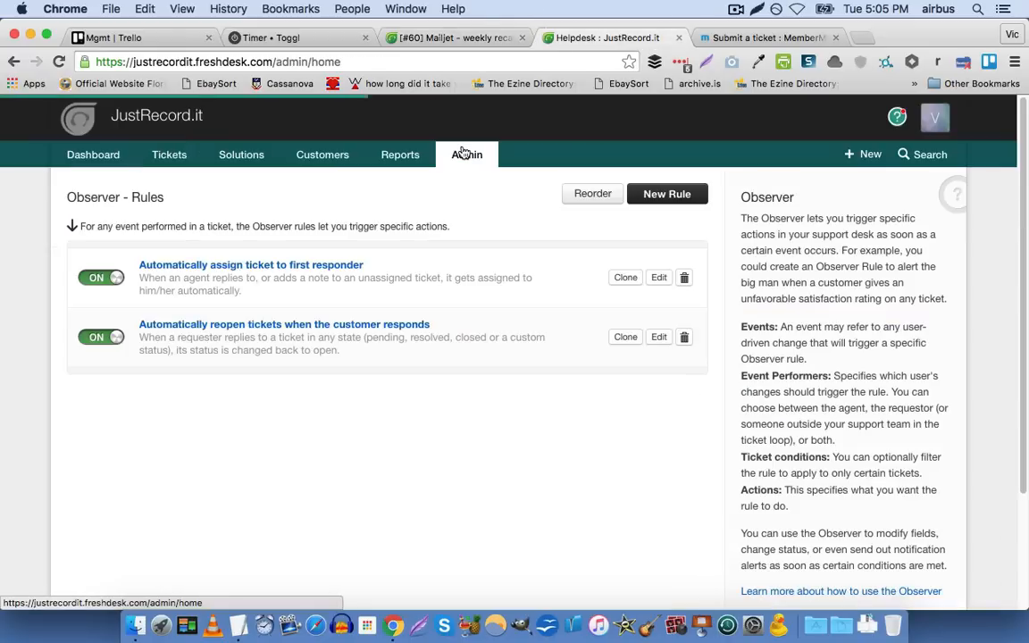
scroll(372, 396, down, 5)
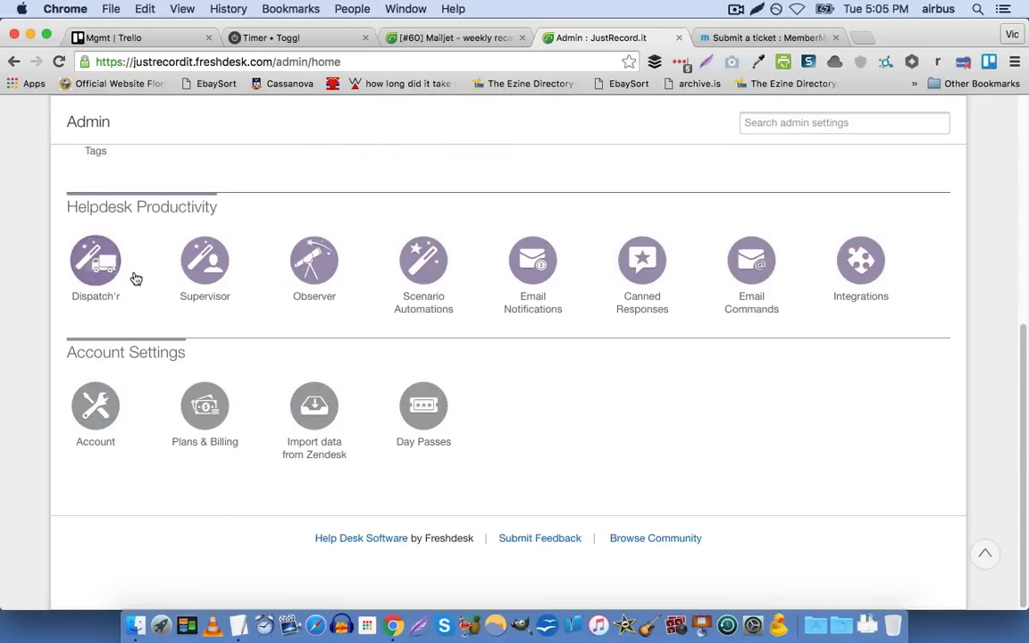
click(424, 274)
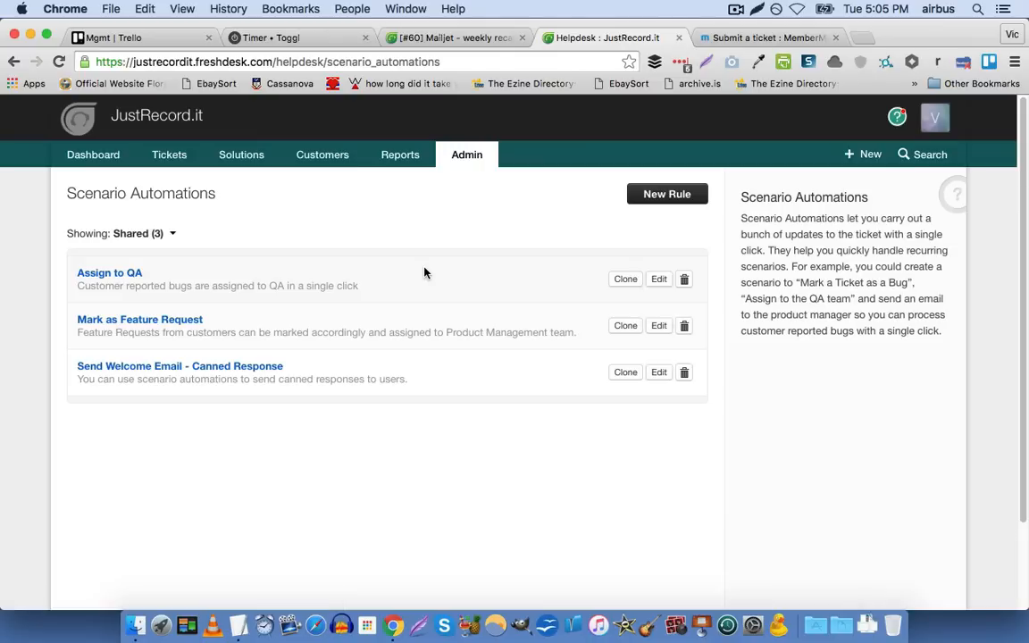
Switch to the browser tab with ticket #60 and open its list of scenarios available to execute
click(454, 40)
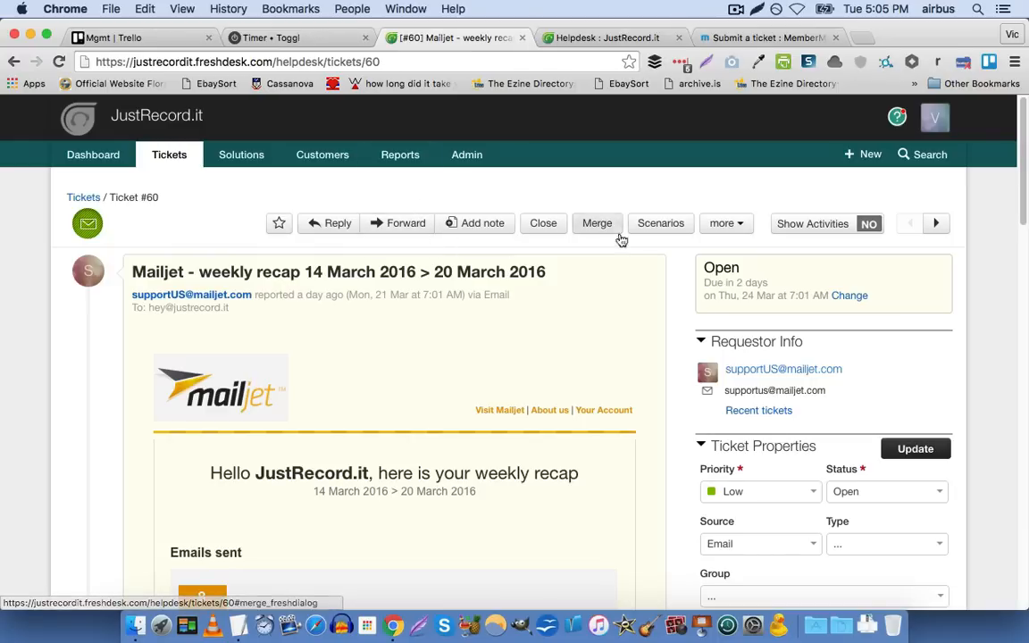
scroll(366, 330, down, 2)
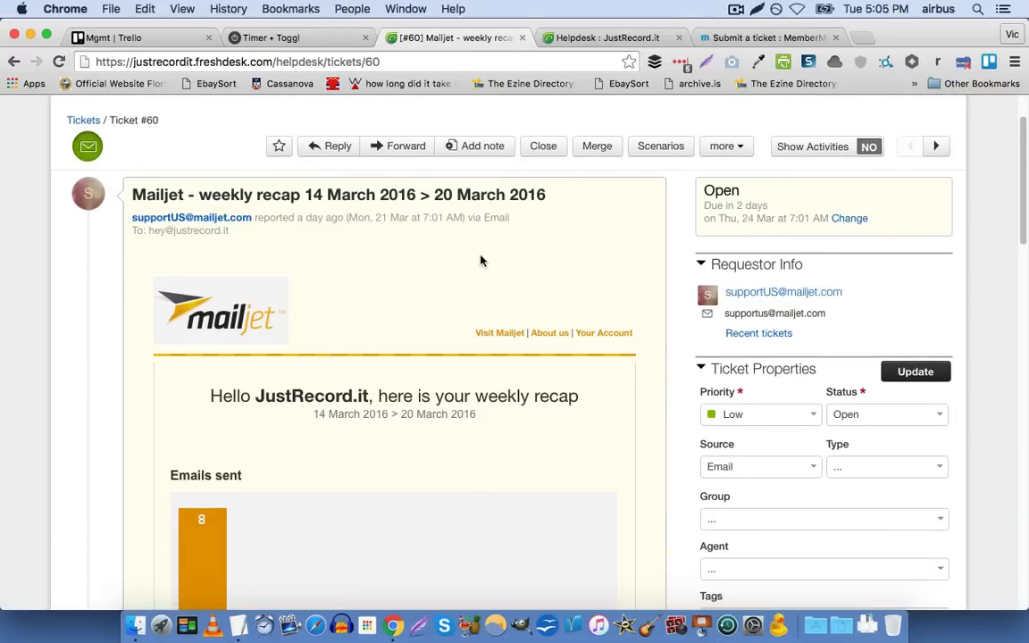
click(643, 154)
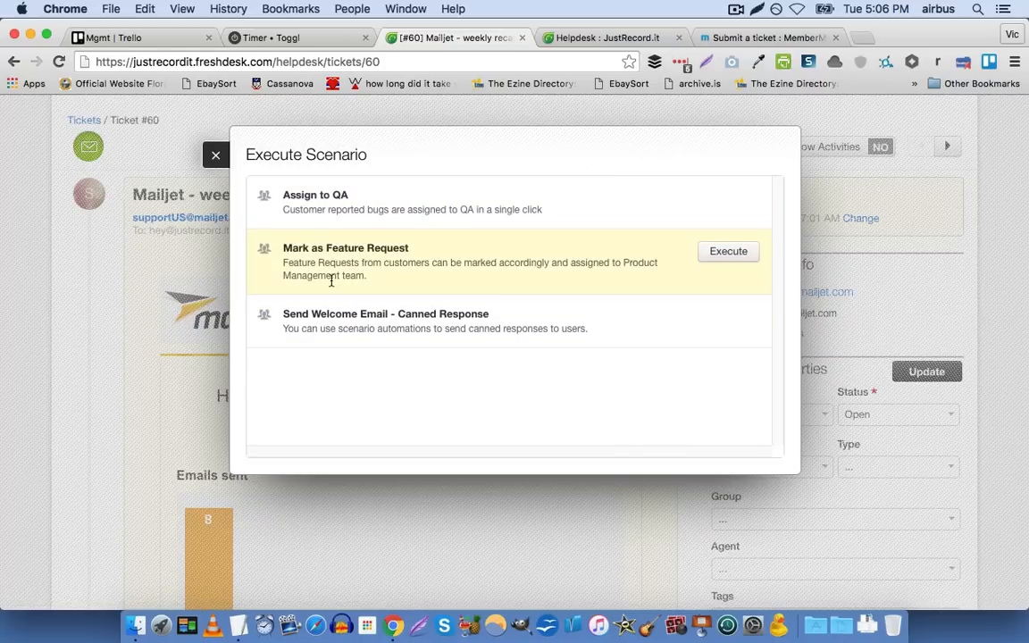
Return to the Scenario Automations tab and review the Assign to QA scenario's actions, group choices and availability, leaving it unchanged
click(563, 43)
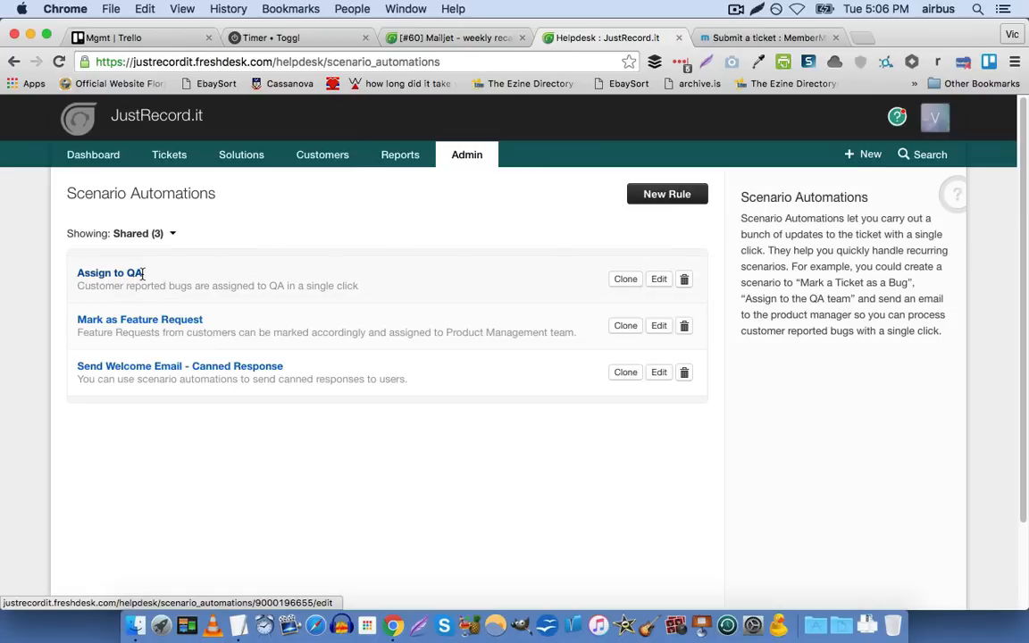
click(664, 286)
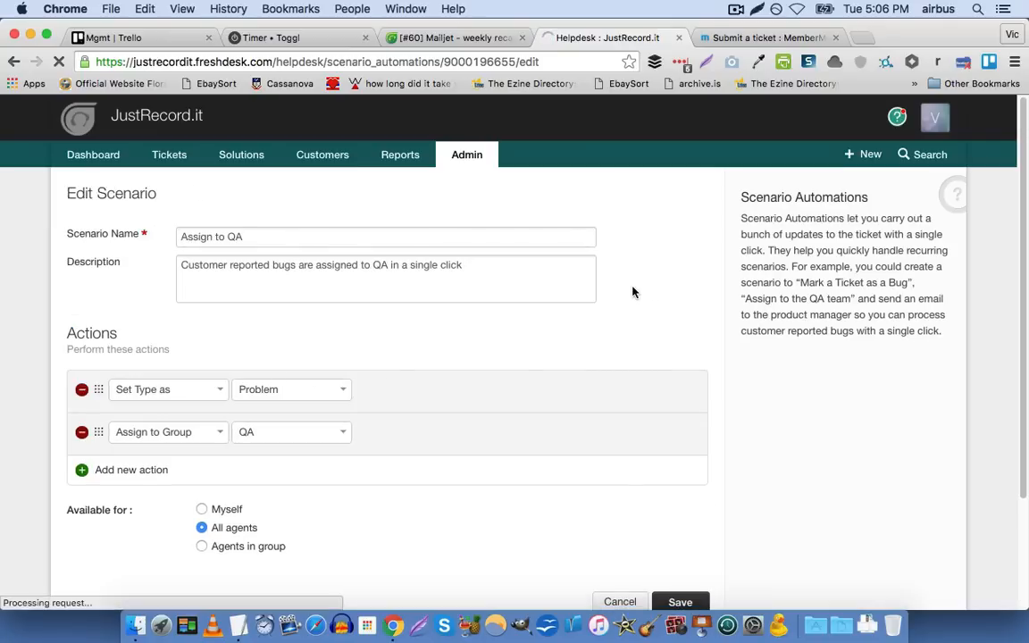
scroll(632, 292, down, 1)
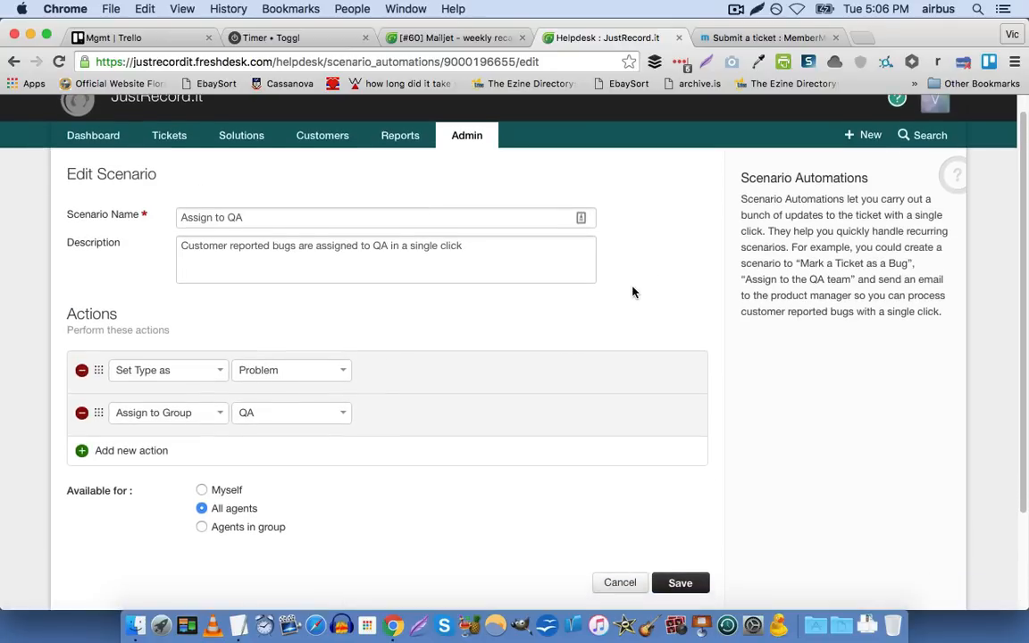
scroll(632, 292, down, 3)
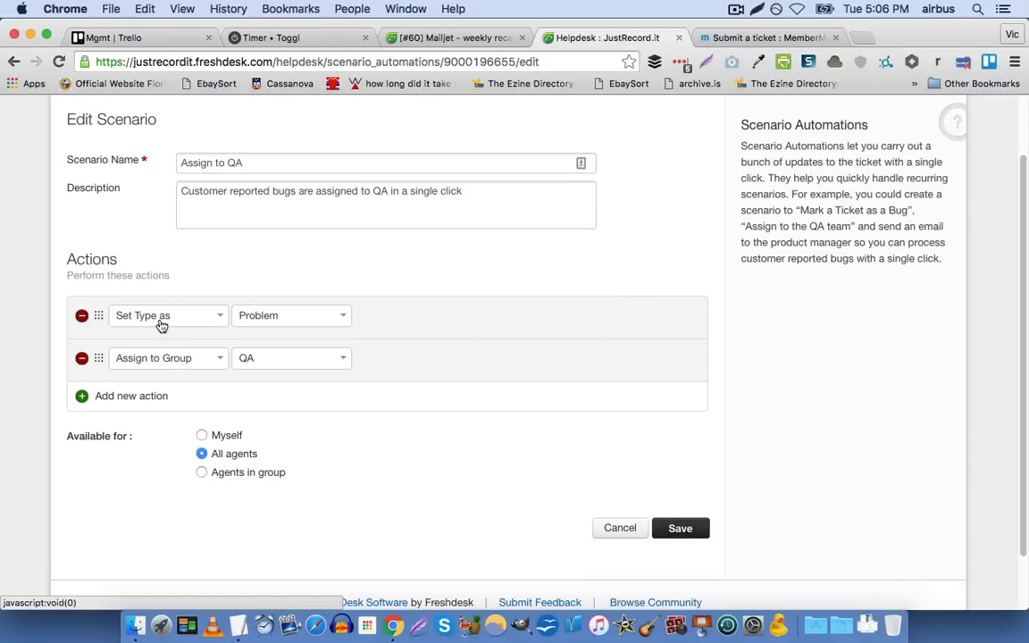
click(162, 325)
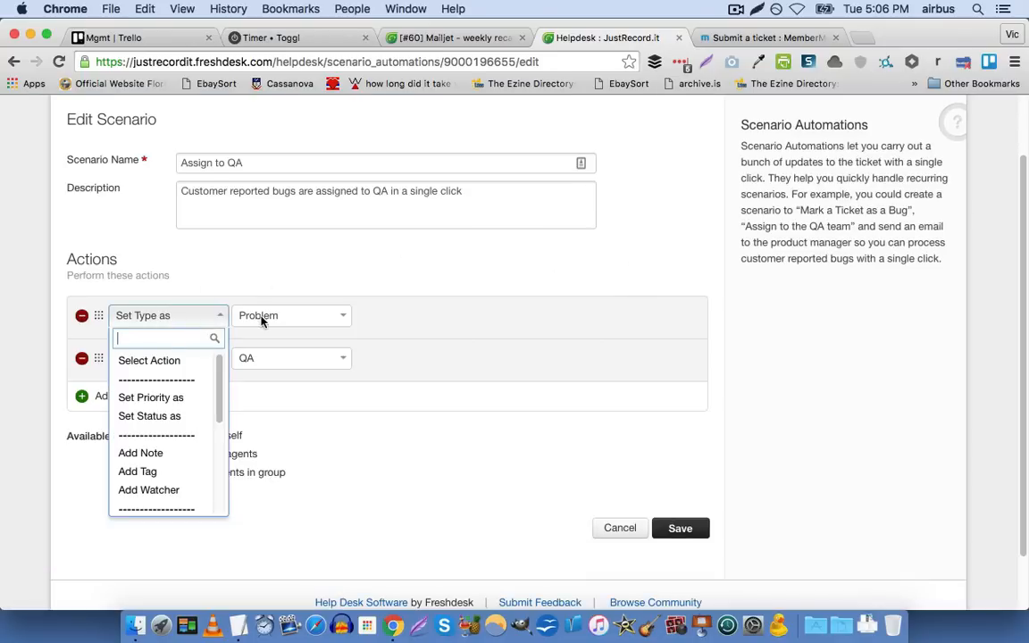
click(306, 283)
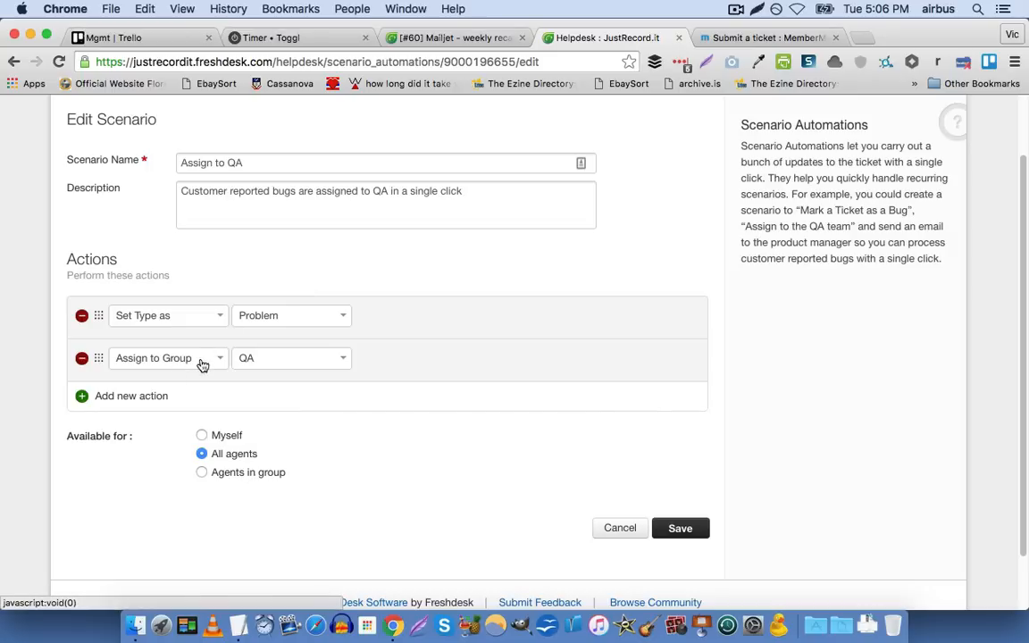
click(263, 362)
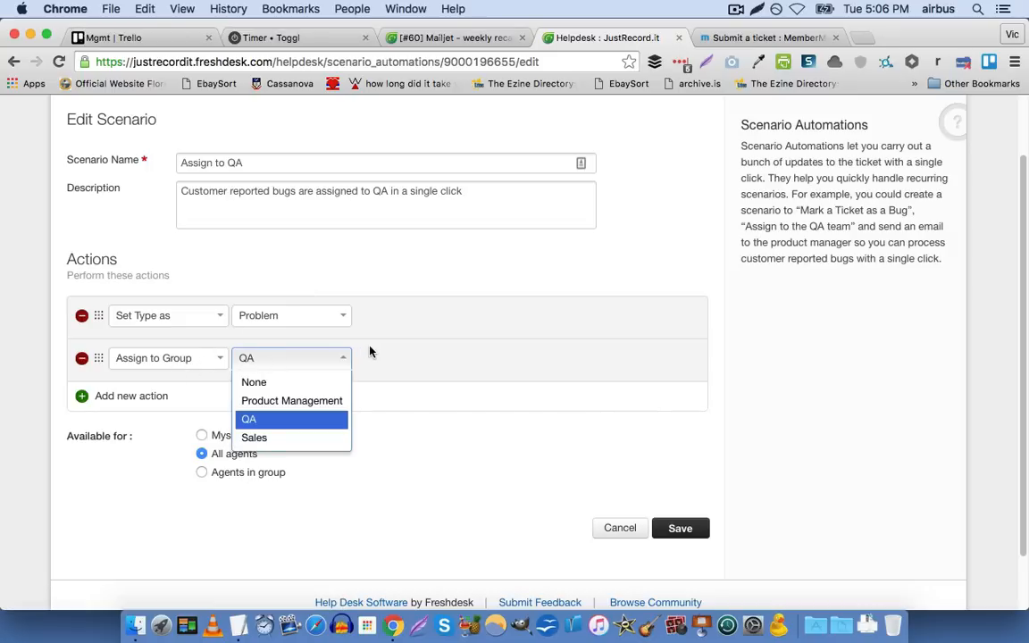
click(450, 309)
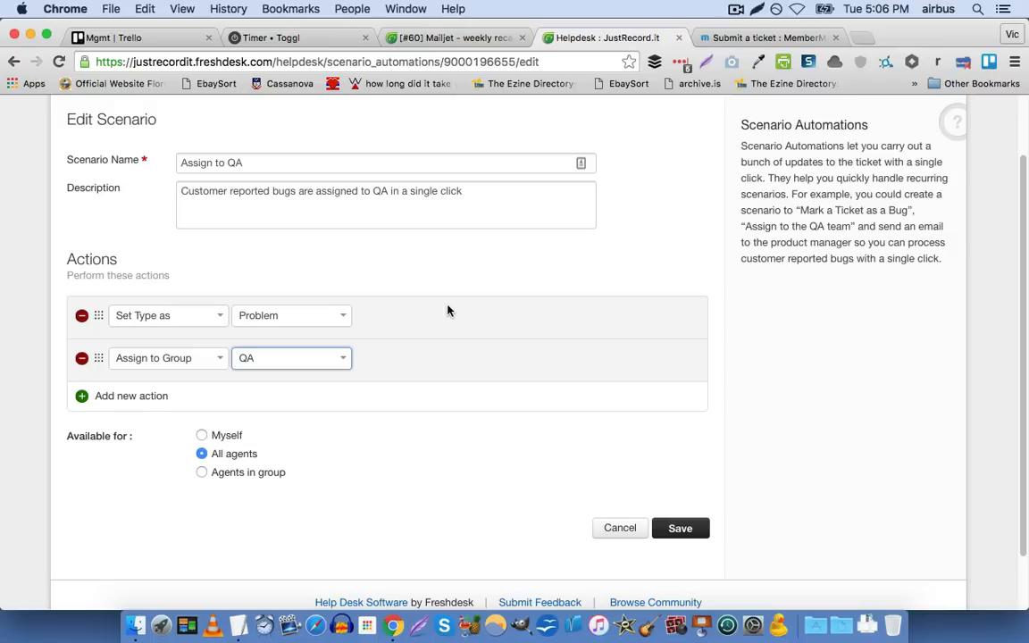
scroll(455, 310, down, 3)
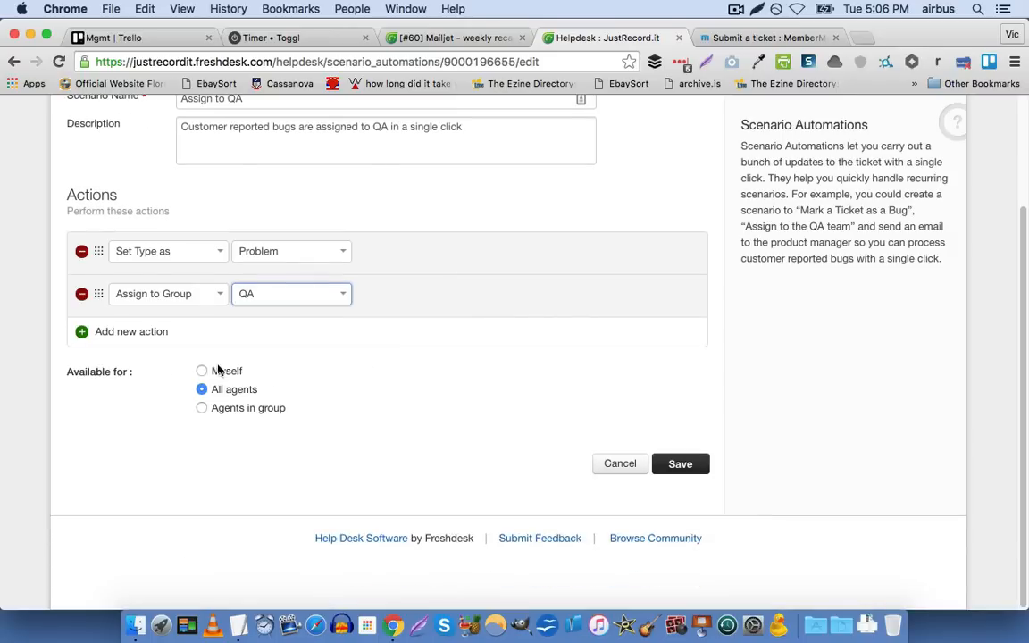
scroll(291, 385, up, 3)
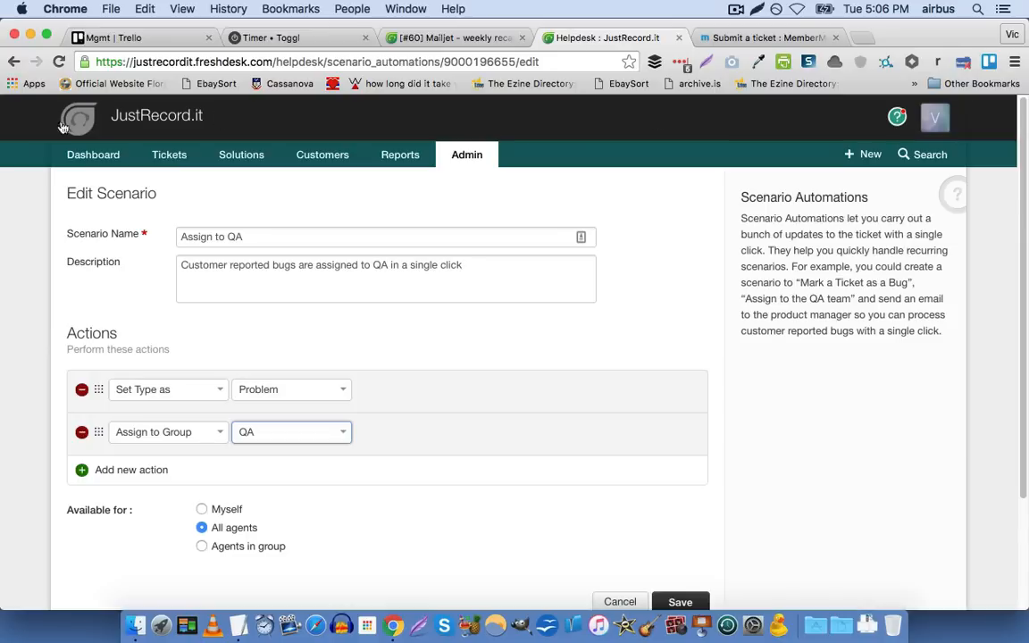
click(9, 62)
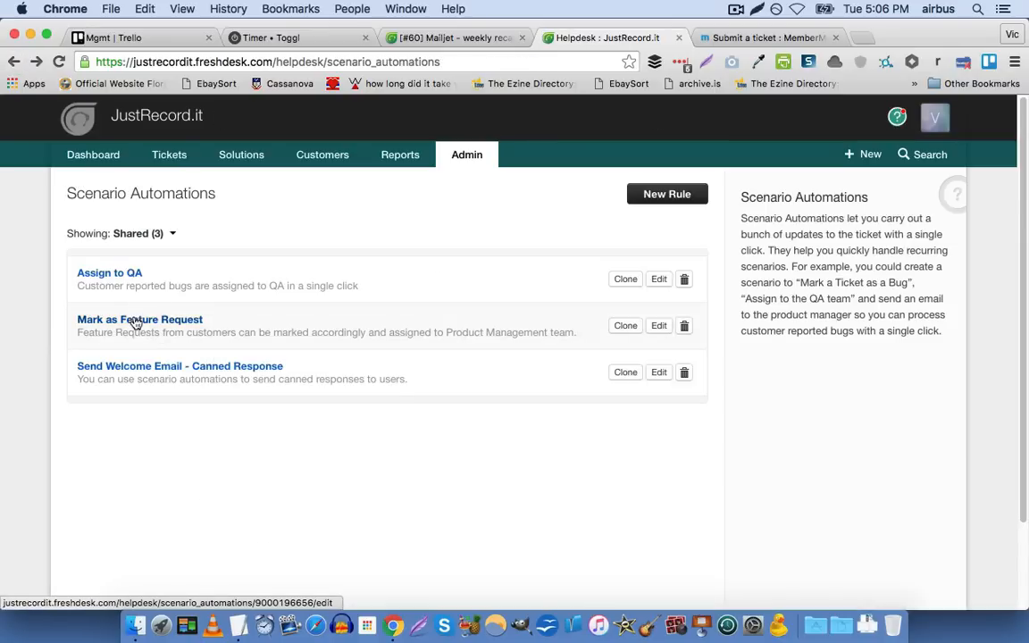
Open the Mark as Feature Request scenario, compare it with ticket #60's executable scenarios, and view its group assignment choices
click(661, 328)
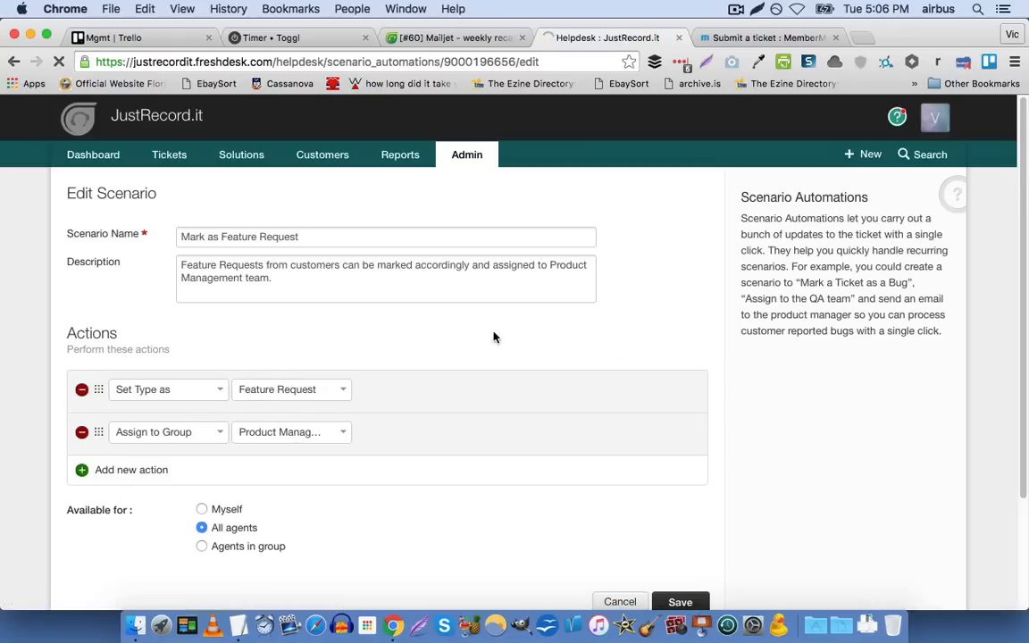
scroll(36, 411, down, 2)
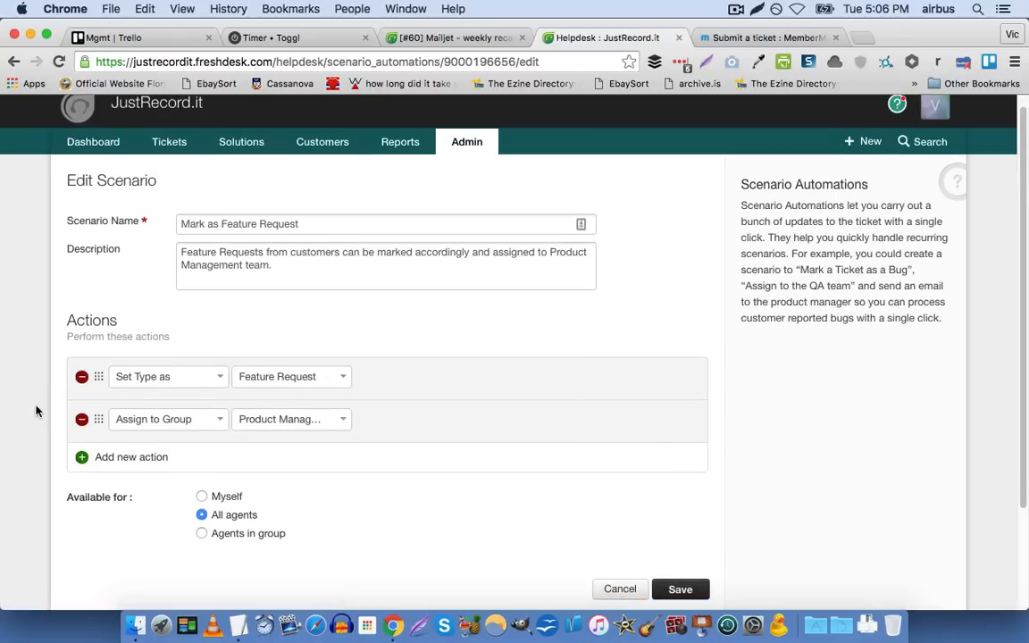
click(460, 32)
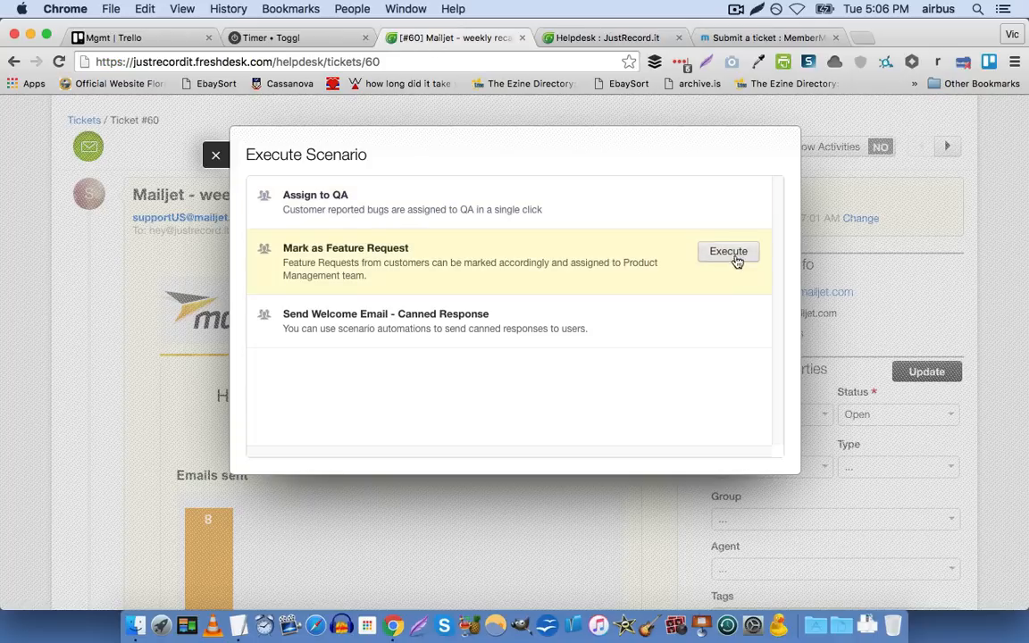
click(541, 35)
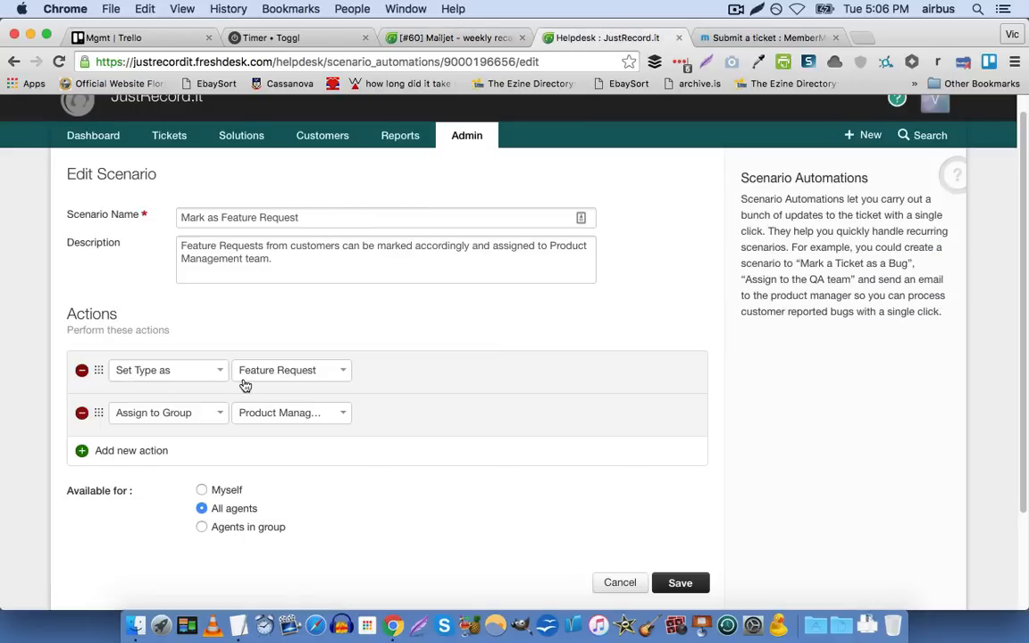
click(303, 417)
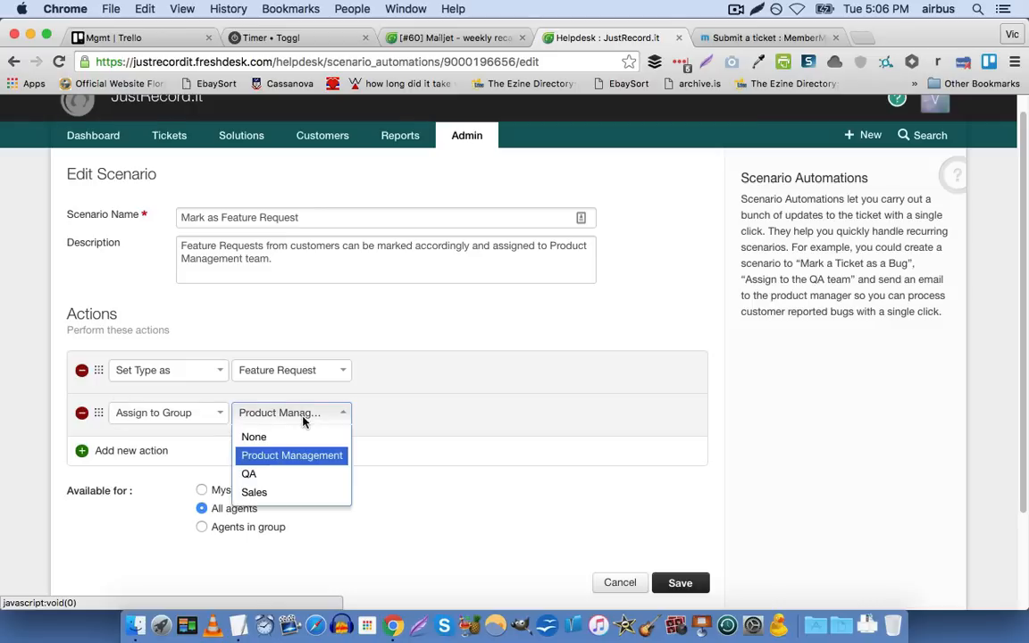
click(14, 364)
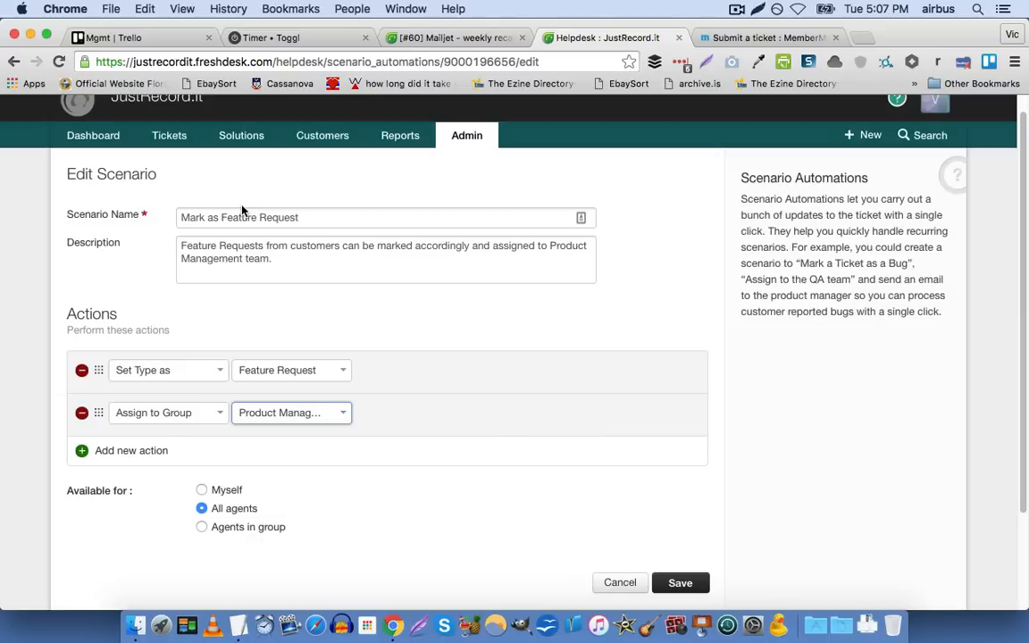
Go back through the admin settings to Scenario Automations and start a new rule named "Customer asks for a refund"
click(464, 143)
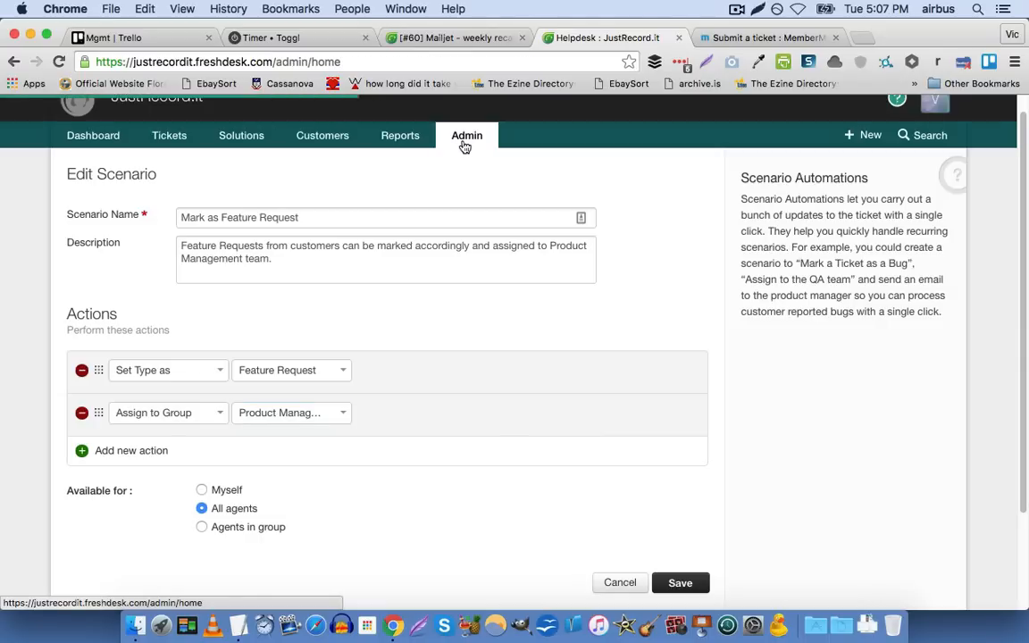
scroll(451, 330, down, 5)
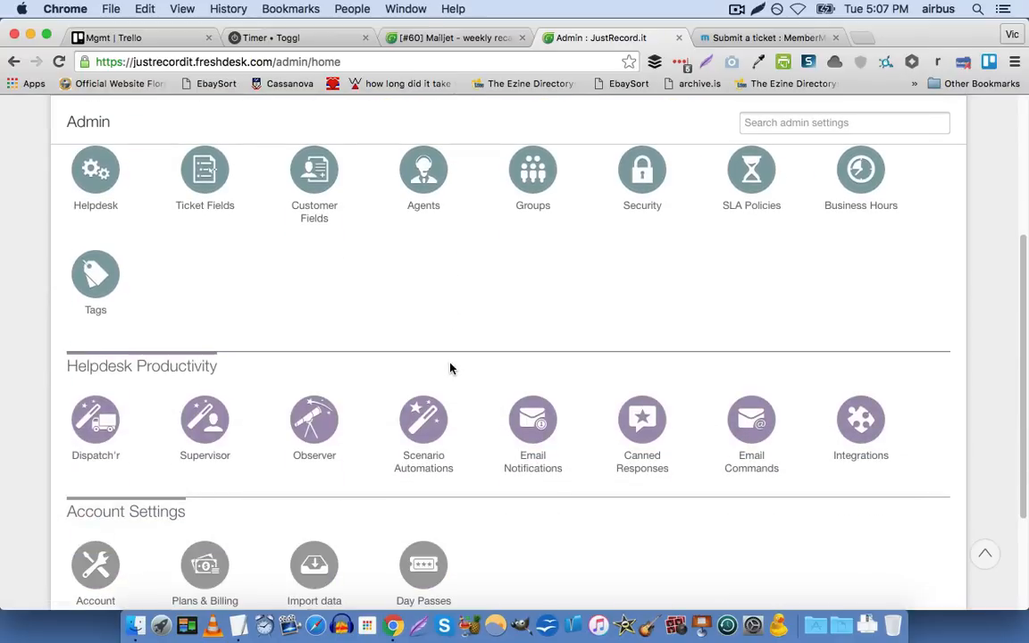
click(421, 444)
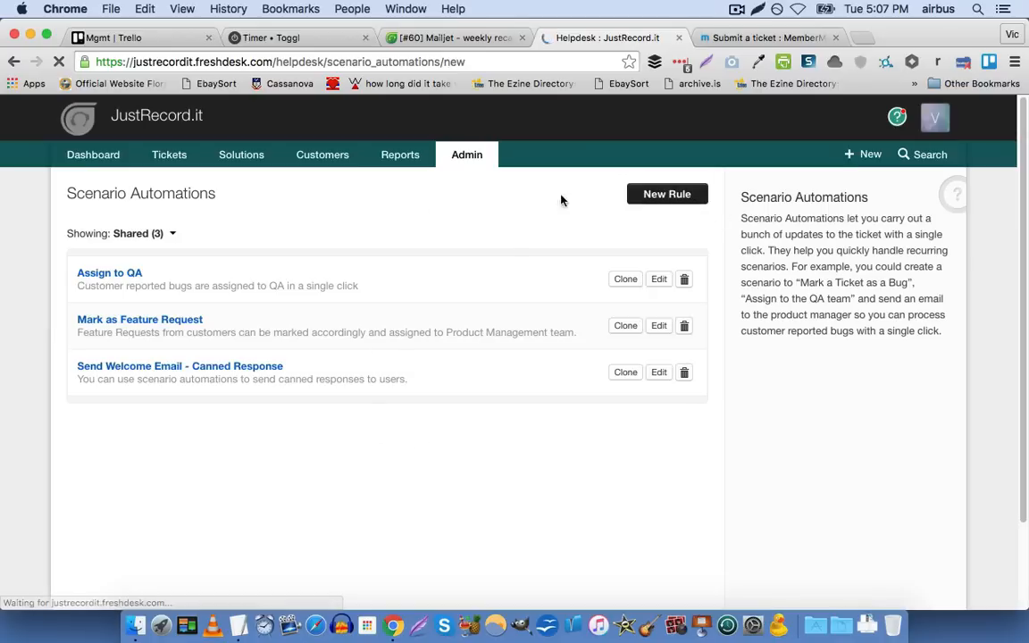
click(249, 233)
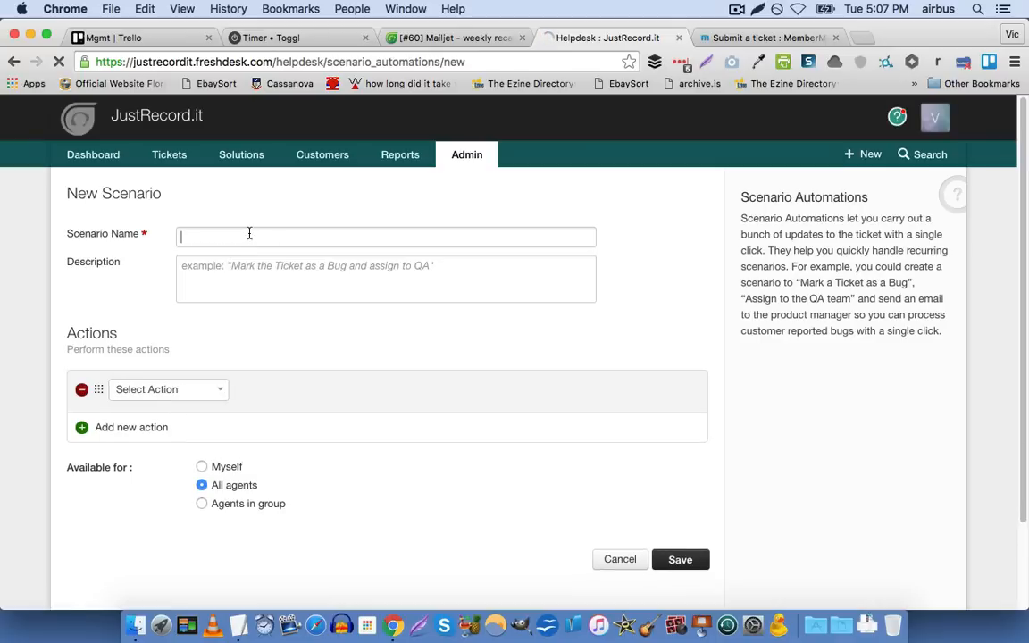
text(W)
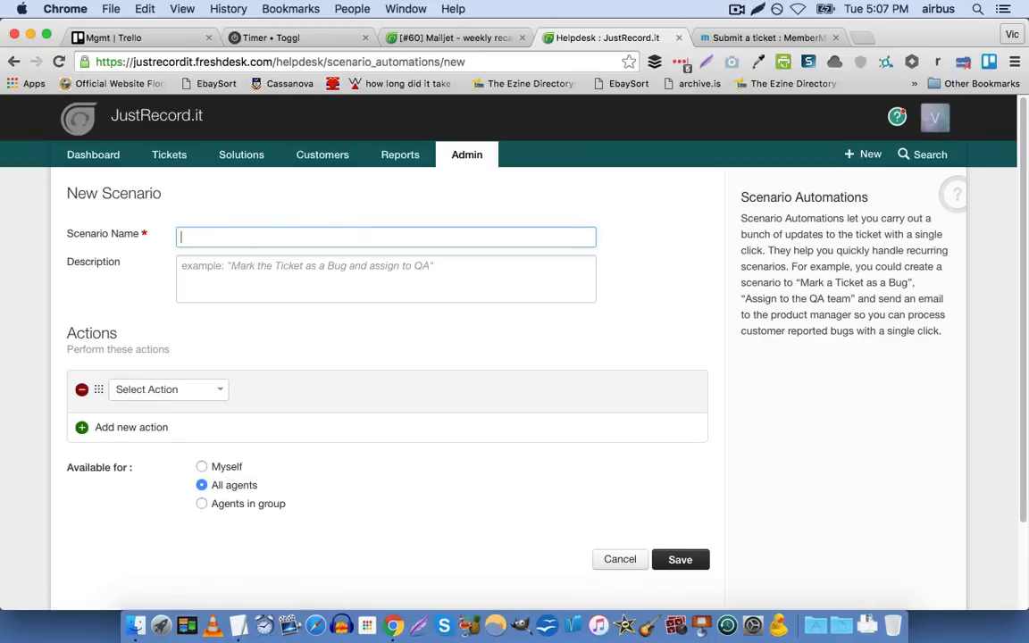
text(Customer asks for a refu)
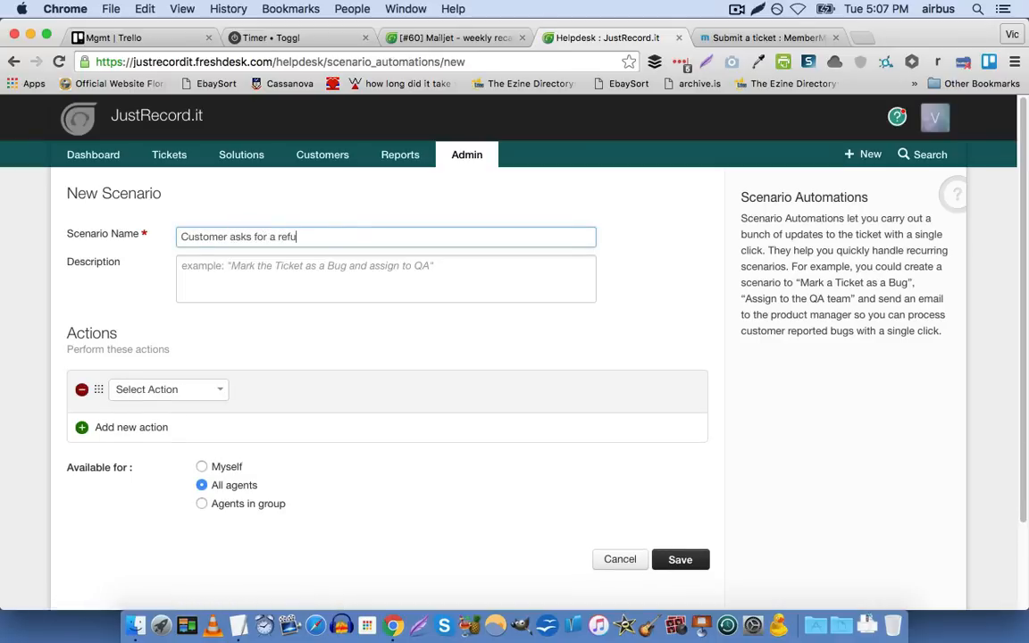
text(nd)
Enter the scenario description "Ask customer why they're requesting a refund."
key(Tab)
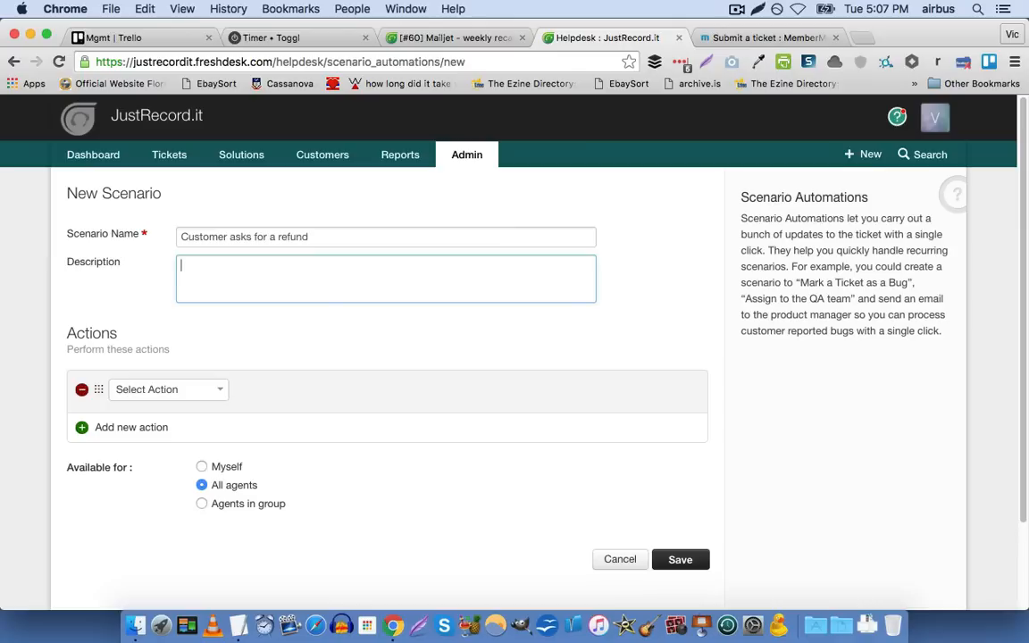
text(Ask customer why they[re)
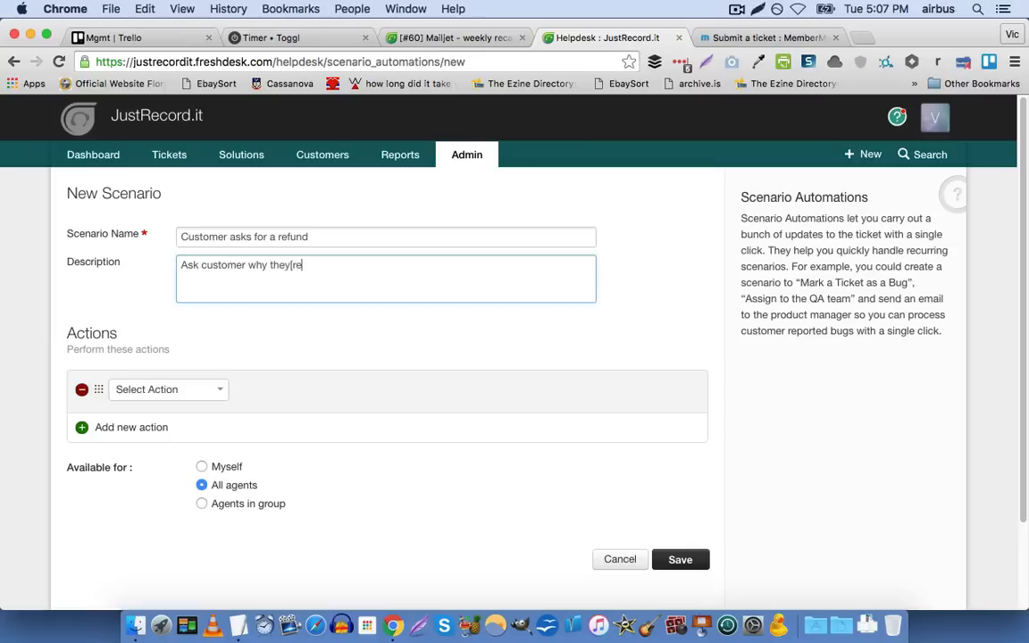
key(BackSpace)
key(BackSpace)
key(BackSpace)
text('re requesting a refund.)
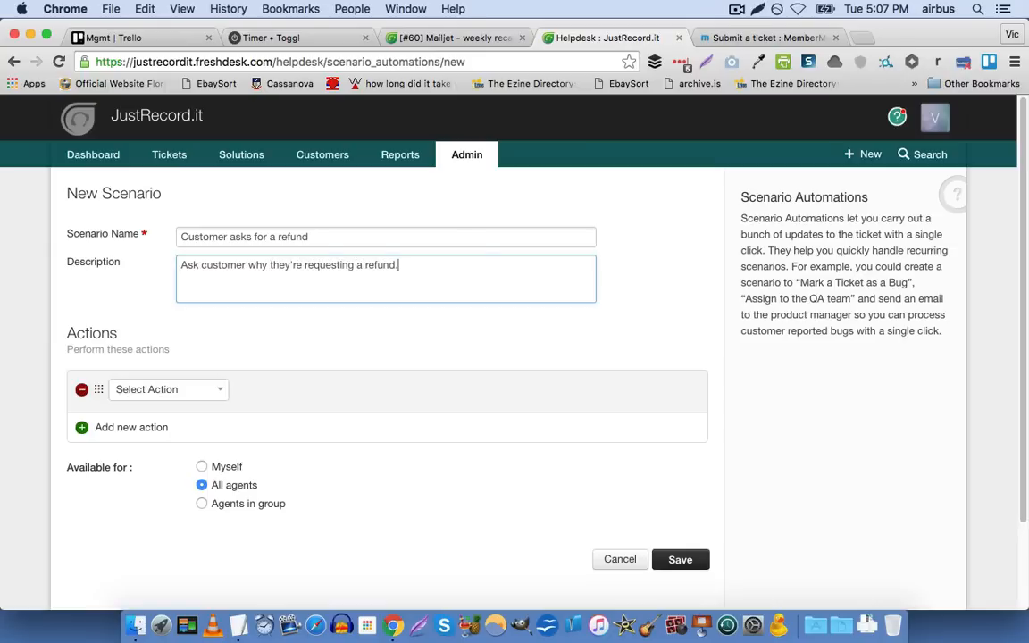
Set the new scenario's first action to Send Email to Requester
scroll(193, 204, down, 2)
click(186, 310)
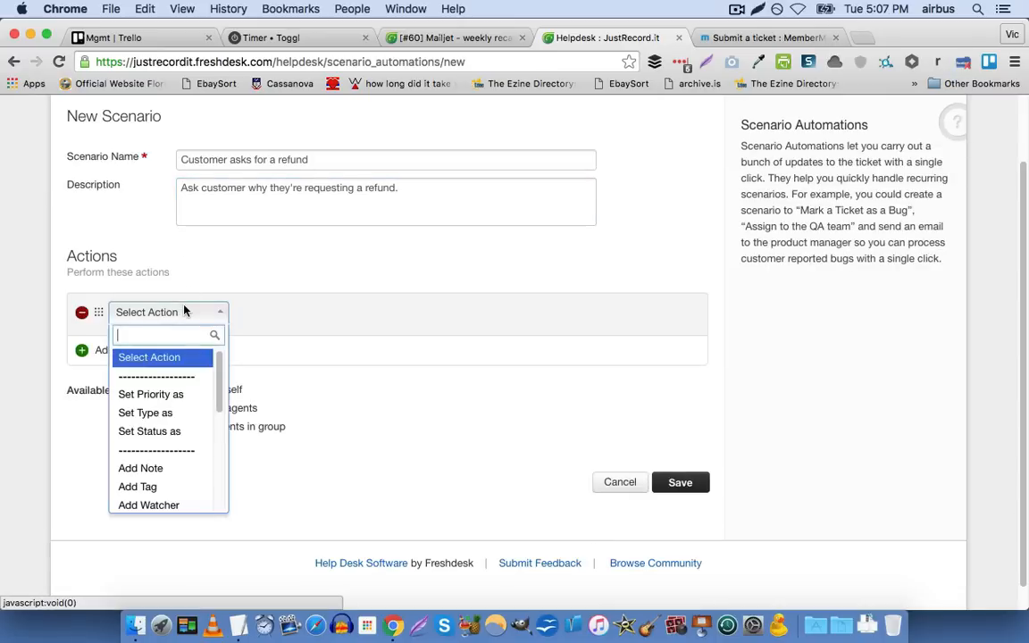
scroll(186, 390, down, 3)
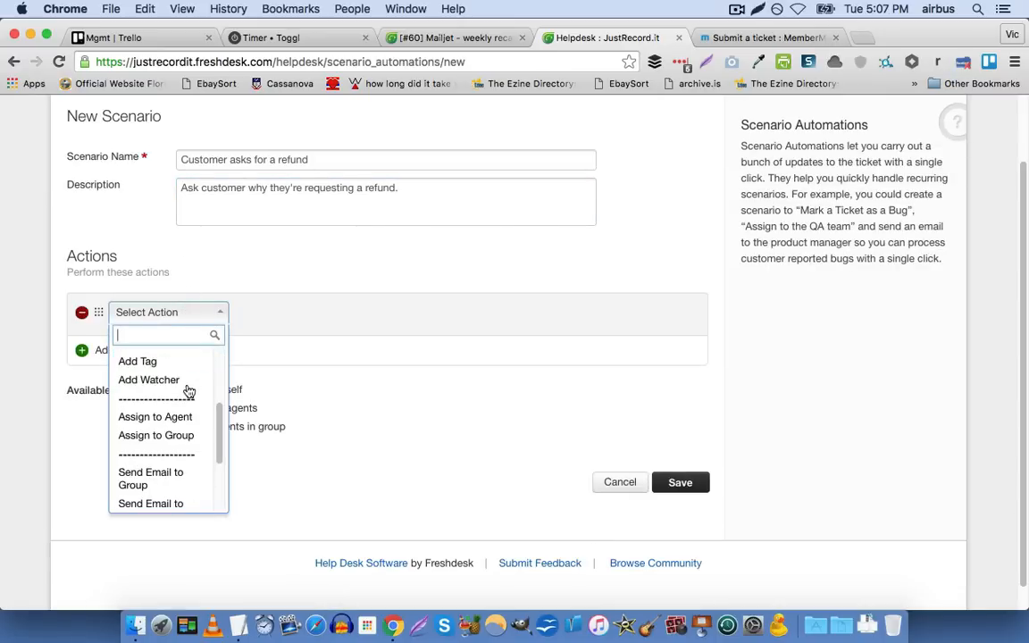
scroll(183, 397, down, 1)
scroll(179, 469, down, 2)
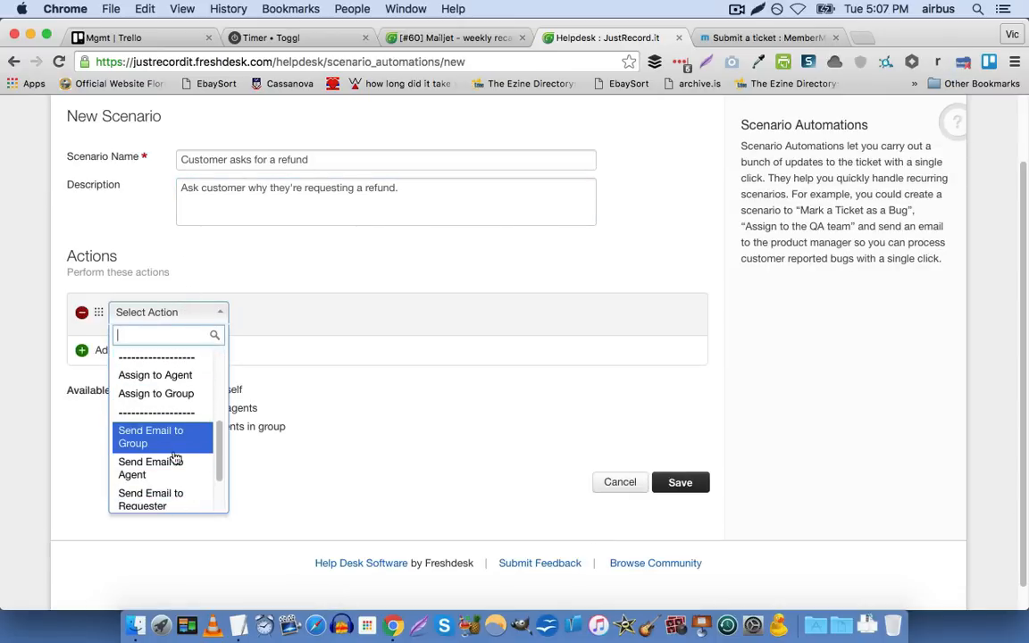
click(179, 479)
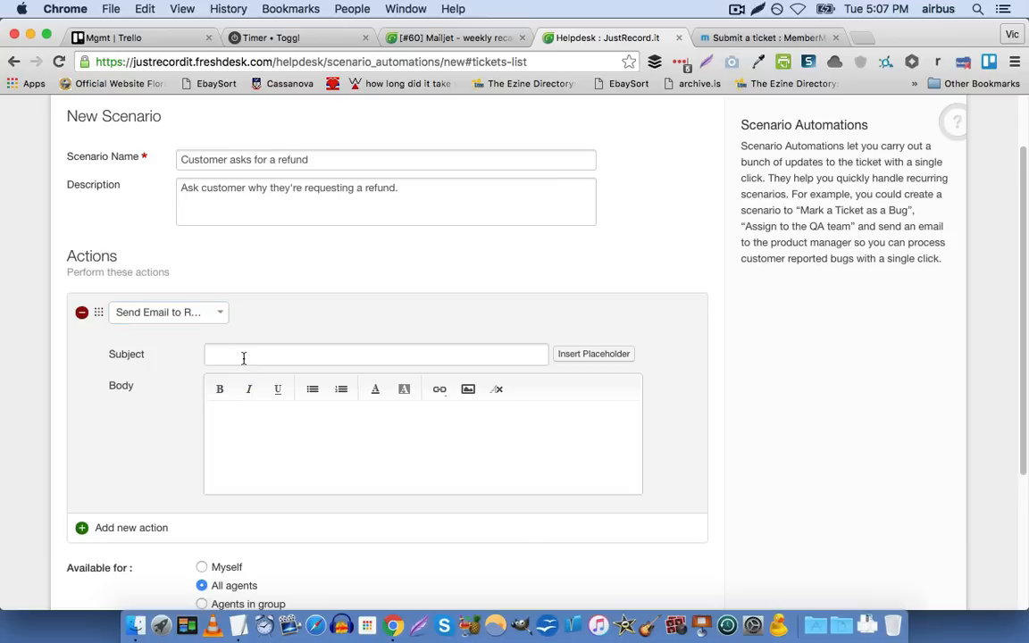
Set the email subject to "re:" followed by the ticket Subject placeholder, giving "re: {{ticket.subject}}"
click(248, 354)
text(re:)
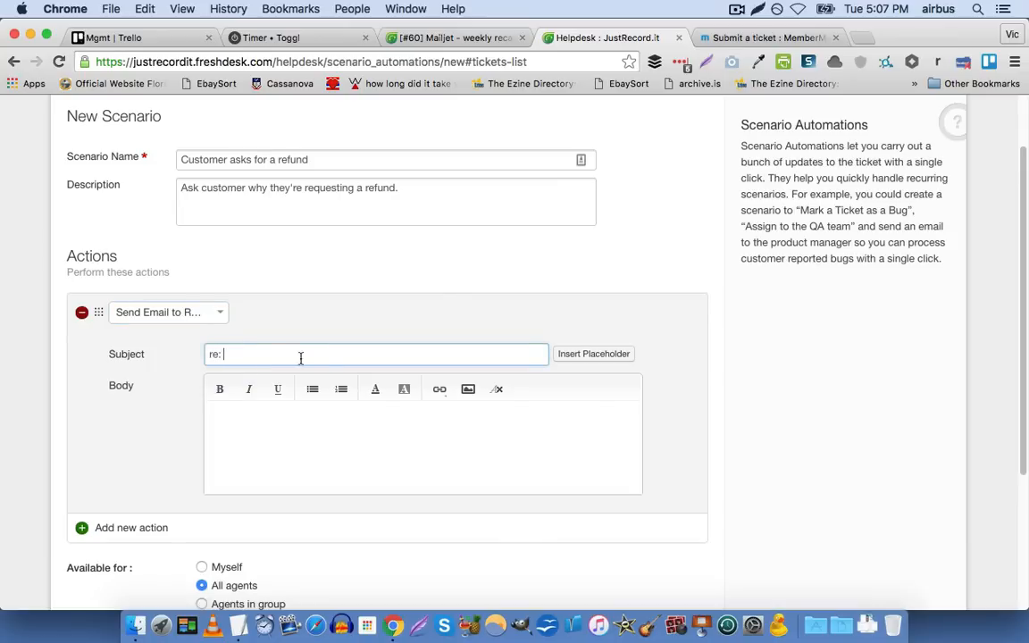
click(591, 354)
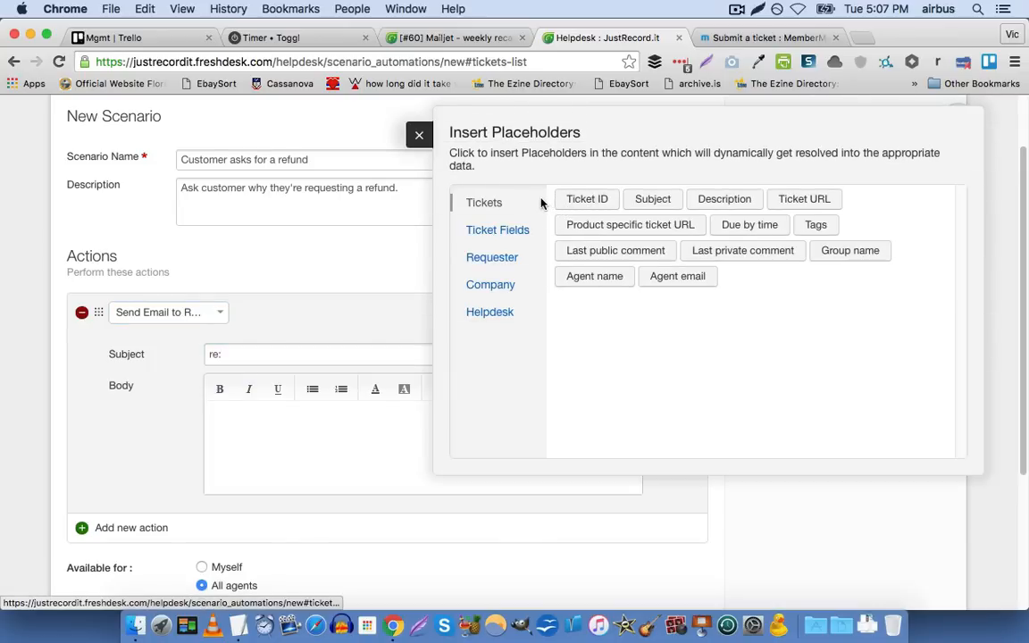
click(645, 200)
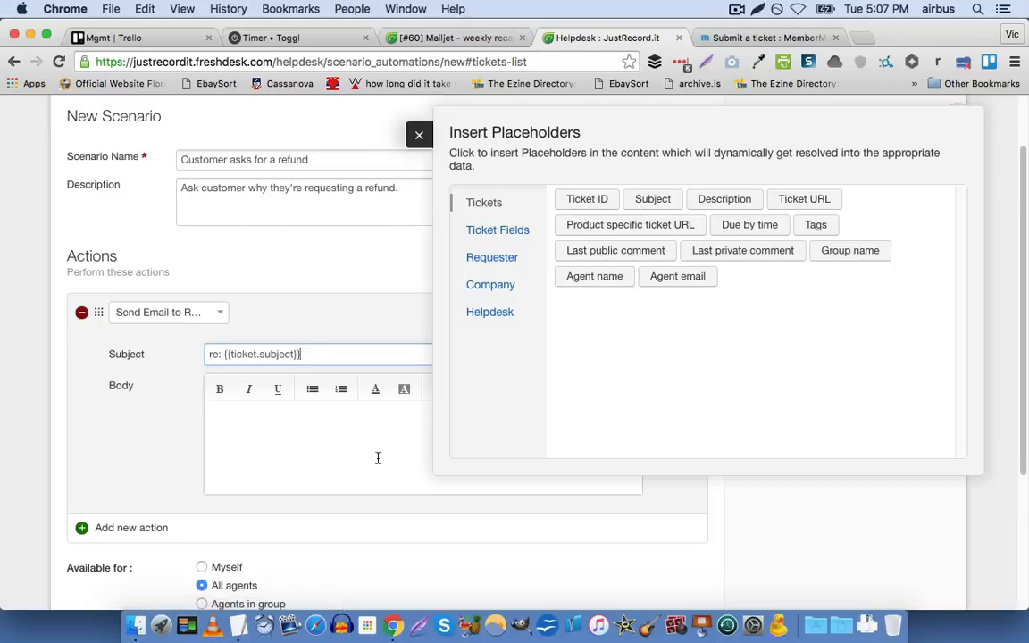
Start the email body with "Hi" and the Requester first name placeholder, followed by a comma
click(381, 425)
click(417, 134)
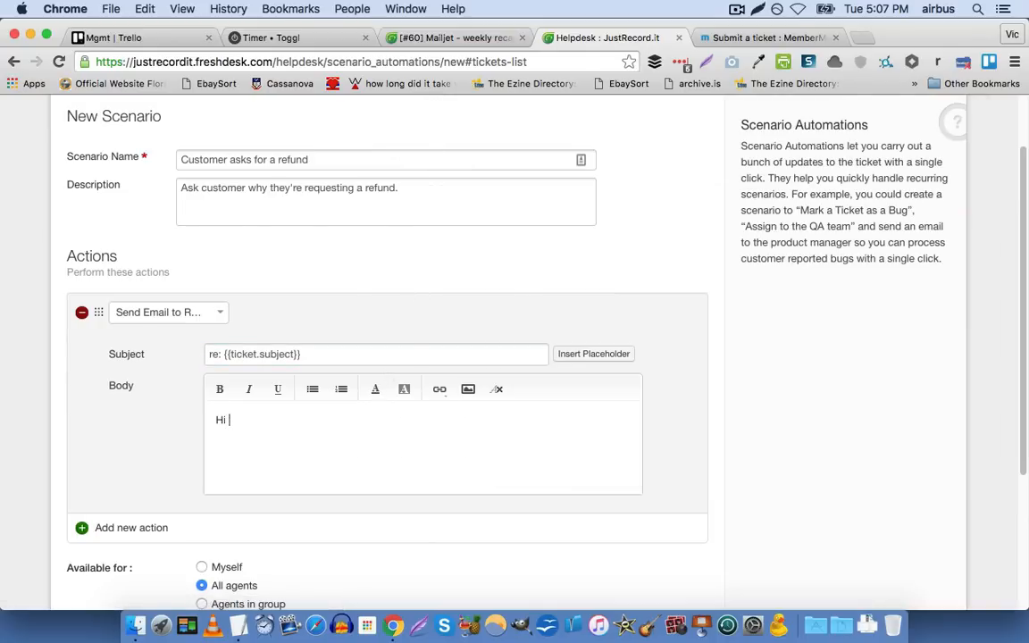
click(593, 354)
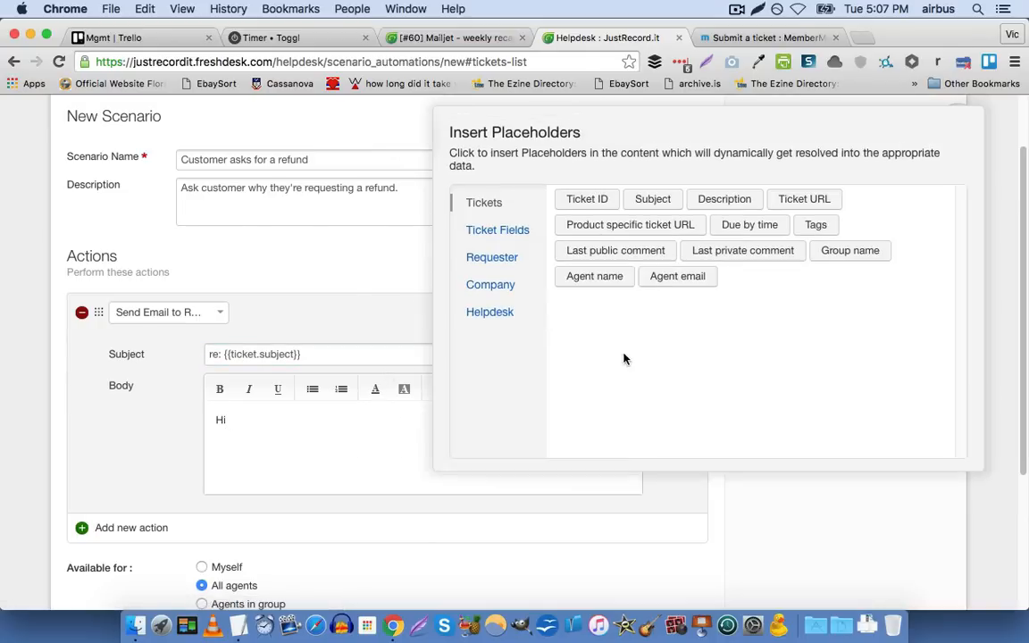
click(506, 256)
click(679, 200)
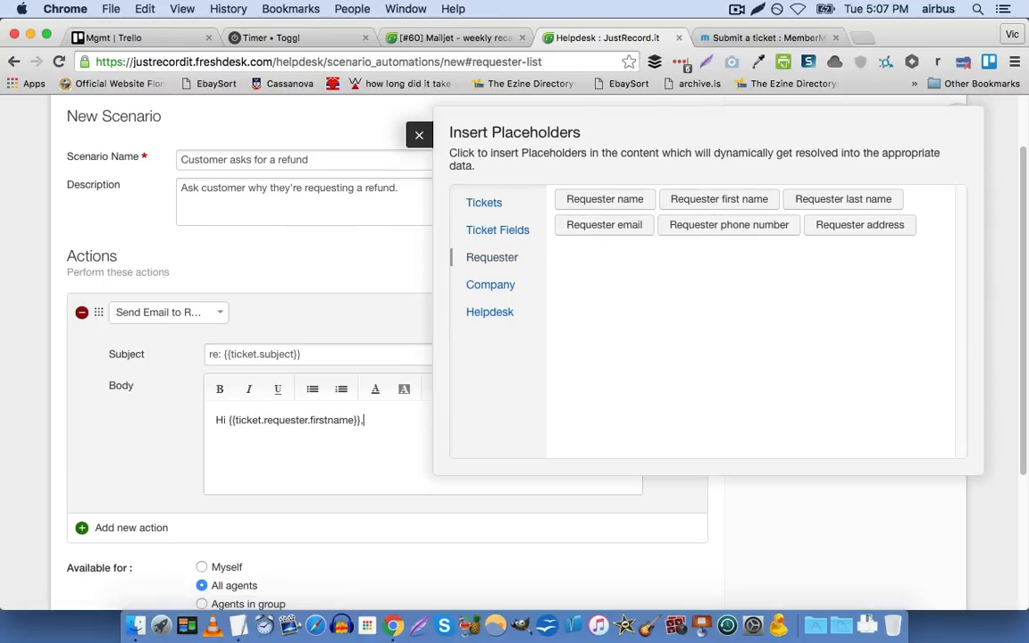
Add the body paragraphs "I'm happy to help with your refund request." and "May I please ask what you found unsatisfactory about the product?"
key(Return)
text(I'm happy t)
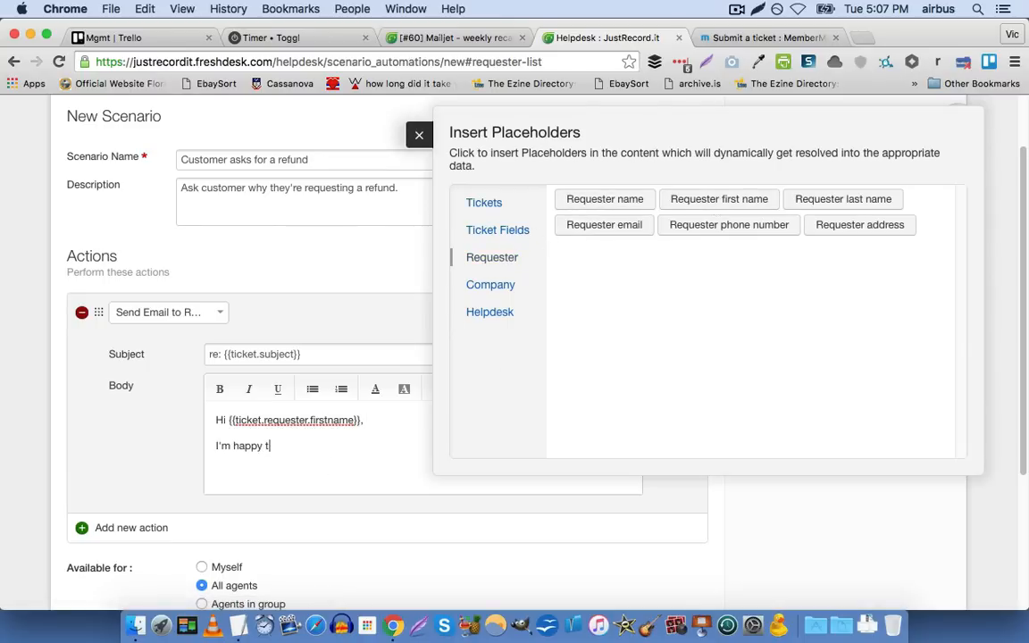
text(o help with your re)
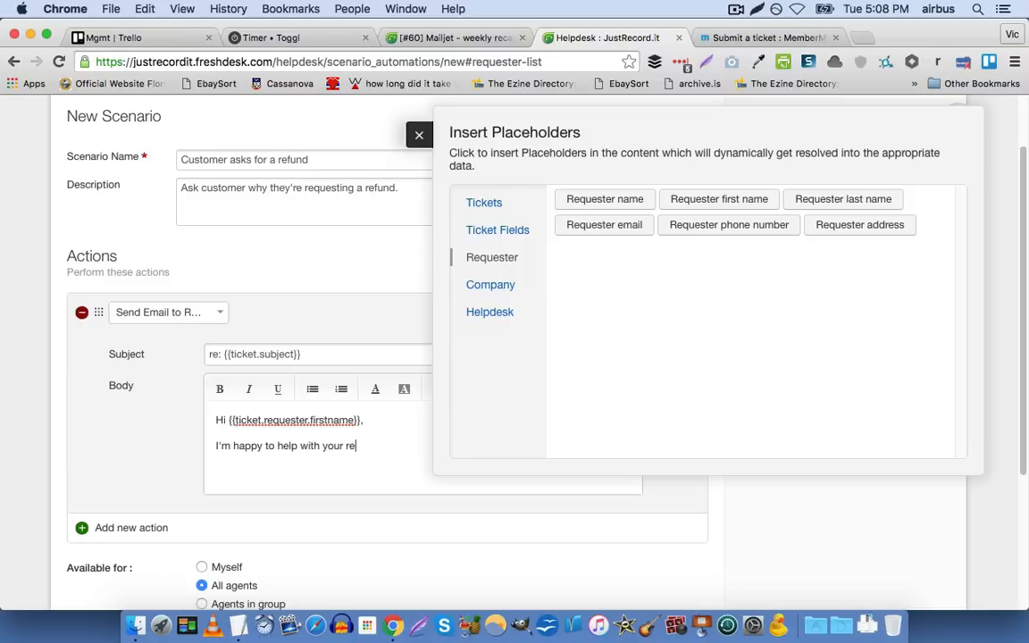
text(fund request. )
text(May I please ask what )
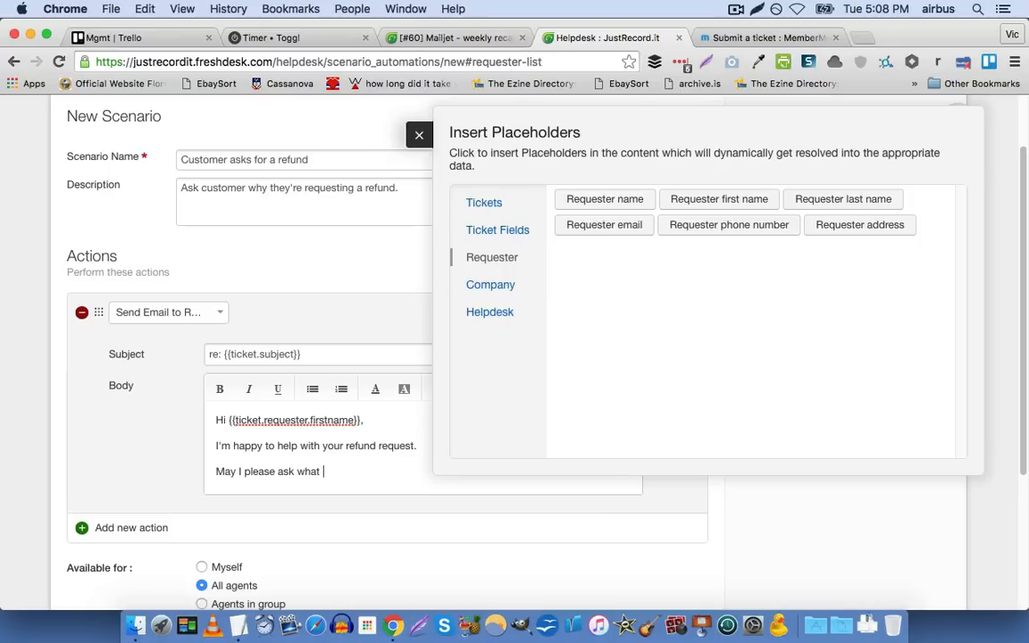
text(you found unsatisfactor)
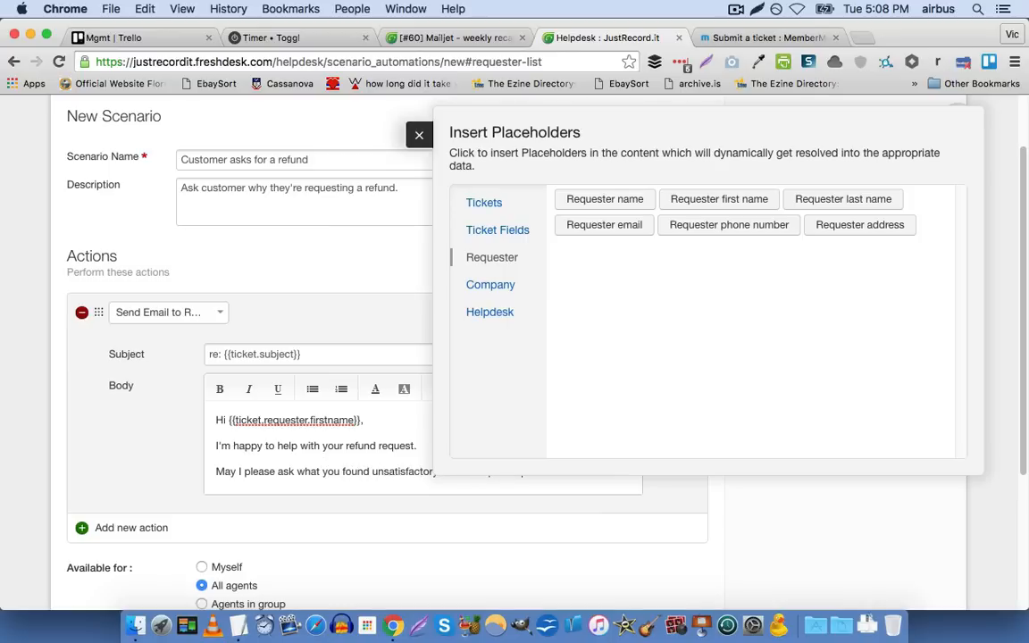
click(419, 135)
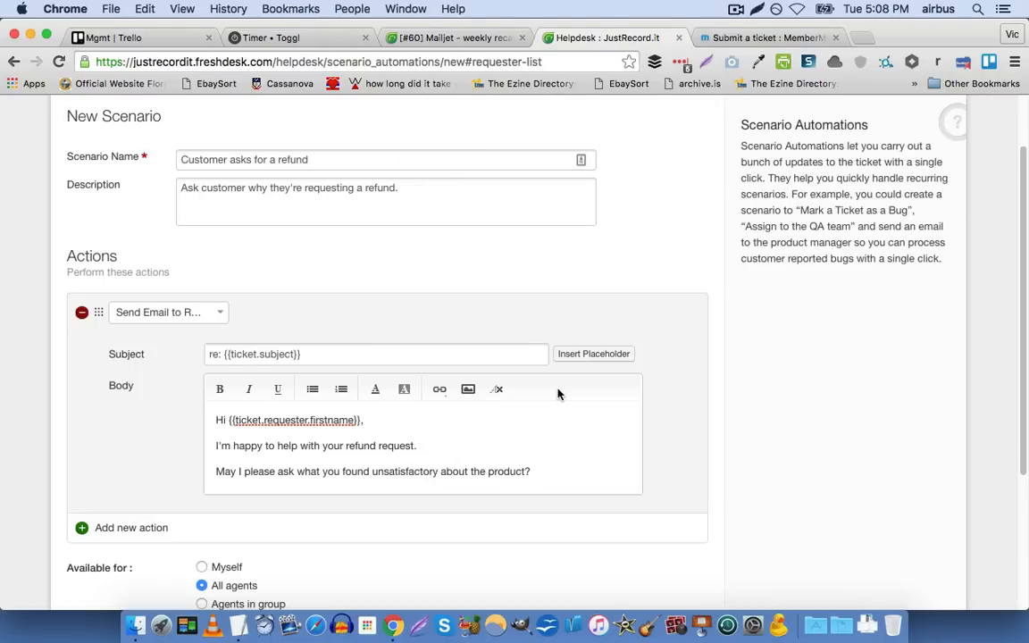
Close the email body with "Thanks," and the ticket's Agent name placeholder on the line below
key(Return)
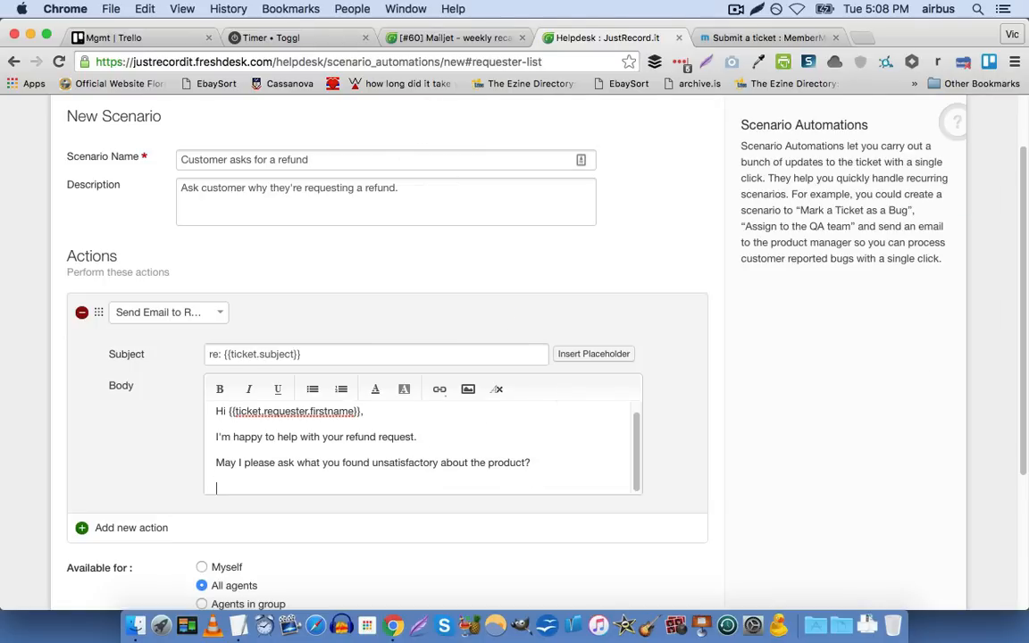
text(Thanks,)
key(Return)
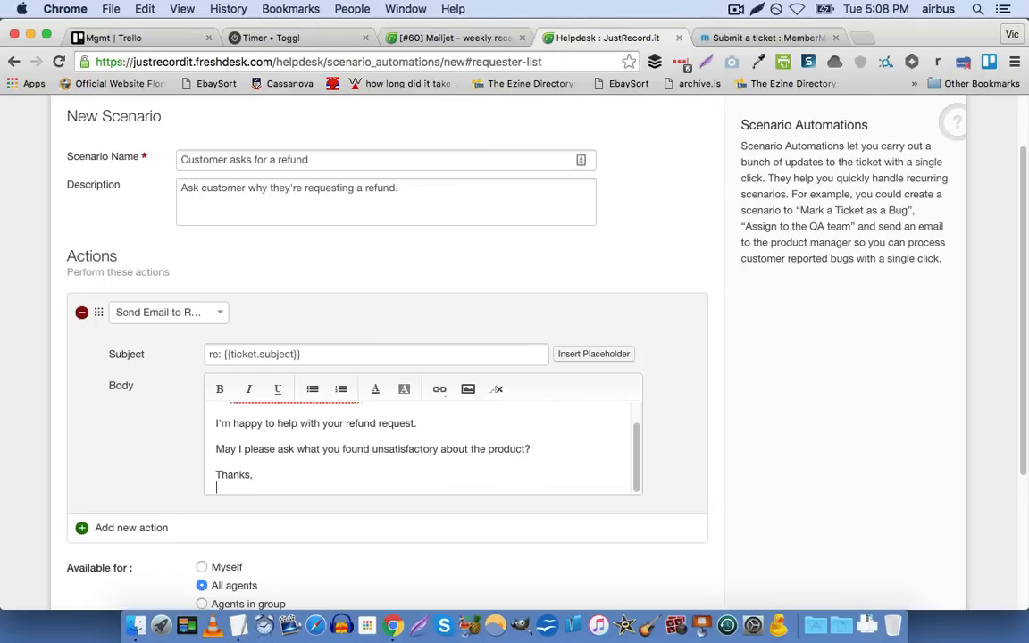
click(618, 356)
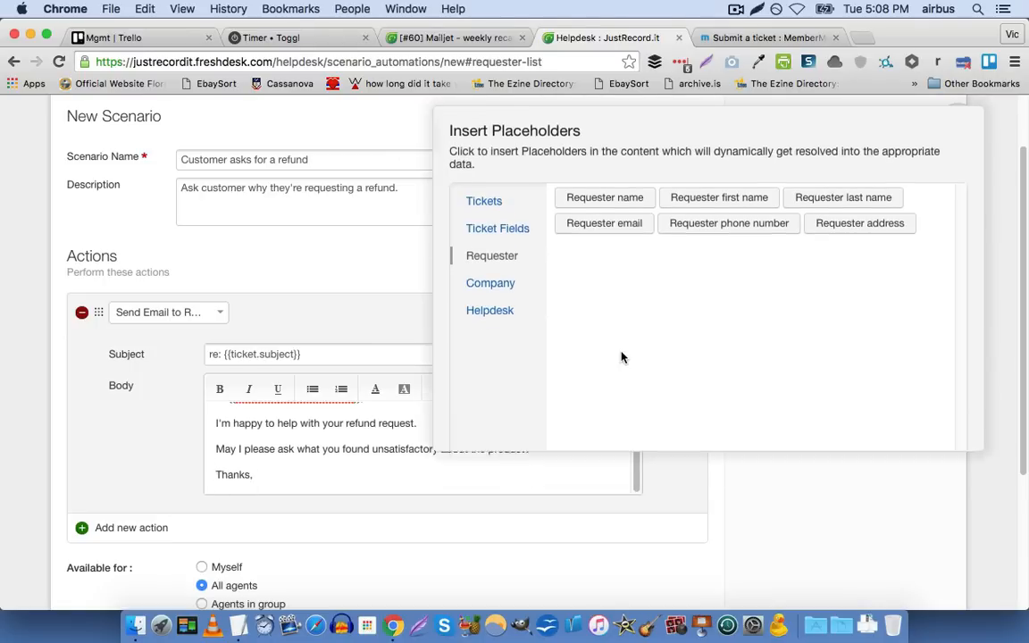
click(505, 232)
click(482, 204)
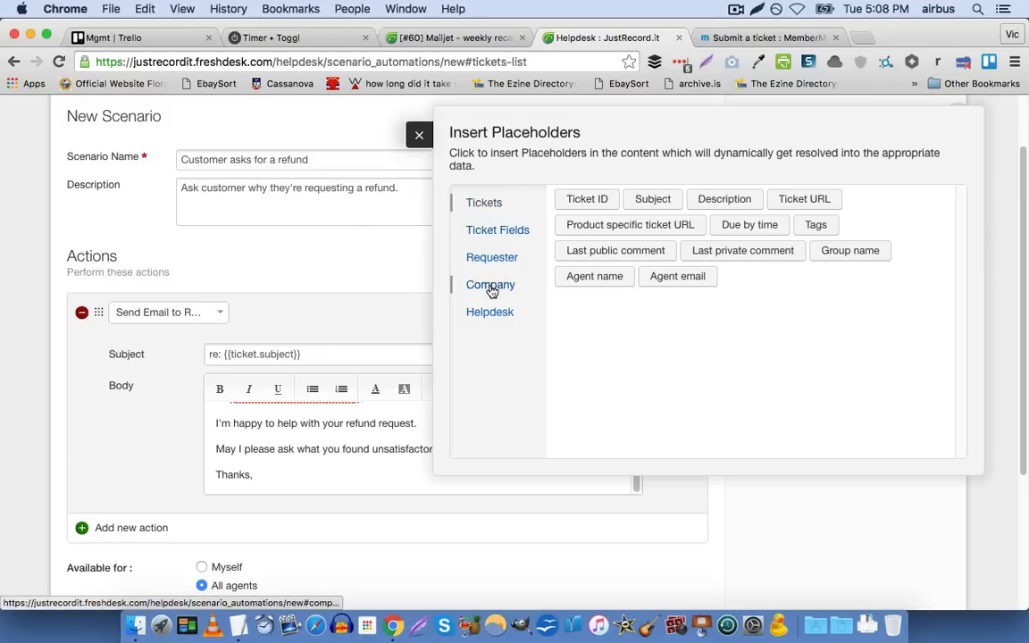
click(570, 280)
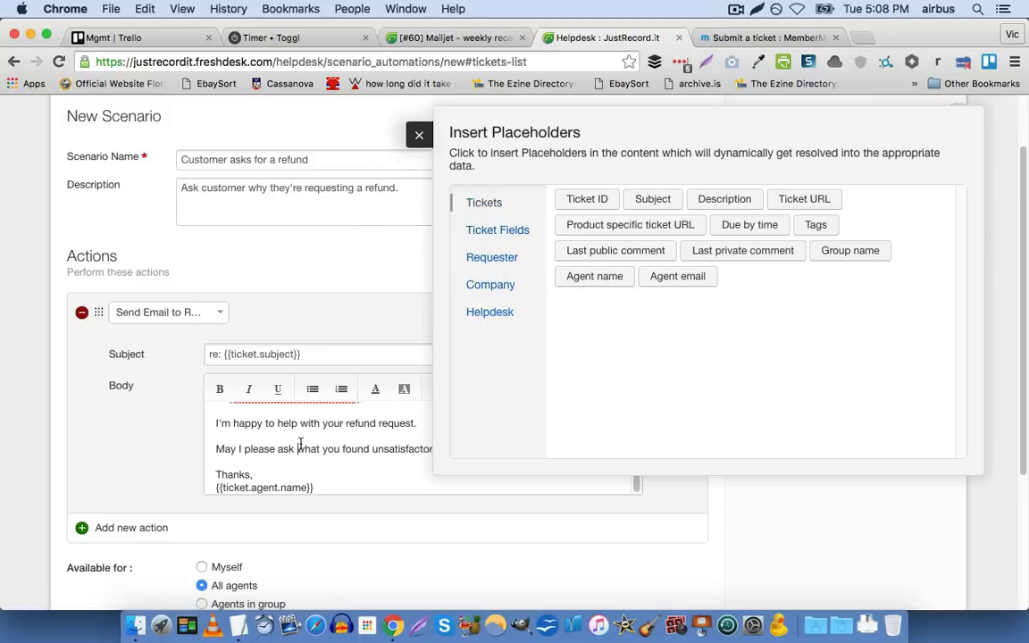
scroll(300, 444, down, 5)
scroll(113, 304, up, 3)
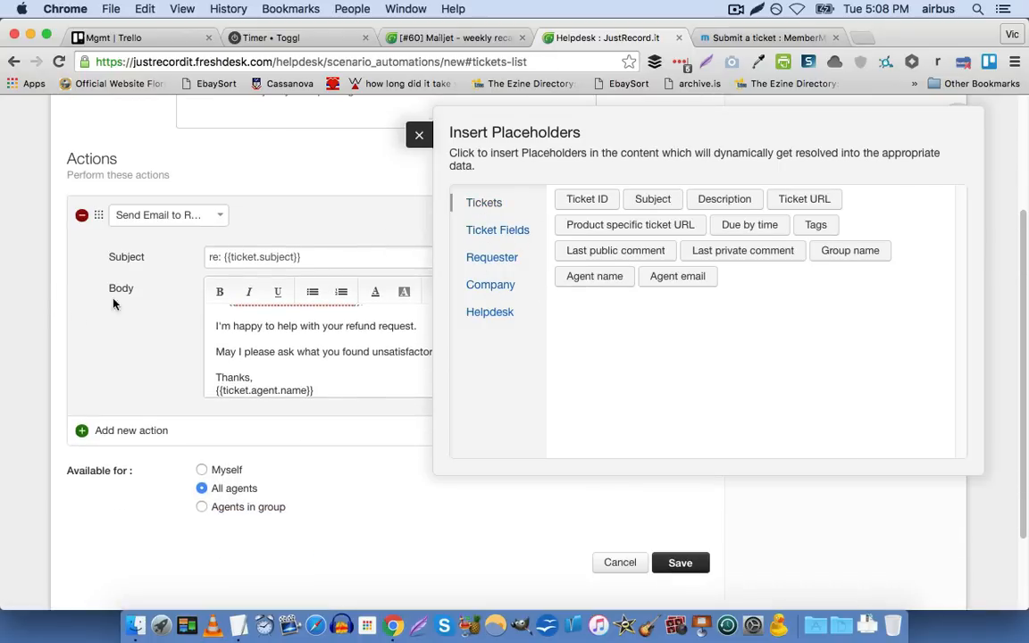
click(416, 135)
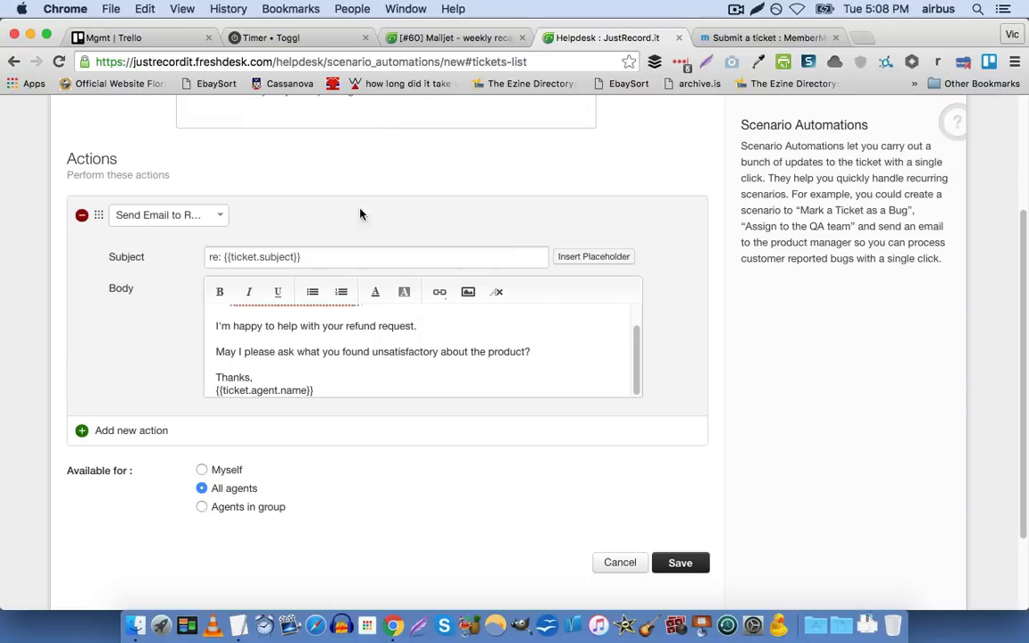
Add a second action that sets the ticket status to Closed, and save the scenario for all agents
click(152, 437)
click(150, 434)
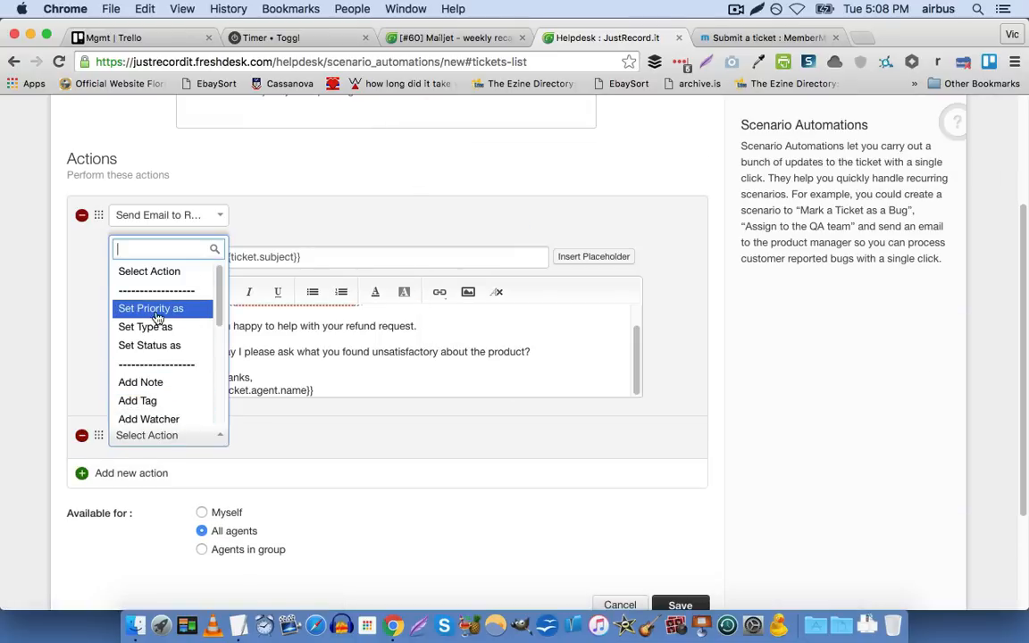
click(157, 347)
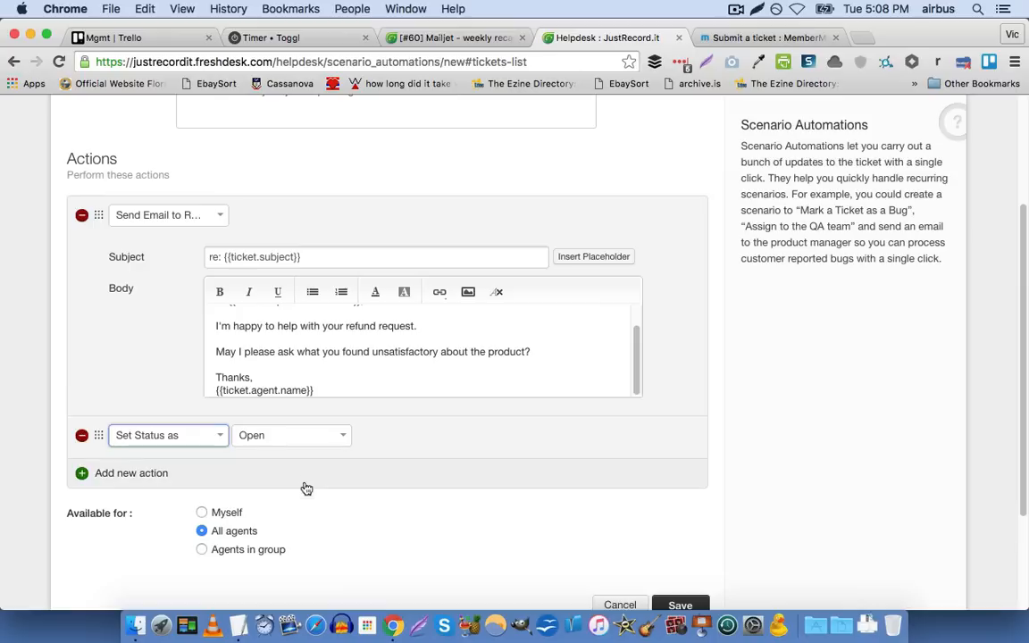
click(288, 434)
click(333, 515)
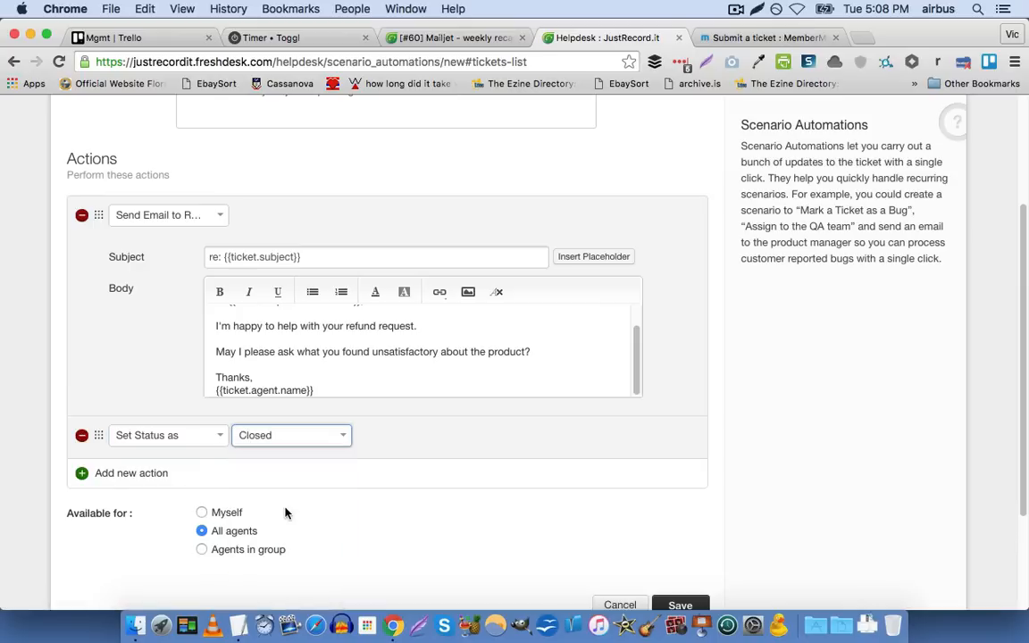
click(720, 395)
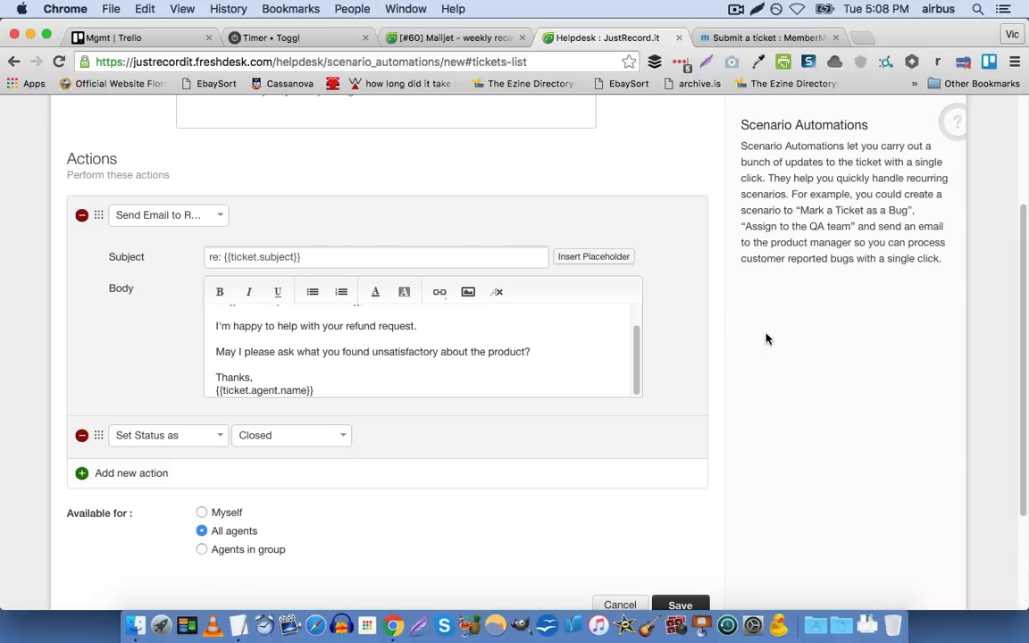
scroll(759, 340, down, 3)
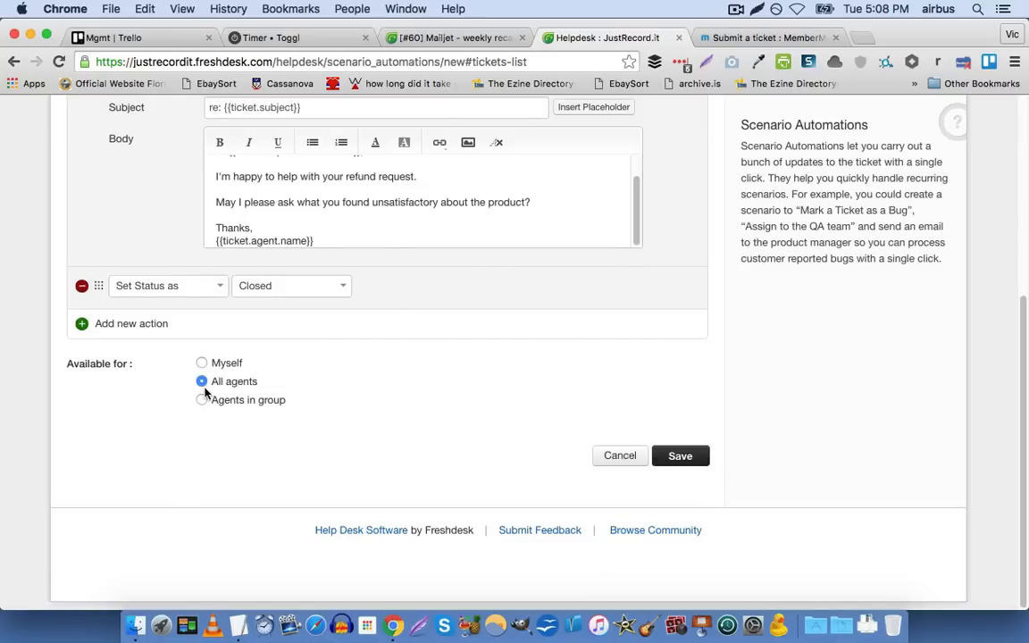
click(693, 457)
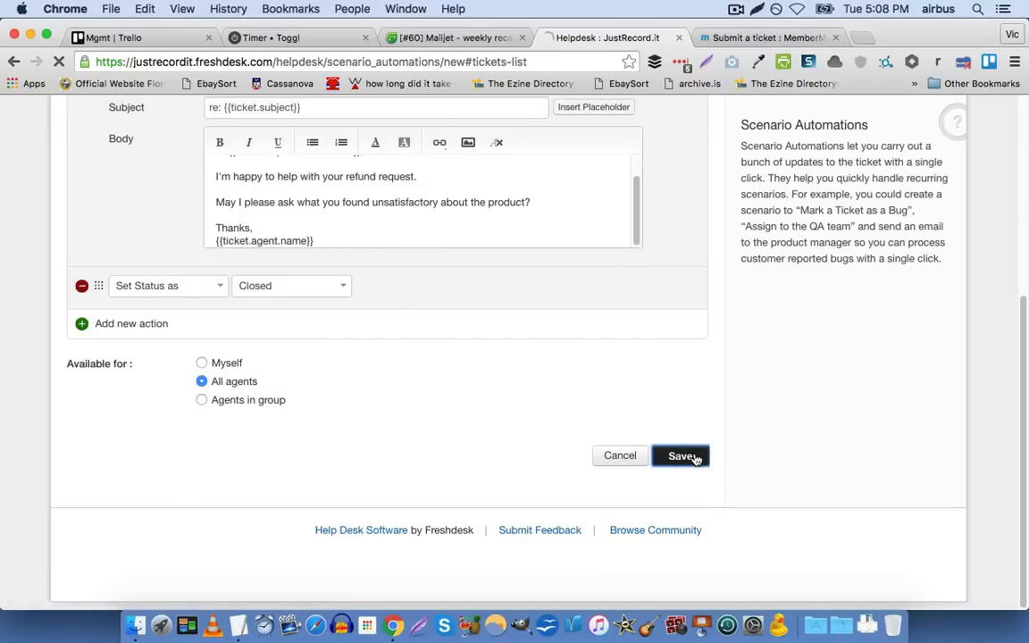
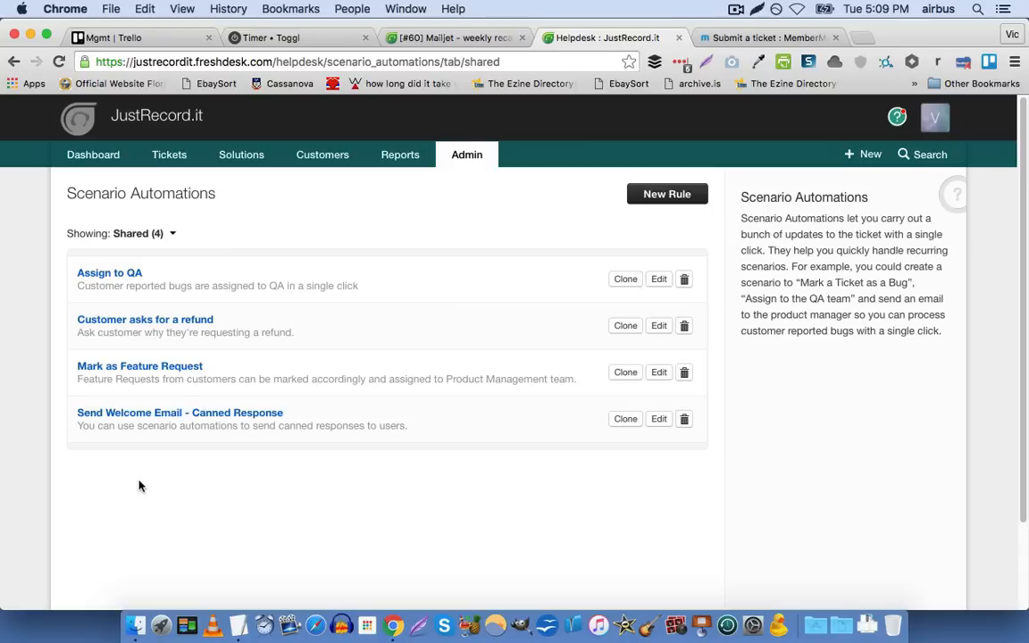
Open the admin Email Notifications settings and review the list of agent notifications
click(463, 163)
scroll(491, 248, down, 5)
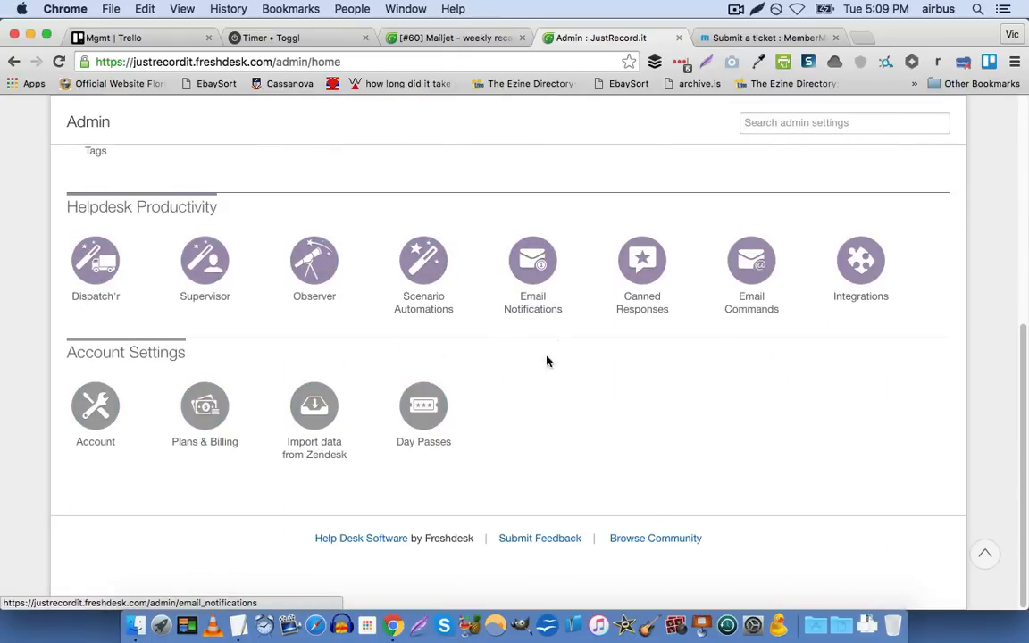
click(528, 295)
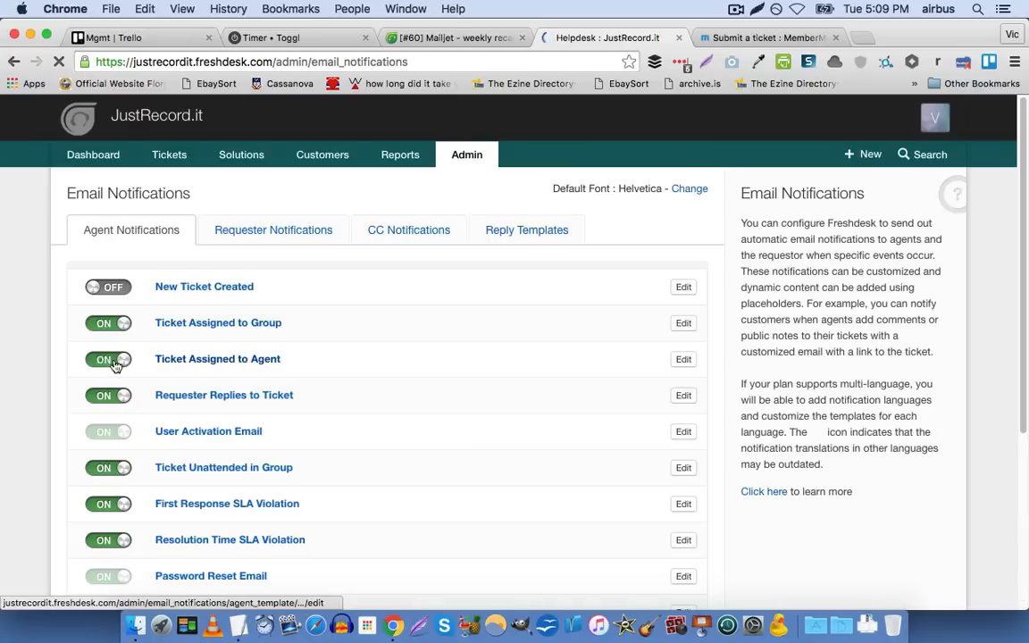
scroll(78, 348, down, 2)
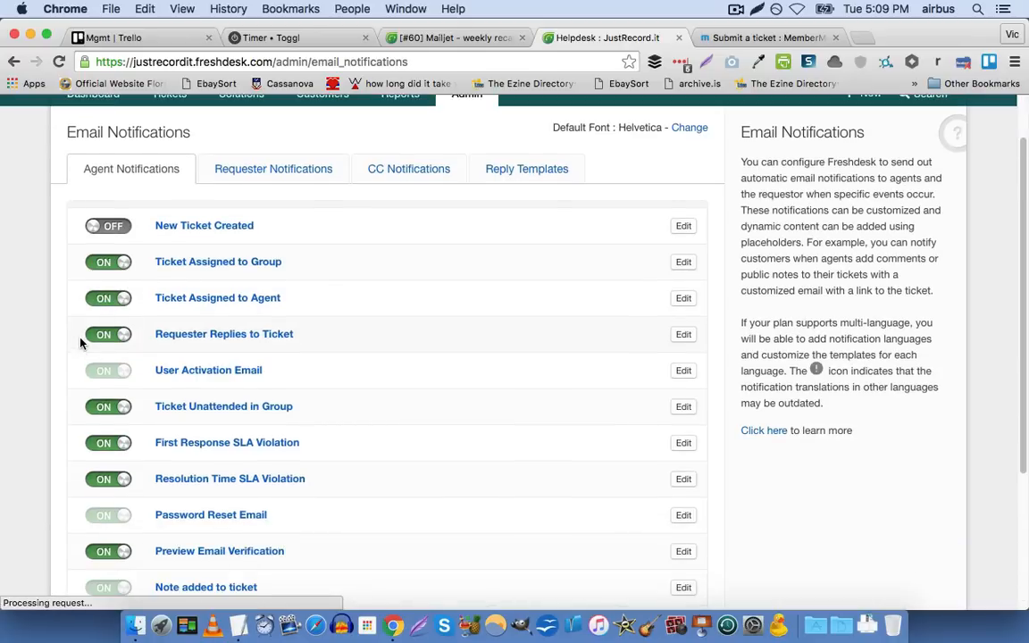
scroll(79, 343, down, 1)
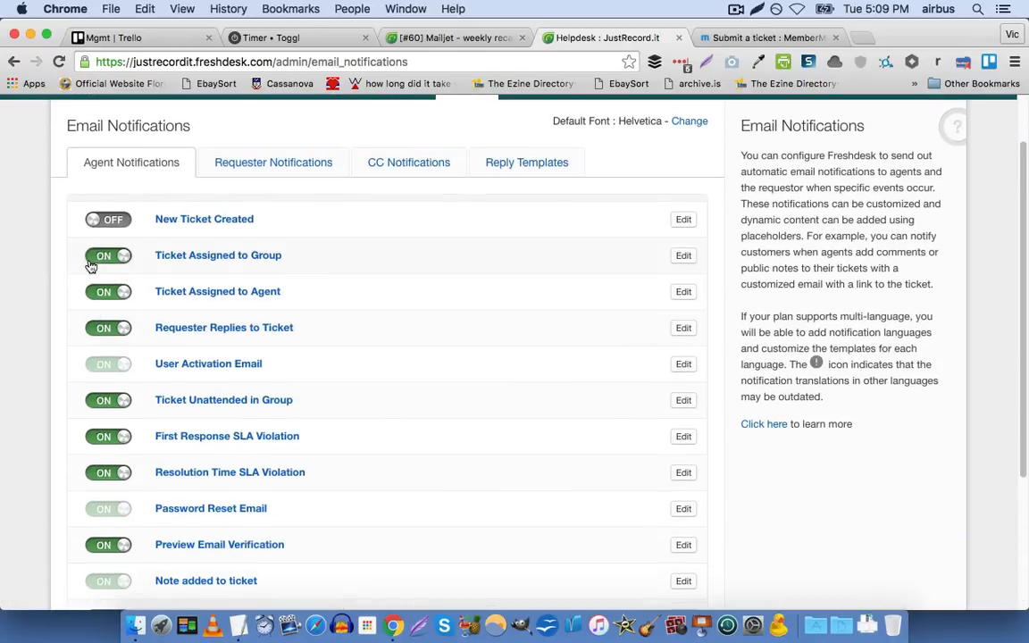
scroll(50, 301, down, 5)
scroll(50, 301, up, 3)
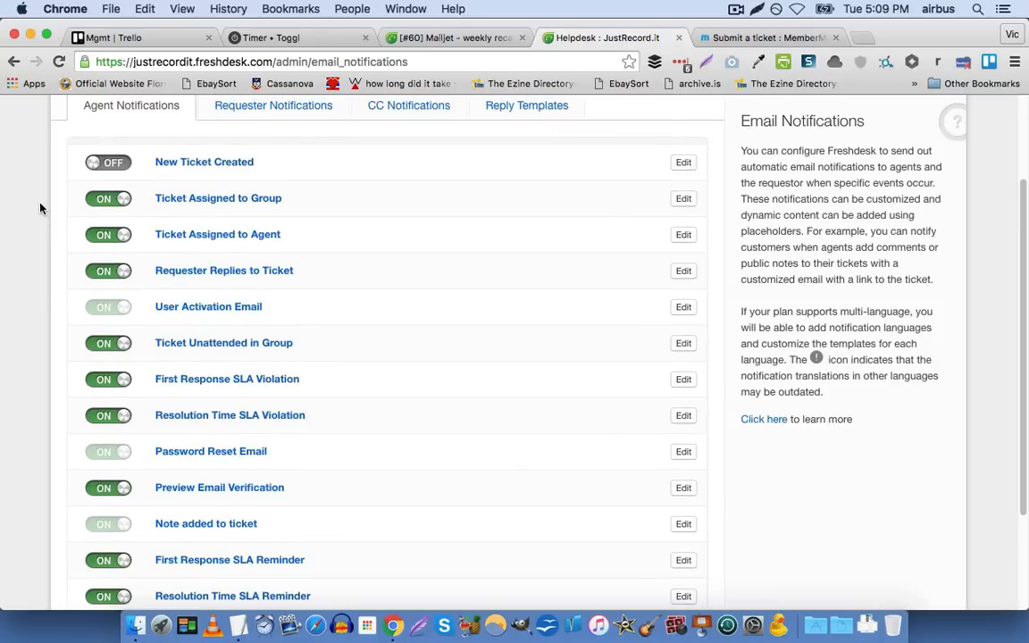
scroll(39, 208, up, 1)
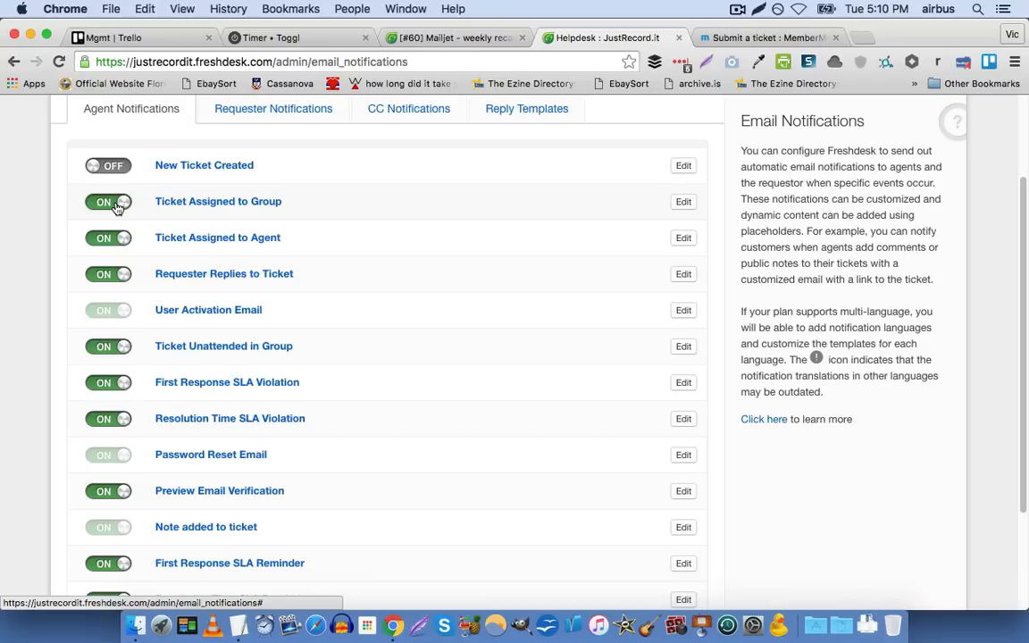
scroll(64, 298, down, 3)
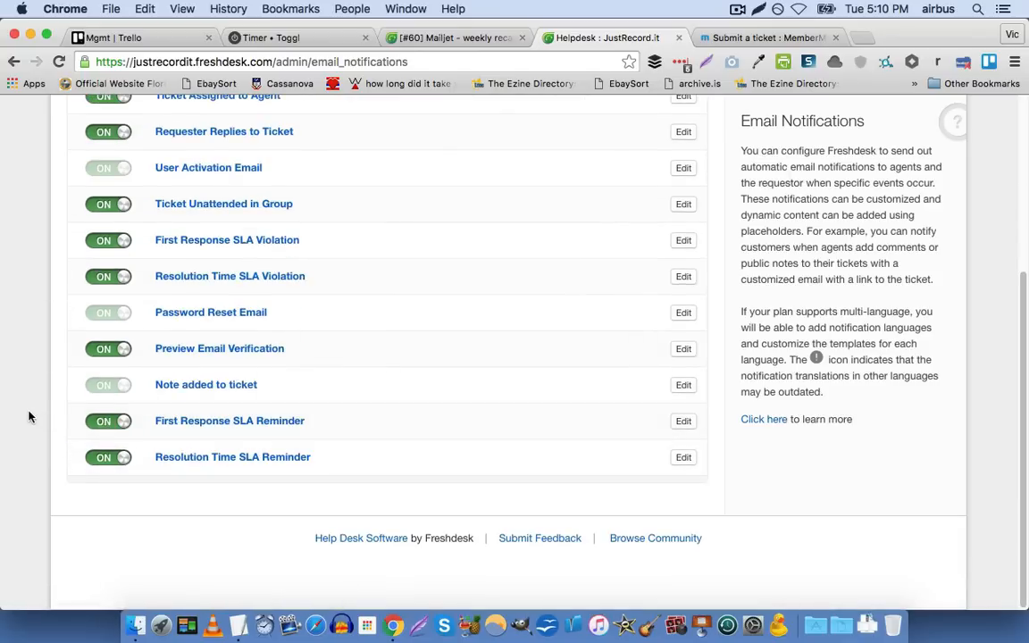
Turn off the agent notifications for both SLA reminders, both SLA violations, Preview Email Verification and Ticket Unattended in Group
click(115, 459)
click(116, 422)
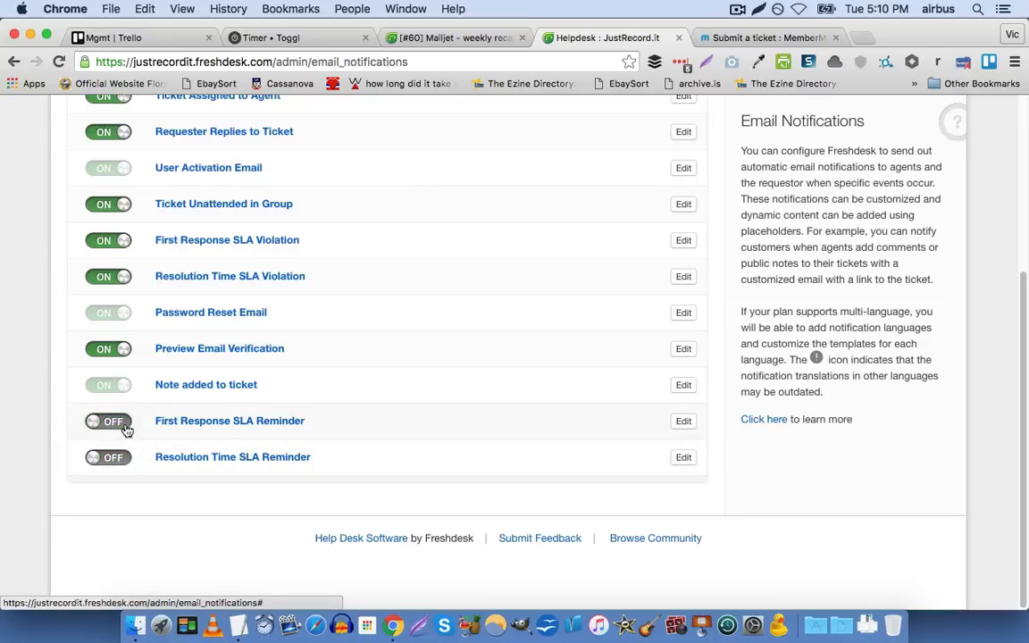
click(123, 354)
click(116, 279)
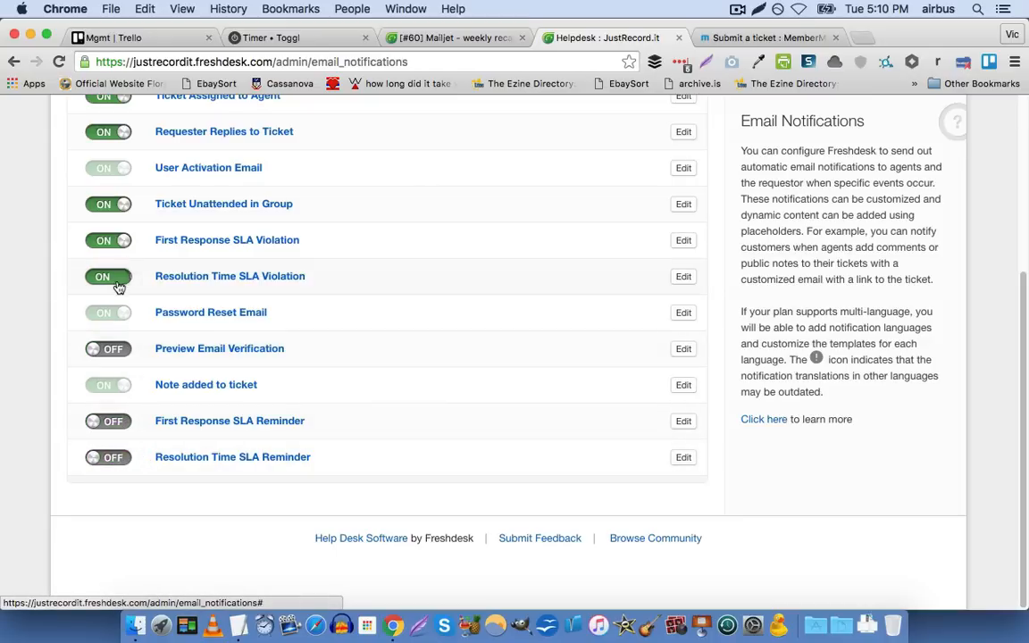
click(117, 244)
click(117, 206)
Turn off the agent notifications Requester Replies to Ticket, Ticket Assigned to Agent and Ticket Assigned to Group
scroll(116, 208, up, 2)
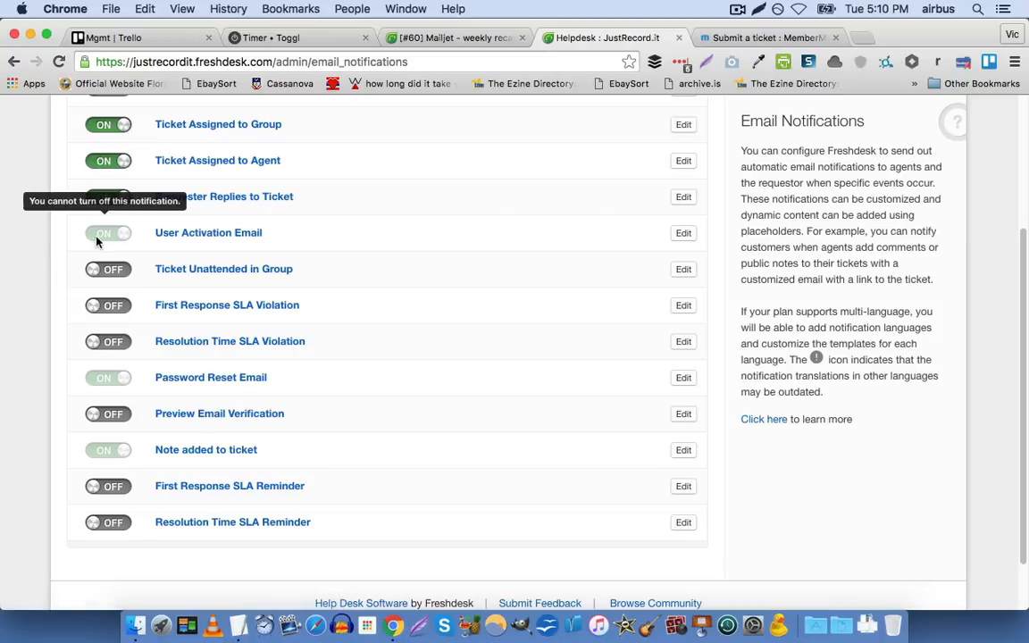
click(115, 198)
scroll(90, 219, up, 1)
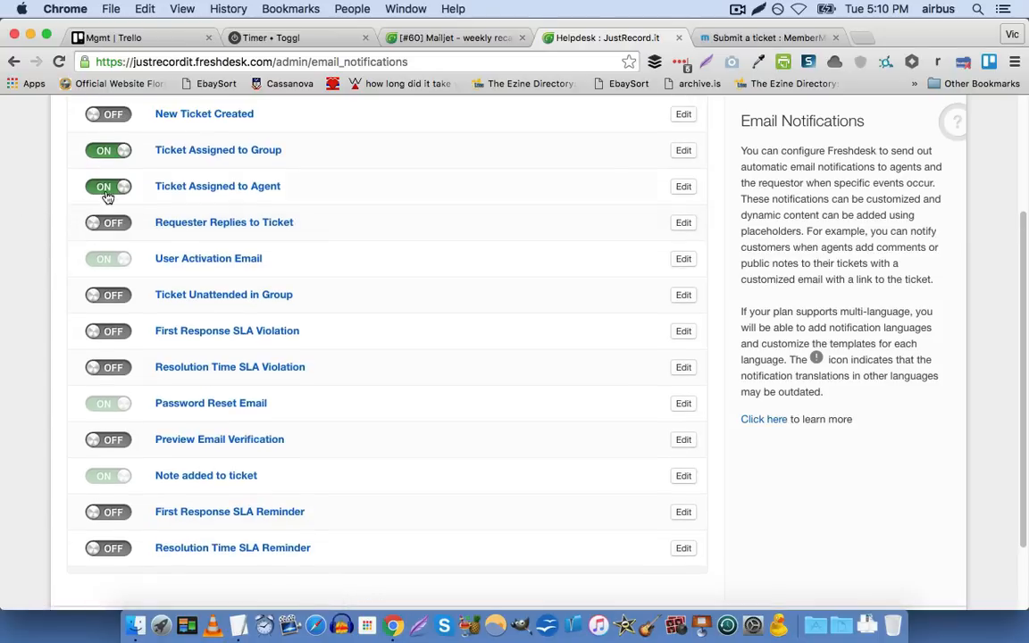
click(102, 185)
scroll(62, 219, up, 3)
click(108, 224)
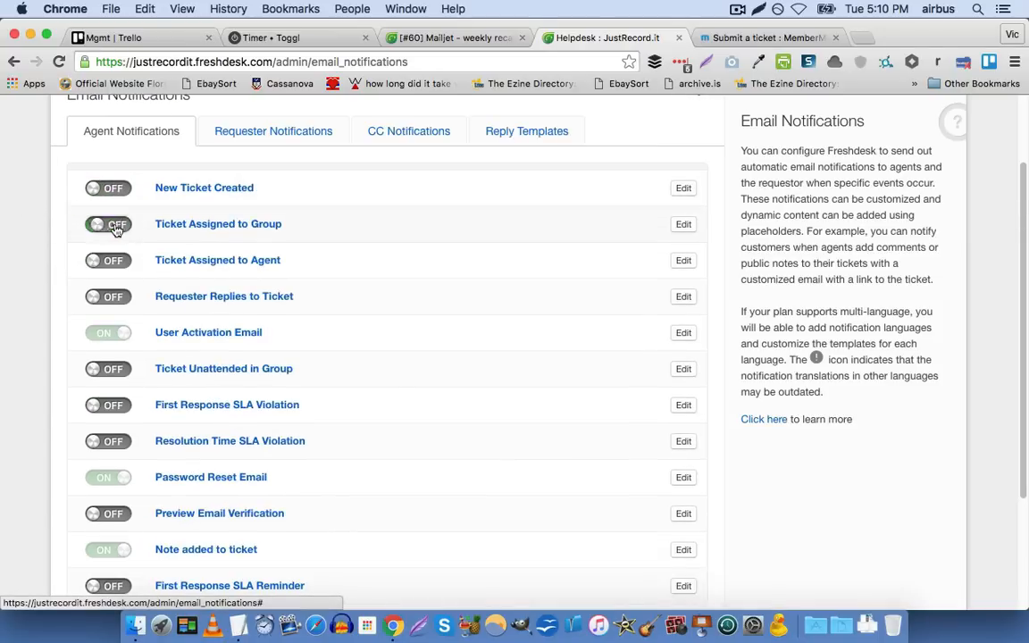
Turn off all requester notifications that can be disabled, from User Activation Email up to New Ticket Created
scroll(31, 257, up, 2)
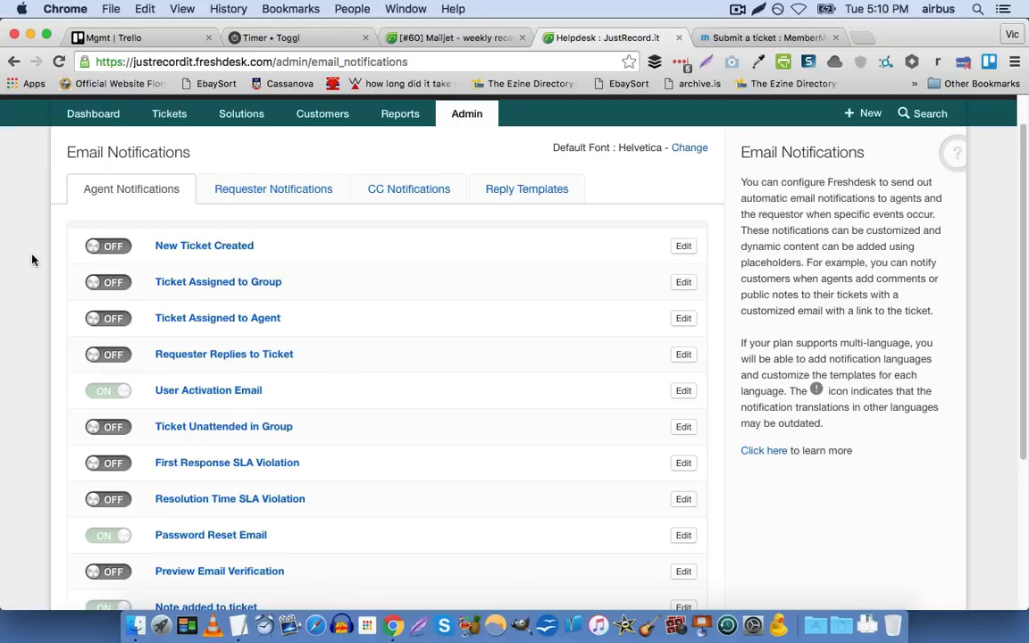
click(239, 189)
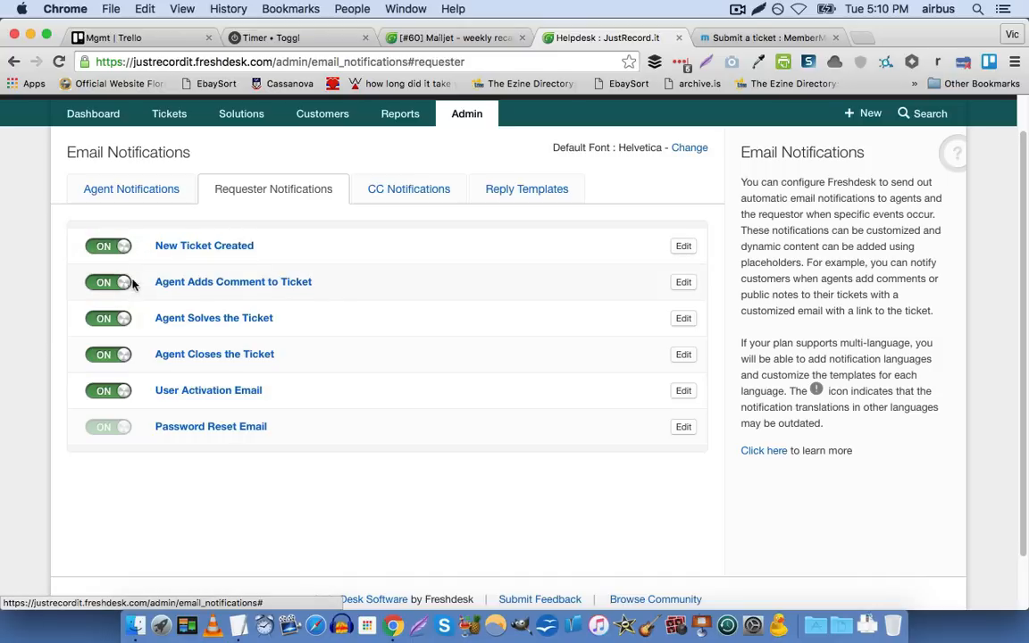
click(115, 392)
click(110, 356)
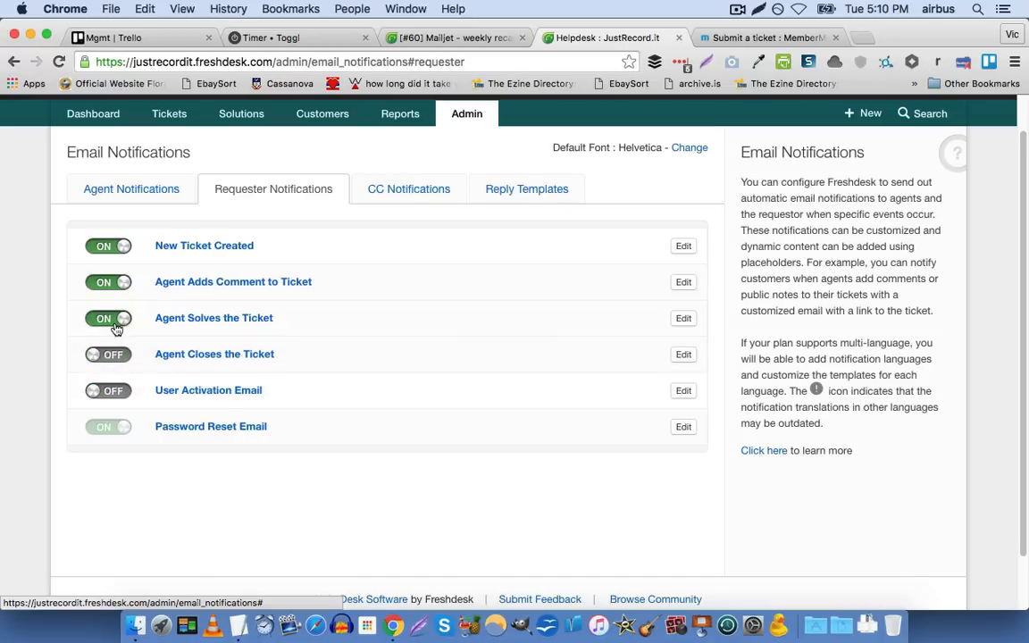
click(110, 317)
click(110, 282)
click(116, 247)
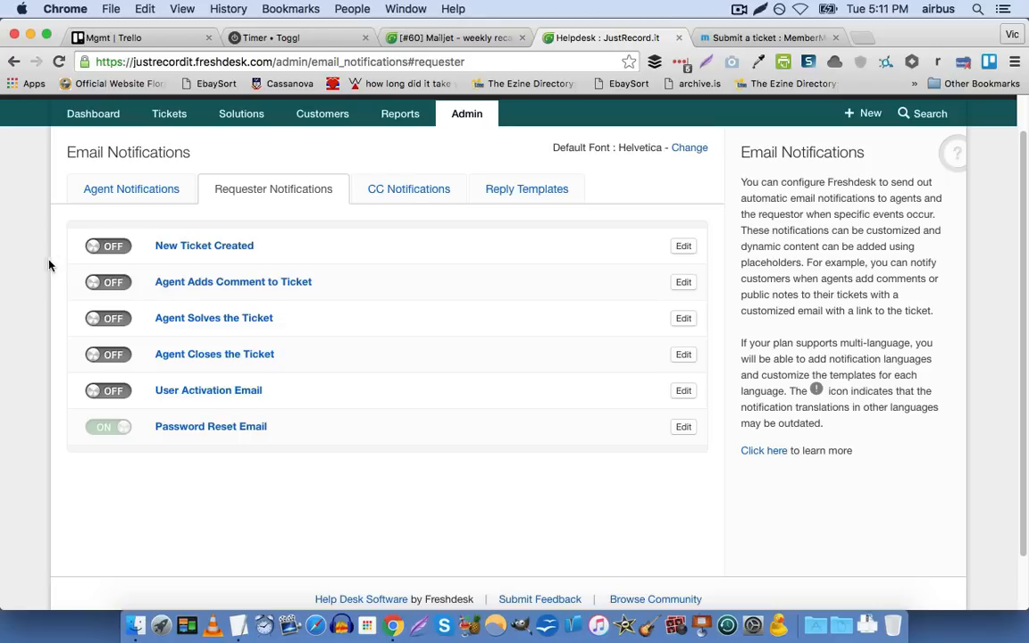
Turn off the CC notifications New Ticket Created and Note added to ticket
click(399, 188)
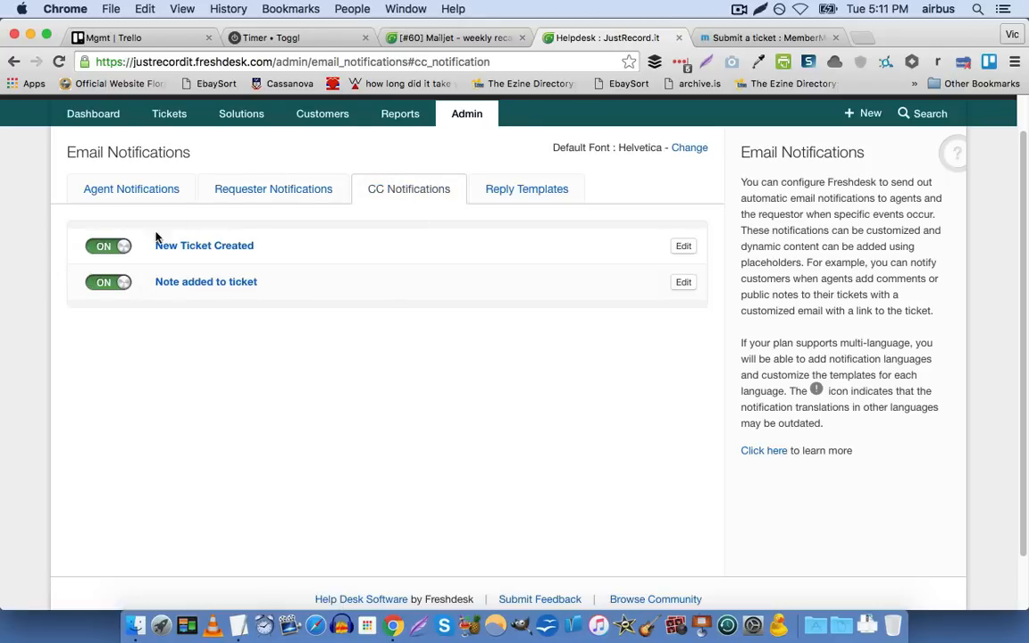
click(119, 251)
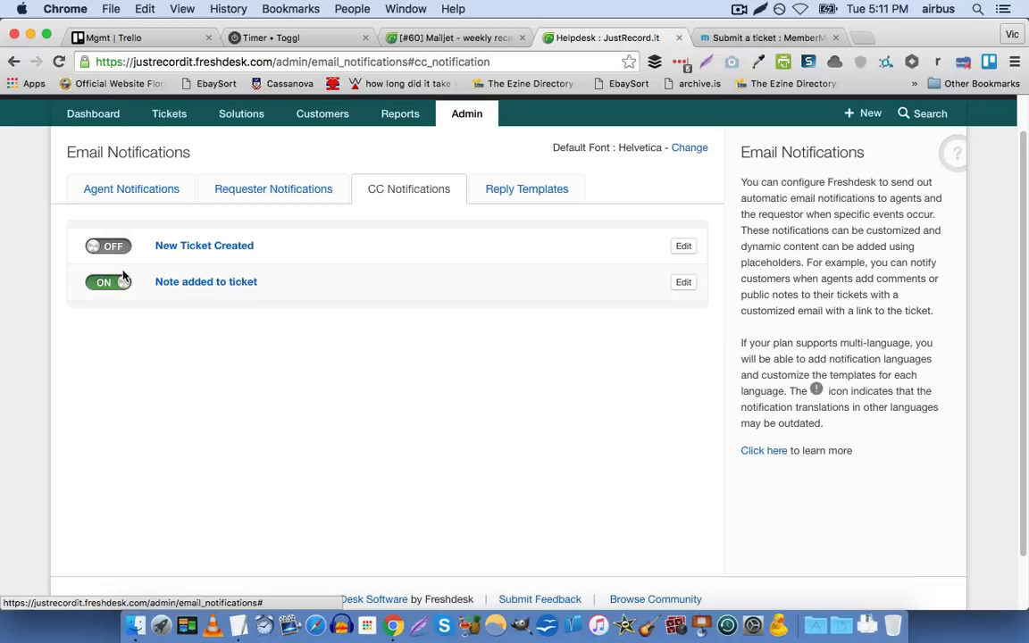
click(114, 285)
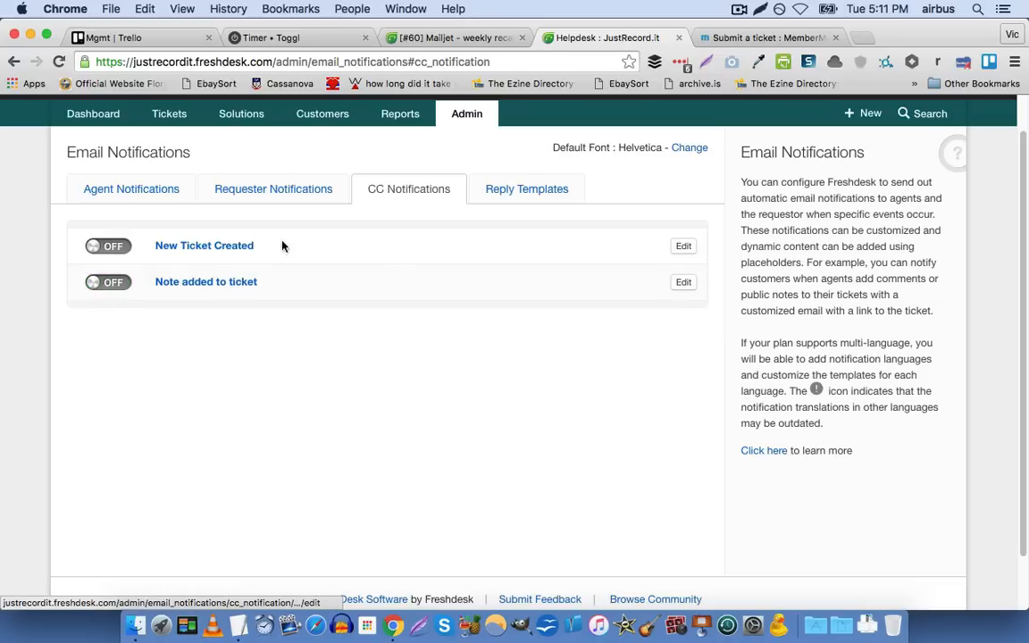
View the reply templates, and recheck the full list of agent notifications
click(498, 192)
click(154, 184)
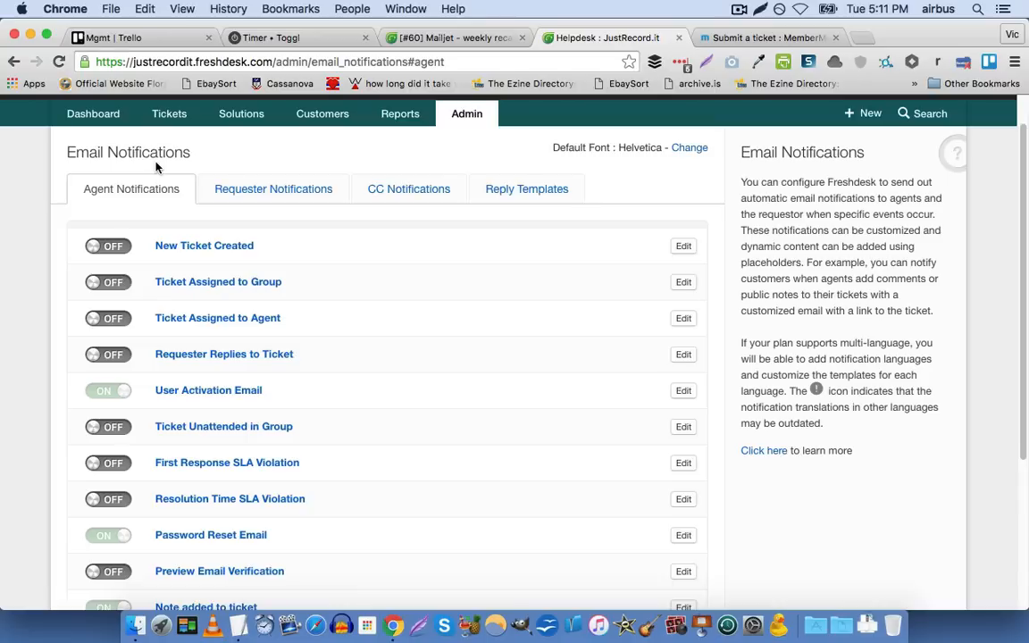
scroll(156, 166, down, 5)
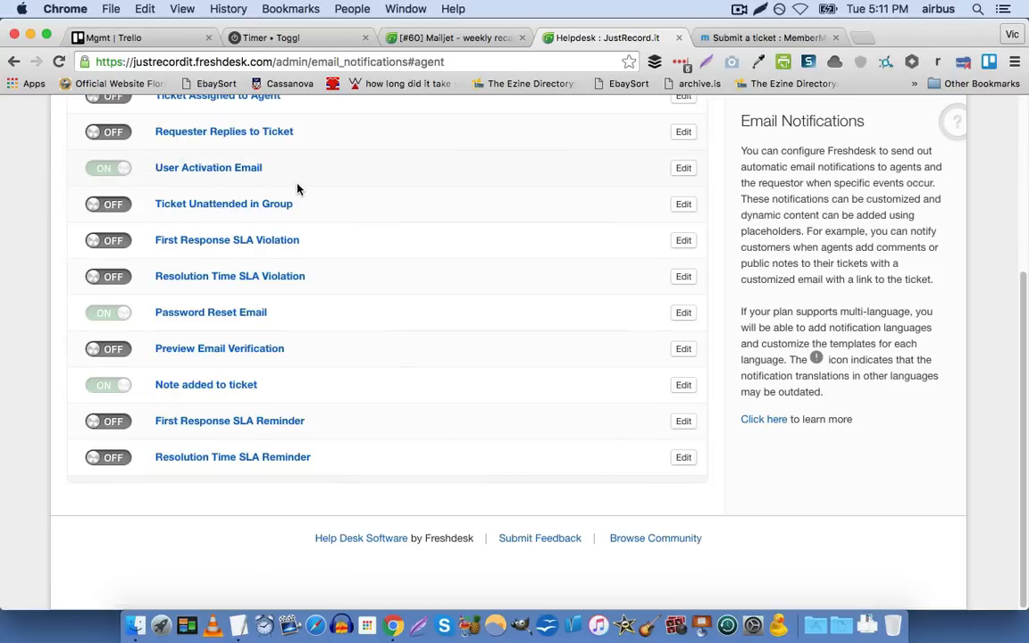
scroll(299, 189, up, 5)
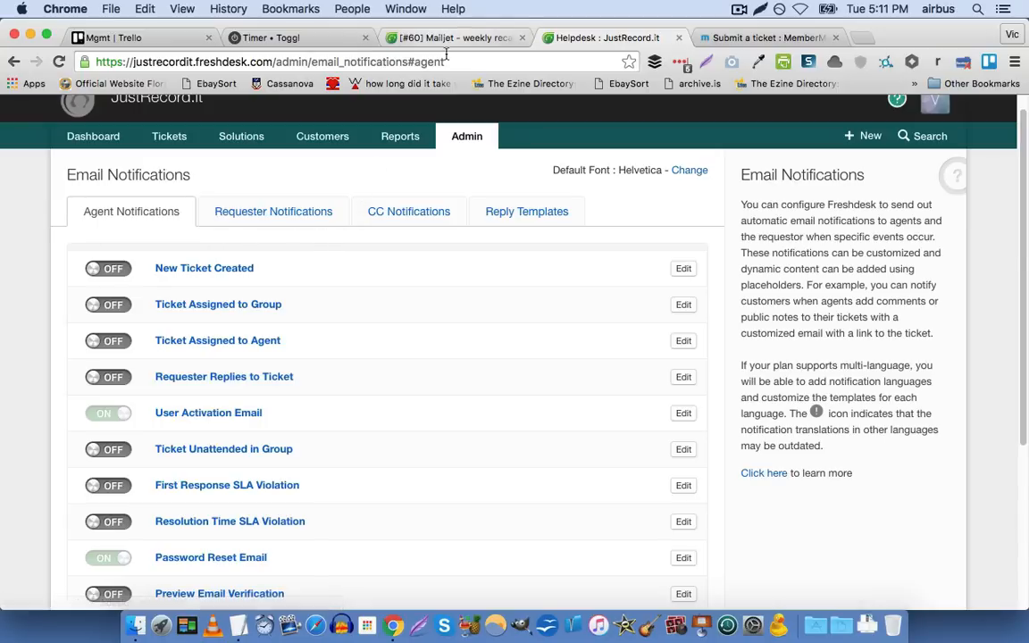
Open the Canned Responses settings from the admin page and start a new canned response
click(478, 138)
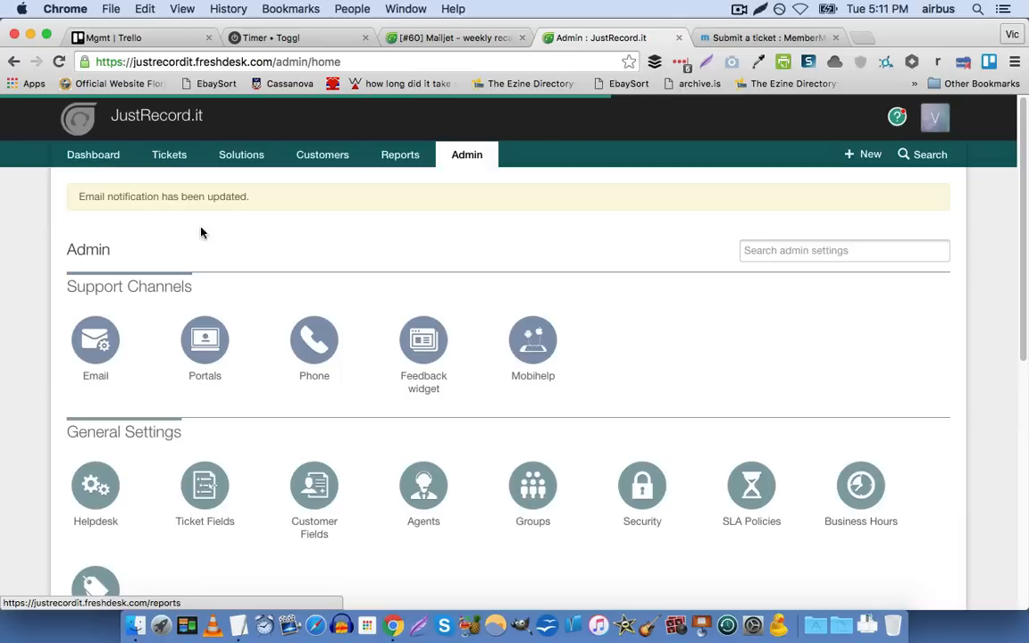
scroll(157, 243, down, 2)
scroll(156, 243, down, 5)
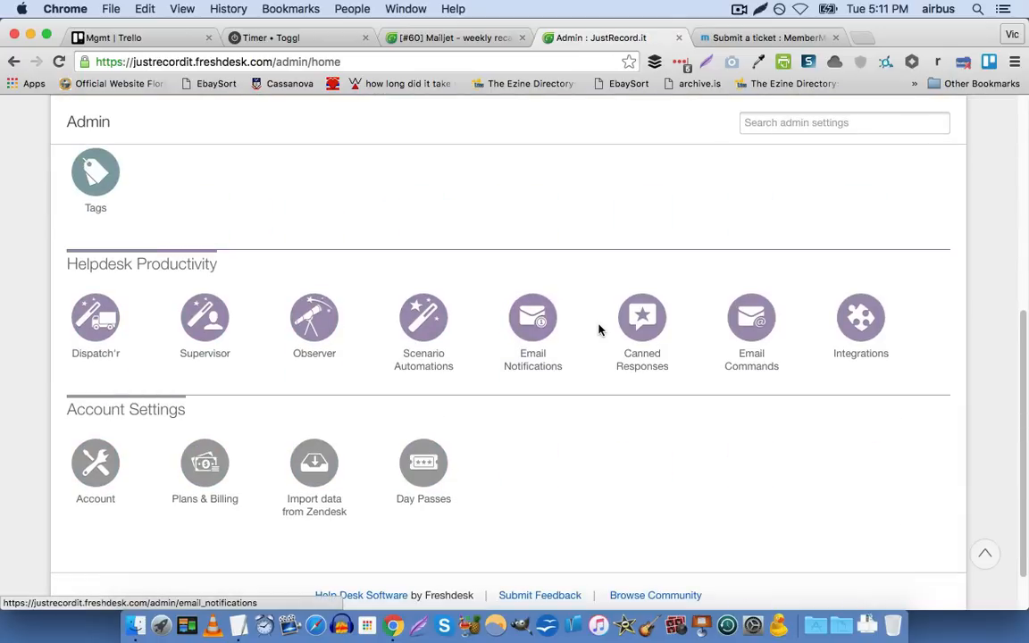
click(643, 326)
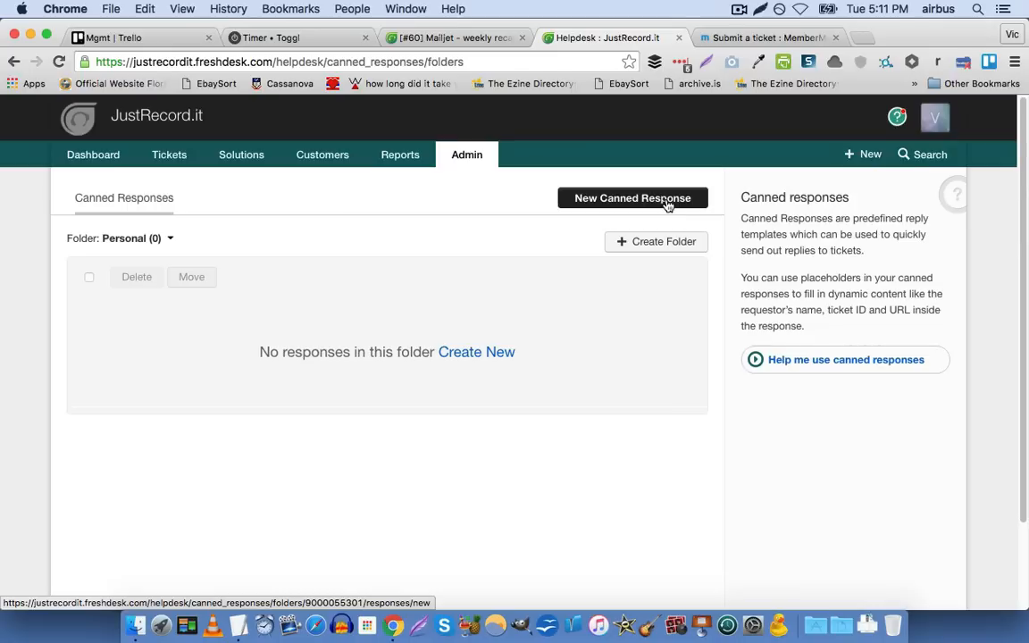
click(666, 203)
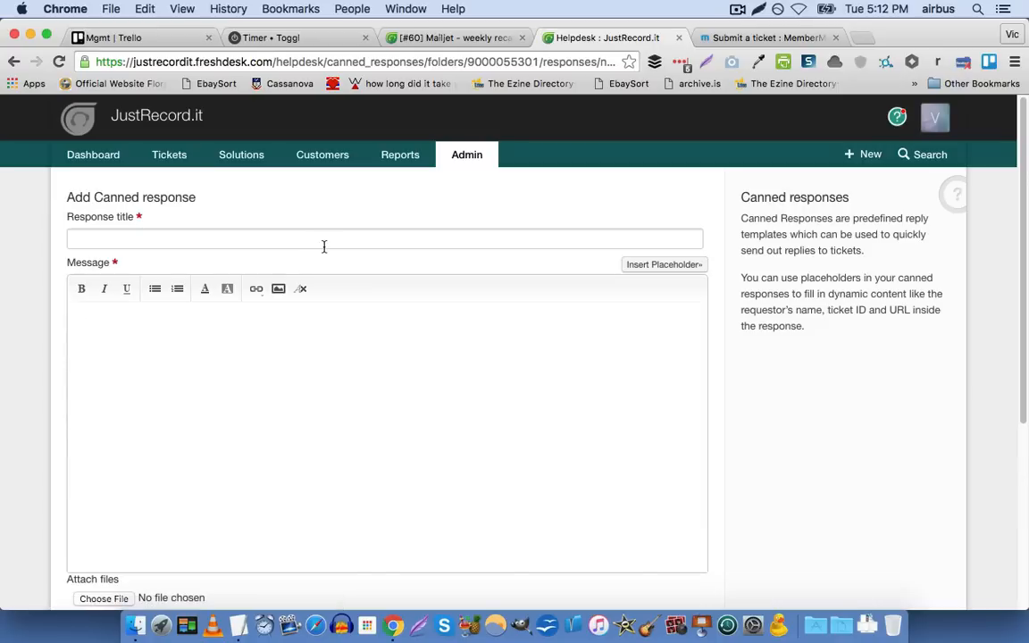
Title the new canned response "Pricing"
click(326, 236)
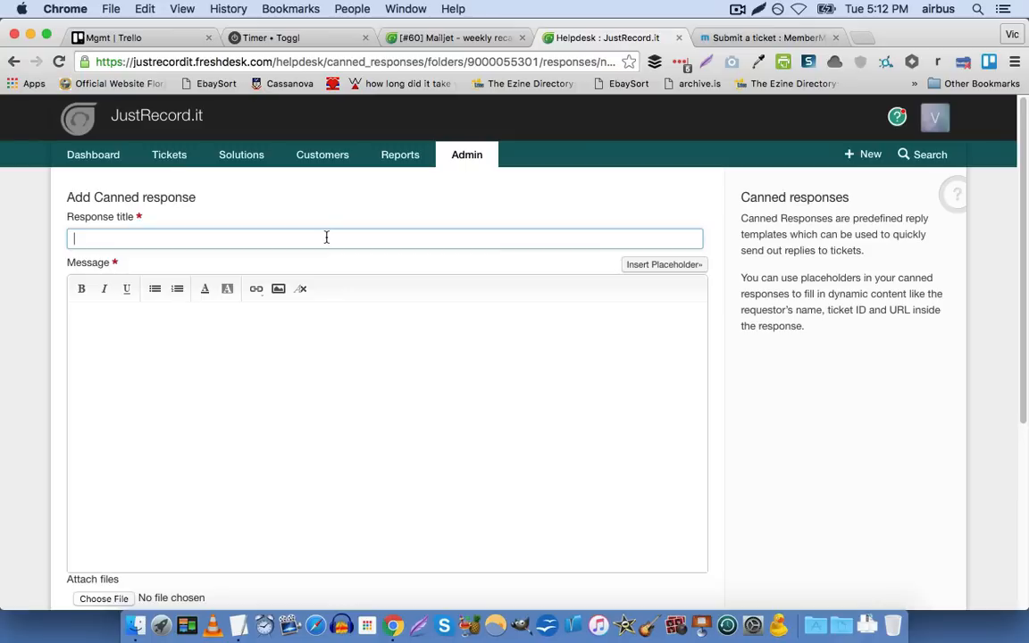
text(Pricing)
key(super+Left)
text(Set)
key(BackSpace)
key(BackSpace)
key(BackSpace)
Start the response message with "Hi" and the Requester first name placeholder, followed by a comma
click(322, 342)
text(Hi)
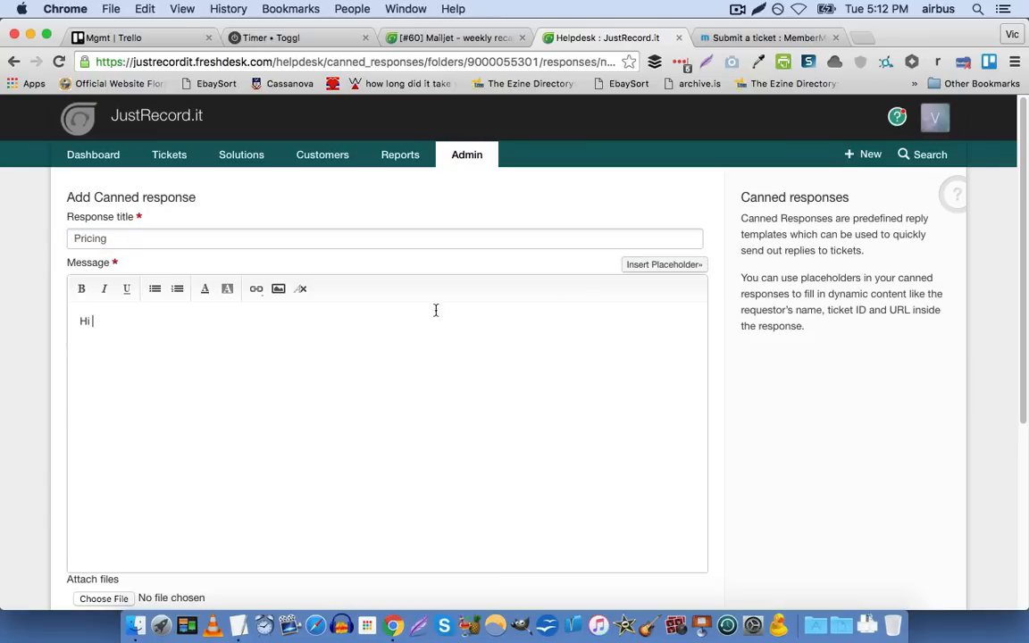
click(639, 266)
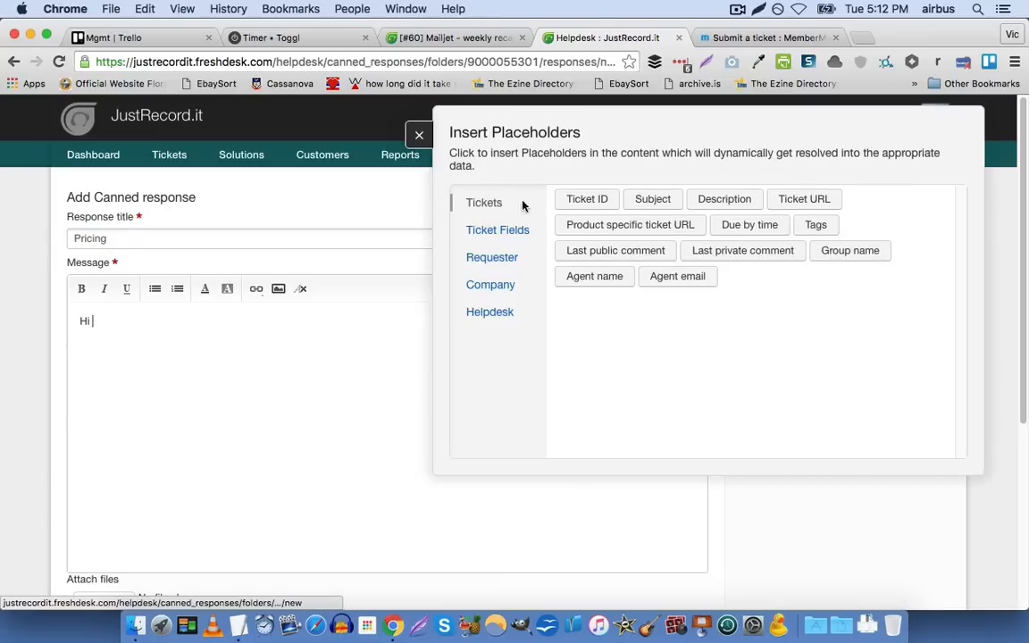
click(511, 255)
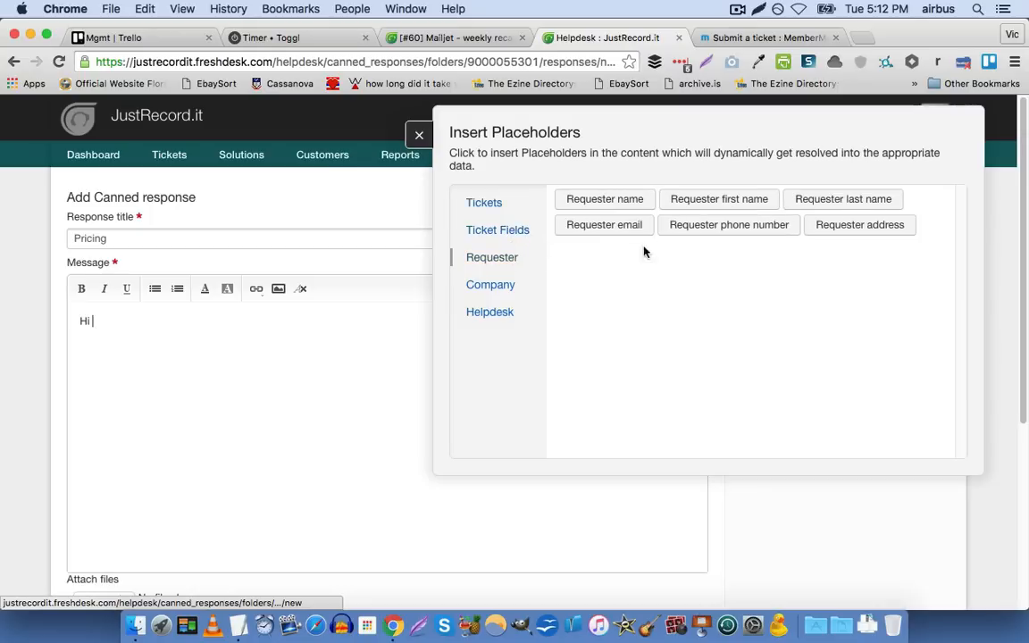
click(720, 199)
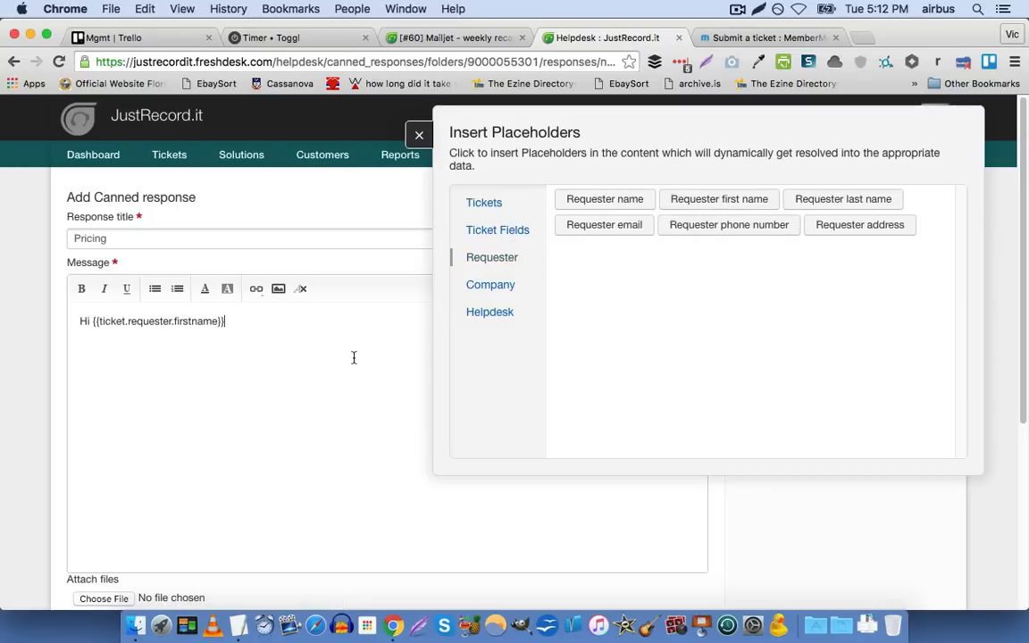
click(418, 135)
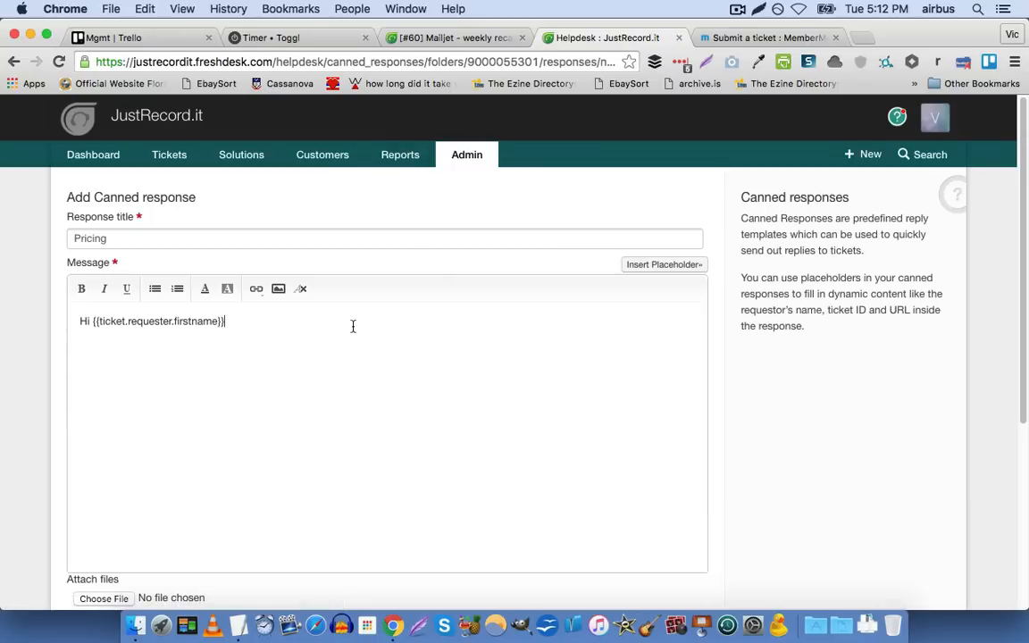
text(,)
key(Return)
text(You can find o)
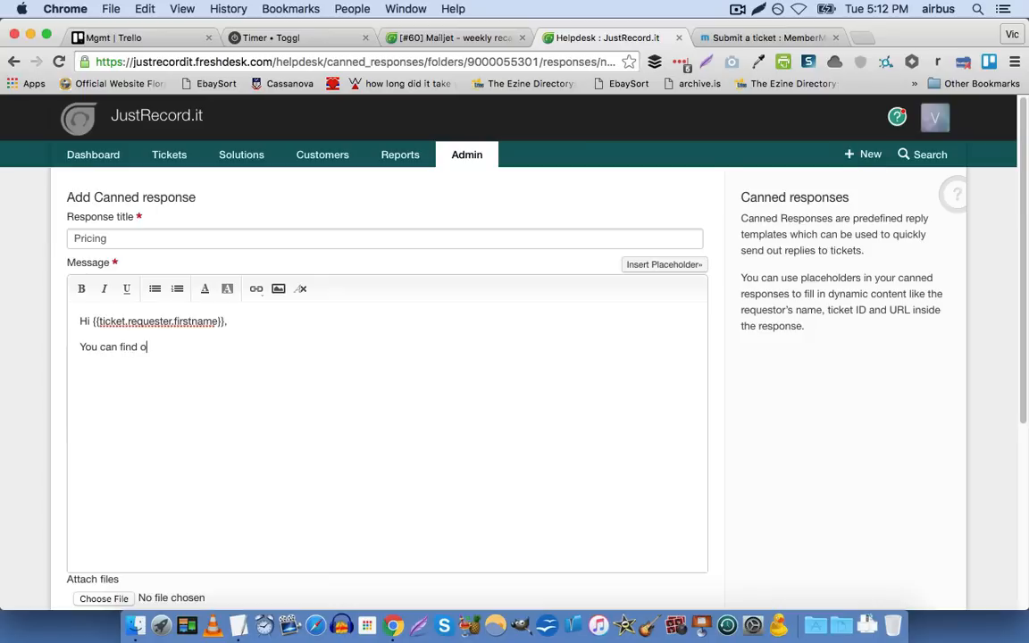
text(ur pricing at http://JustRecord)
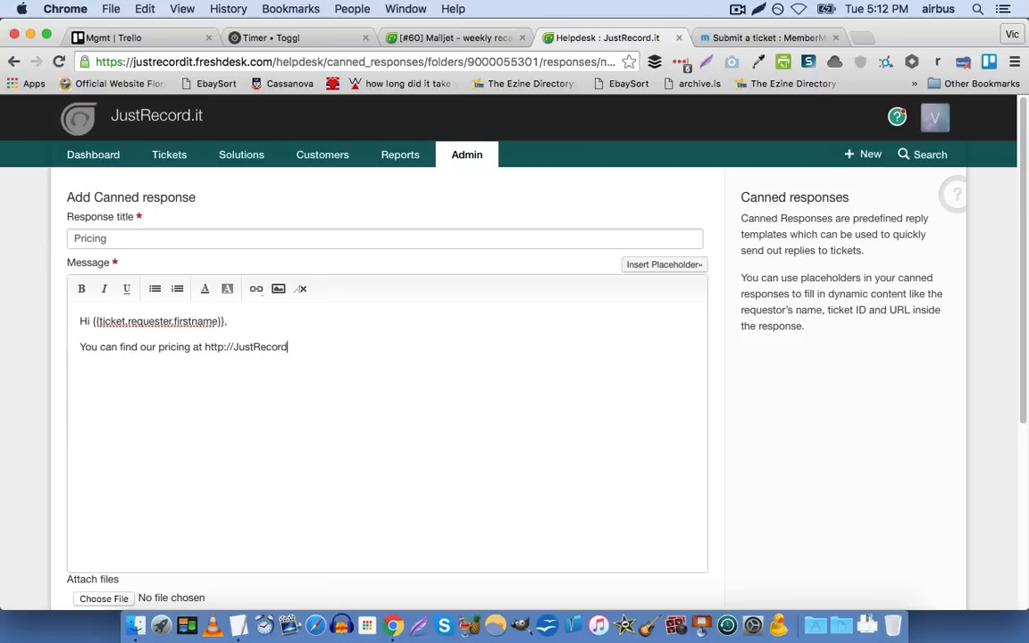
text(.it/pricing )
text(Thanks!)
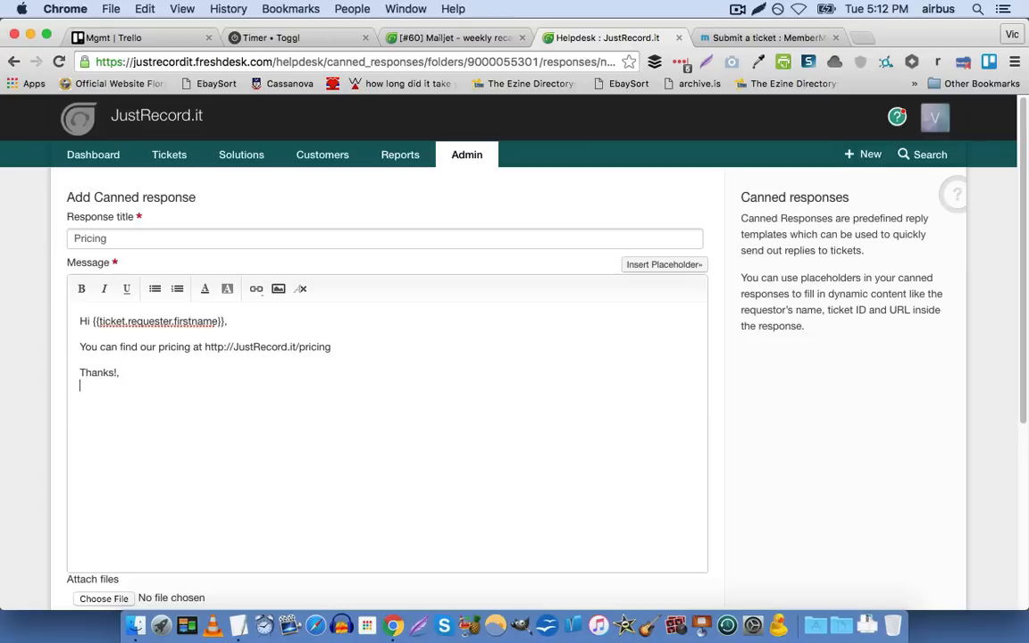
Insert the Agent name ticket placeholder below "Thanks!" in the canned response message and close the placeholder list
click(697, 265)
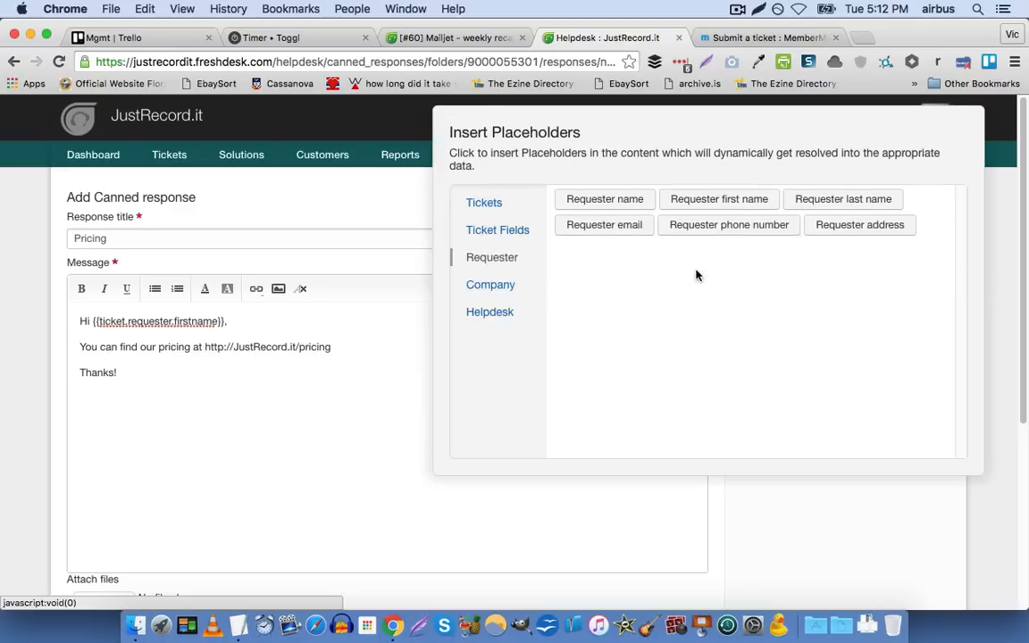
click(489, 202)
click(595, 276)
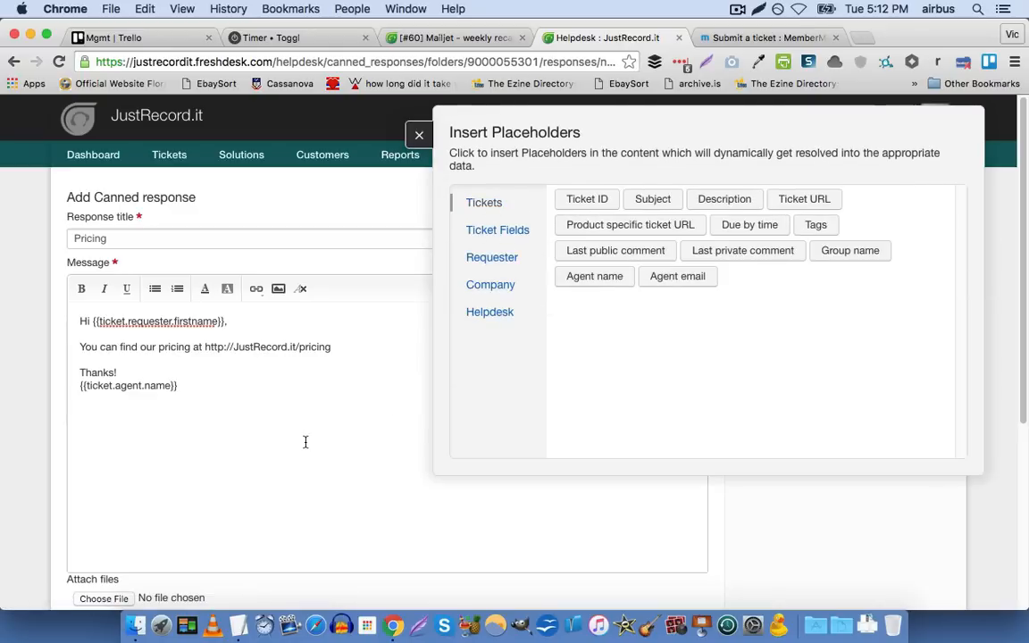
click(418, 135)
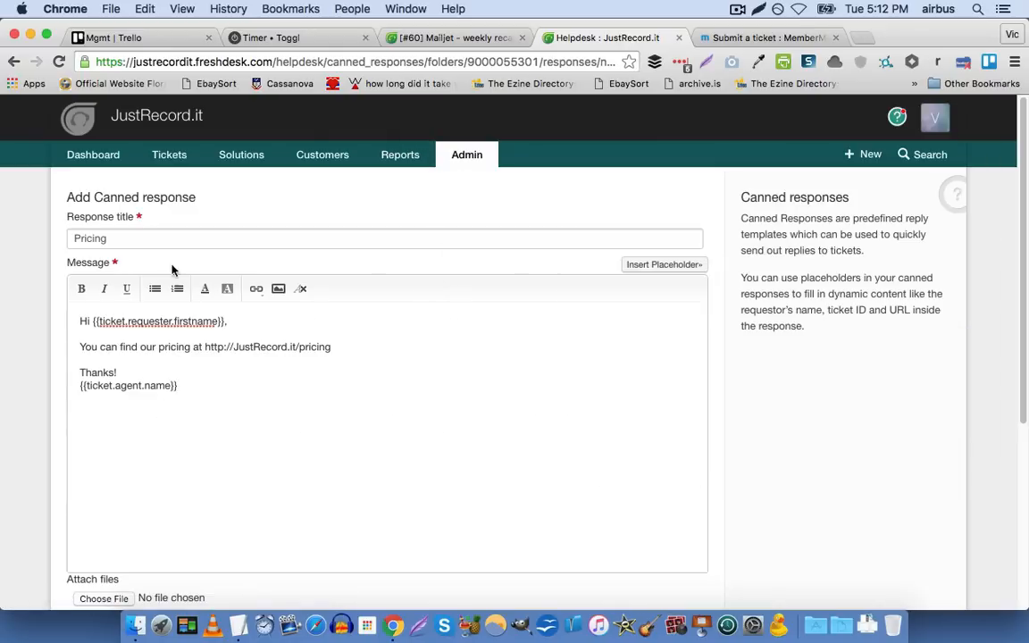
Make the Pricing canned response available for all agents and look over the complete form
scroll(67, 298, down, 2)
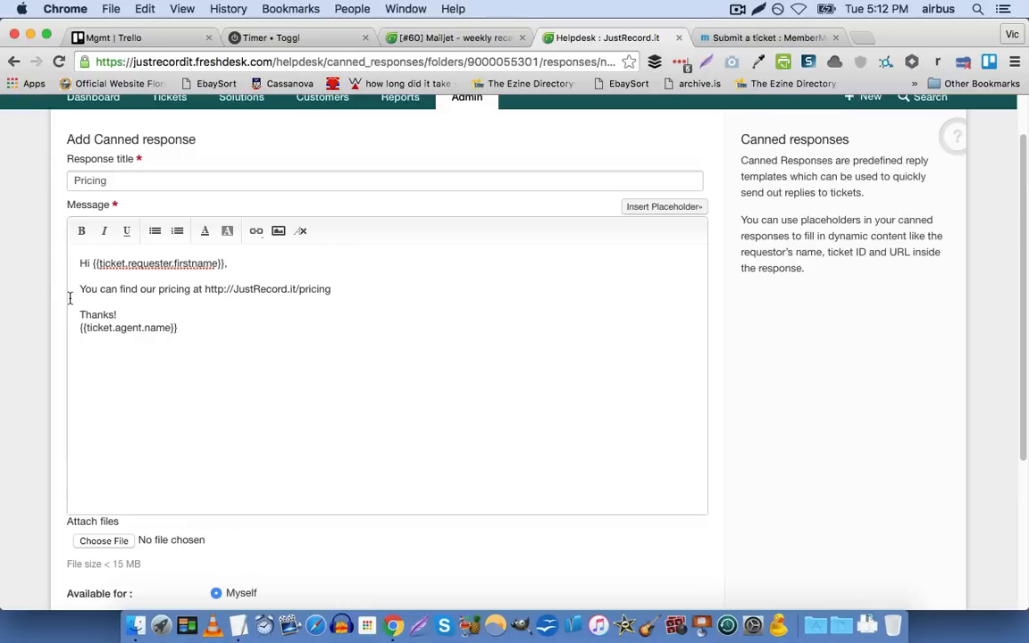
scroll(69, 297, down, 3)
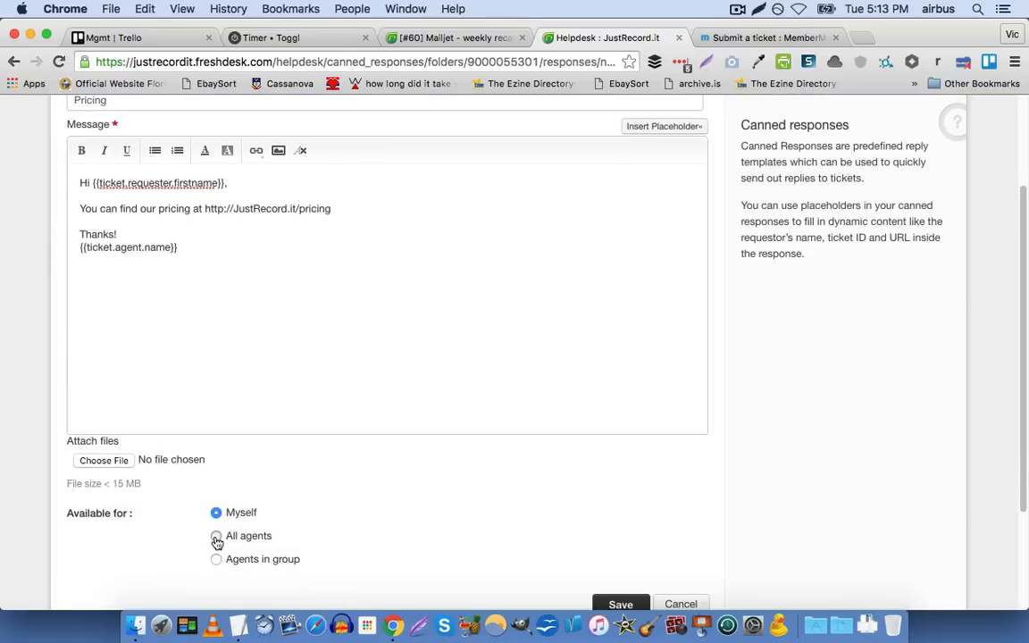
click(216, 537)
scroll(108, 420, down, 5)
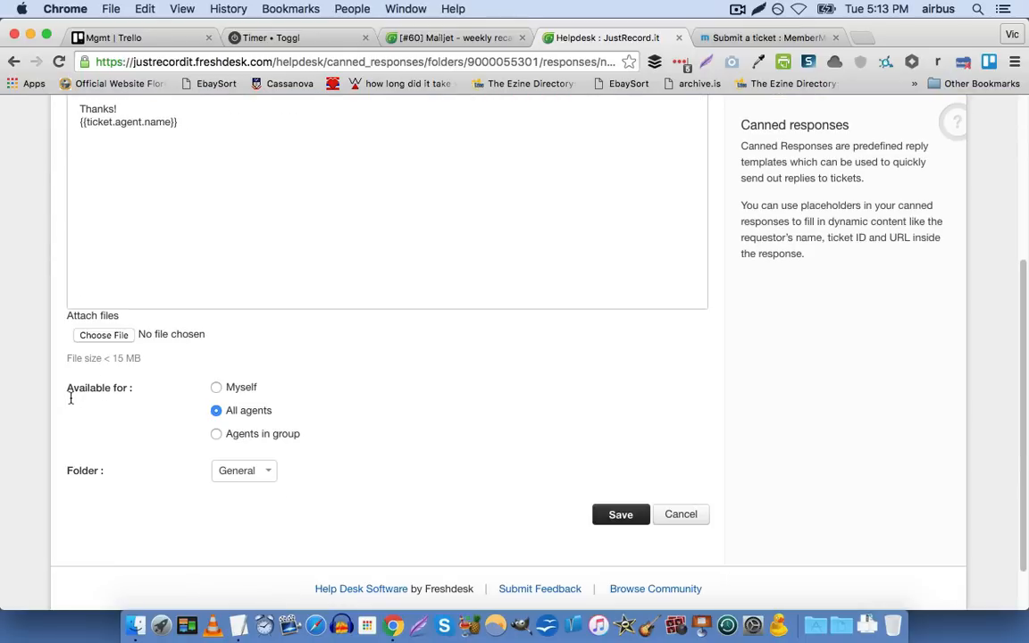
scroll(72, 401, up, 10)
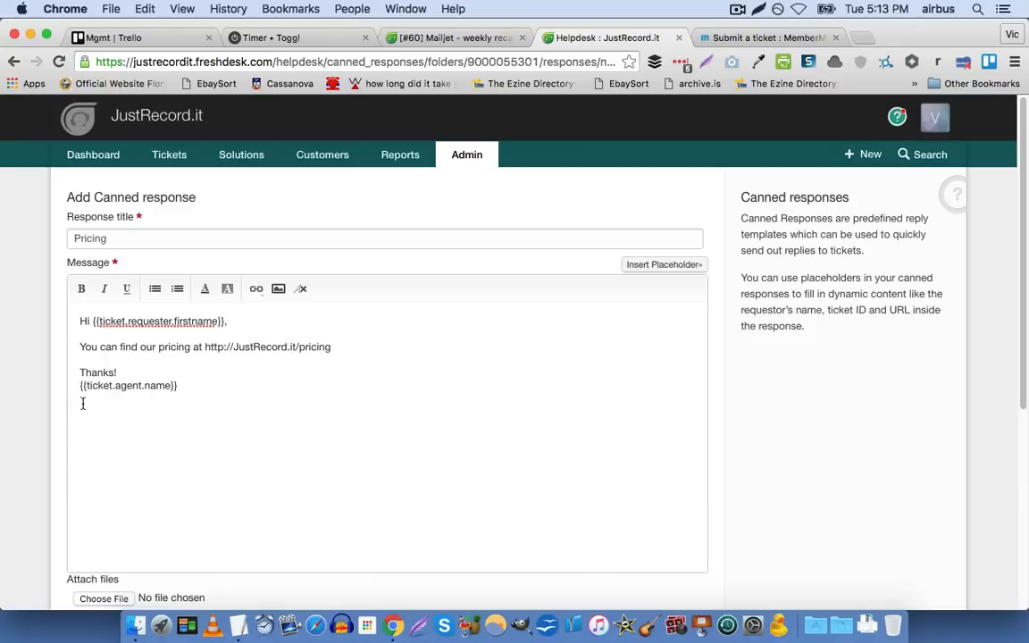
scroll(64, 389, down, 2)
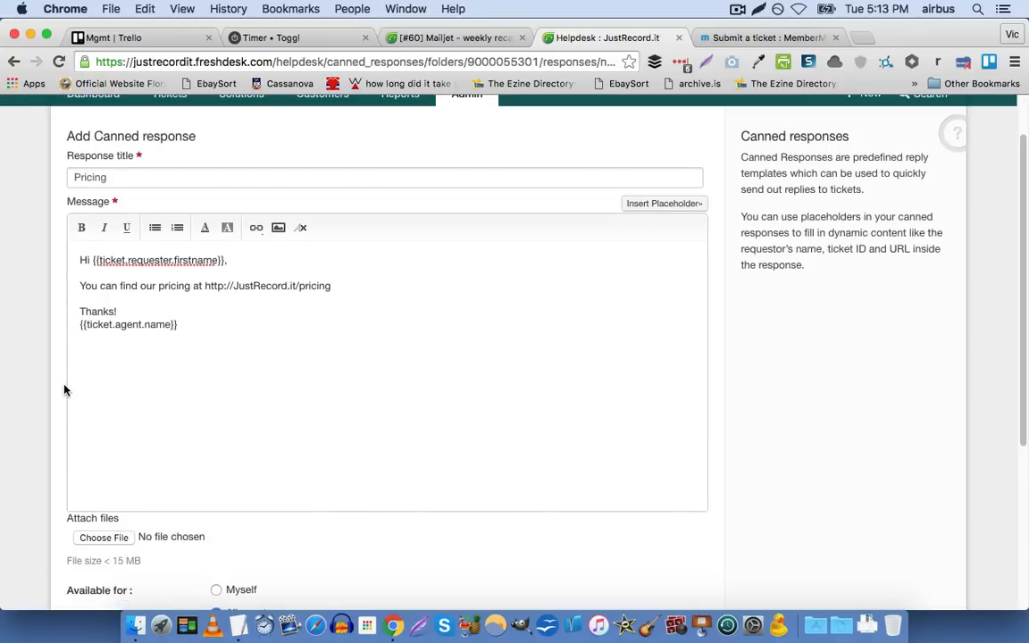
scroll(64, 374, down, 5)
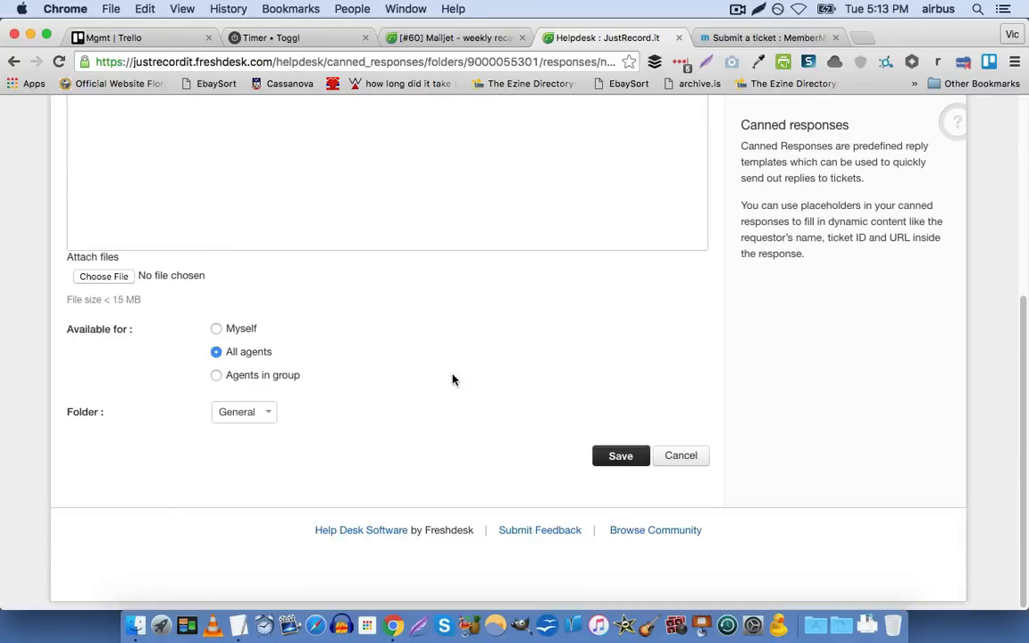
scroll(447, 271, up, 7)
Return to the admin page and open the Email Commands settings to review the delimiter and the example preview
click(464, 156)
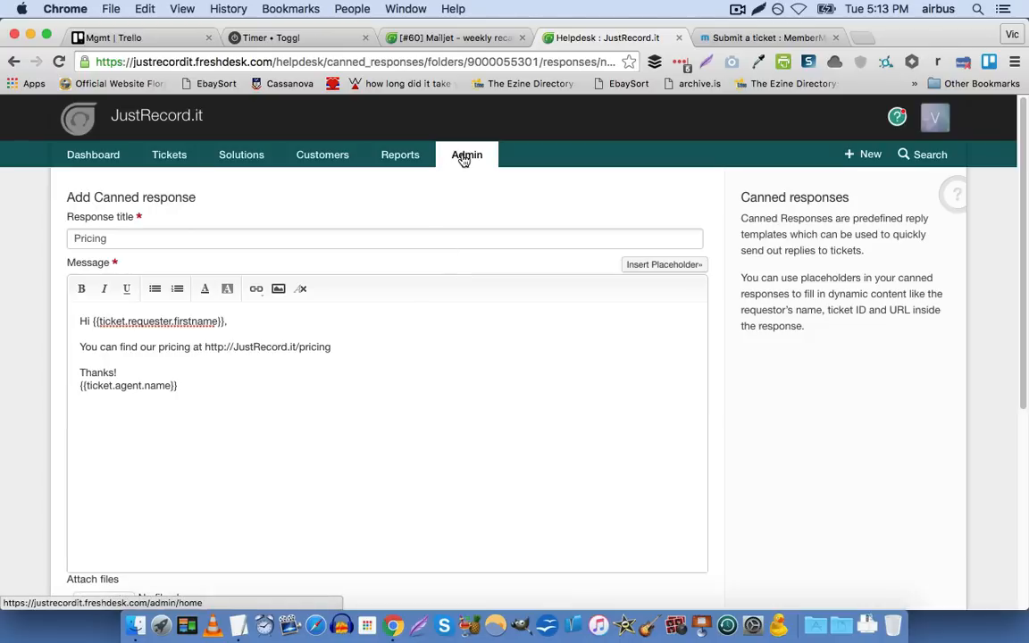
scroll(446, 301, down, 5)
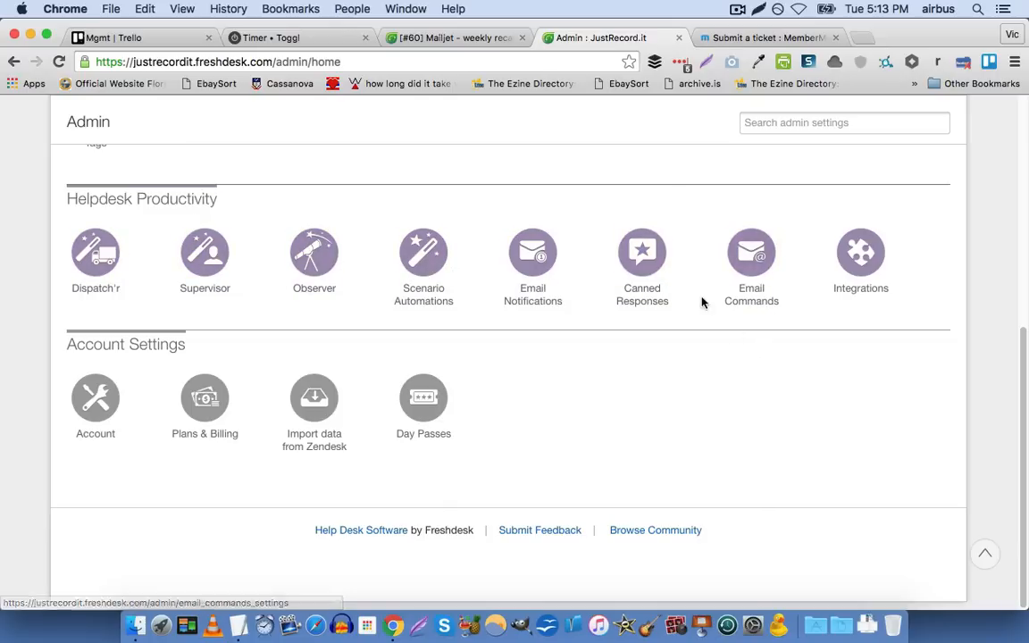
click(743, 267)
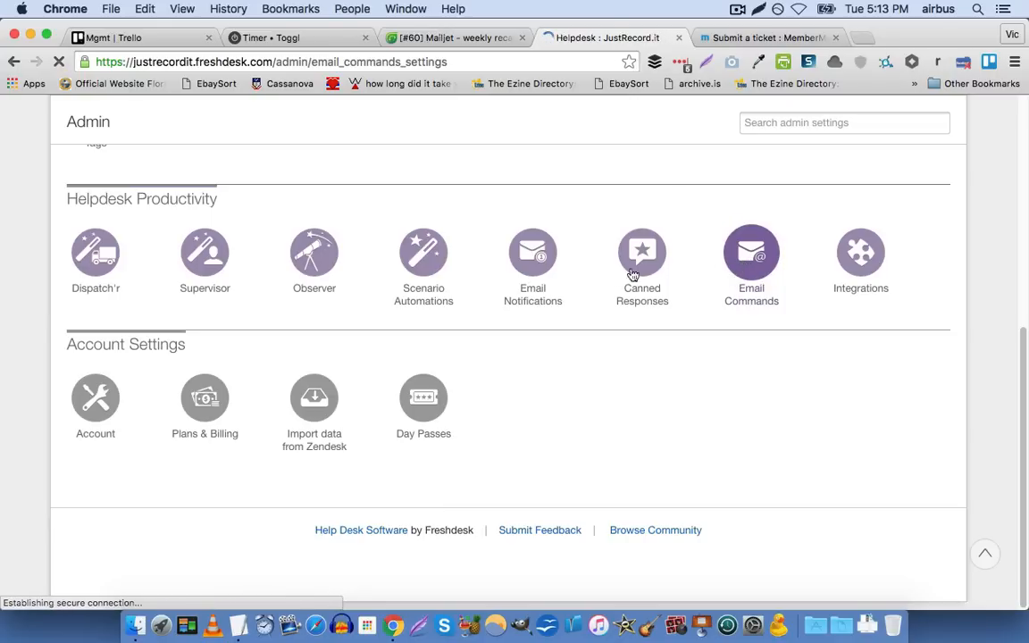
scroll(197, 286, down, 2)
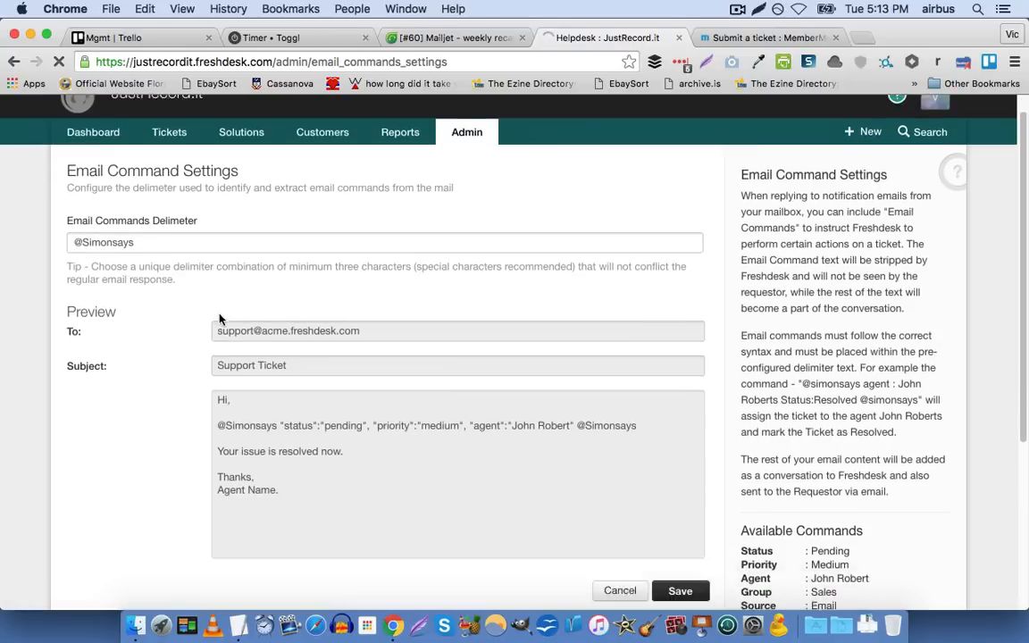
scroll(192, 279, down, 5)
scroll(190, 282, up, 6)
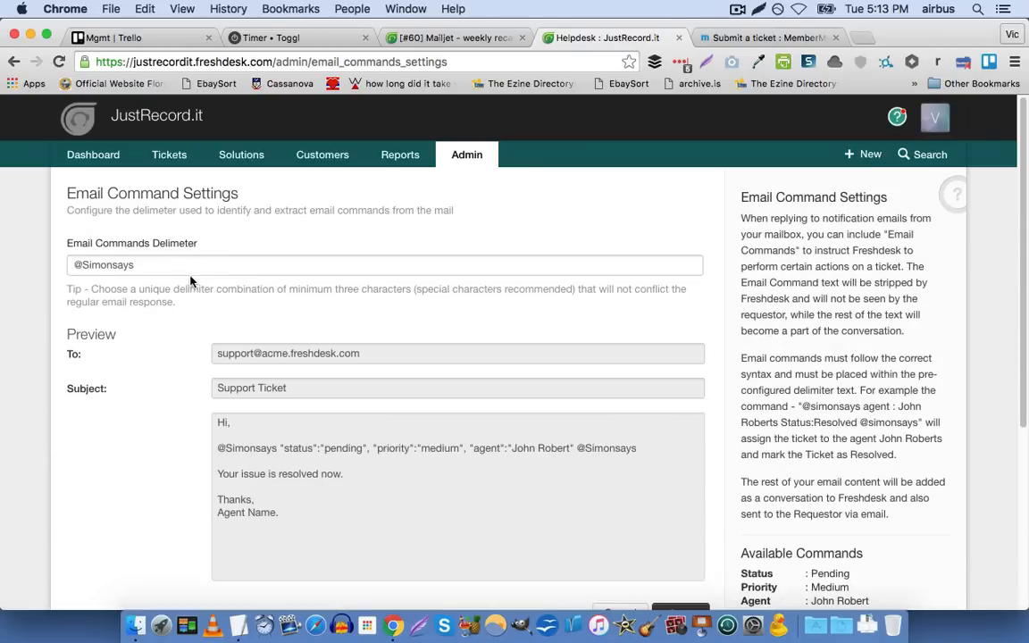
Open the Integrations settings from the admin page and look through the first native integrations
click(466, 155)
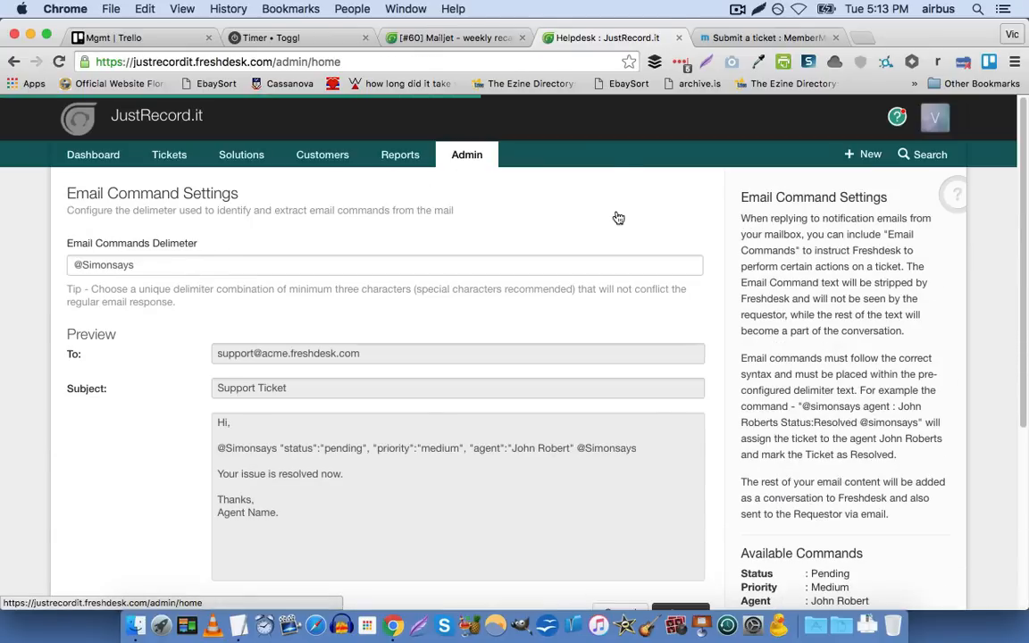
scroll(765, 319, down, 5)
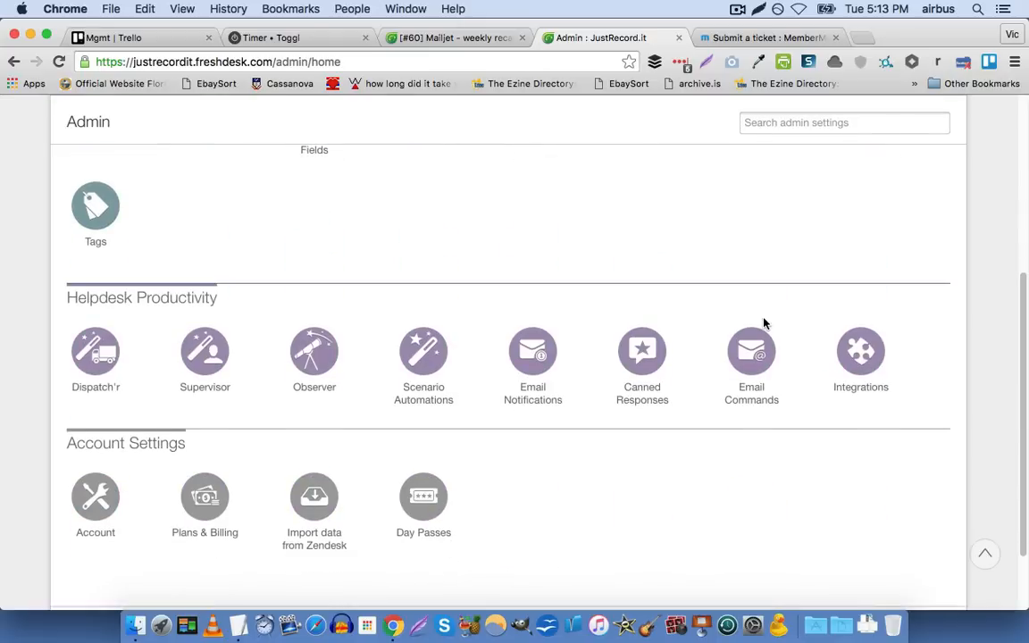
click(857, 348)
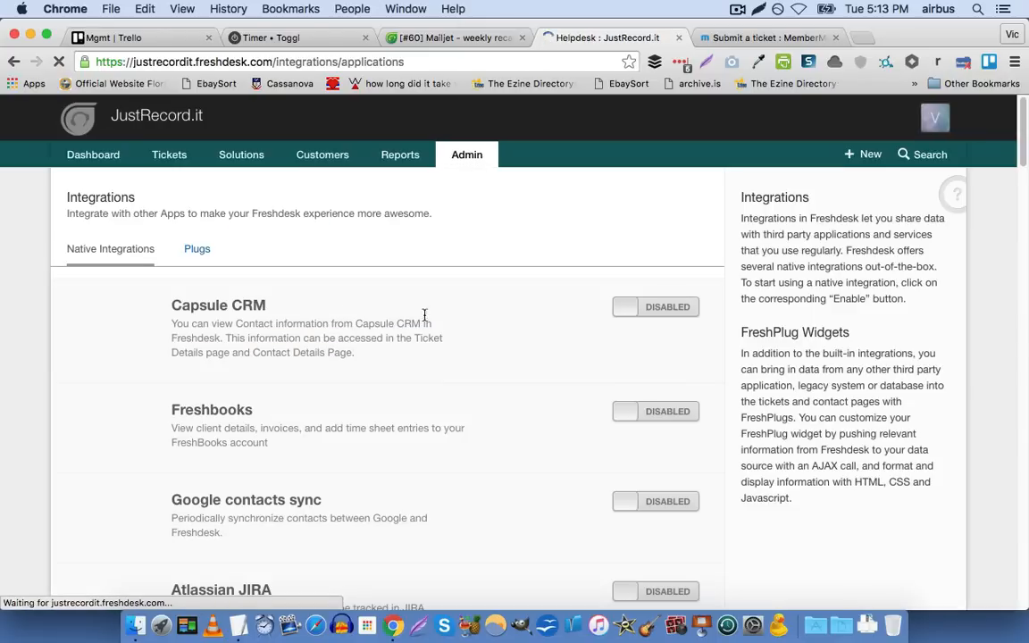
scroll(121, 301, down, 5)
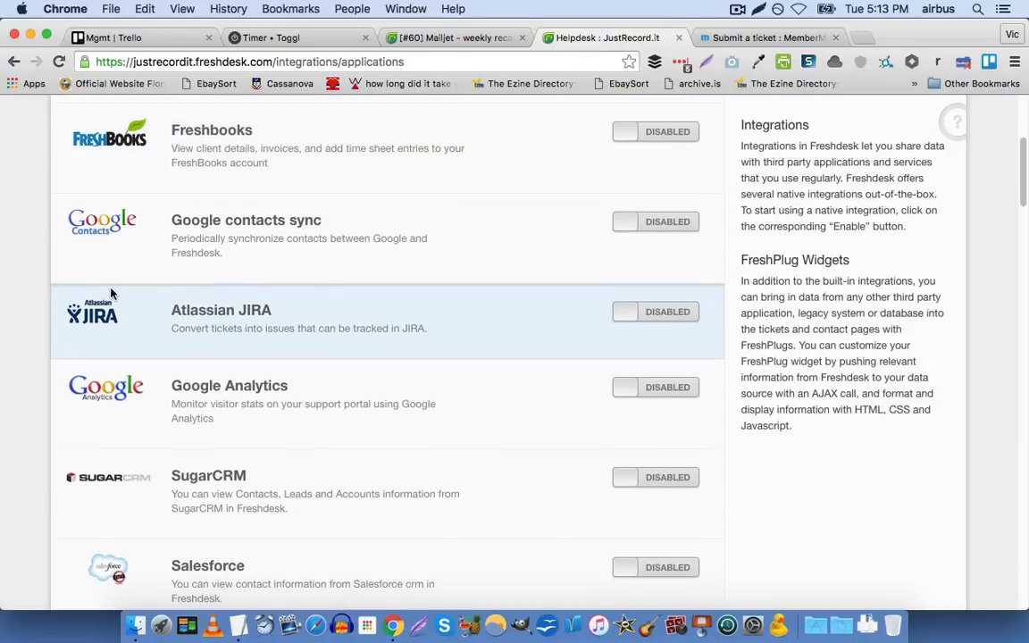
scroll(111, 293, down, 2)
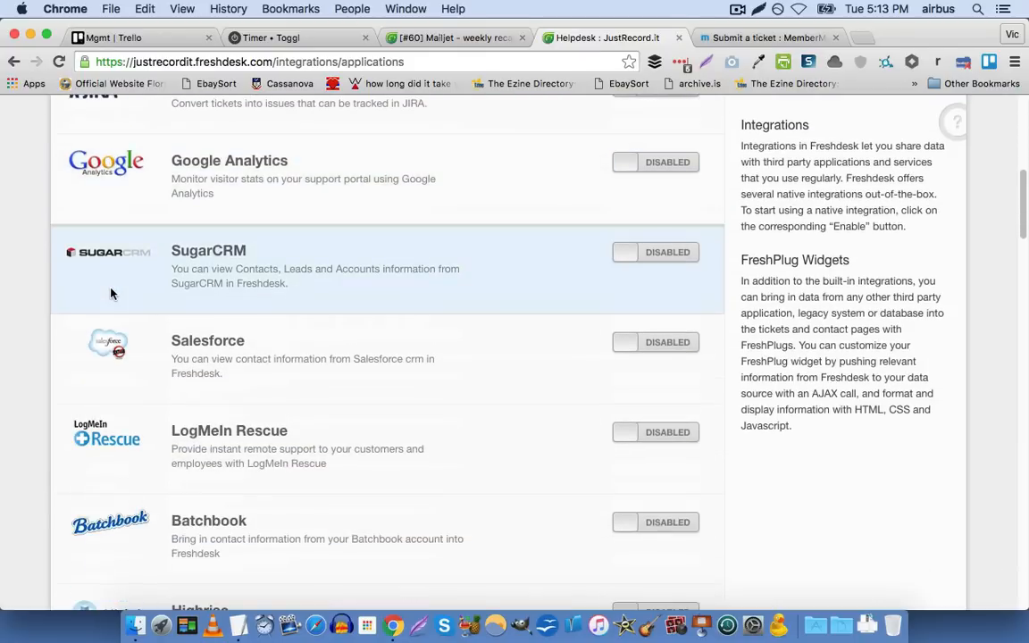
scroll(111, 293, up, 6)
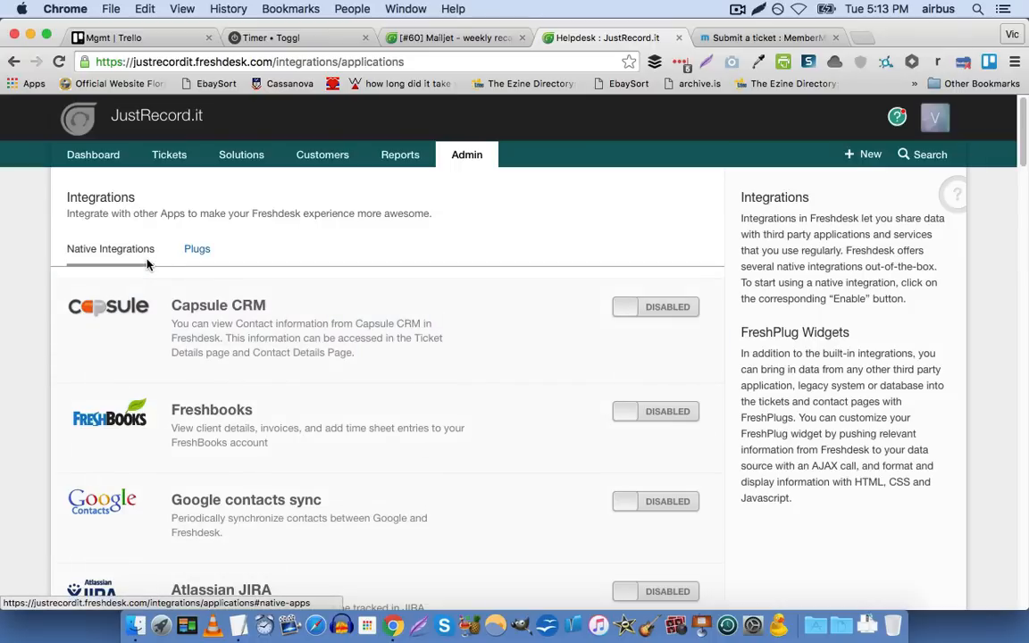
Open the JustRecord.it Slack workspace at justrecordit.slack.com in a new browser tab
key(cmd+t)
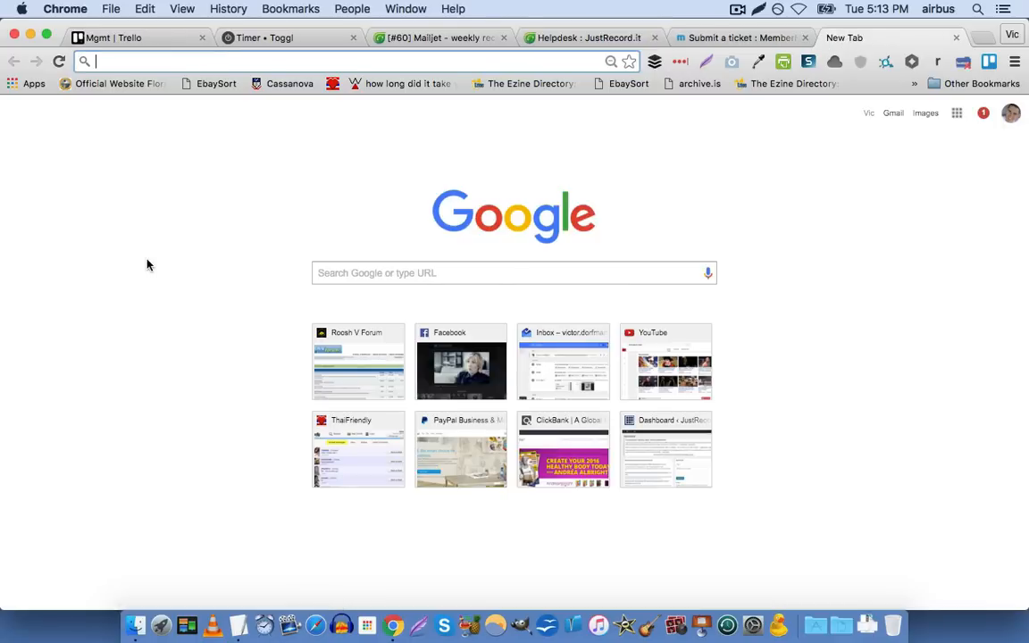
text(u)
key(BackSpace)
key(BackSpace)
text(justrecordit.slack.com)
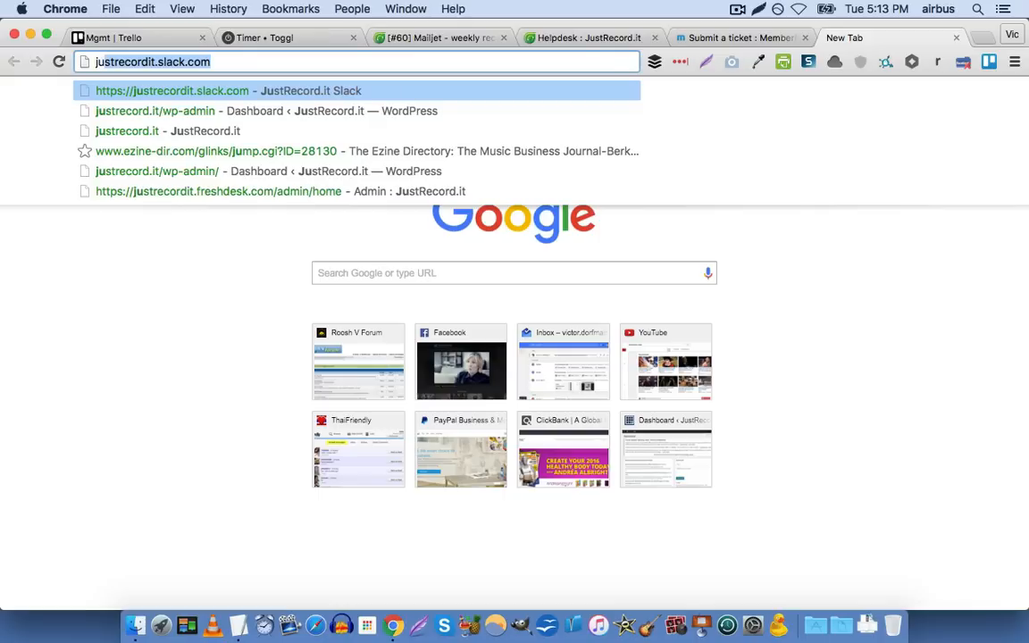
key(Right)
text(/)
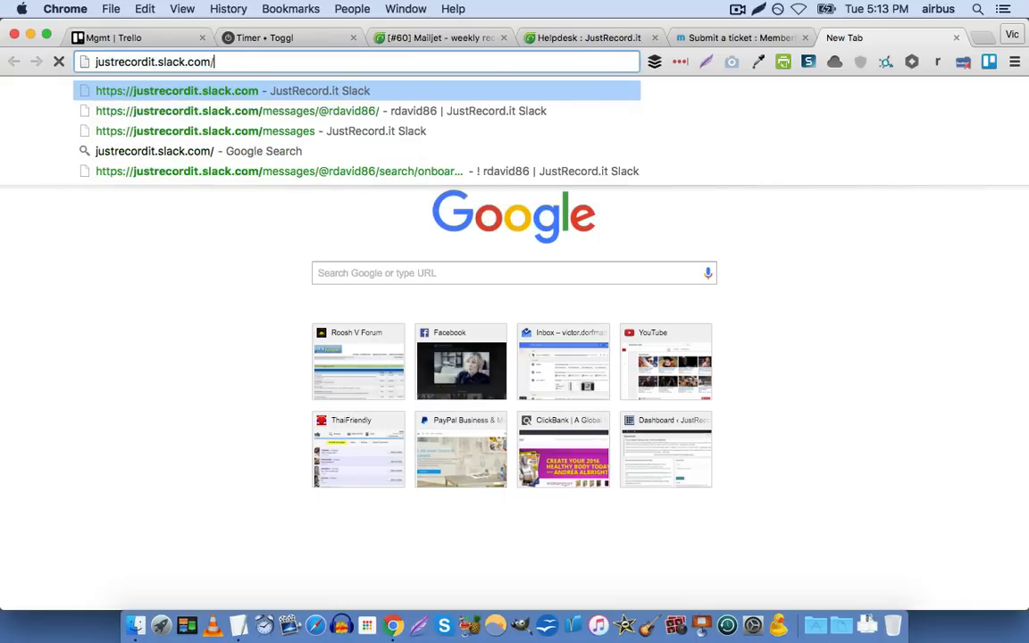
key(Down)
key(Down)
key(Up)
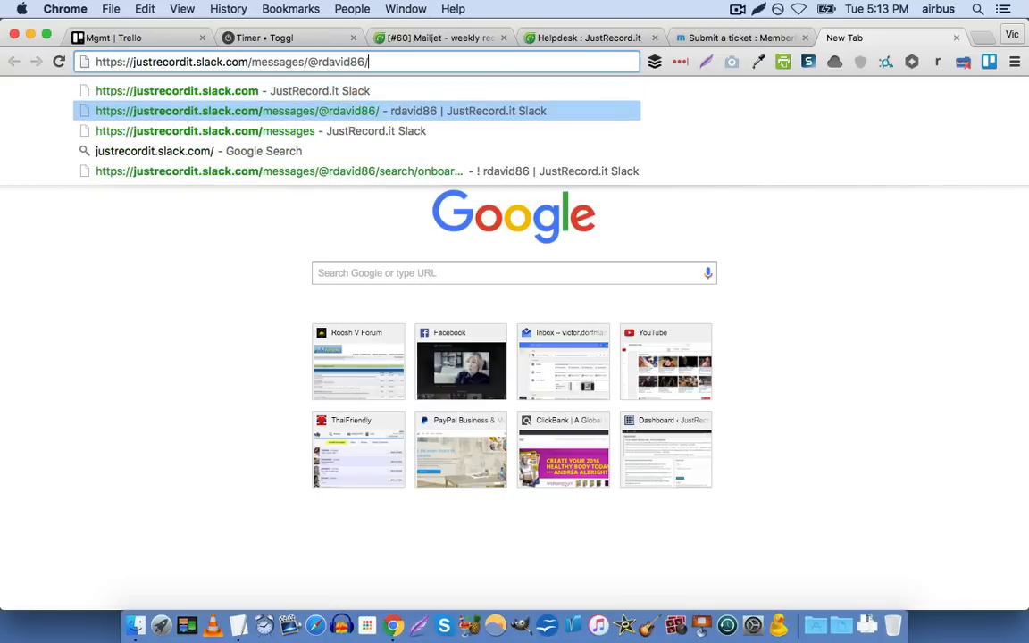
key(Down)
text(#)
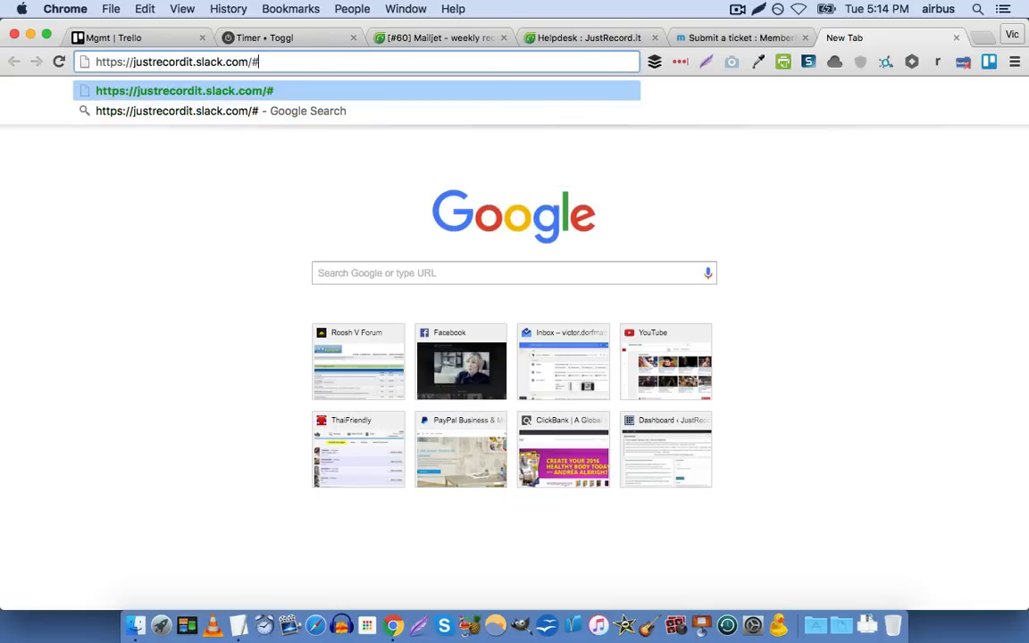
key(Return)
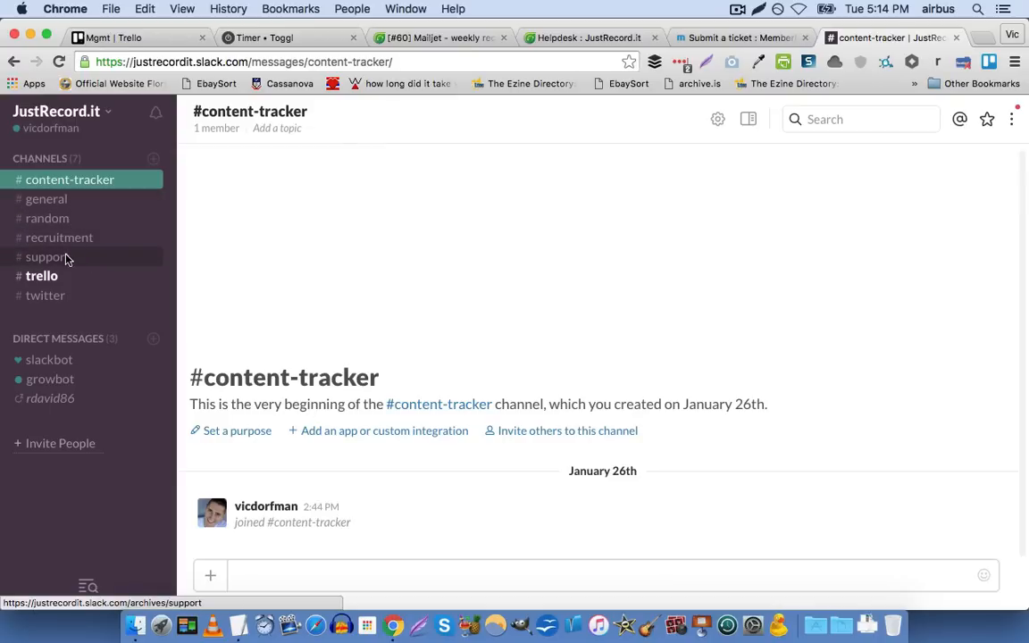
Open the #support channel in Slack and read through the ticket status updates posted by the Freshdesk bot
click(66, 259)
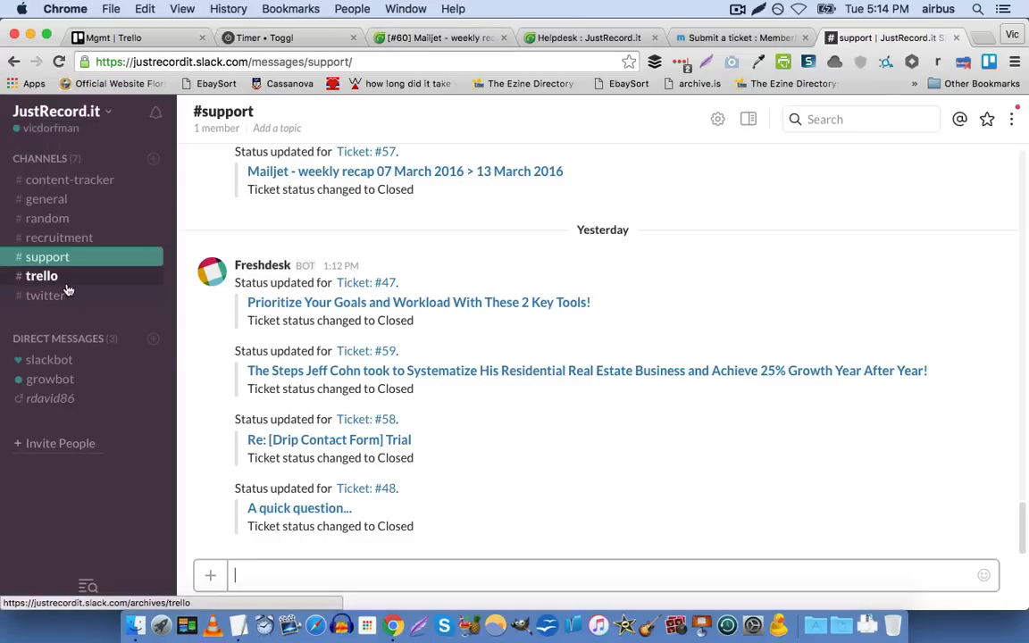
scroll(246, 339, up, 5)
scroll(245, 339, down, 5)
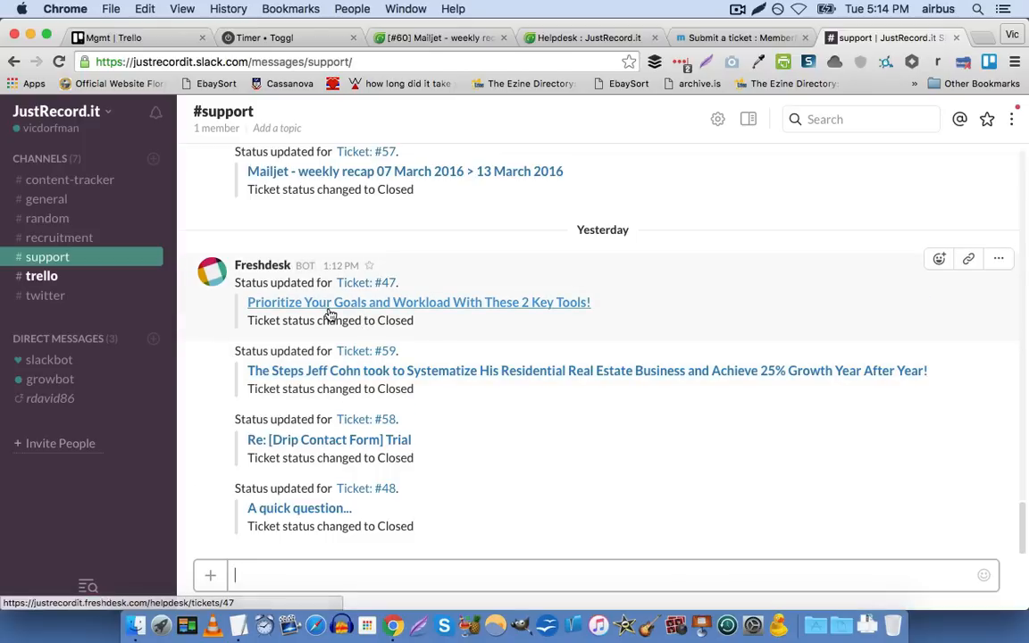
scroll(344, 310, up, 2)
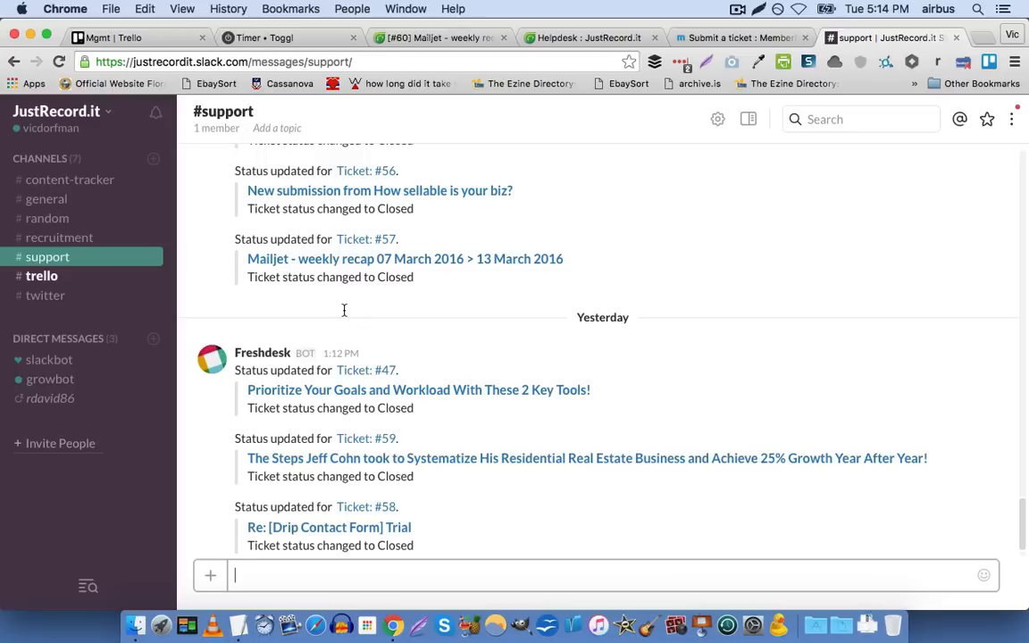
scroll(343, 310, up, 1)
scroll(343, 310, down, 3)
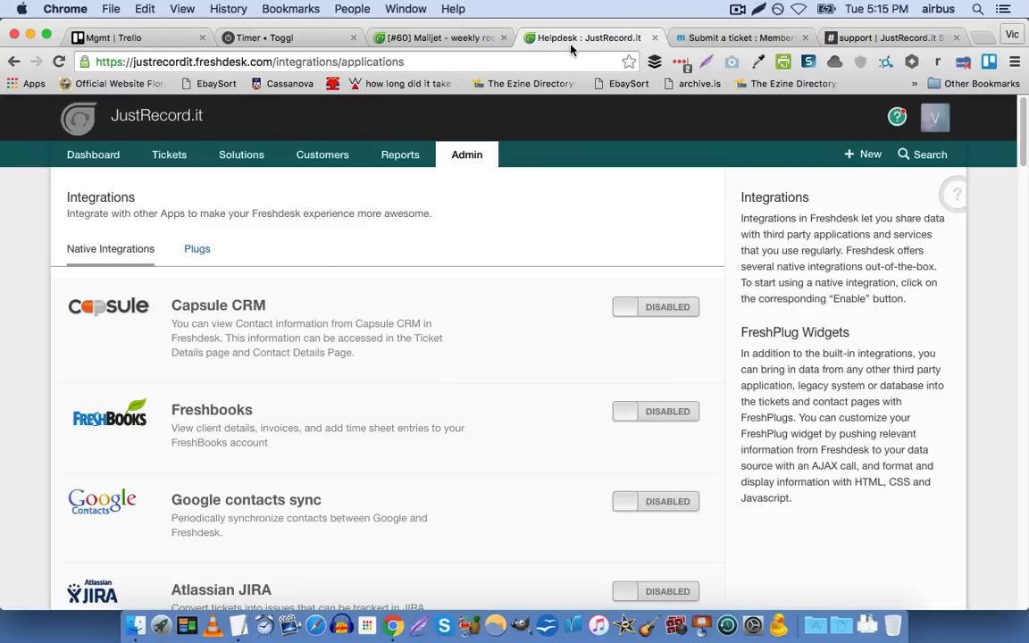
Switch back to the Freshdesk Integrations page and look through the rest of the native integrations list
click(515, 38)
scroll(386, 206, down, 10)
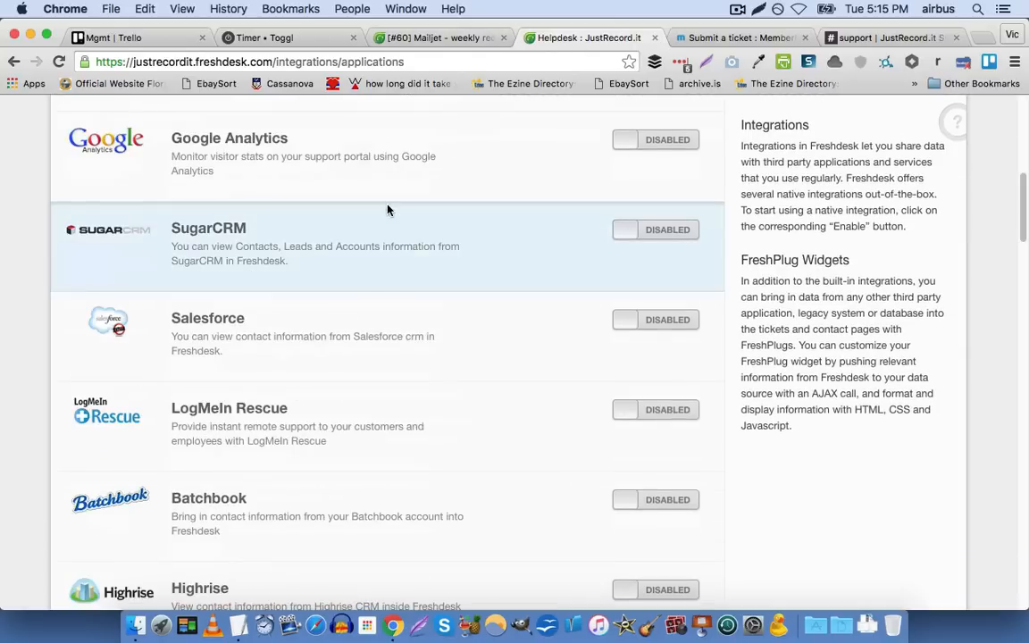
scroll(387, 210, down, 12)
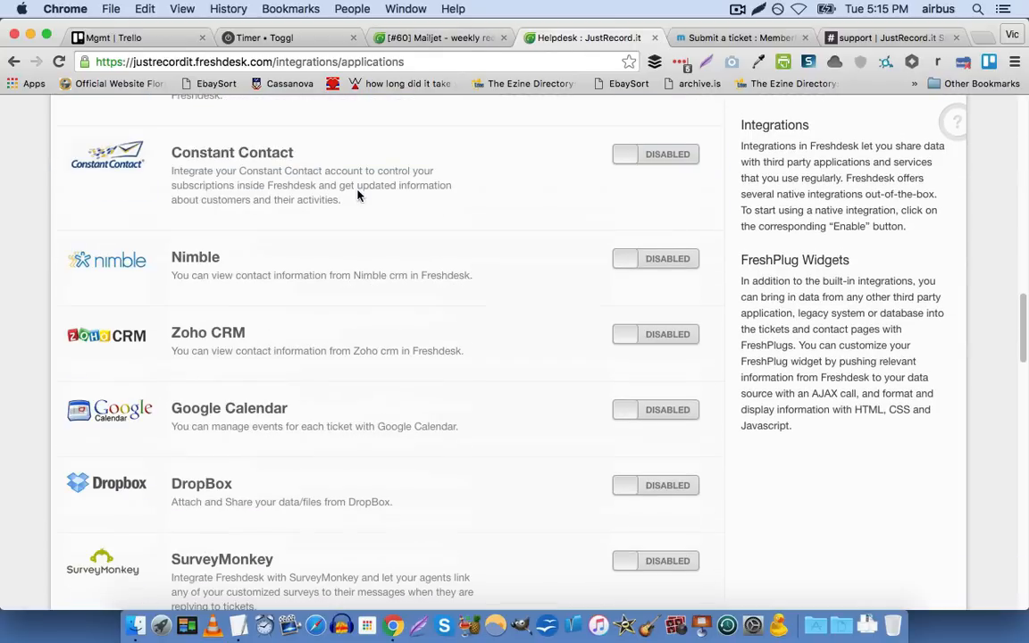
scroll(139, 227, down, 10)
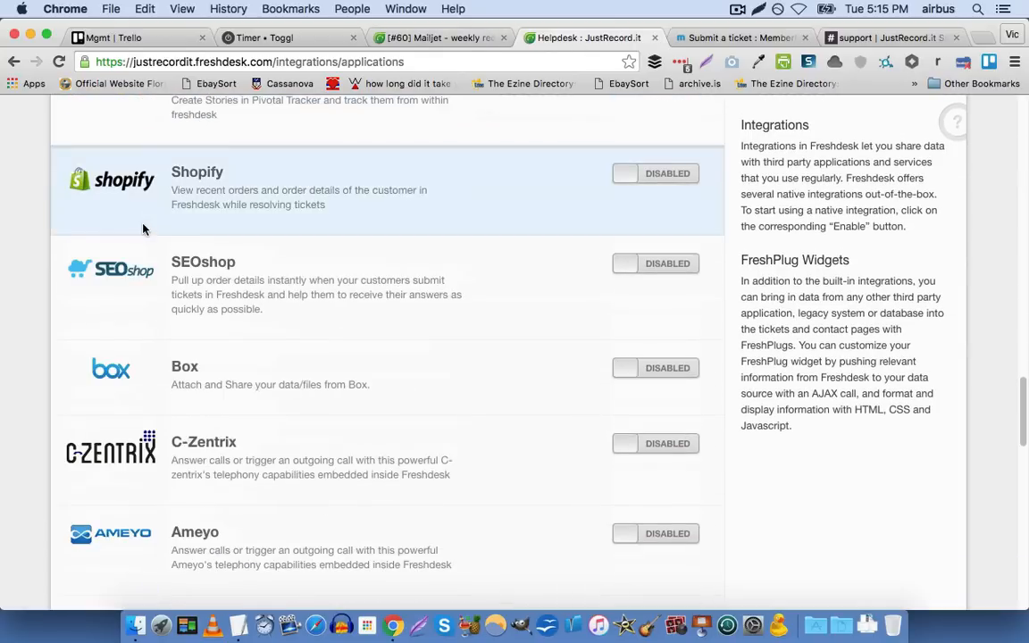
scroll(141, 229, down, 10)
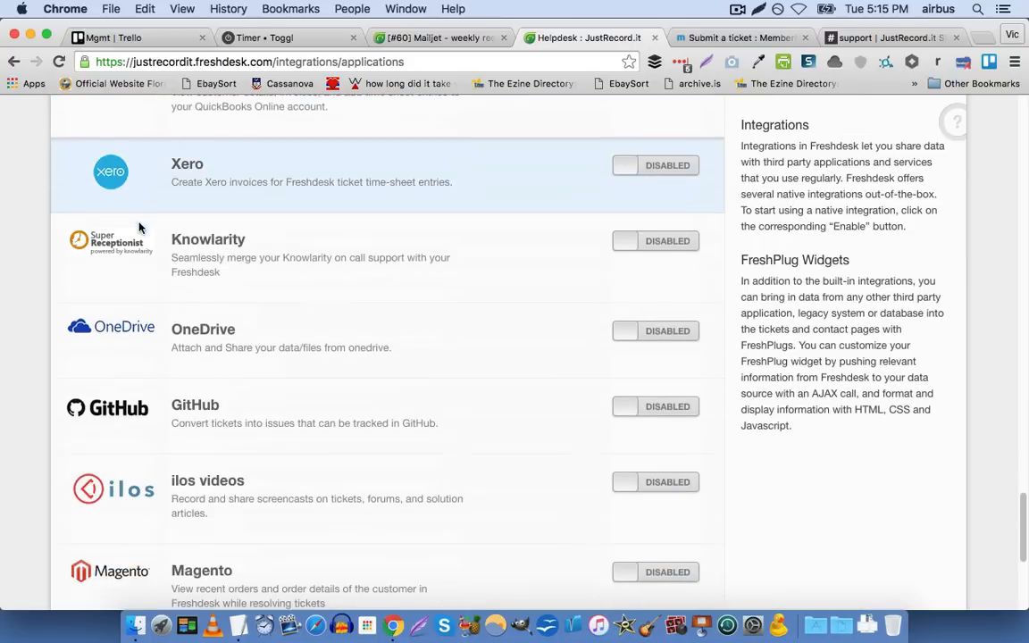
scroll(139, 229, up, 20)
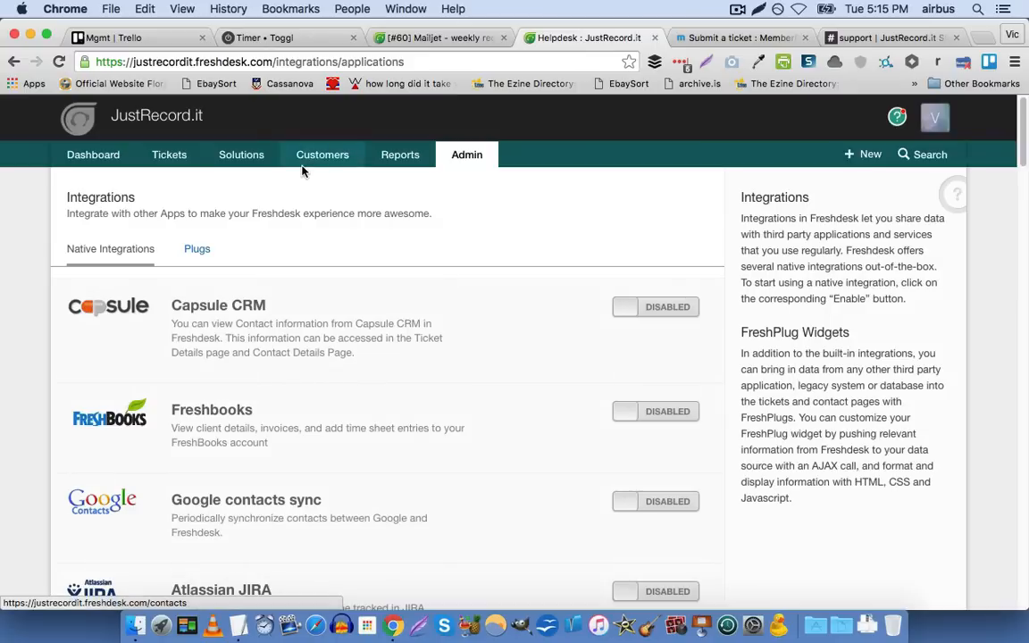
Return to the admin page and look over the Helpdesk Productivity and Account Settings sections
click(462, 155)
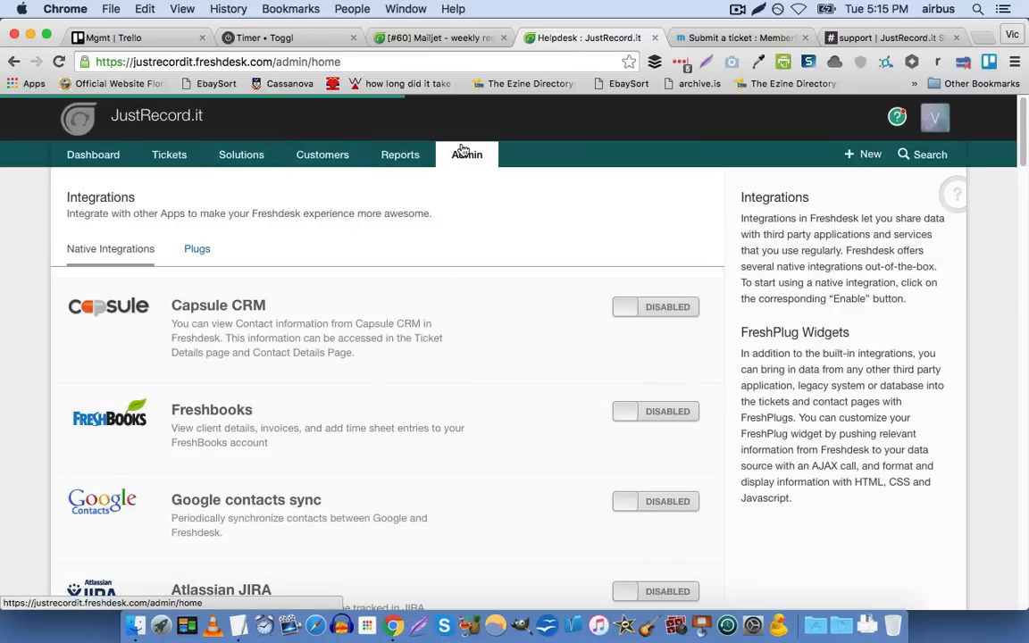
scroll(367, 280, down, 5)
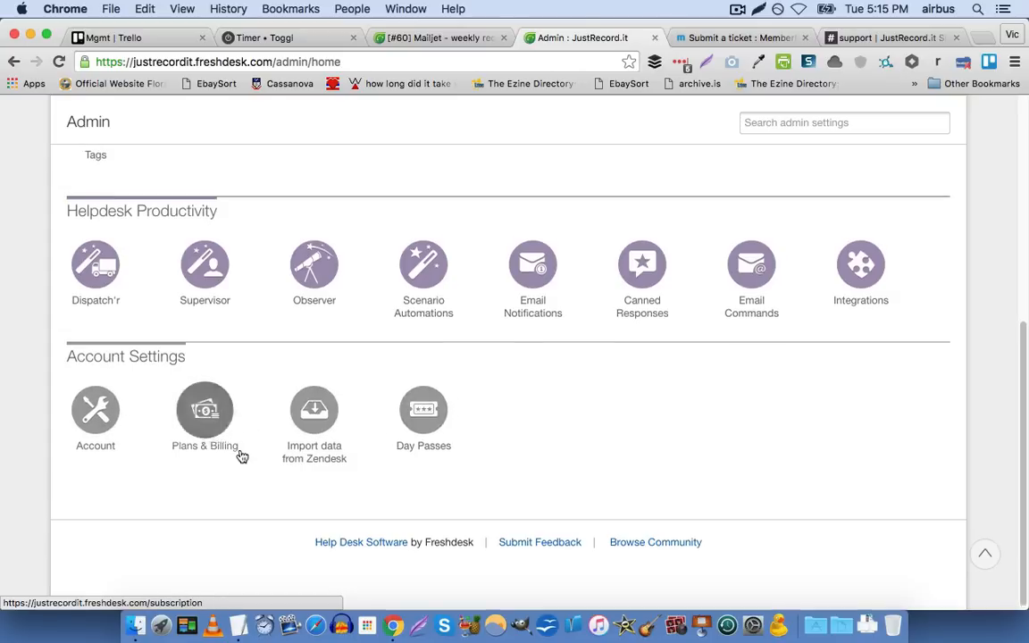
scroll(236, 446, up, 10)
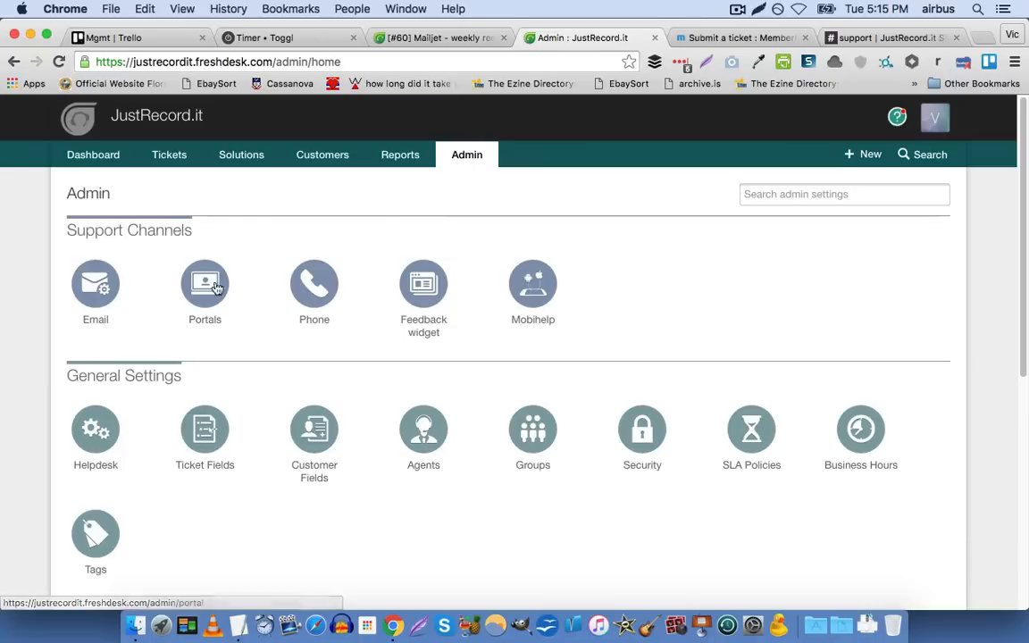
Open the tickets list and look through the tickets and the available ticket filters
click(178, 155)
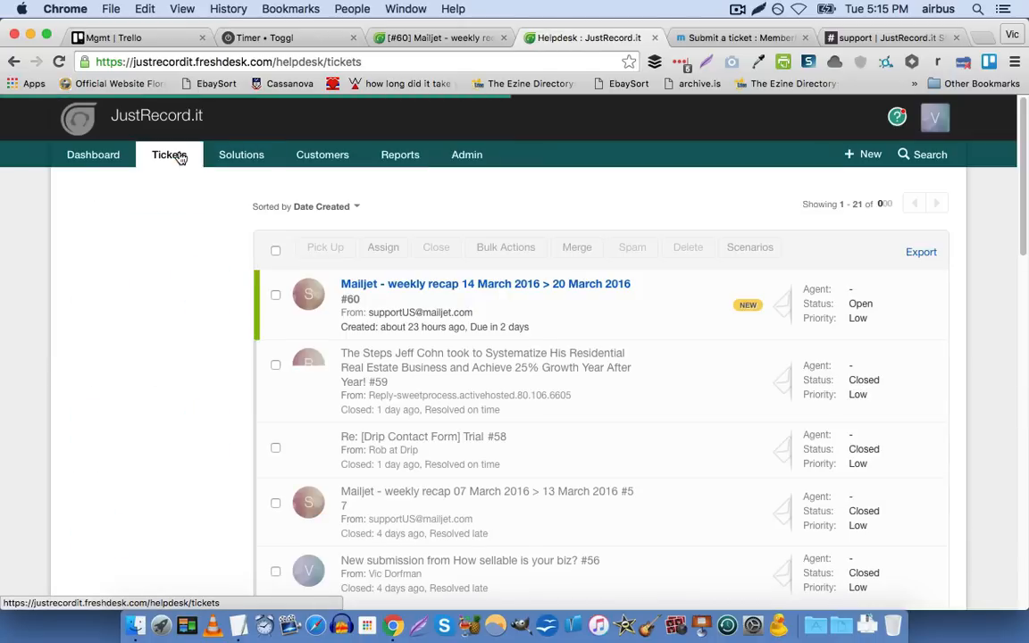
scroll(246, 222, down, 5)
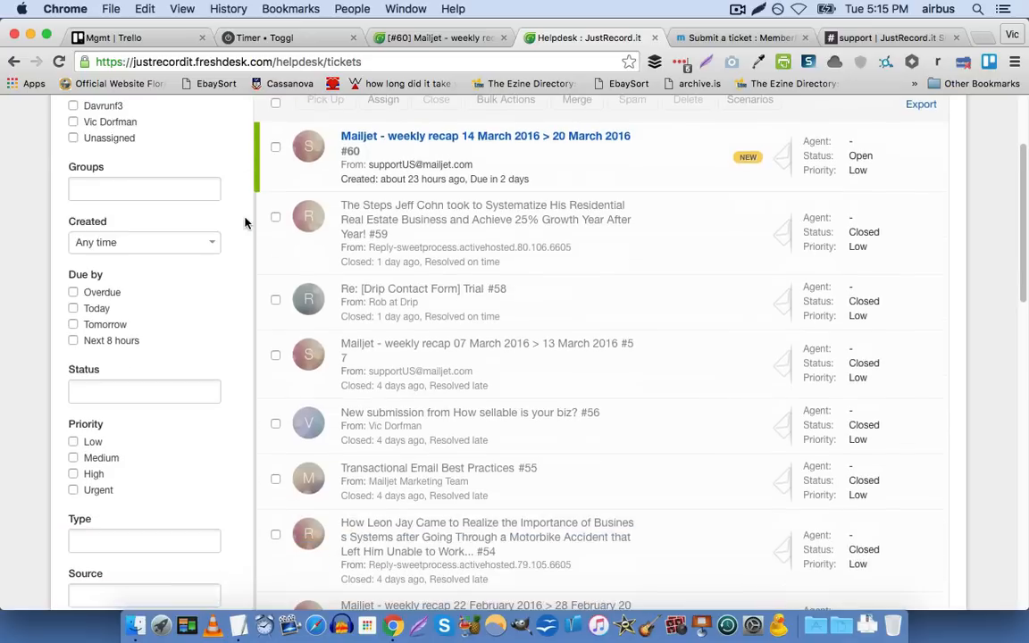
scroll(245, 222, down, 5)
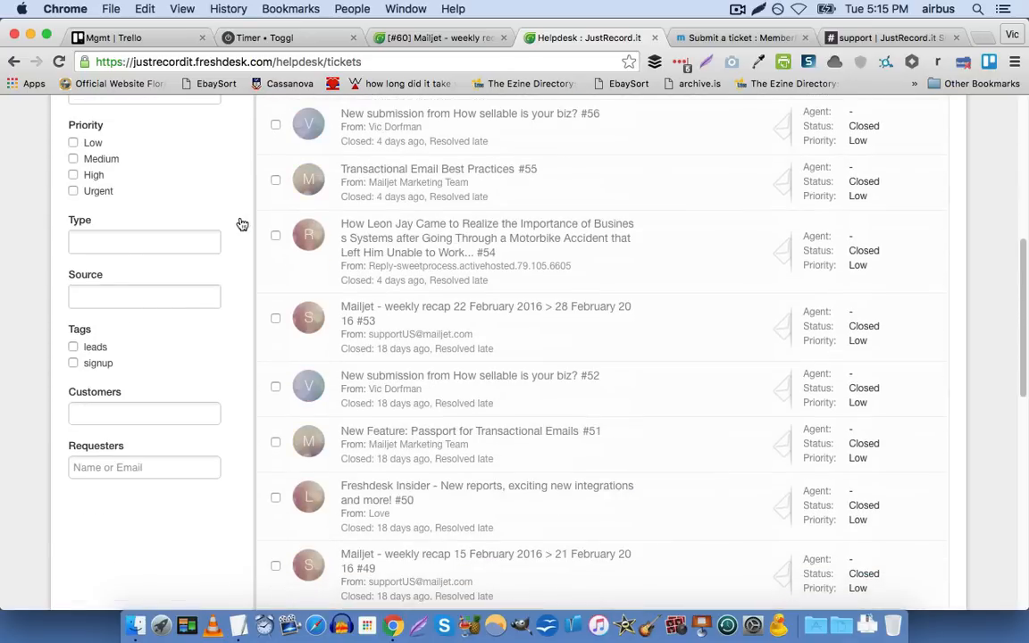
scroll(239, 222, up, 10)
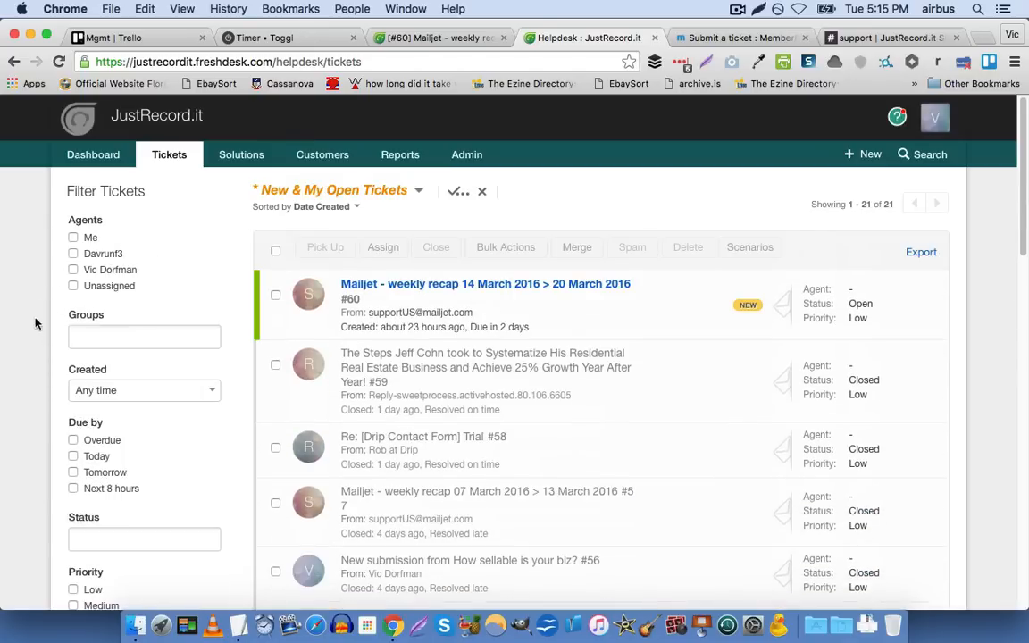
scroll(100, 335, down, 2)
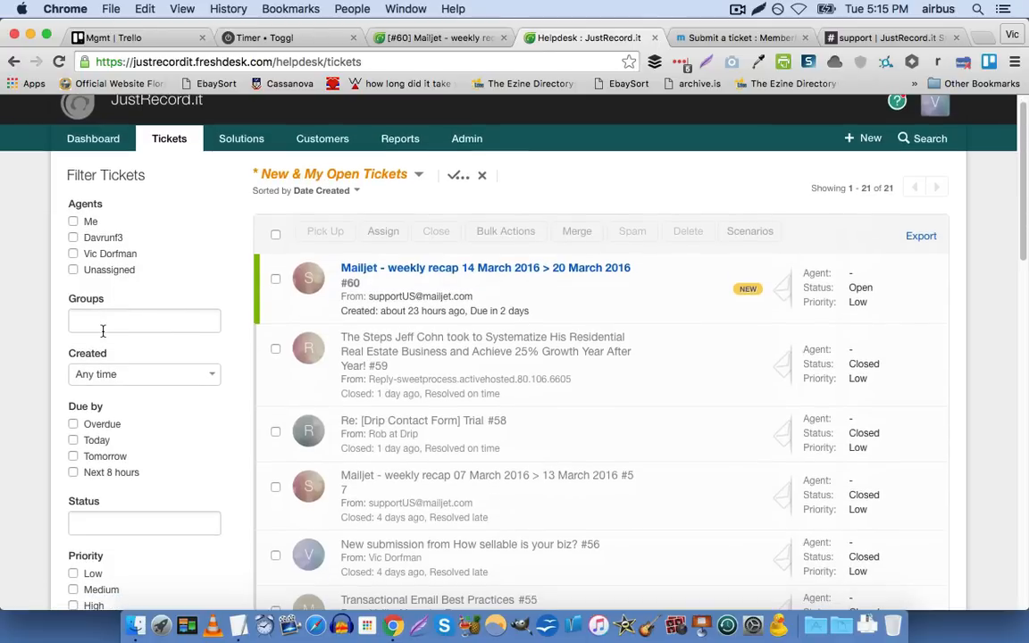
scroll(101, 330, down, 1)
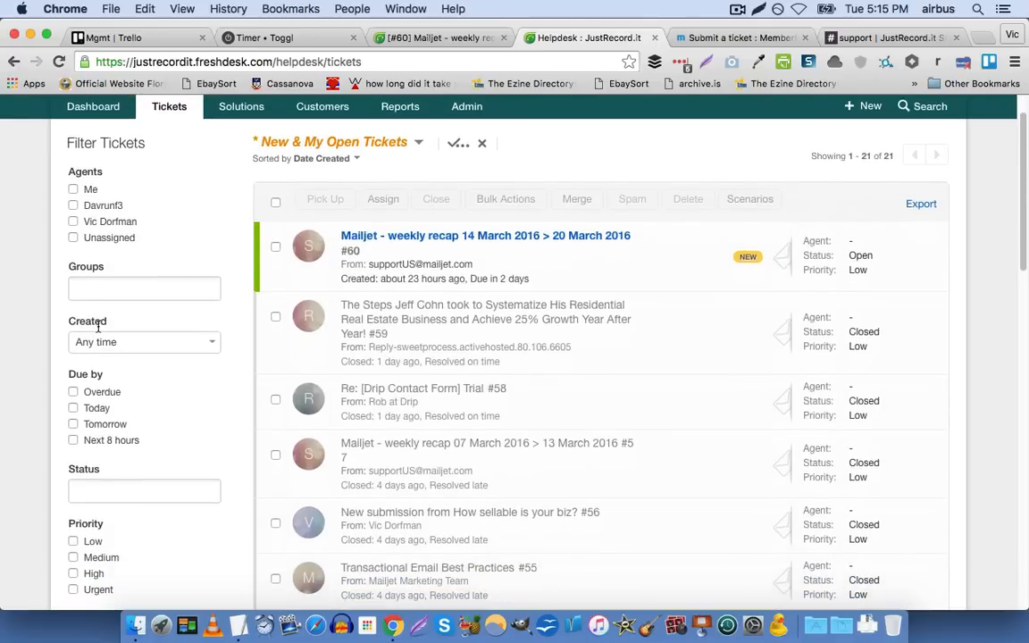